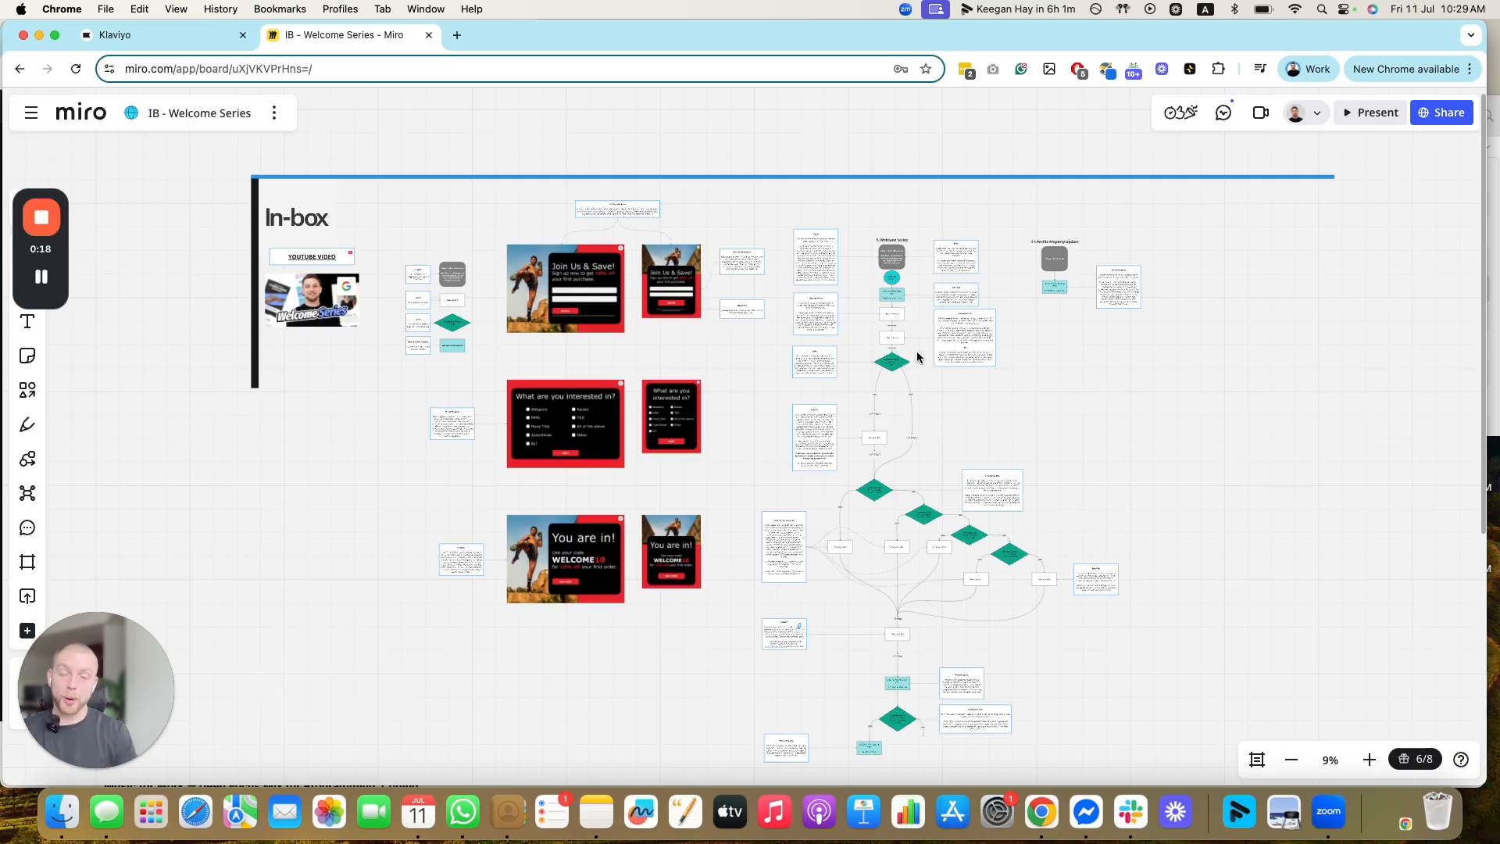
- Compare the empty IB // Welcome flow in Klaviyo with the welcome series plan on the Miro board
{"action": "left_click", "coordinate": [153, 28]}
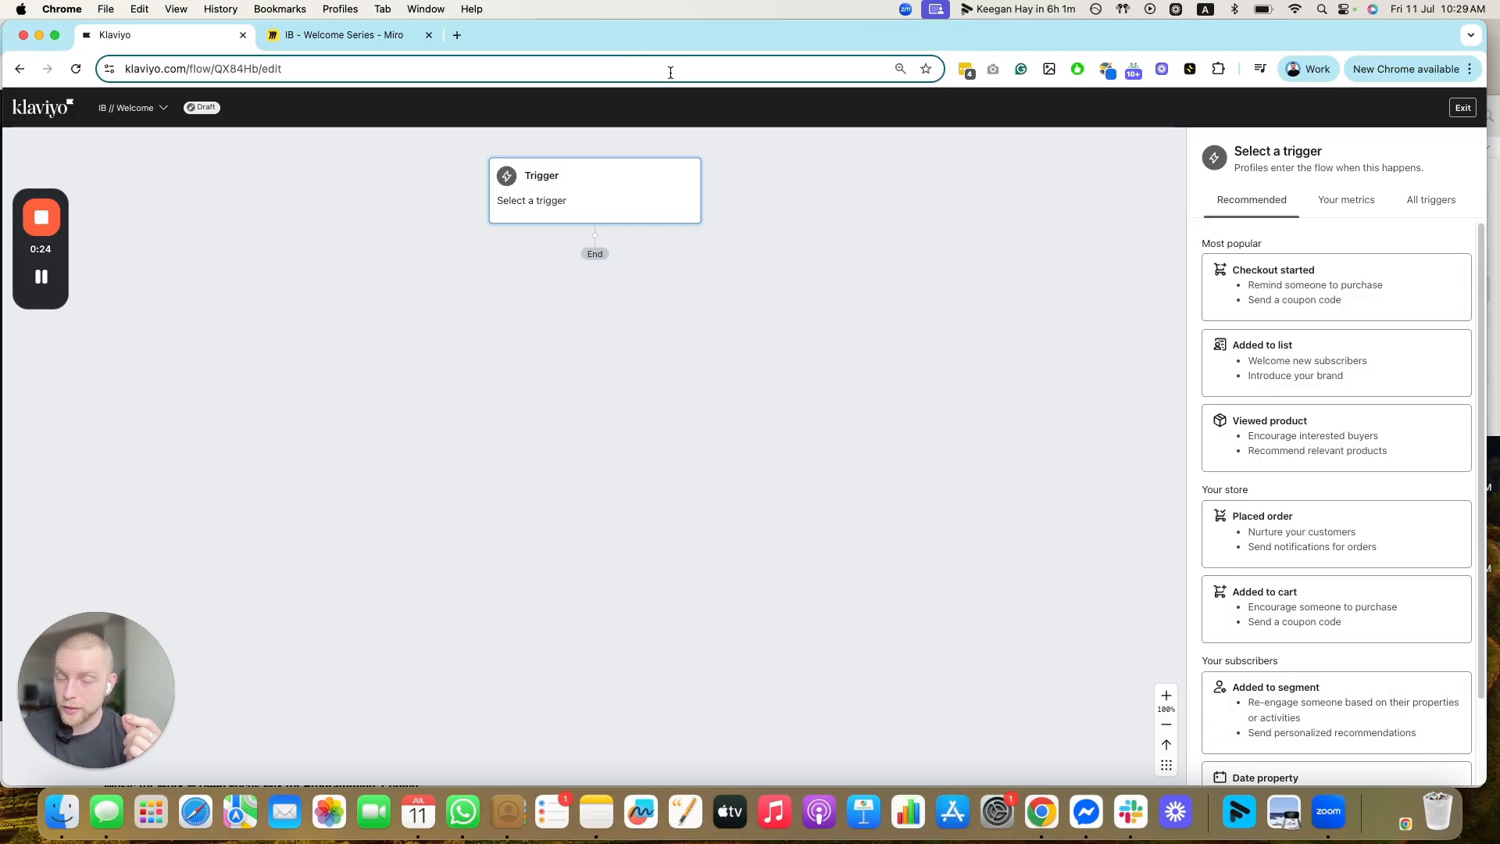
{"action": "left_click", "coordinate": [312, 35]}
{"action": "scroll", "coordinate": [621, 353], "scroll_direction": "up", "scroll_amount": 3}
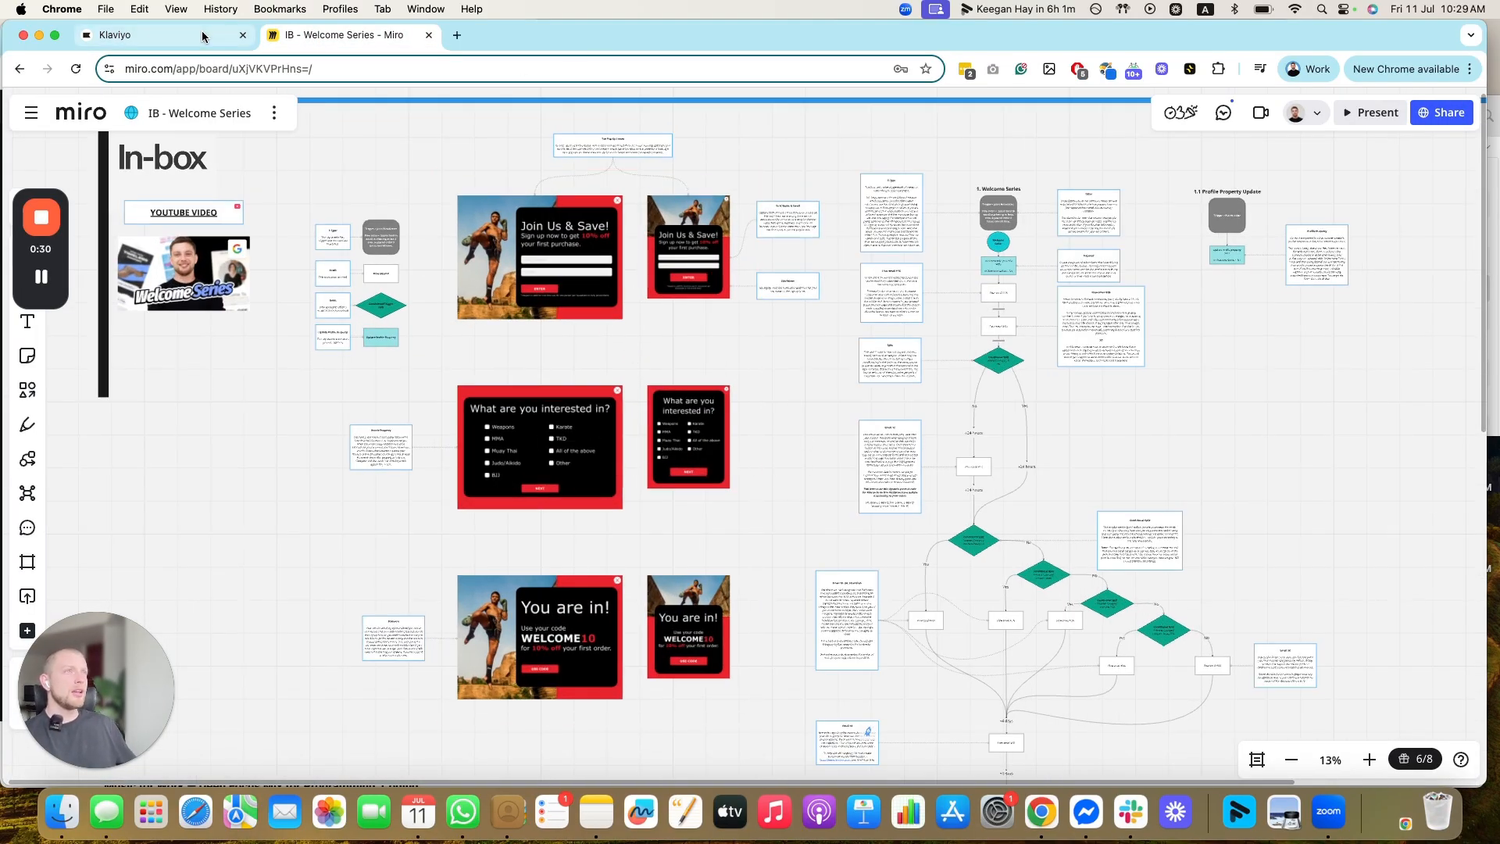
{"action": "left_click", "coordinate": [164, 35]}
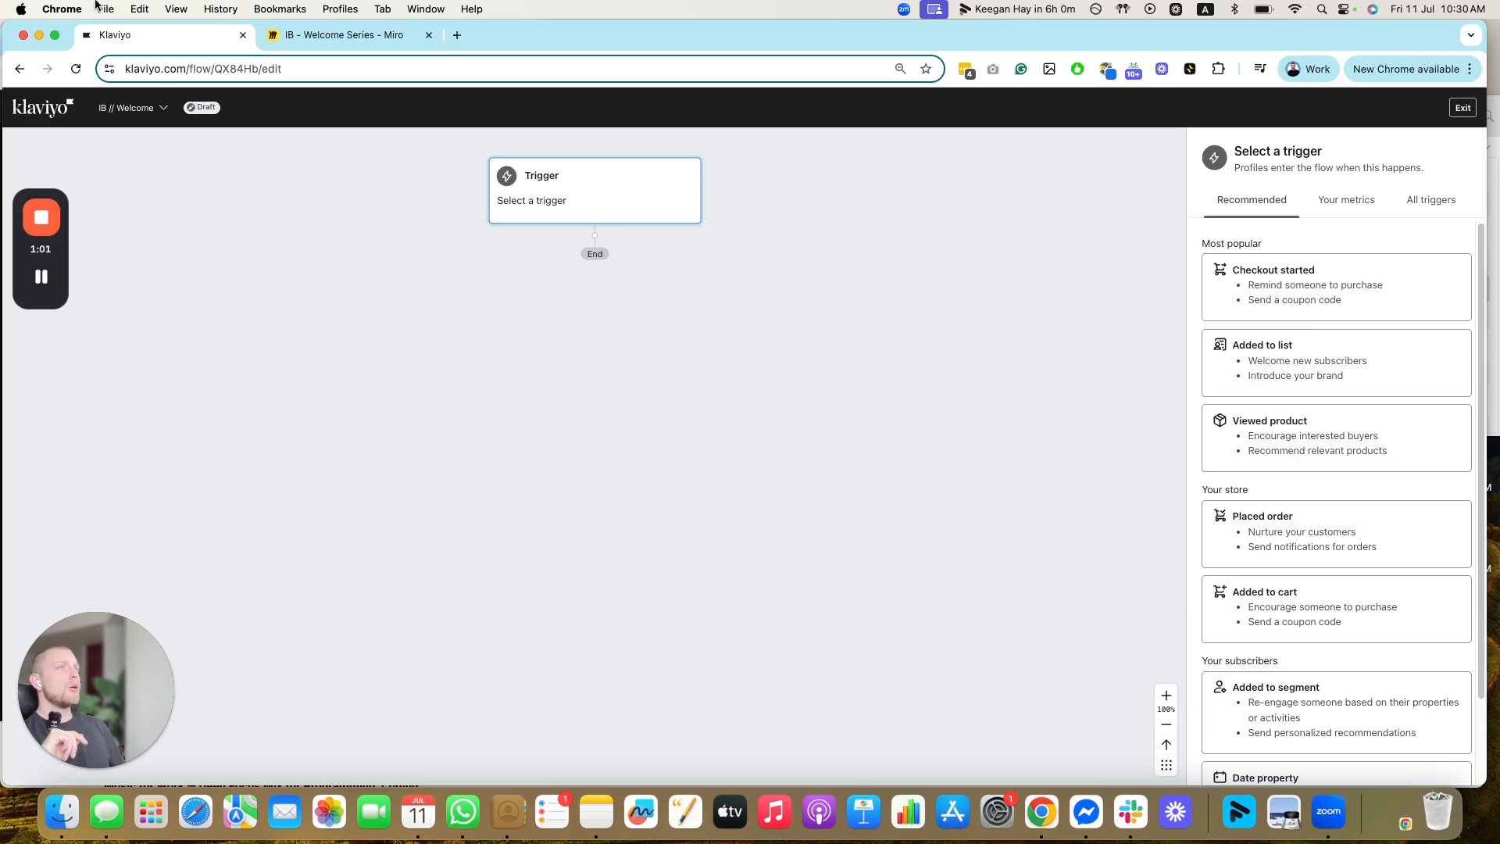
- Switch to the Miro board and examine the sign-up form mockups, the interest question and the conditional splits of the welcome series
{"action": "left_click", "coordinate": [314, 39]}
{"action": "scroll", "coordinate": [601, 357], "scroll_direction": "up", "scroll_amount": 3}
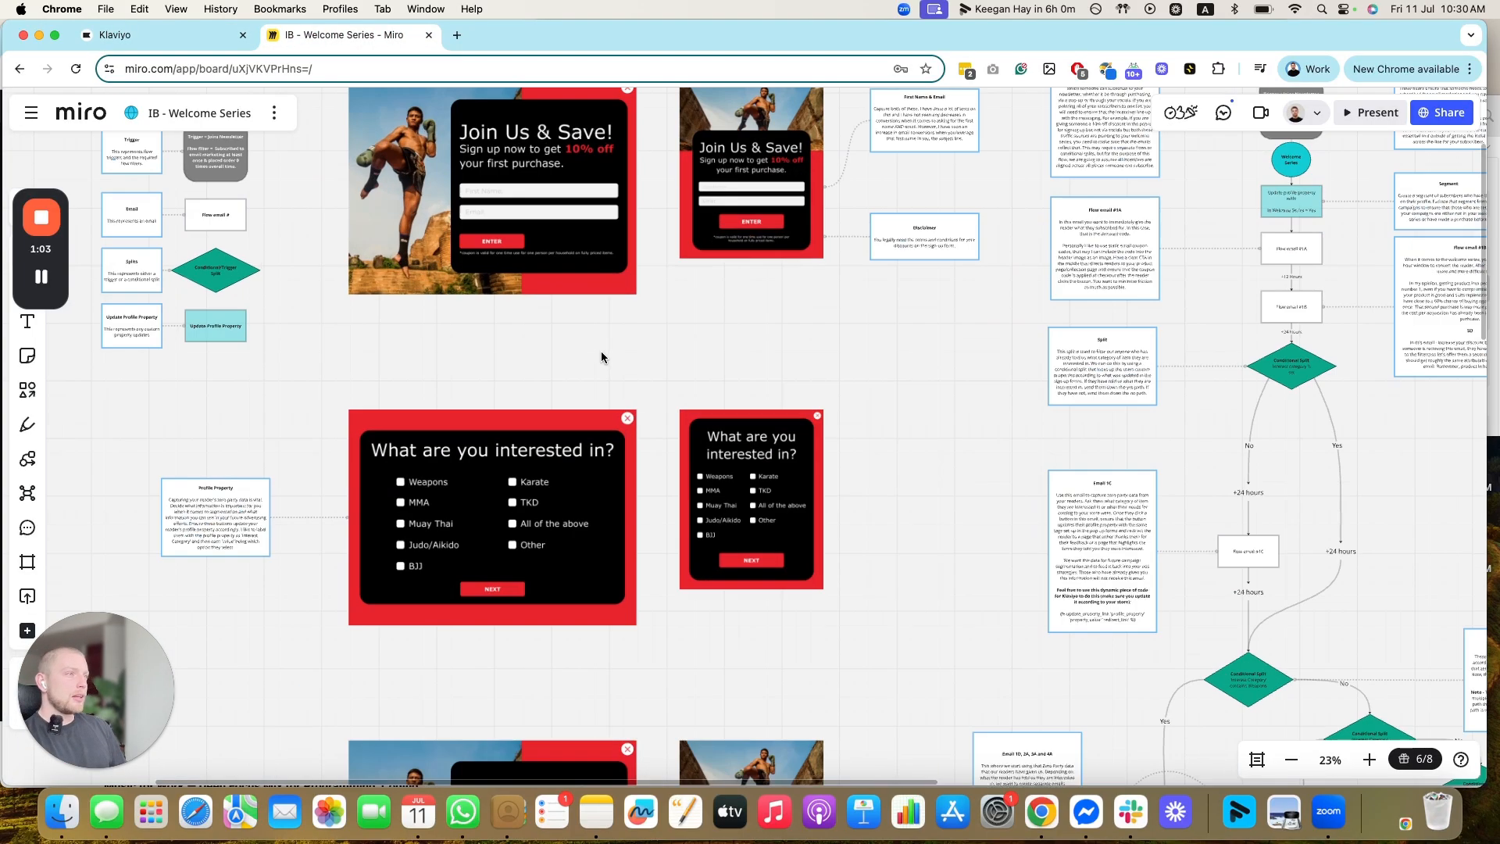
{"action": "scroll", "coordinate": [601, 357], "scroll_direction": "down", "scroll_amount": 4}
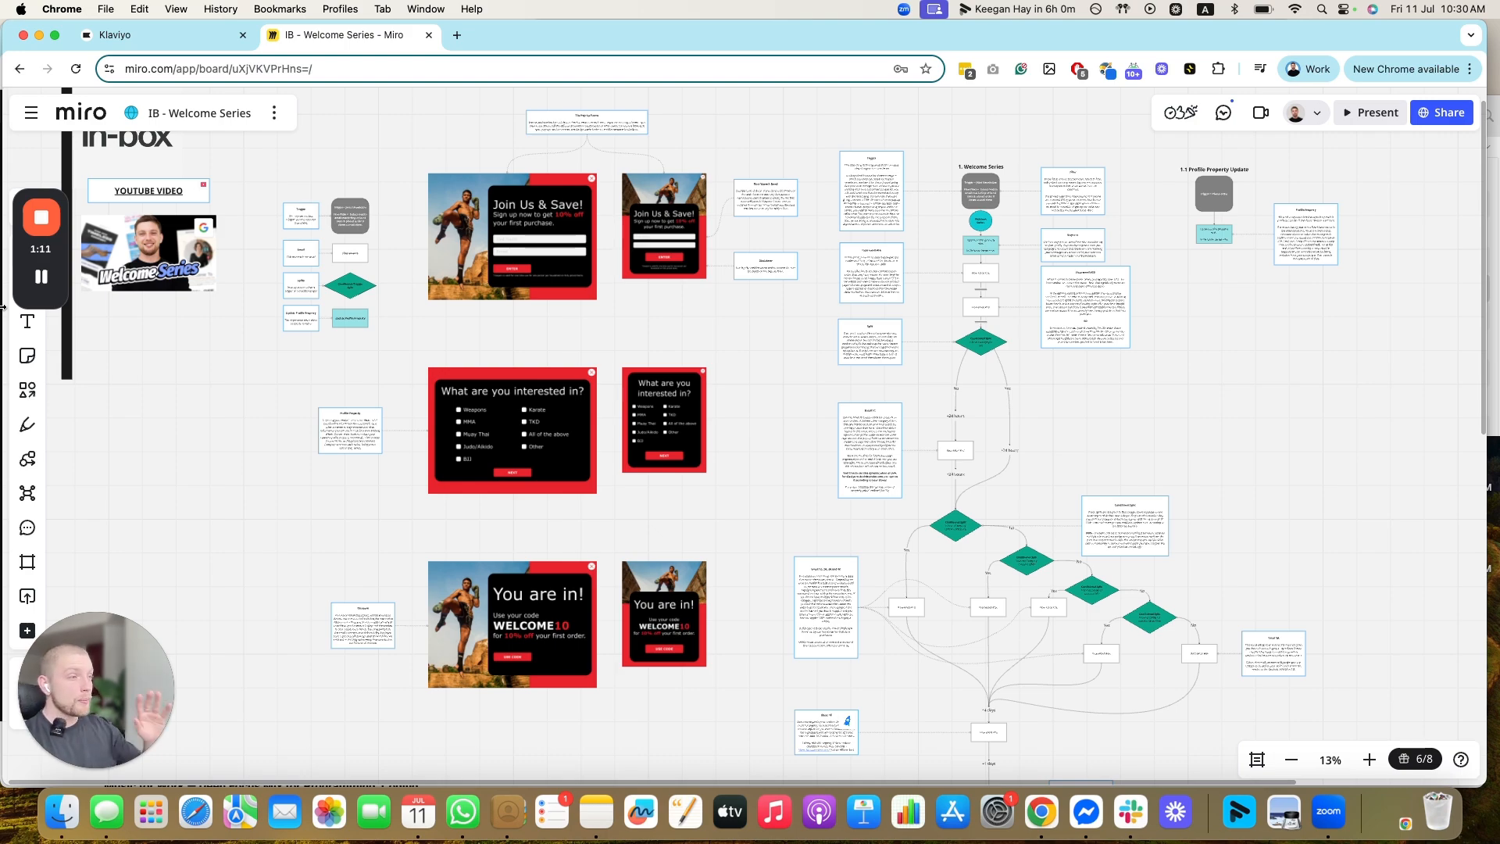
{"action": "scroll", "coordinate": [492, 204], "scroll_direction": "up", "scroll_amount": 5}
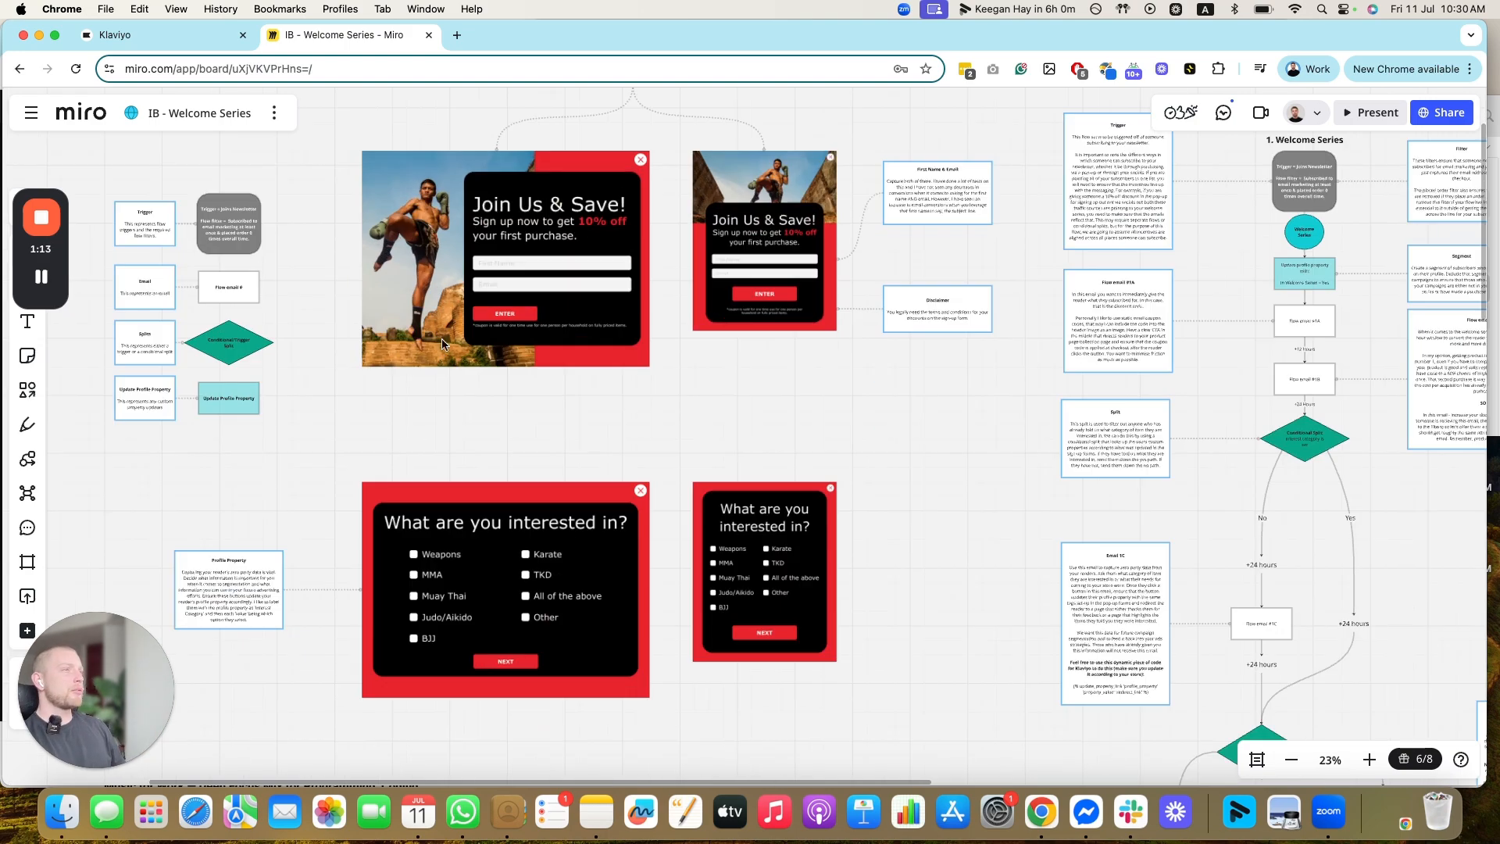
{"action": "left_click", "coordinate": [450, 313]}
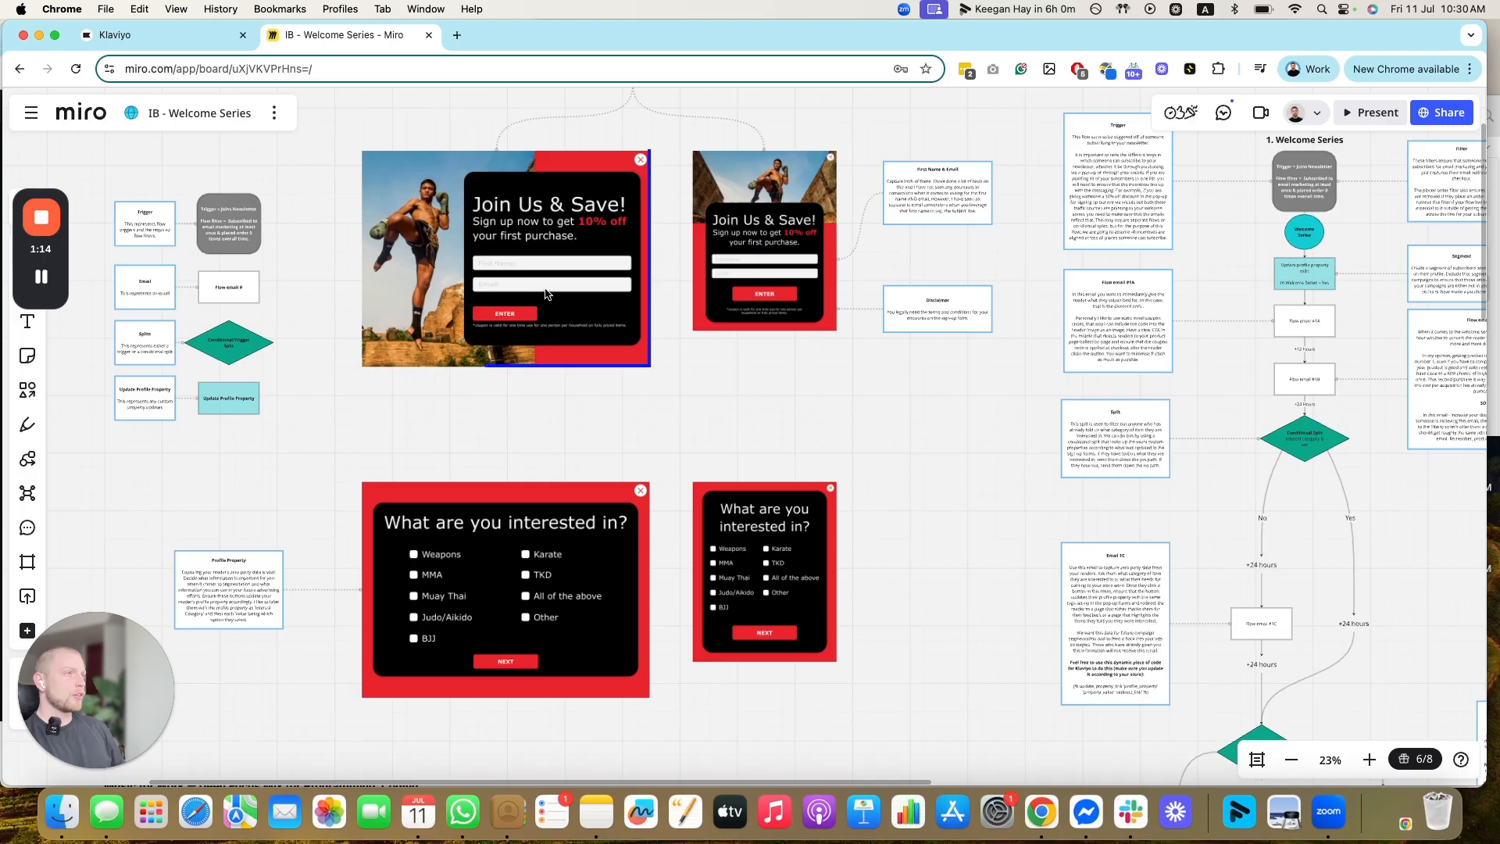
{"action": "left_click", "coordinate": [670, 650]}
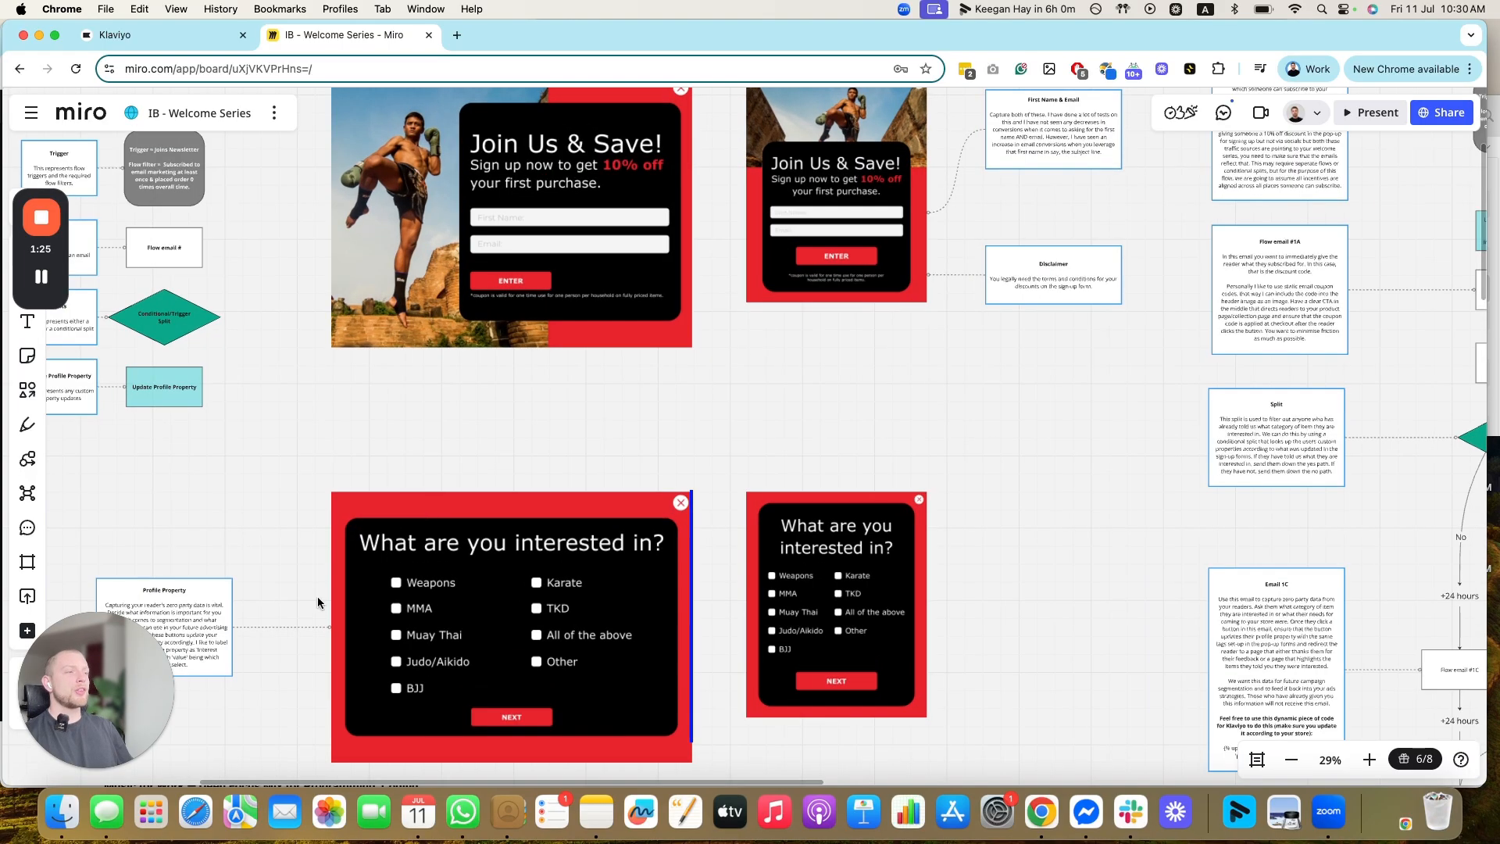
{"action": "scroll", "coordinate": [485, 447], "scroll_direction": "up", "scroll_amount": 2}
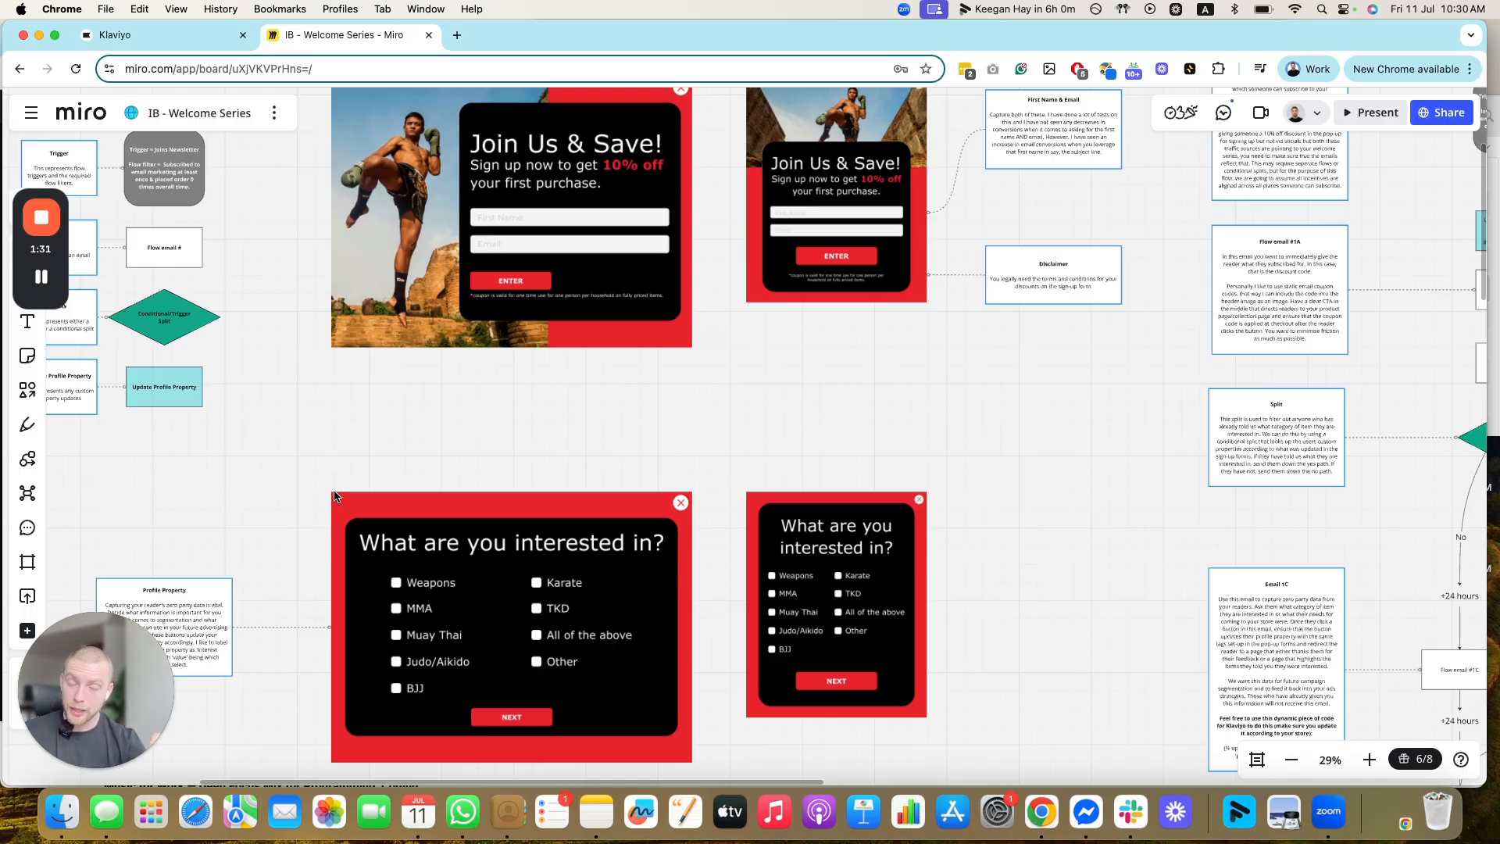
{"action": "scroll", "coordinate": [1408, 538], "scroll_direction": "down", "scroll_amount": 6}
{"action": "scroll", "coordinate": [1408, 538], "scroll_direction": "right", "scroll_amount": 7}
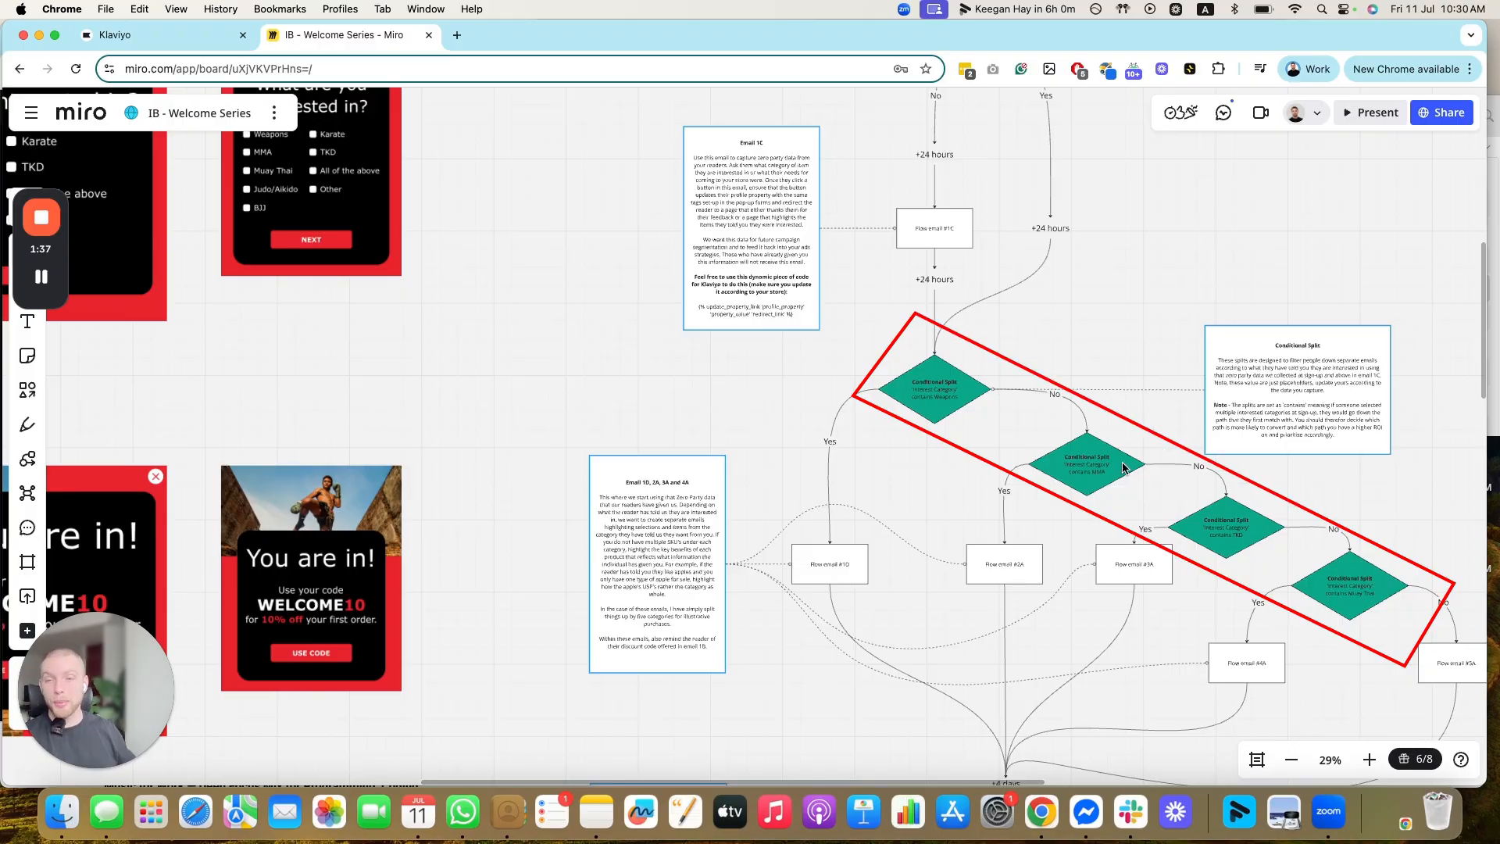
{"action": "scroll", "coordinate": [897, 494], "scroll_direction": "down", "scroll_amount": 3}
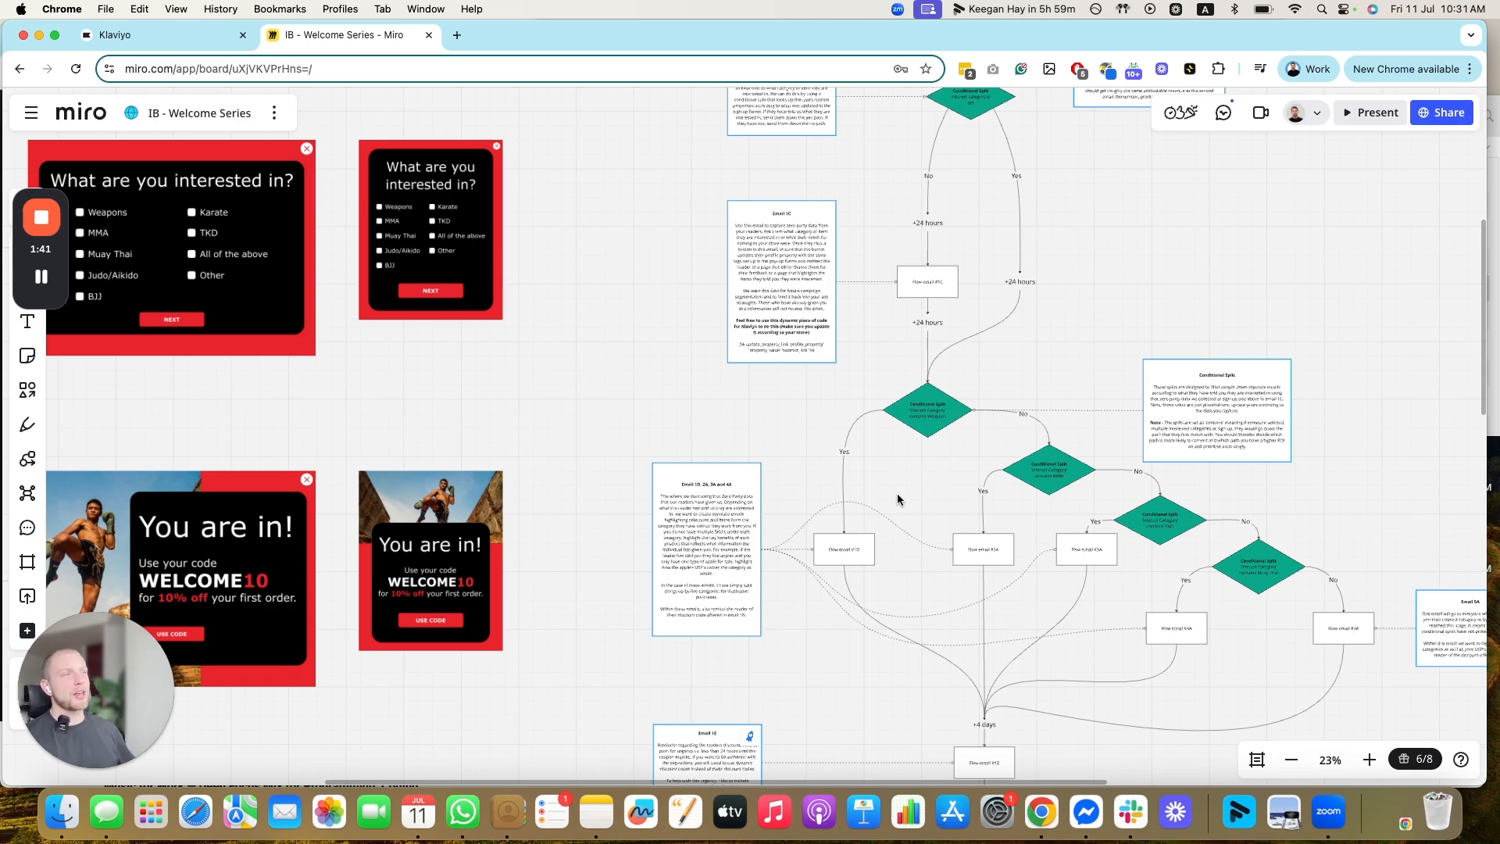
{"action": "scroll", "coordinate": [897, 493], "scroll_direction": "down", "scroll_amount": 5}
{"action": "scroll", "coordinate": [603, 435], "scroll_direction": "up", "scroll_amount": 3}
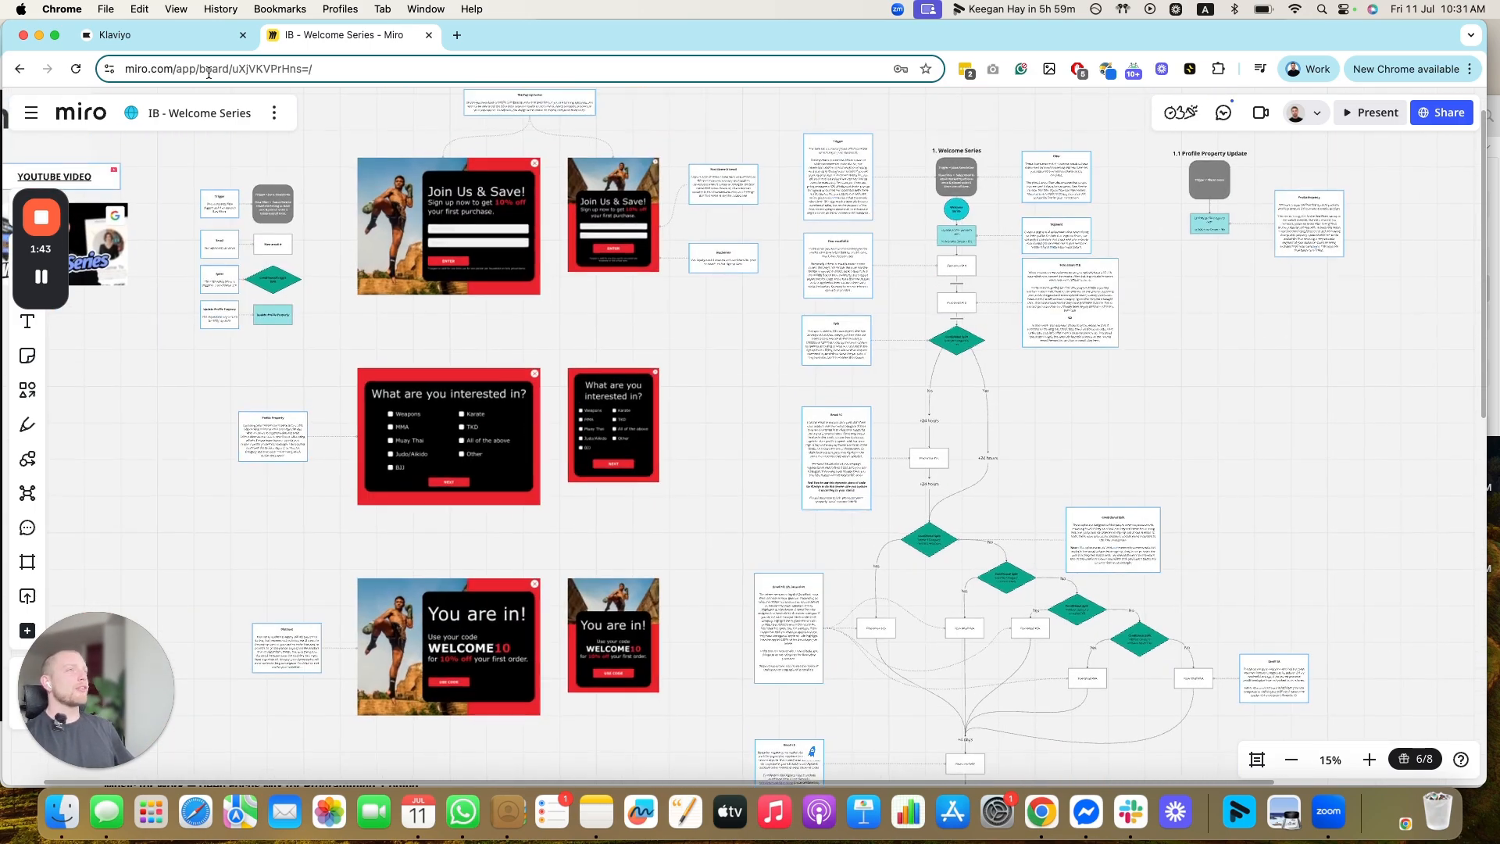
- Switch to Klaviyo, set the flow's trigger to Added to list with the Newsletter list, and confirm and save it
{"action": "left_click", "coordinate": [187, 35]}
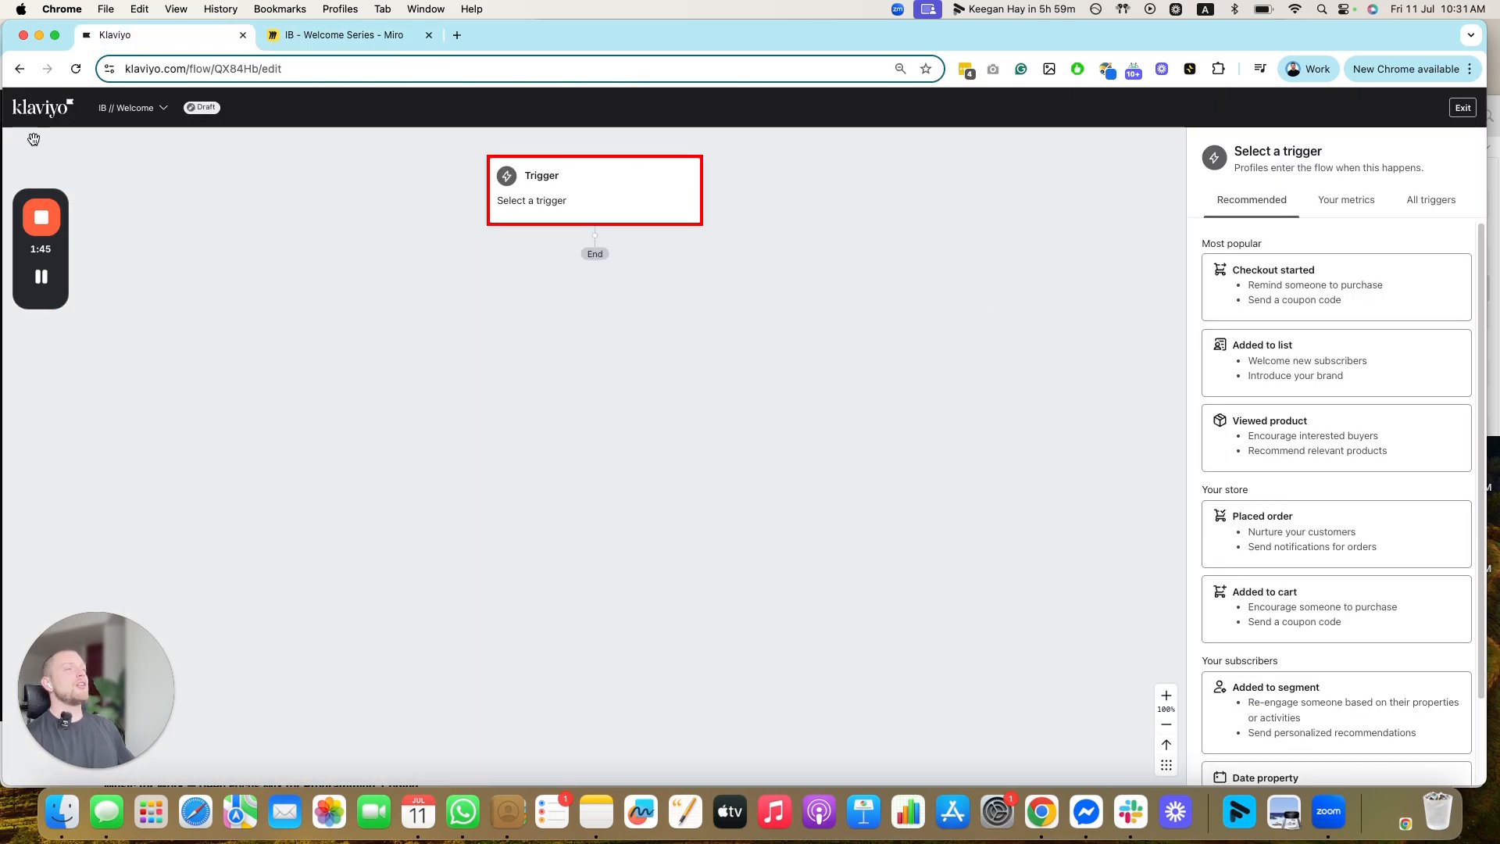
{"action": "left_click", "coordinate": [1375, 378]}
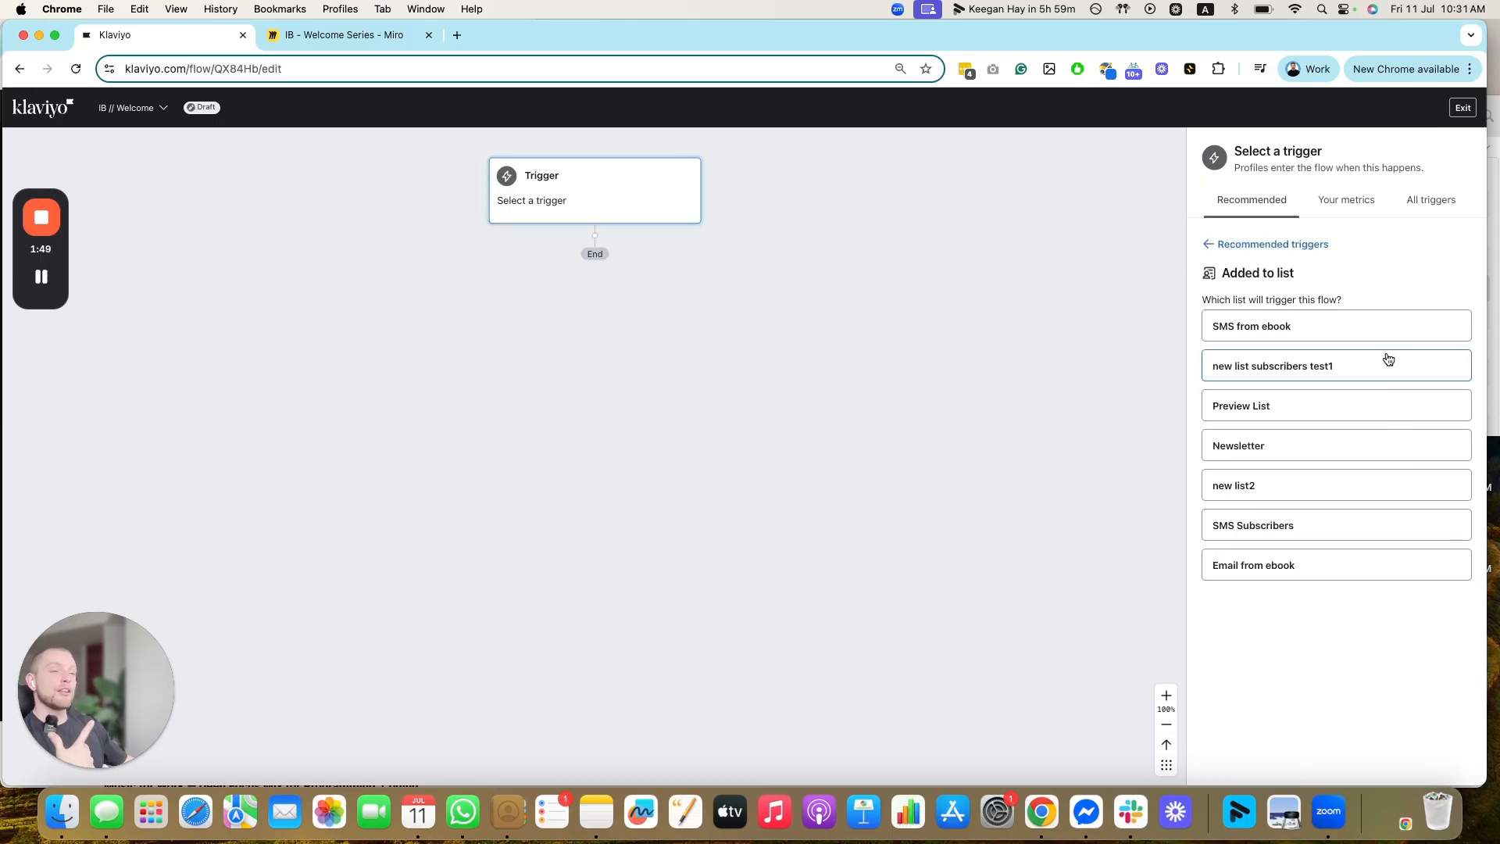
{"action": "left_click", "coordinate": [343, 34]}
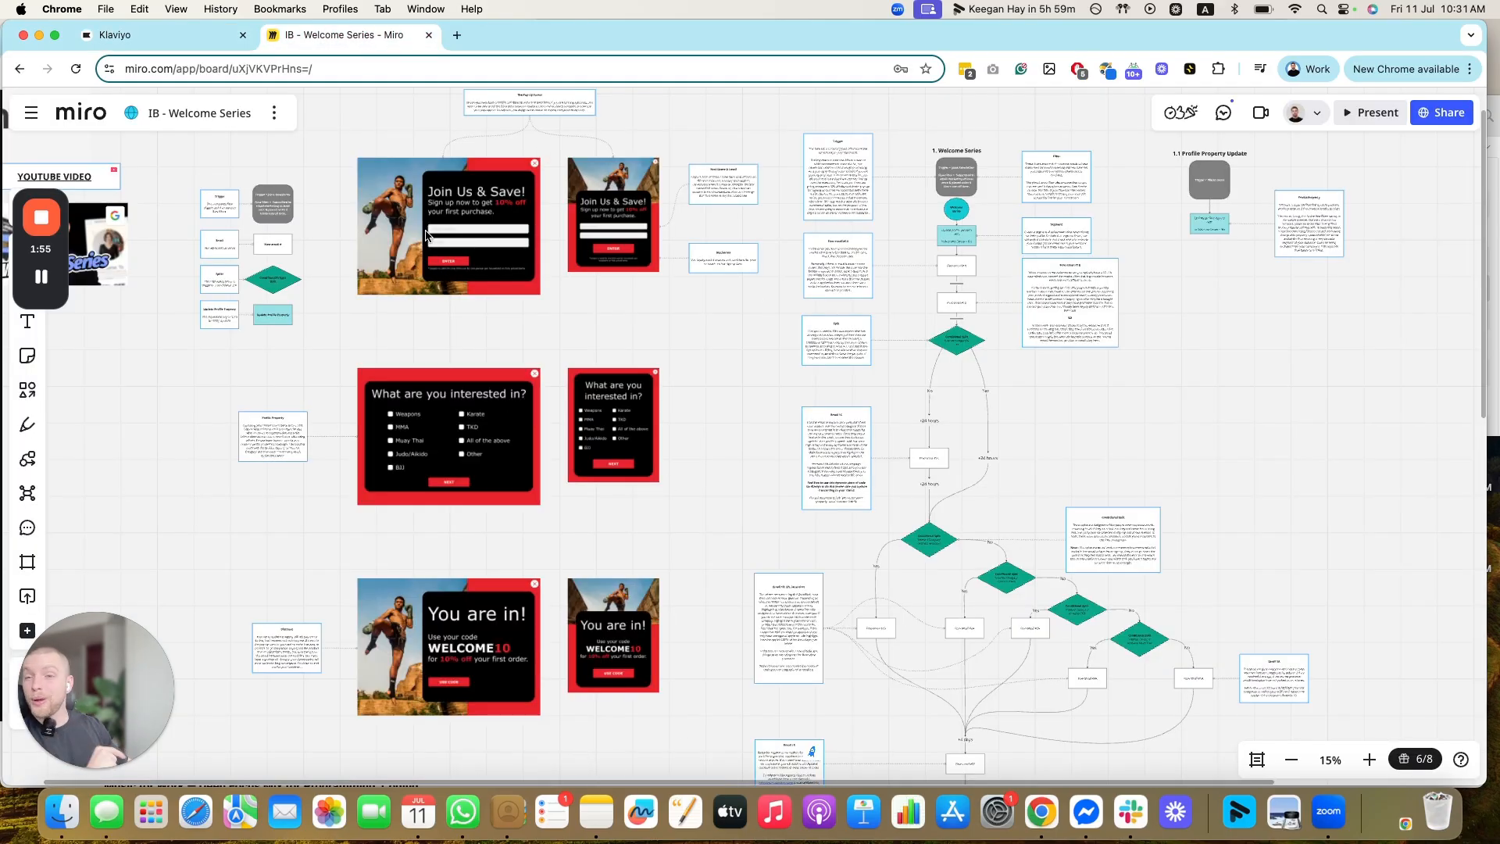
{"action": "left_click", "coordinate": [167, 39]}
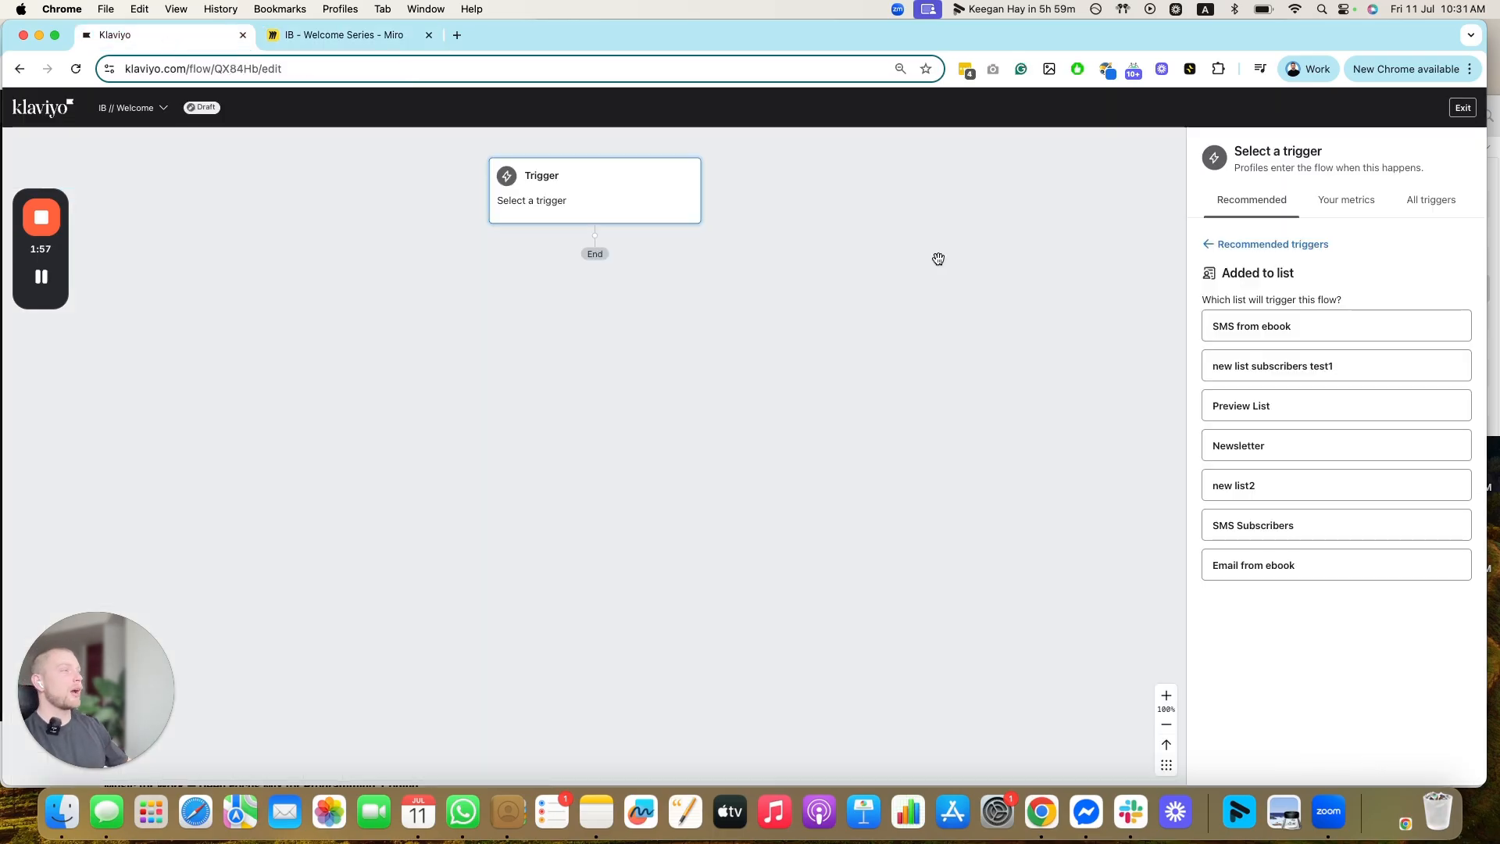
{"action": "left_click", "coordinate": [1226, 446]}
{"action": "left_click", "coordinate": [1224, 757]}
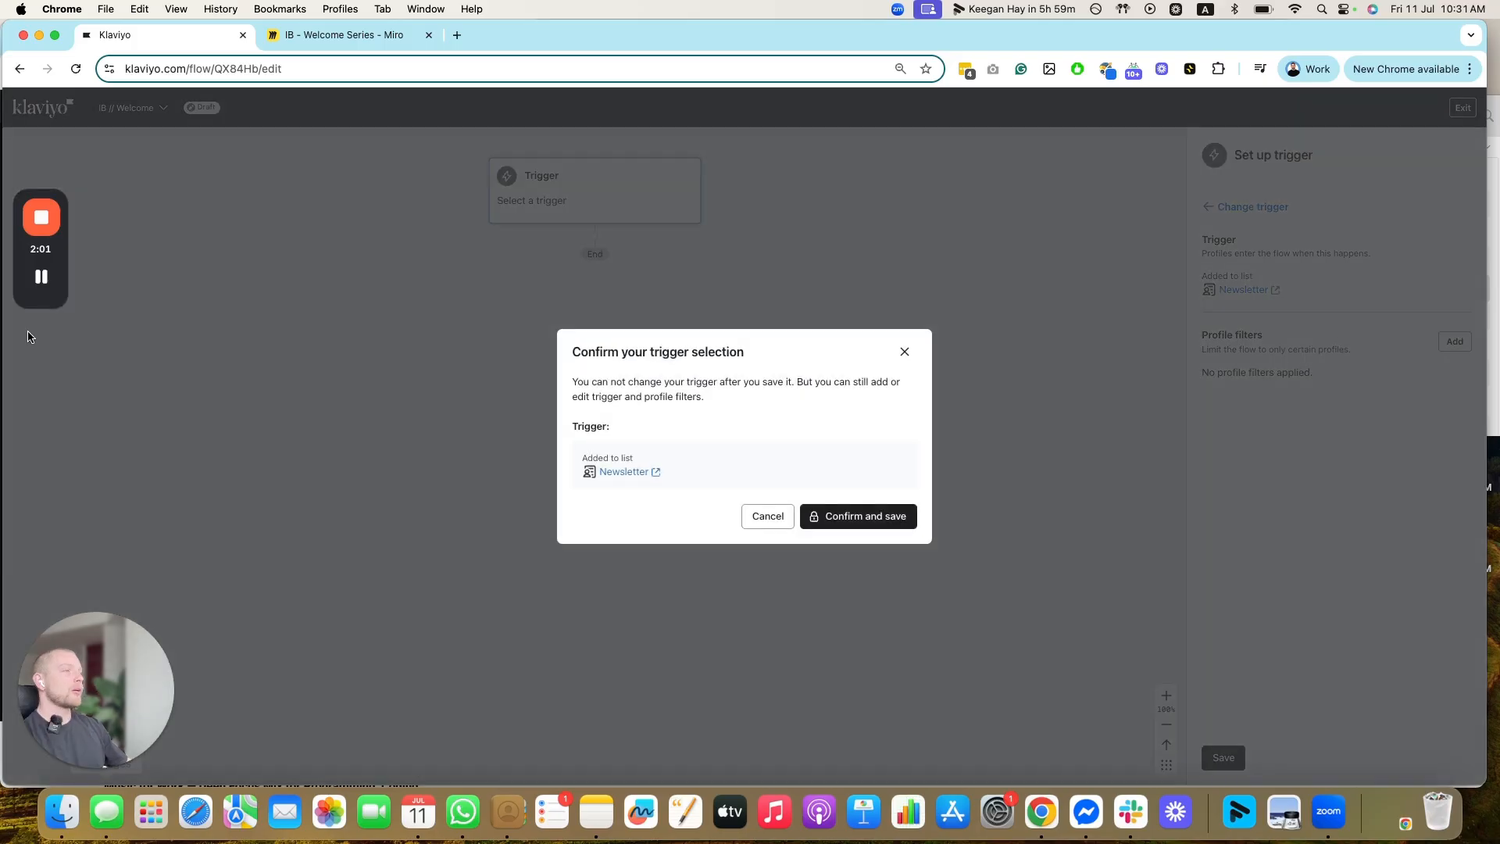
{"action": "left_click", "coordinate": [834, 524]}
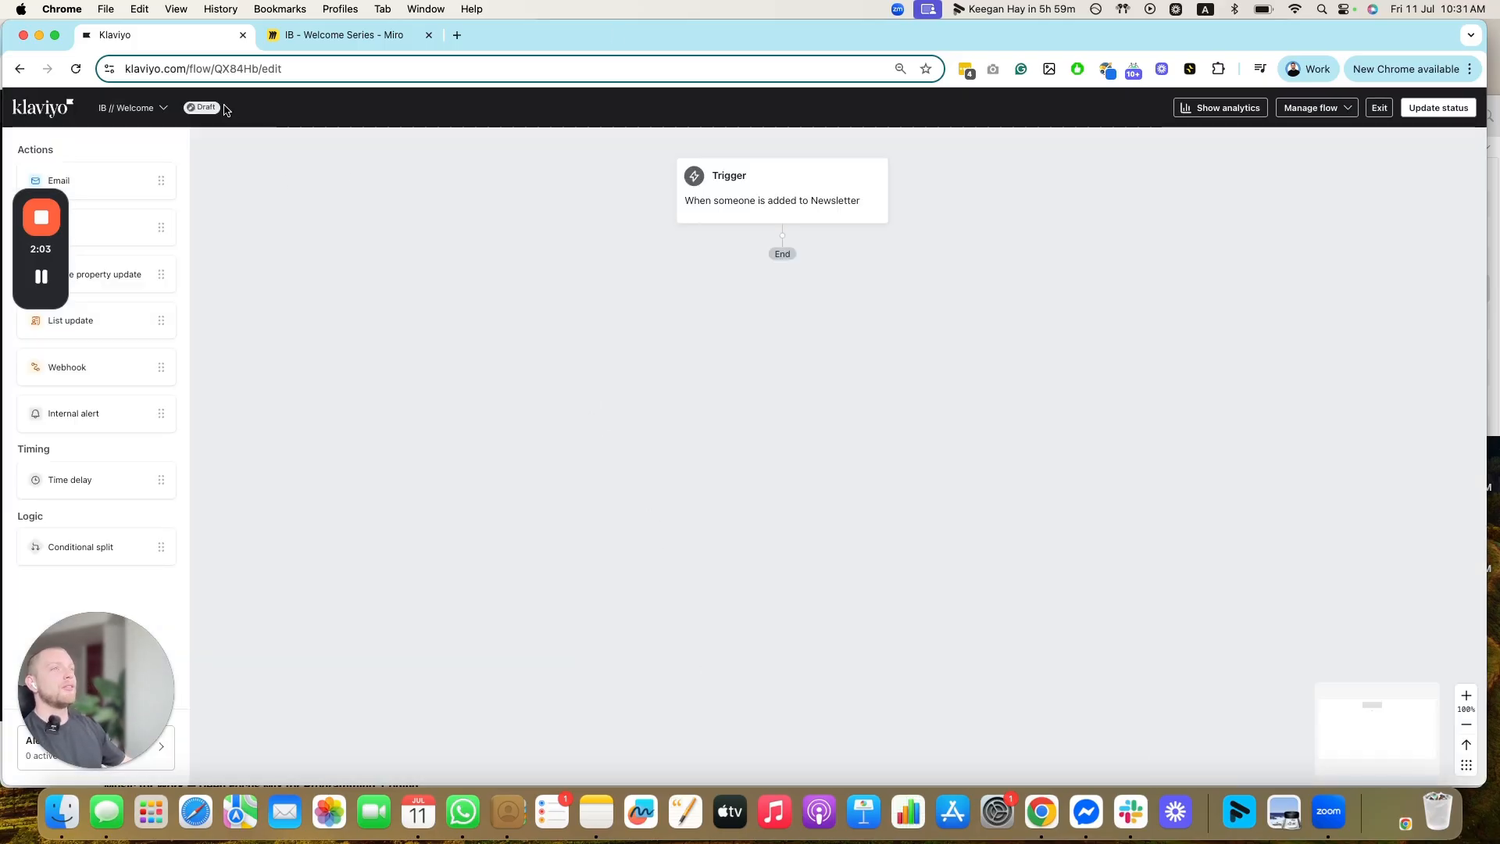
- Duplicate the Klaviyo browser tab and open the Newsletter list from Lists & segments in the copy
{"action": "right_click", "coordinate": [153, 35]}
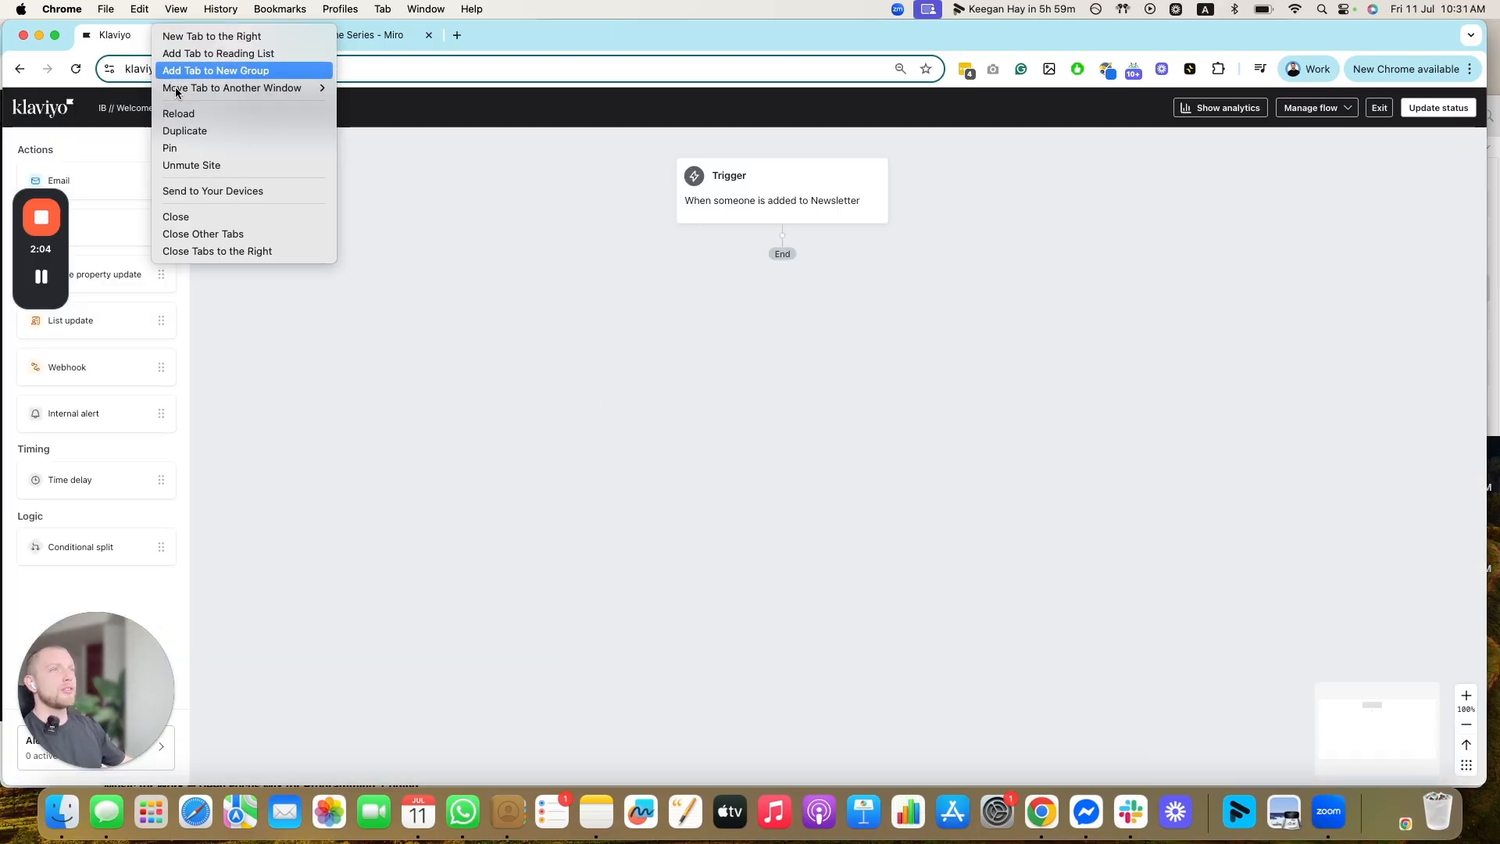
{"action": "left_click", "coordinate": [218, 136]}
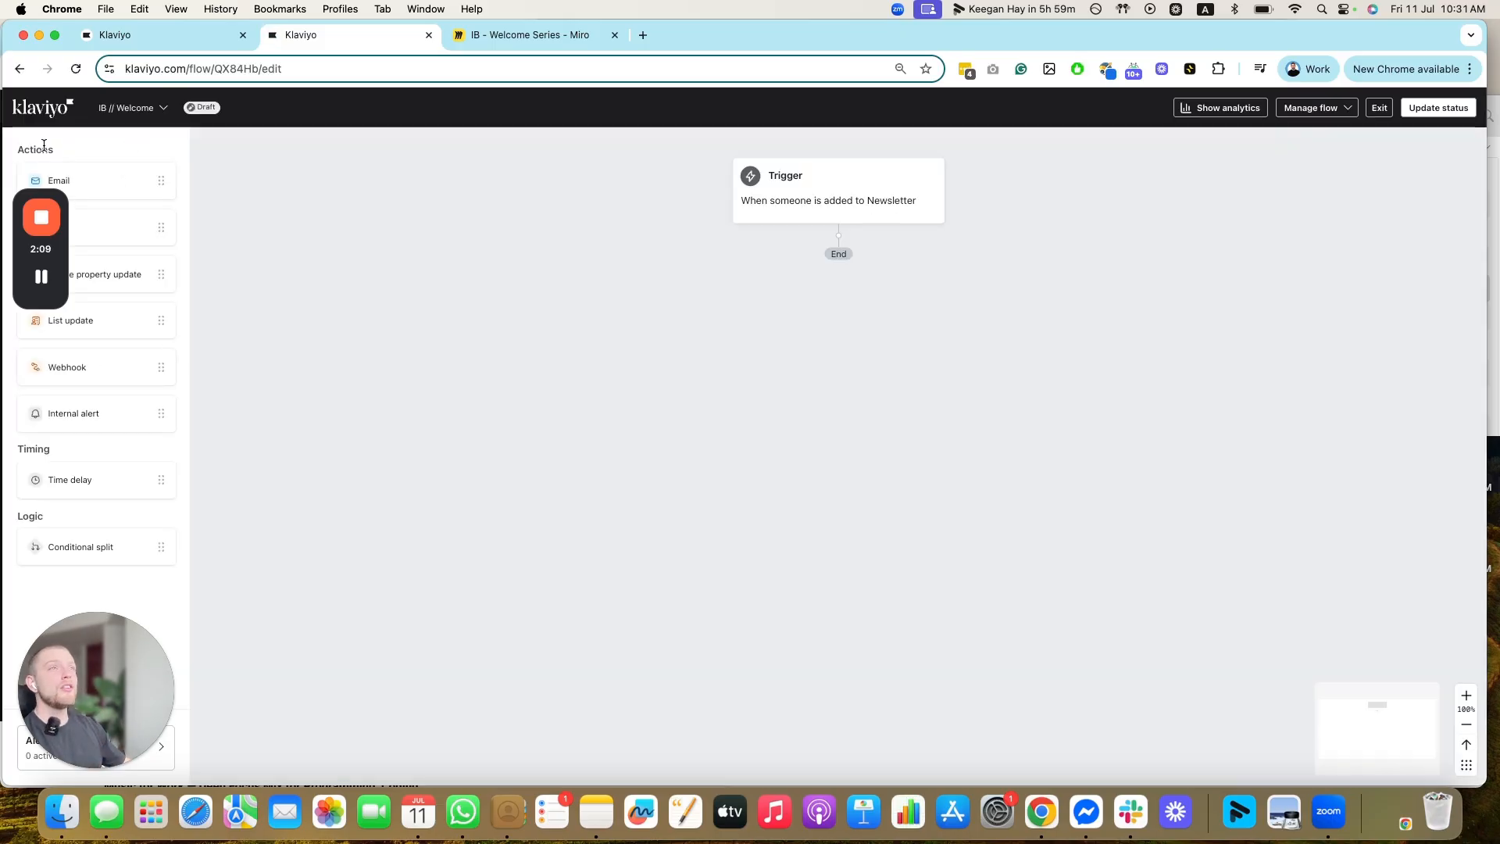
{"action": "left_click", "coordinate": [36, 115]}
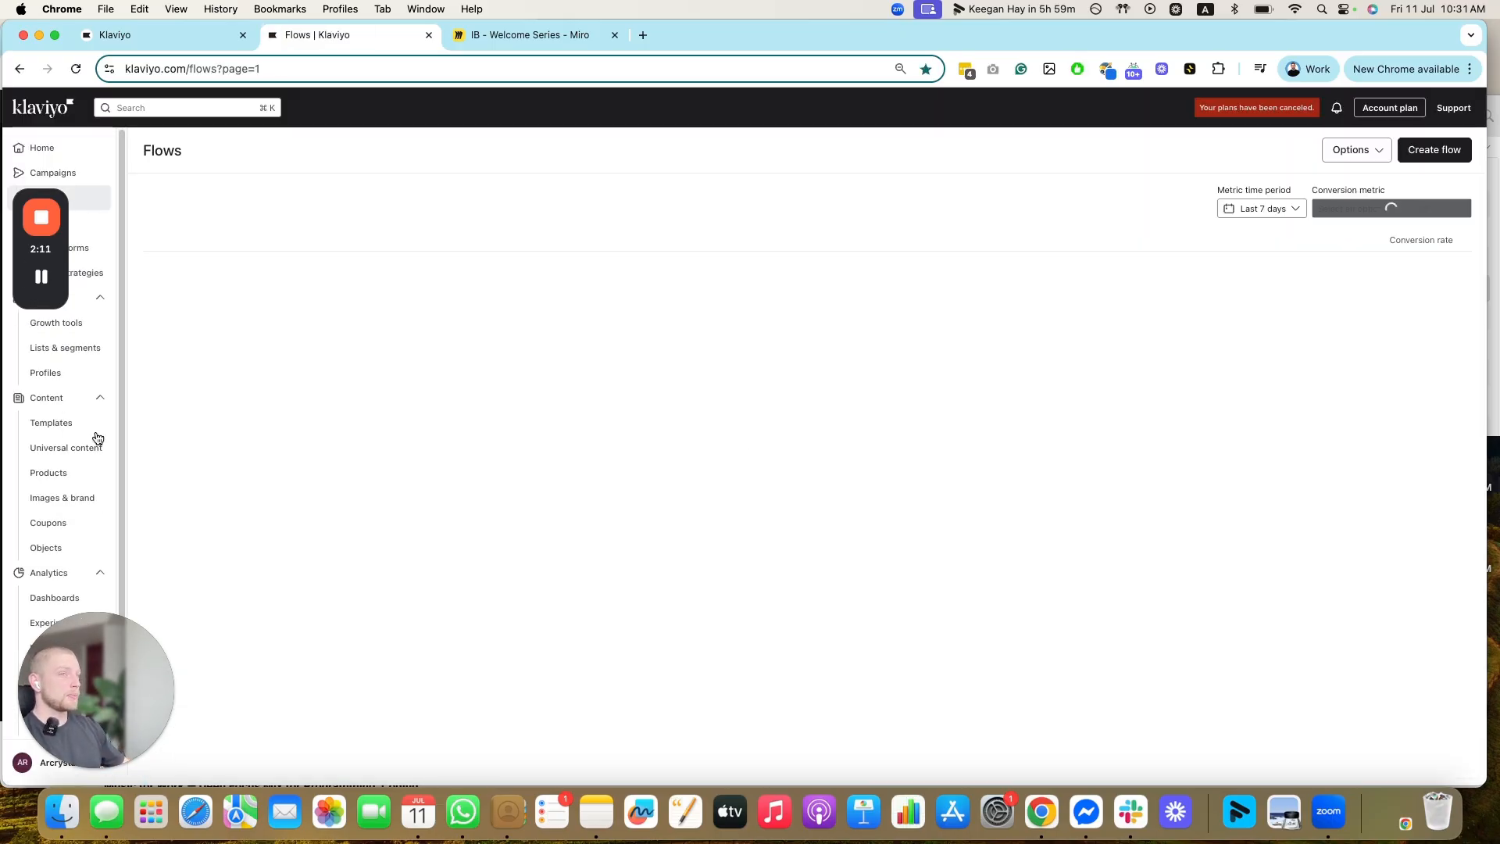
{"action": "left_click_drag", "start_coordinate": [68, 252], "coordinate": [138, 131]}
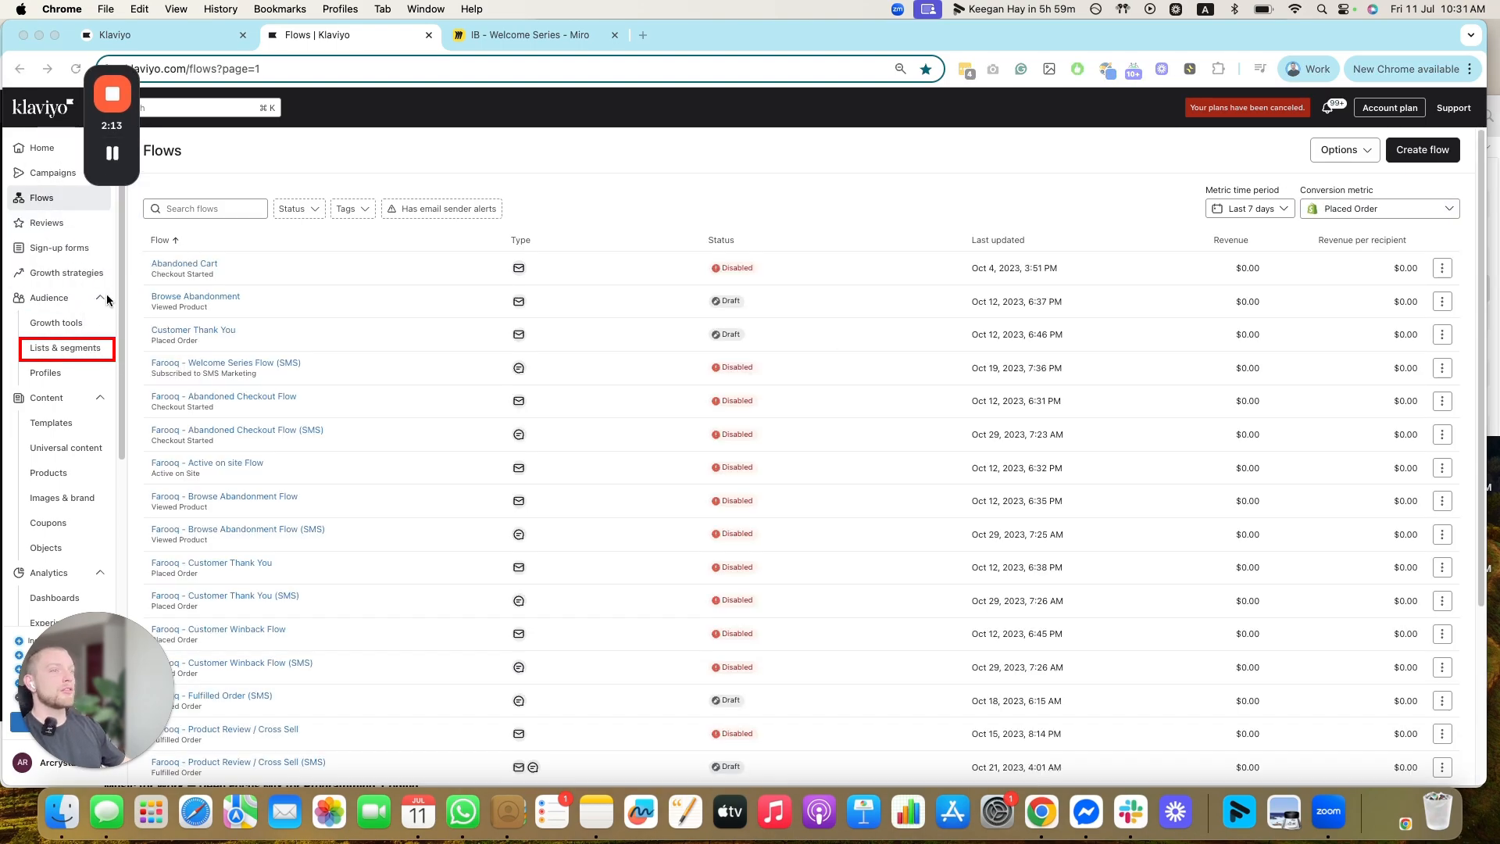
{"action": "left_click", "coordinate": [93, 349]}
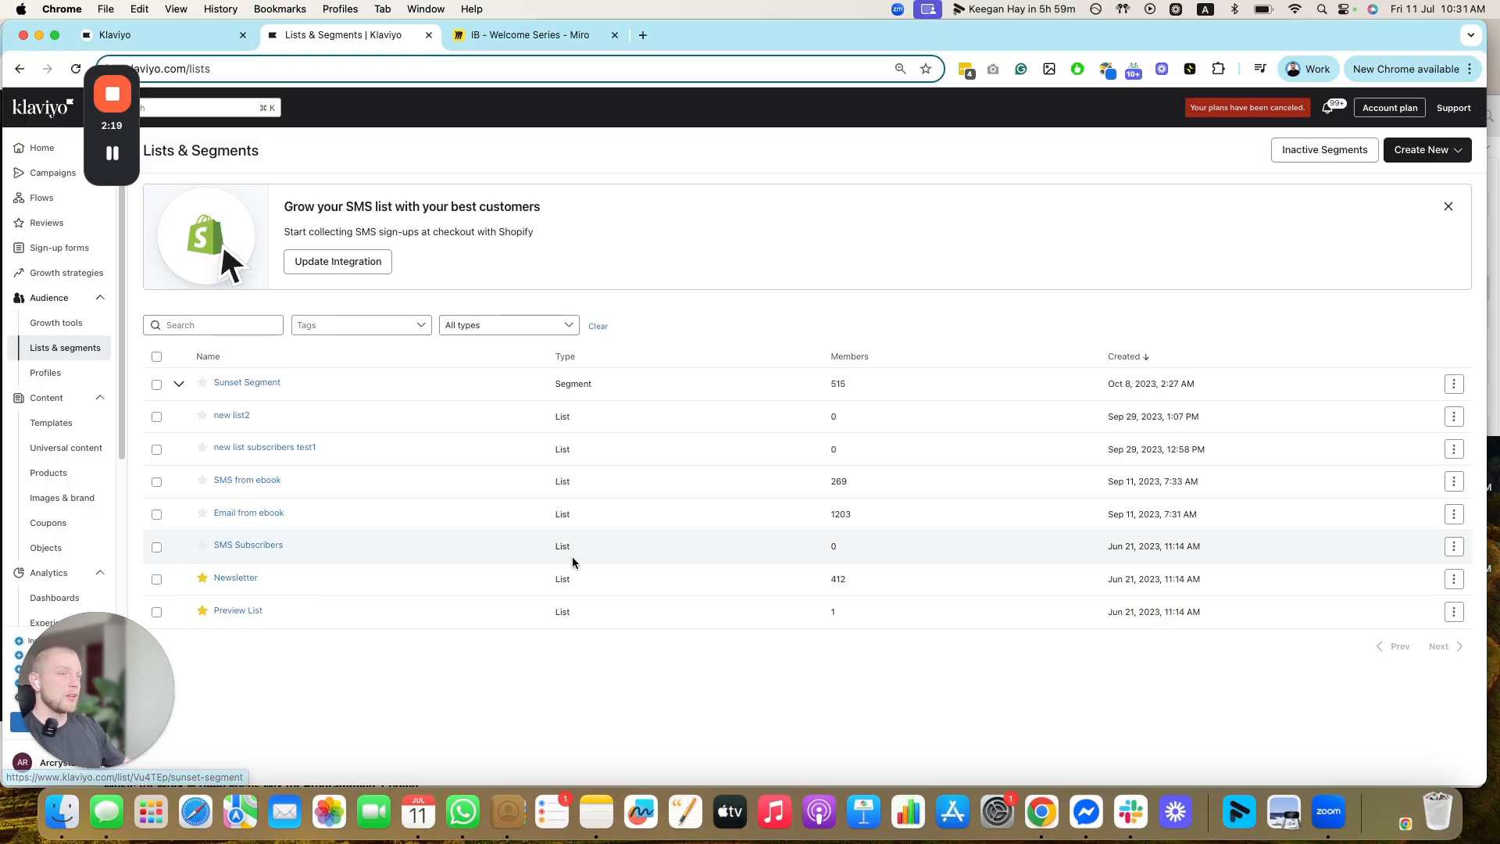
{"action": "left_click", "coordinate": [246, 579]}
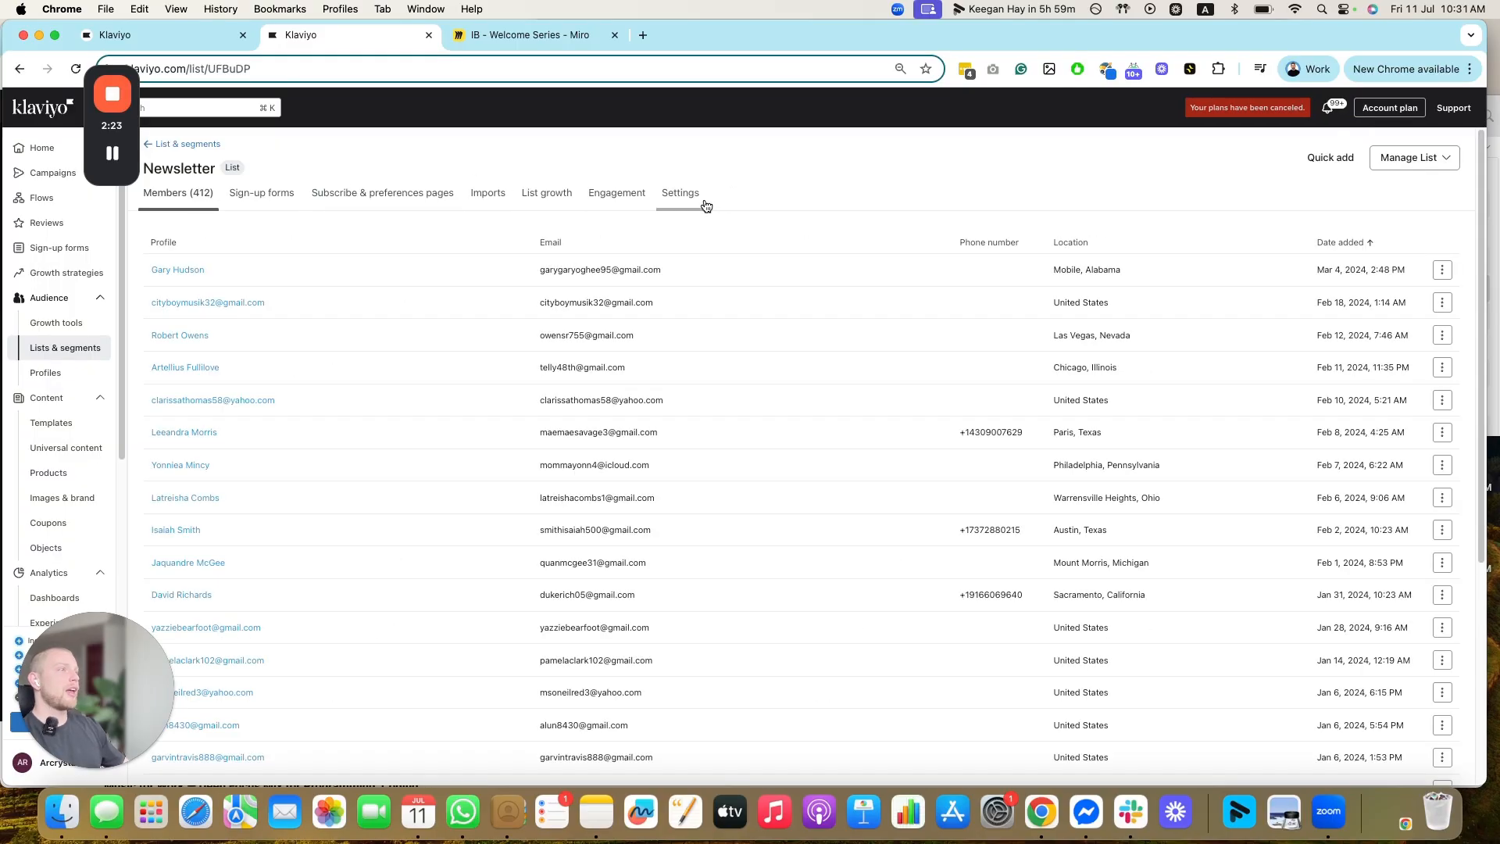
- Set the Newsletter list's opt-in process to Single opt-in in its consent settings and save
{"action": "left_click", "coordinate": [705, 205]}
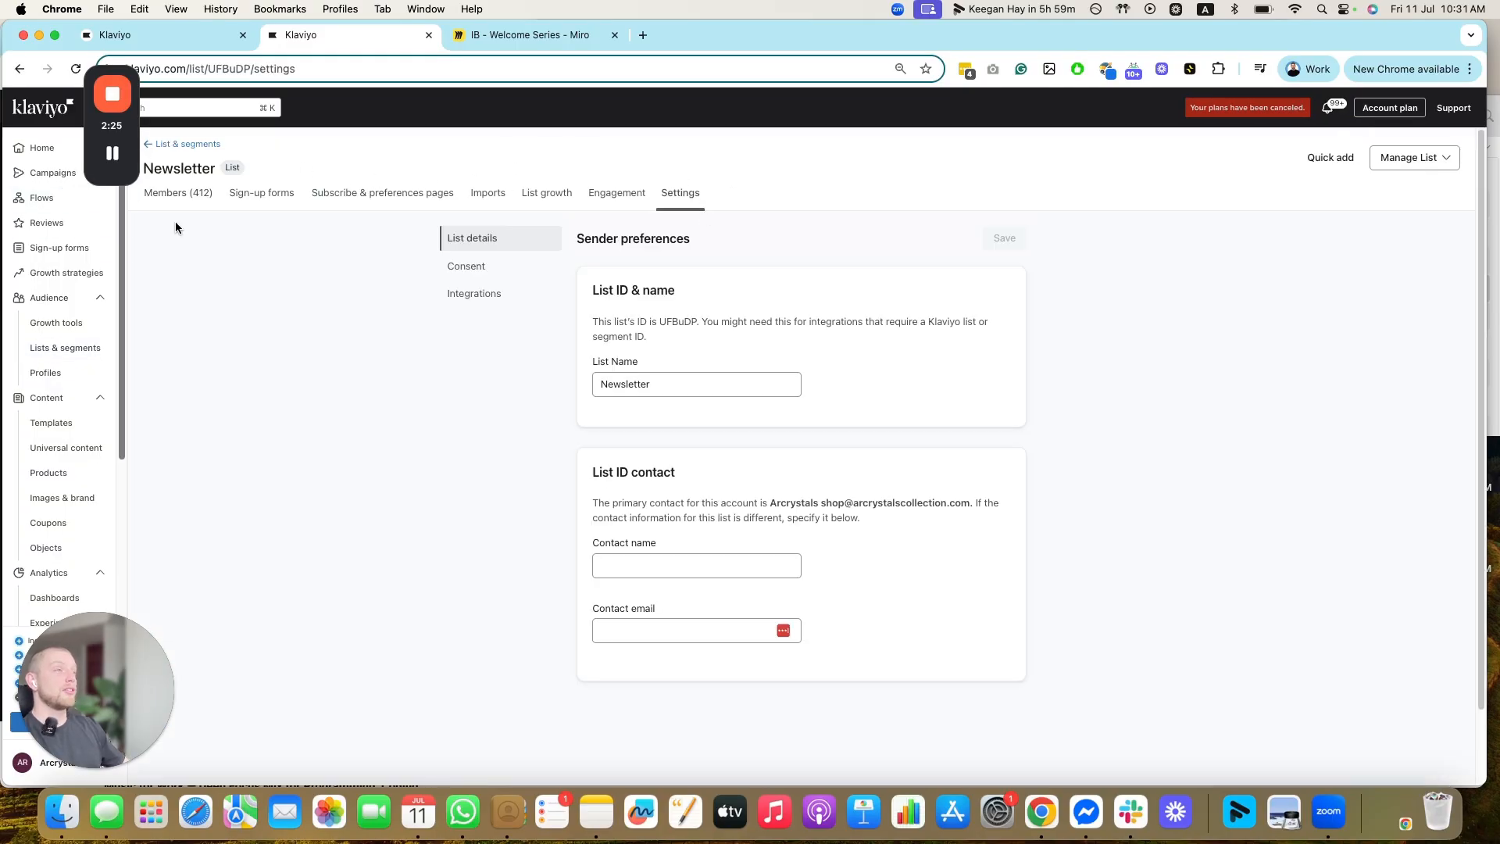
{"action": "left_click", "coordinate": [467, 265]}
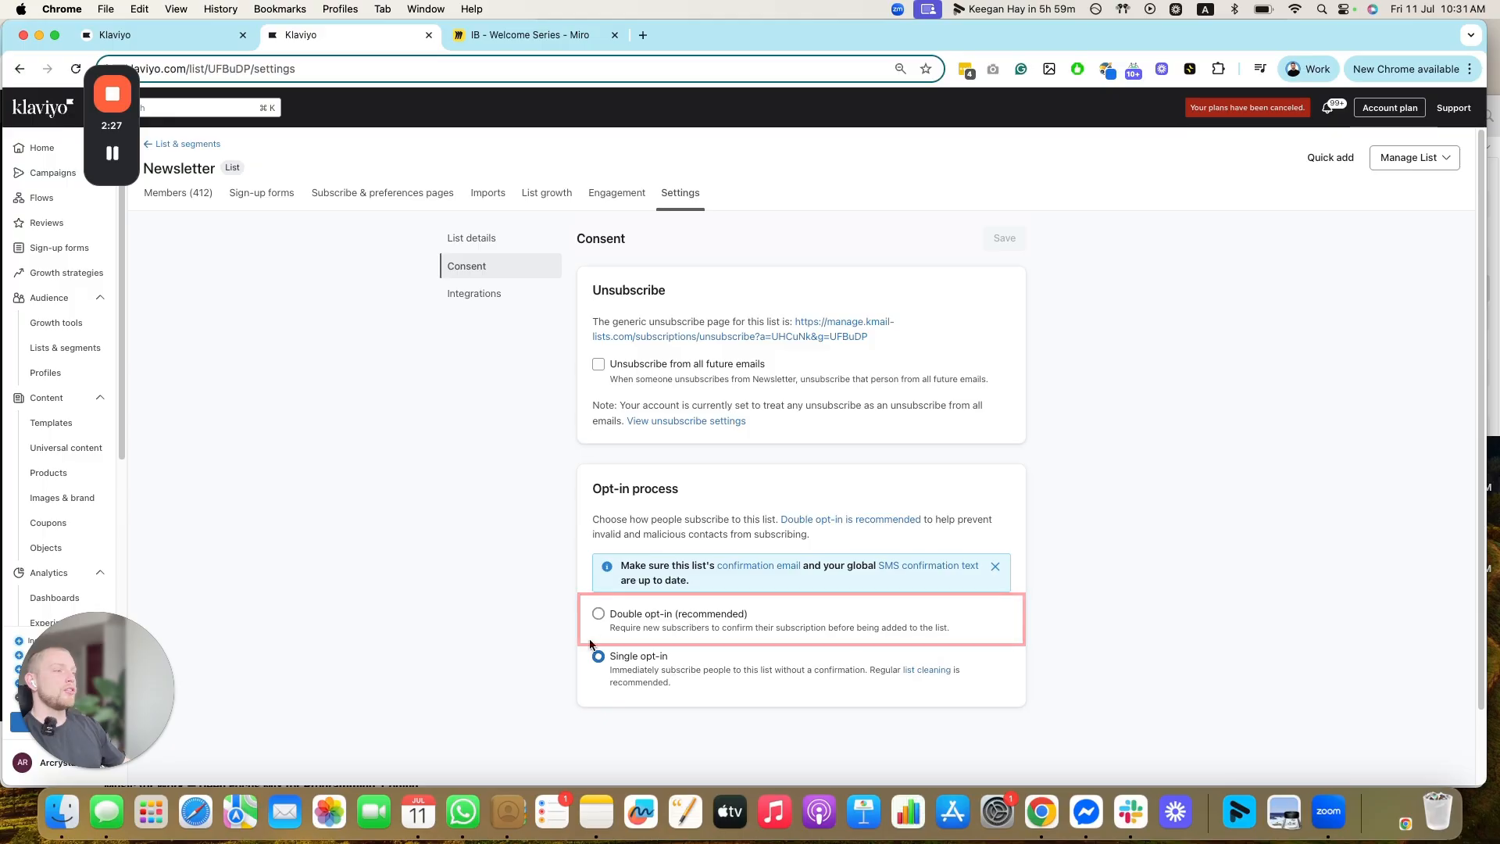
{"action": "left_click", "coordinate": [599, 613]}
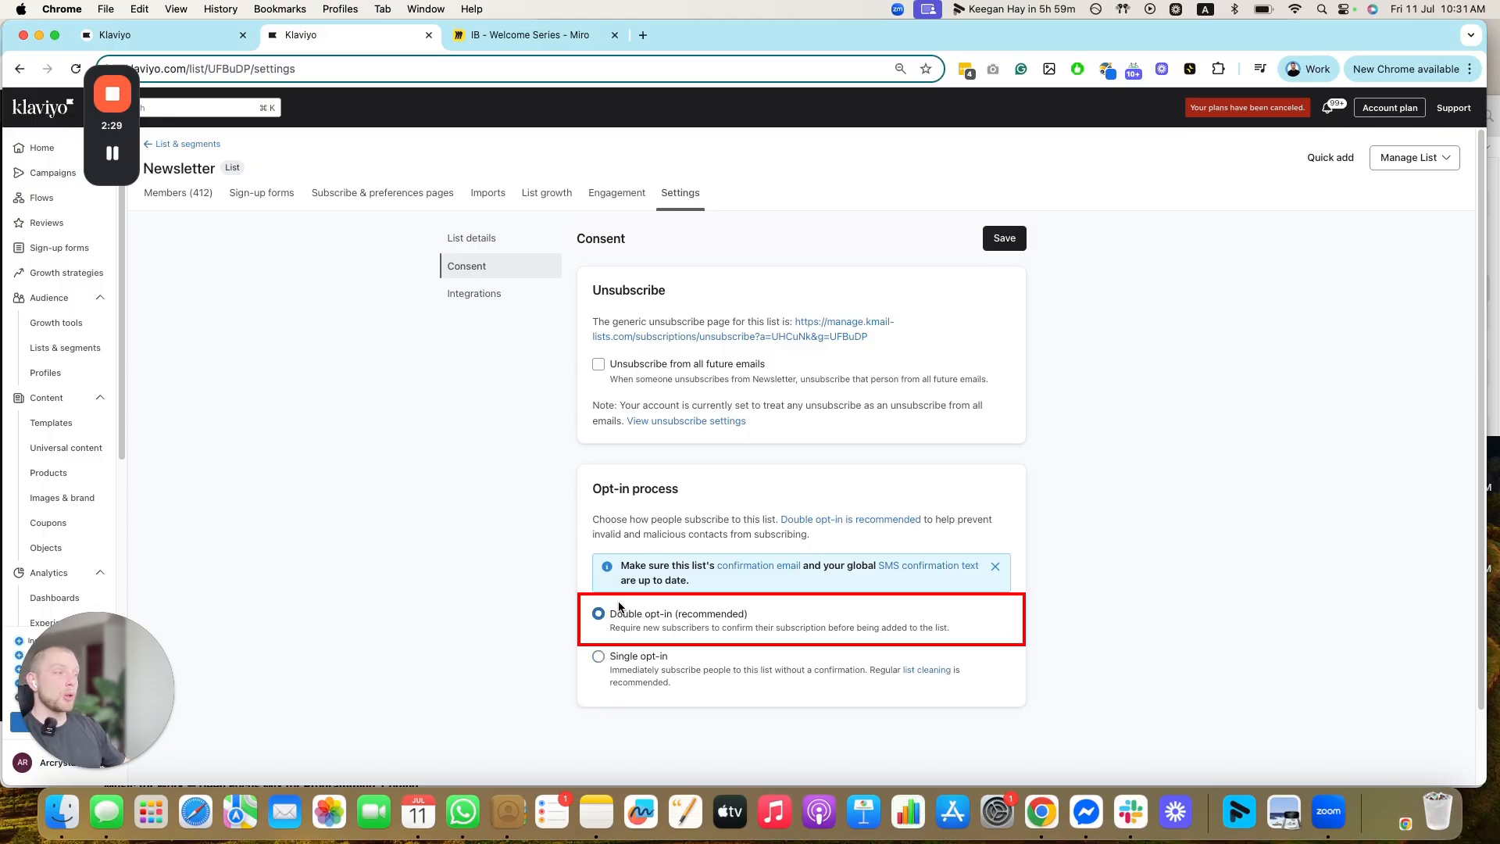
{"action": "left_click", "coordinate": [607, 660]}
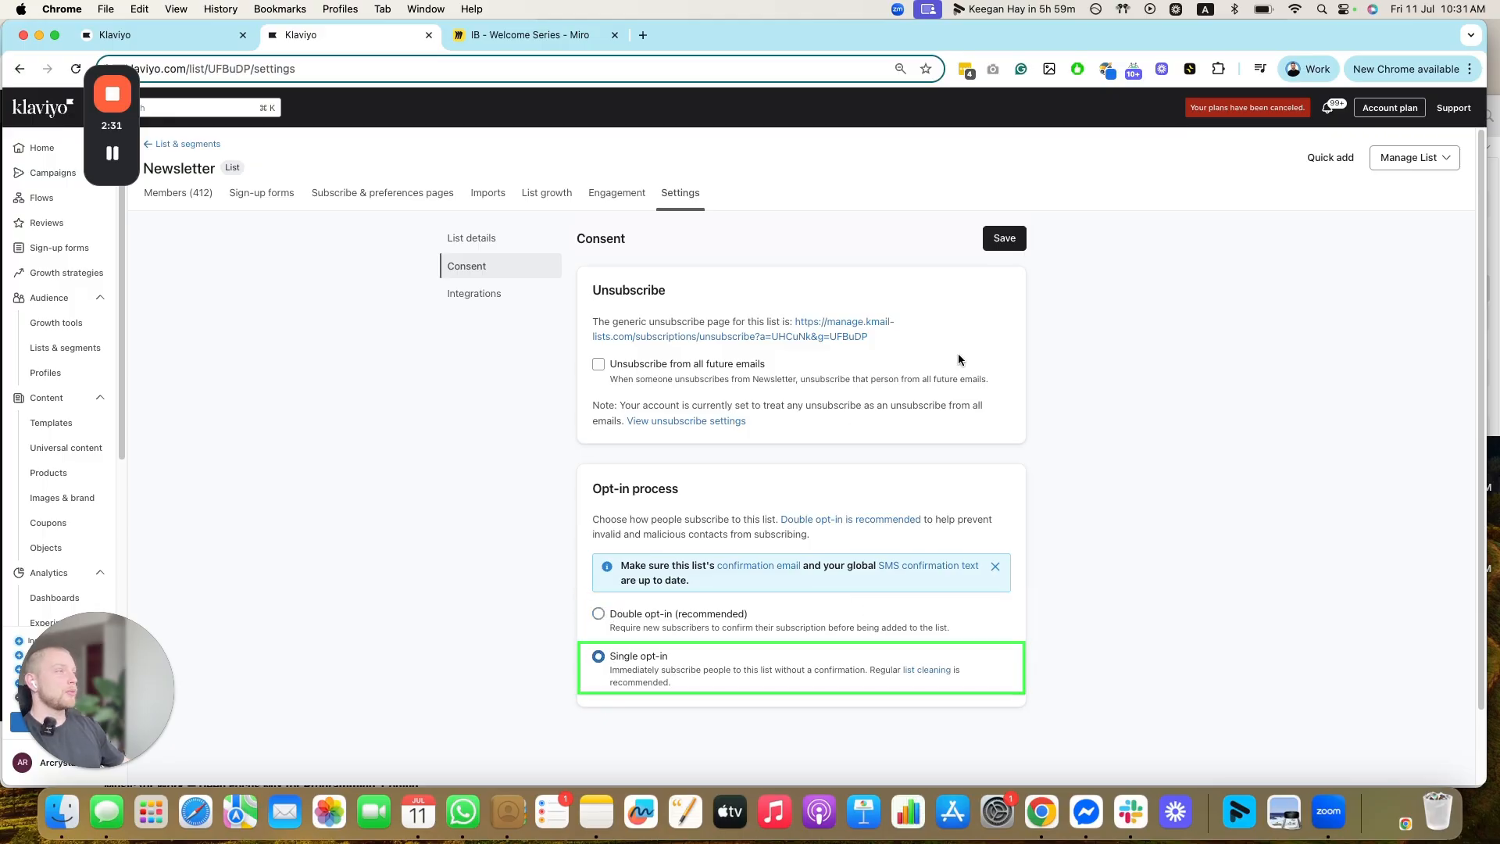
{"action": "left_click", "coordinate": [1009, 244]}
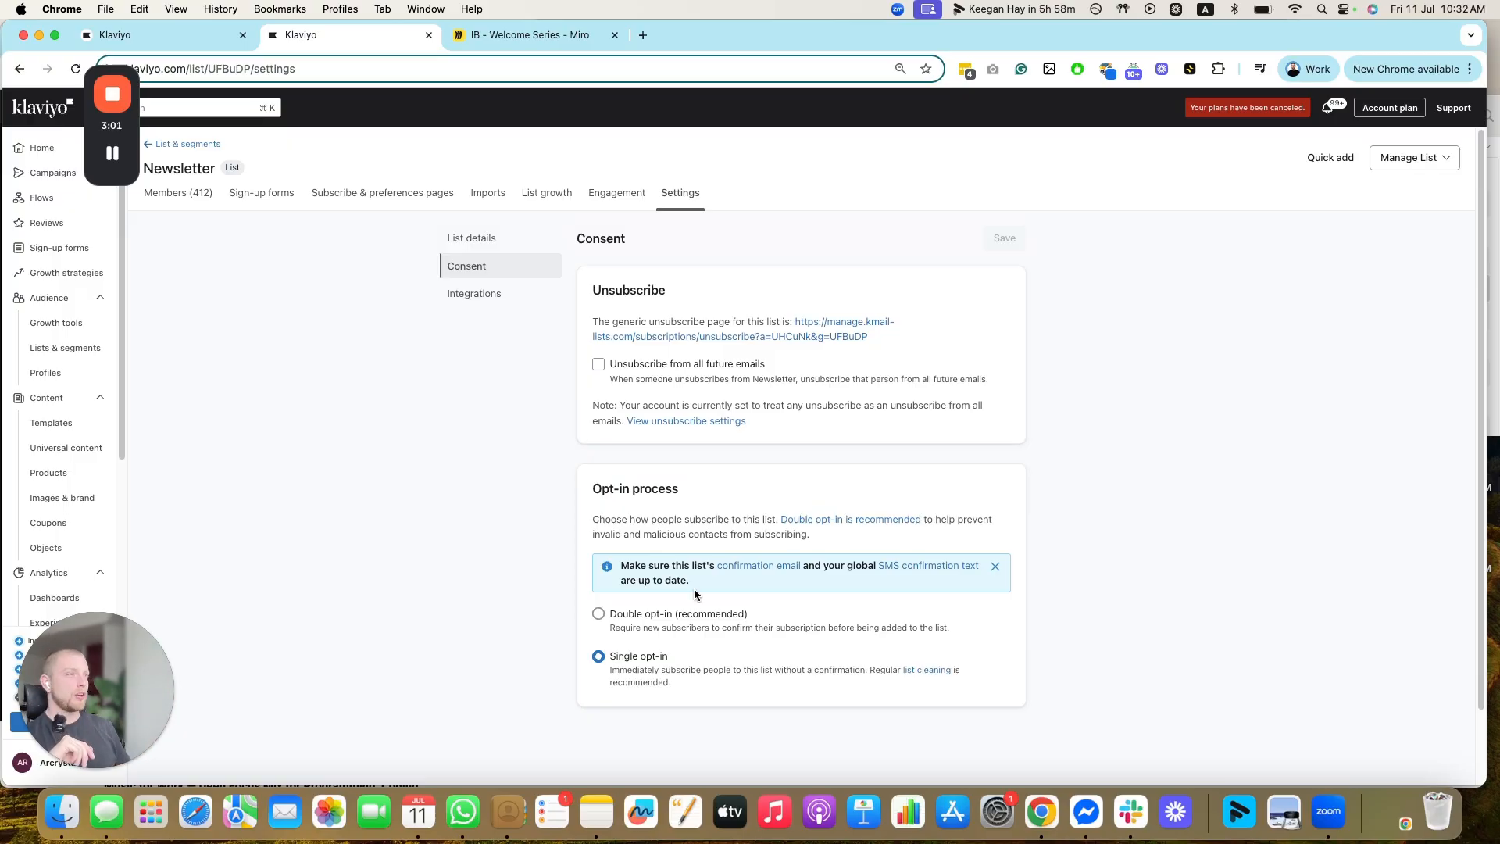
- Return to the flow and add a profile filter to its trigger based on What someone has done (or not done)
{"action": "left_click", "coordinate": [199, 35]}
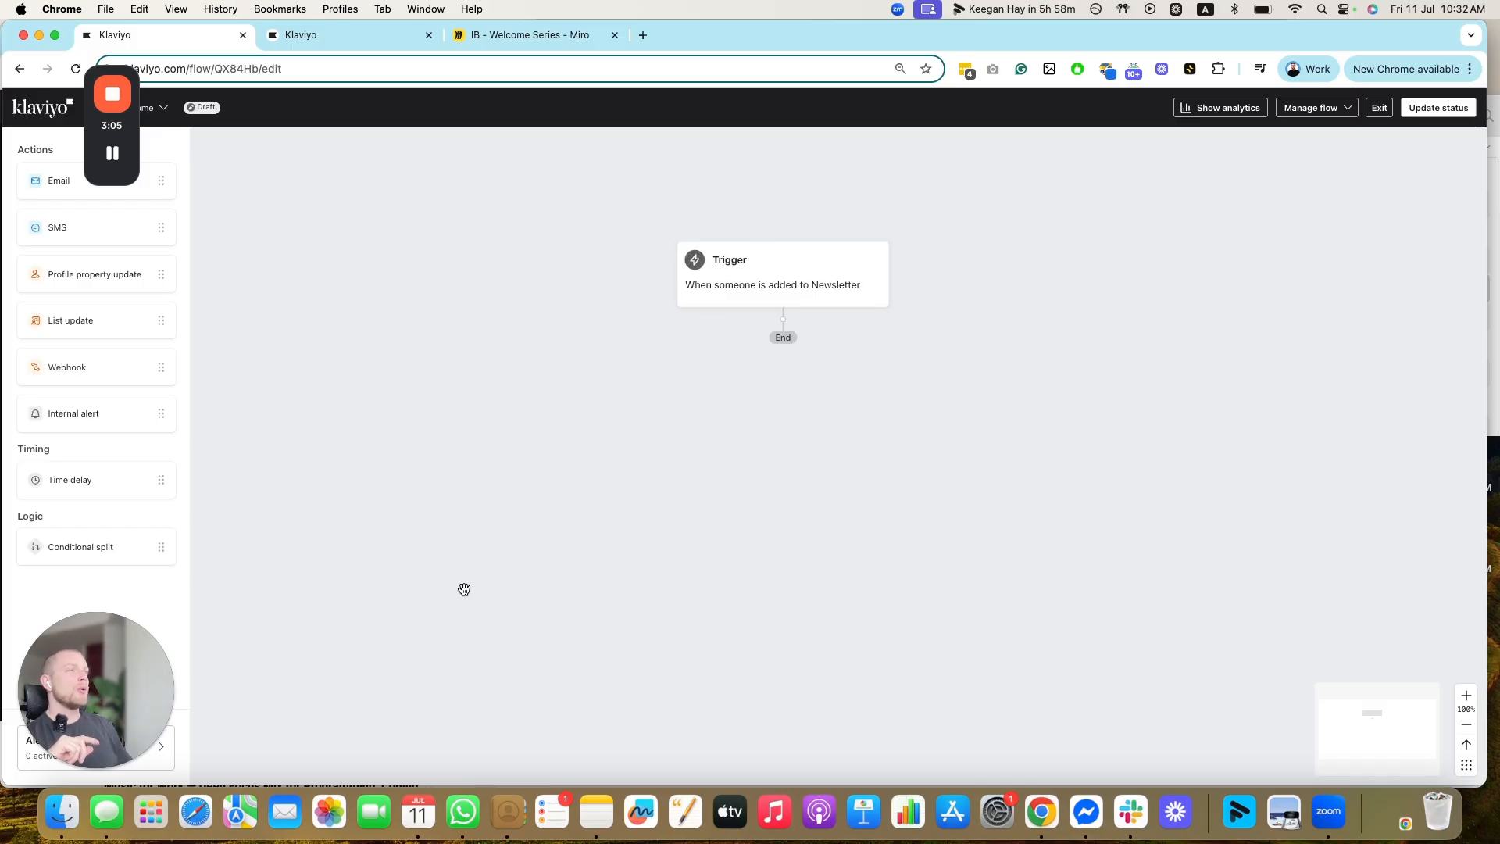
{"action": "left_click", "coordinate": [765, 285]}
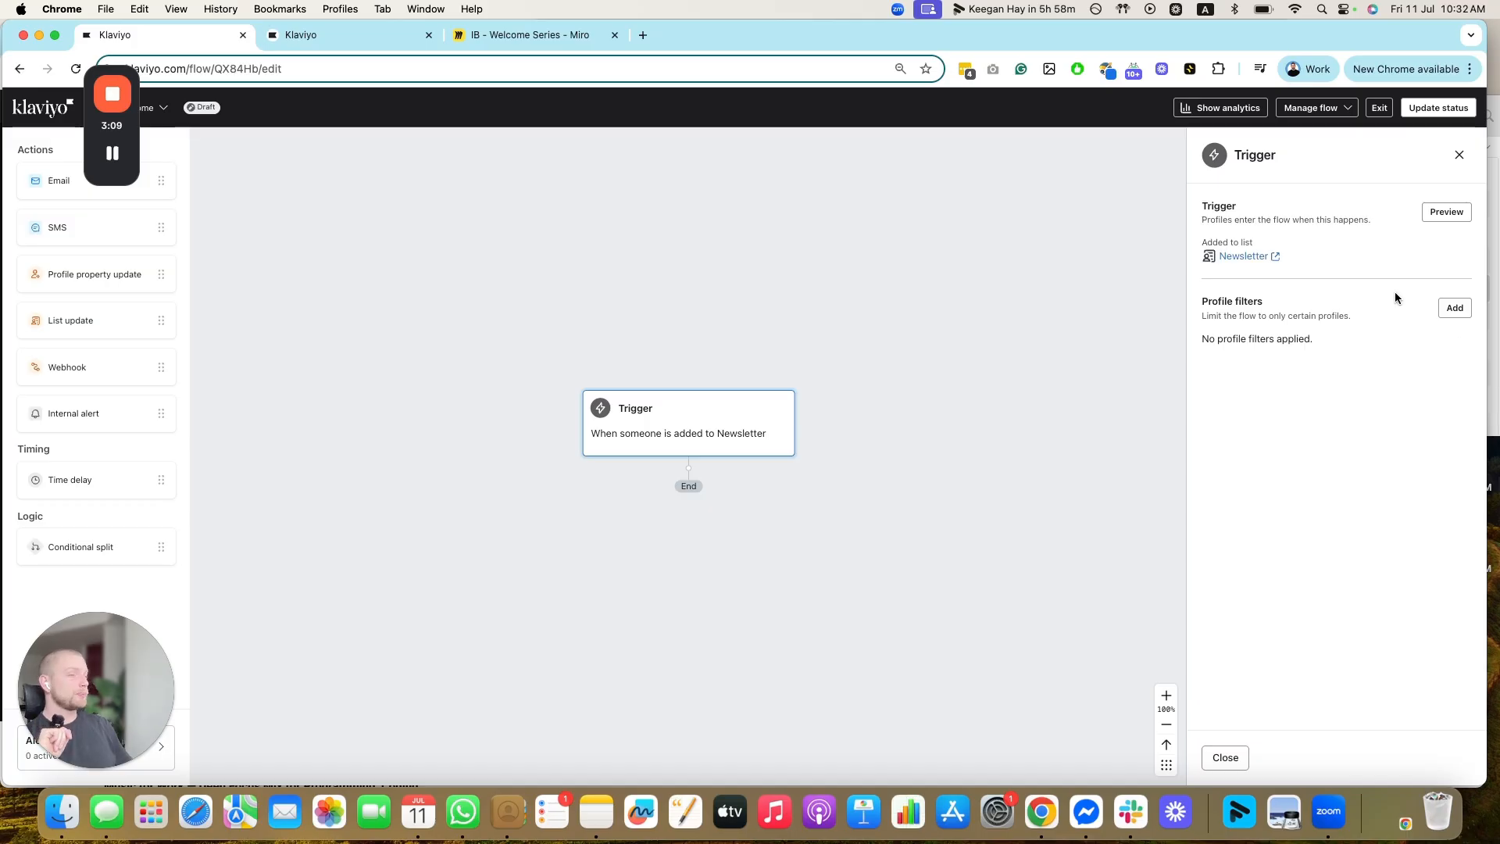
{"action": "left_click", "coordinate": [1441, 312]}
{"action": "left_click", "coordinate": [1417, 253]}
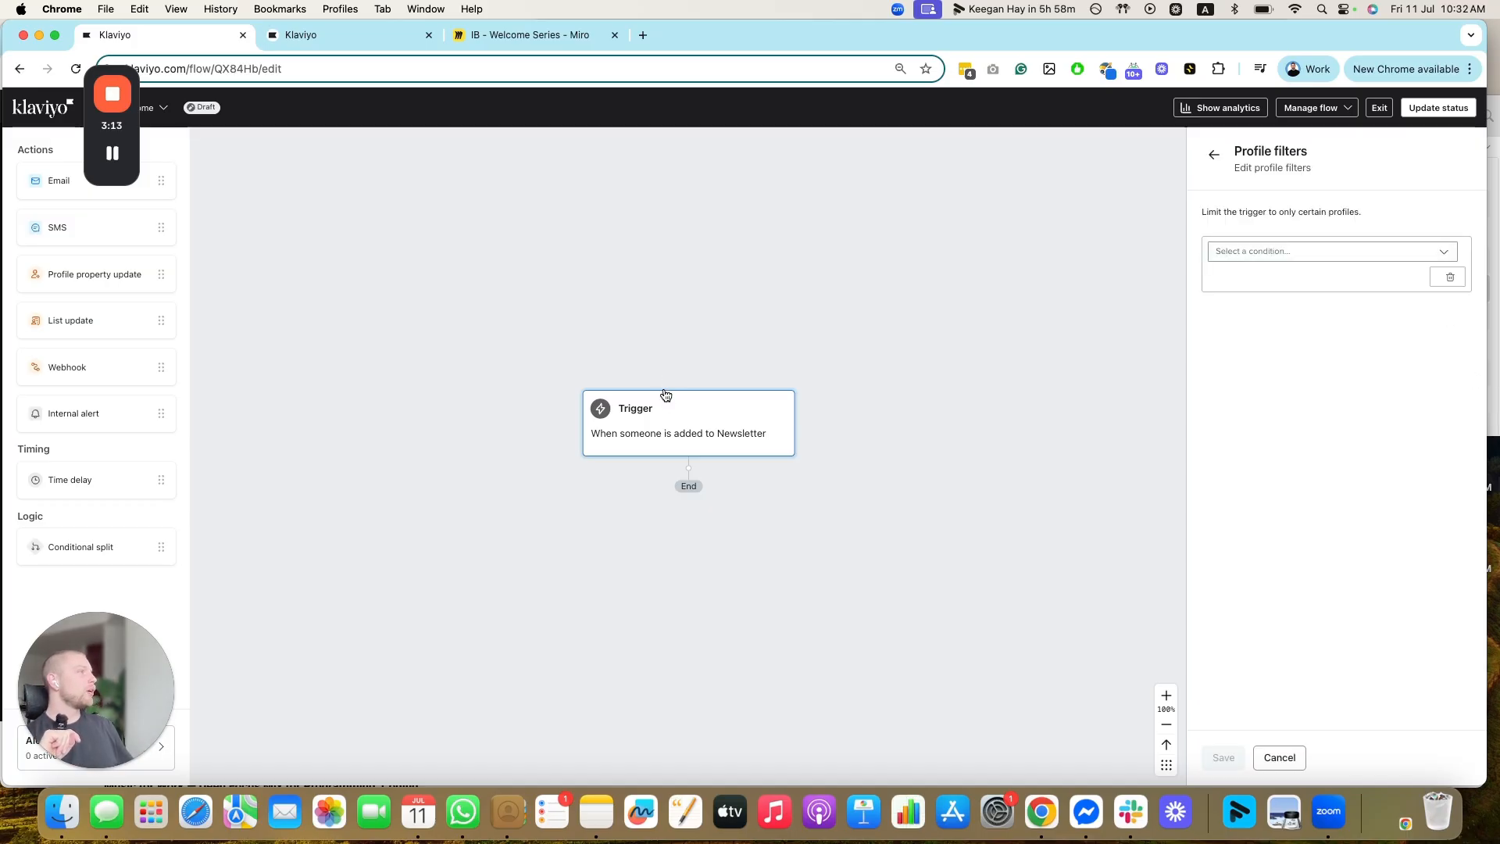
{"action": "left_click", "coordinate": [1259, 257]}
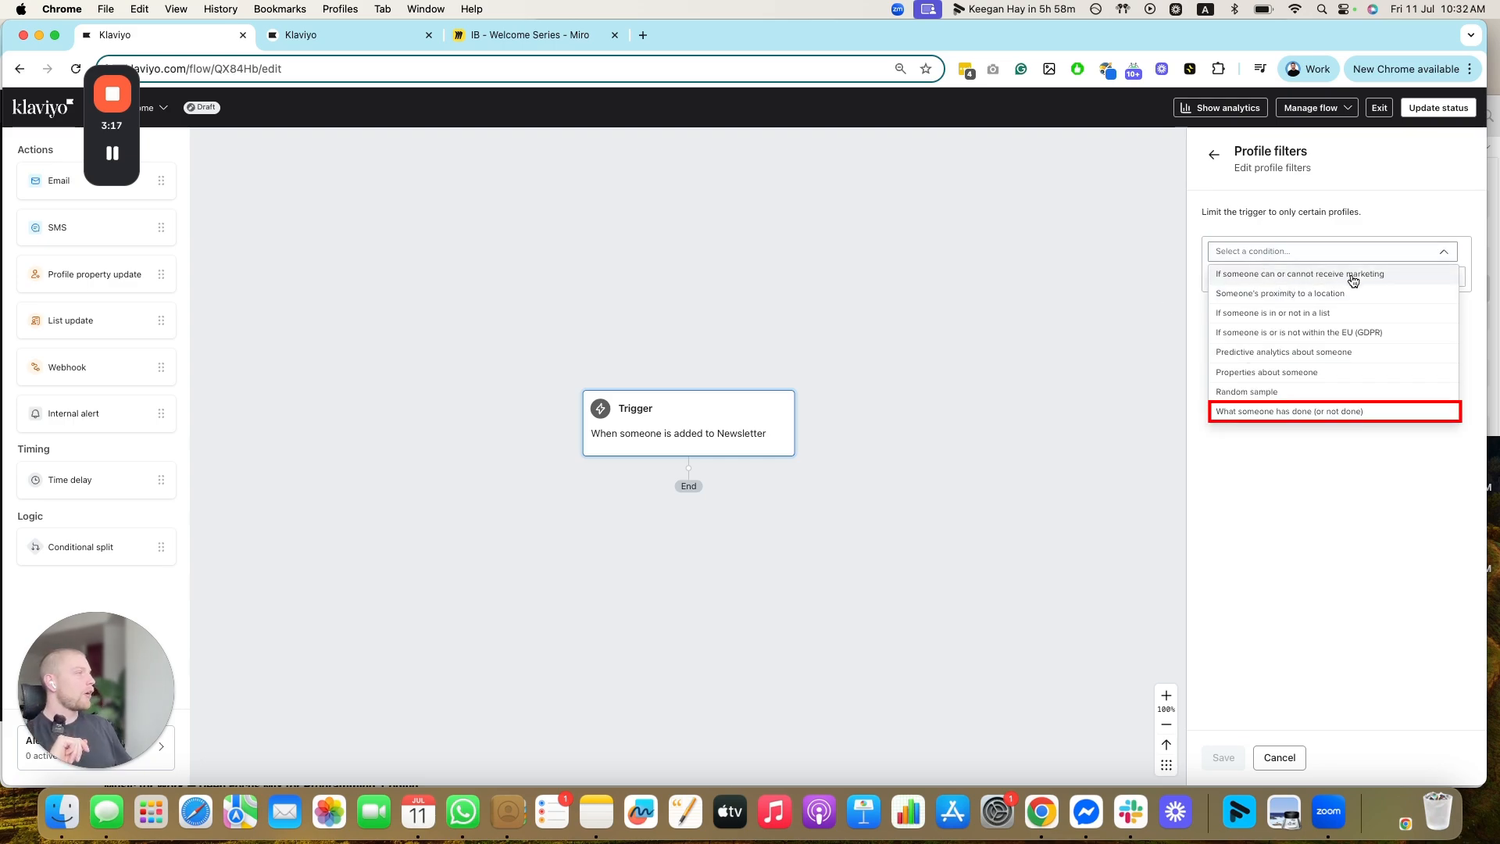
{"action": "left_click", "coordinate": [1288, 412]}
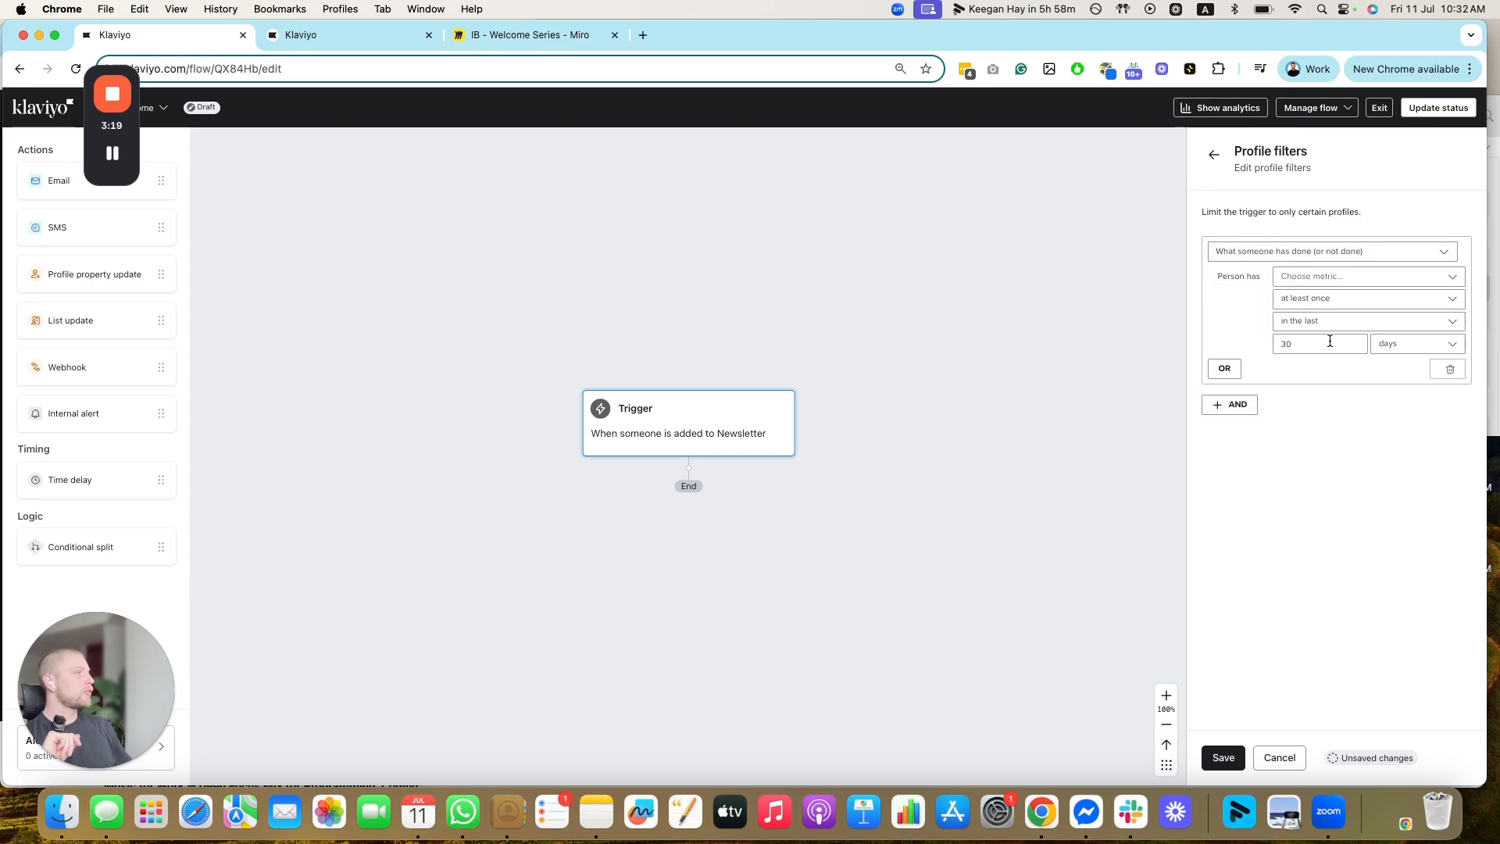
- Set the profile filter to Shopify's Placed Order zero times since starting this flow, and save it
{"action": "left_click", "coordinate": [1350, 277]}
{"action": "type", "text": "placed"}
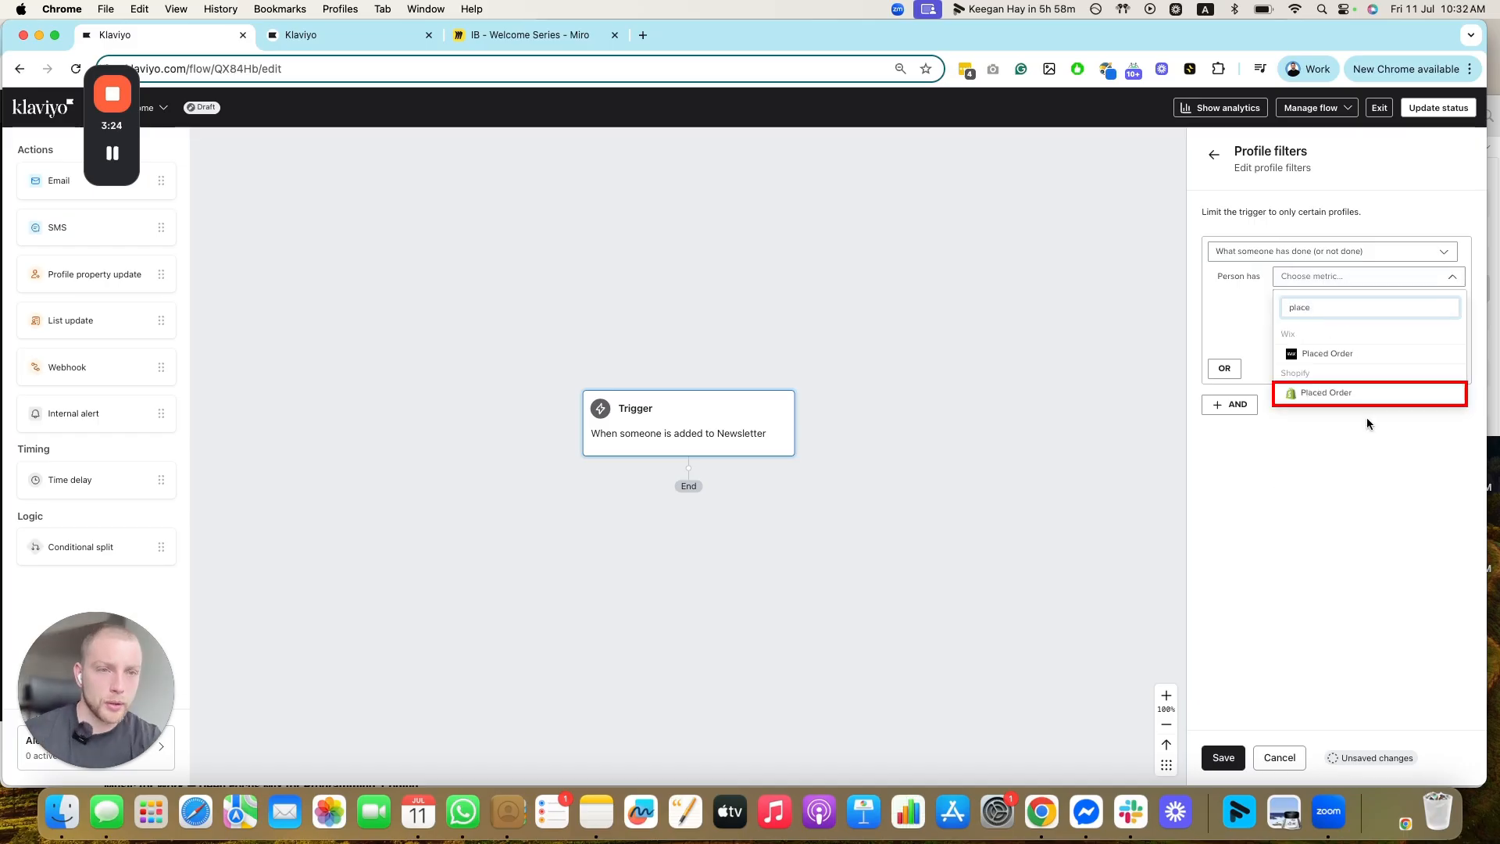
{"action": "left_click", "coordinate": [1367, 395]}
{"action": "left_click", "coordinate": [1388, 310]}
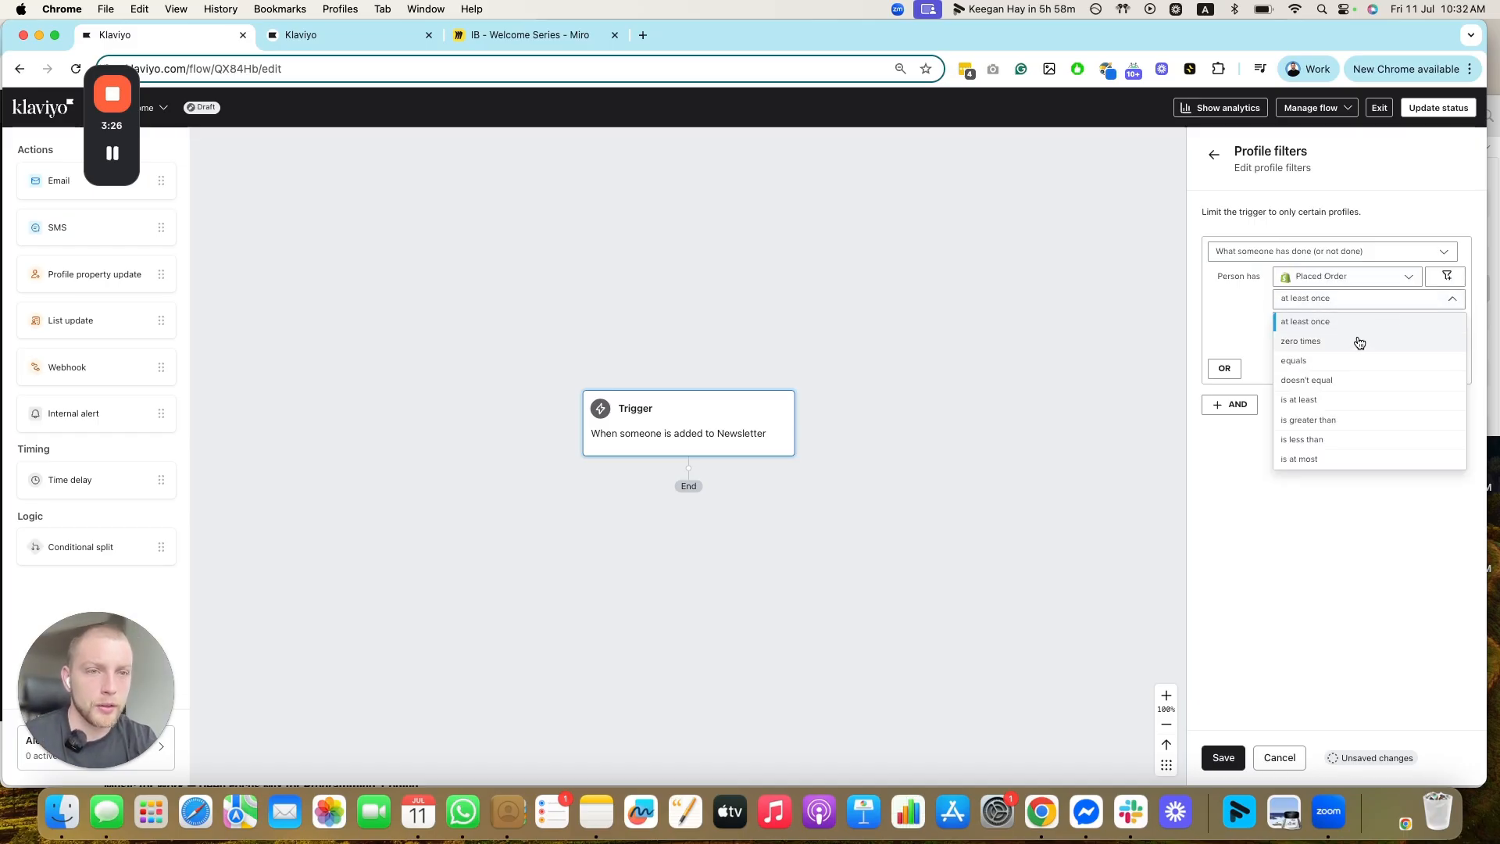
{"action": "left_click", "coordinate": [1332, 358]}
{"action": "left_click", "coordinate": [1343, 309]}
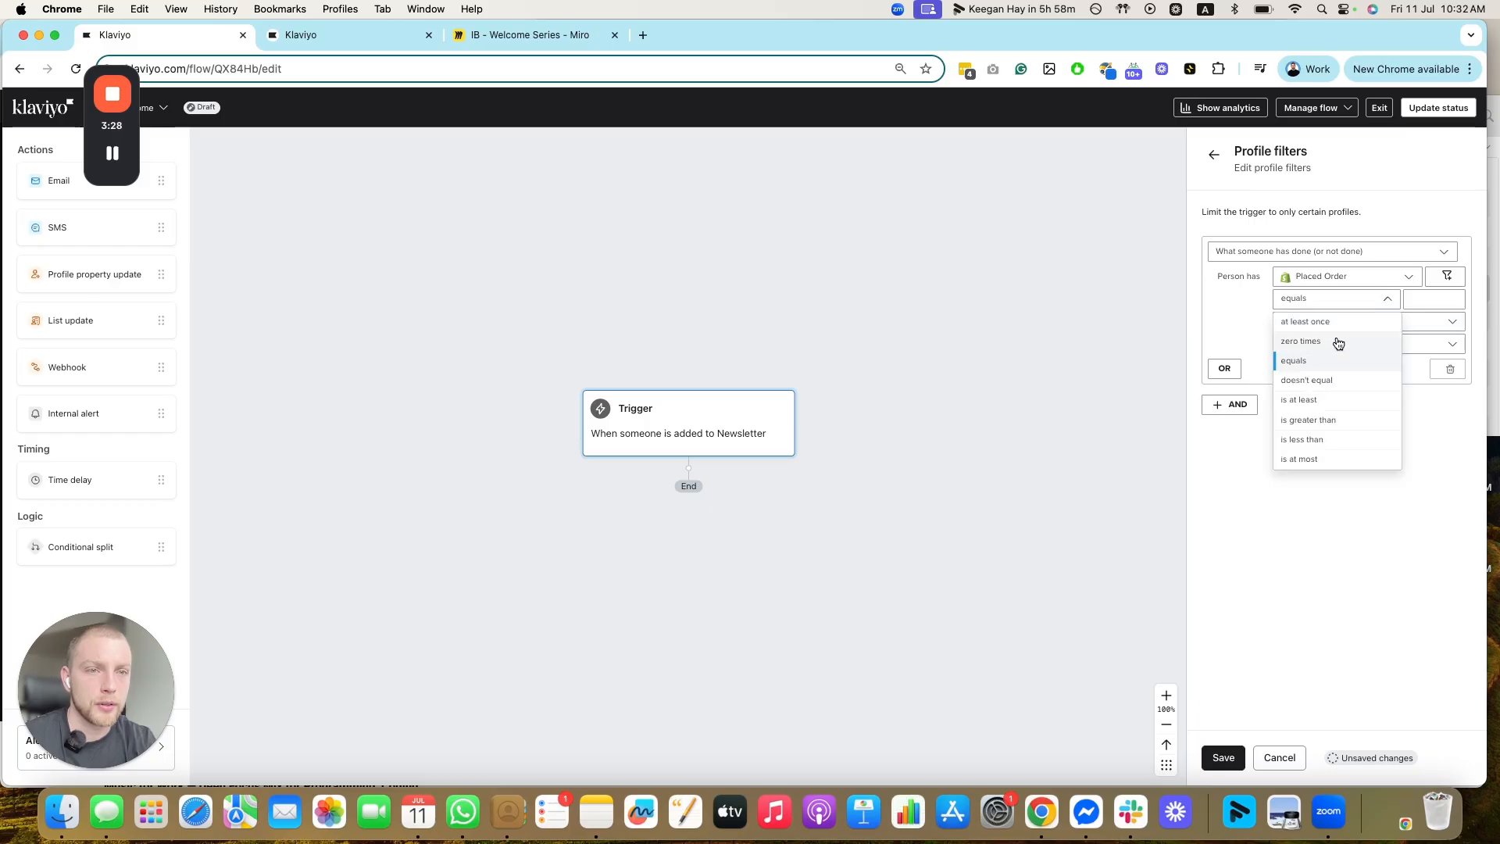
{"action": "left_click", "coordinate": [1336, 340]}
{"action": "left_click", "coordinate": [1361, 326]}
{"action": "left_click", "coordinate": [1340, 463]}
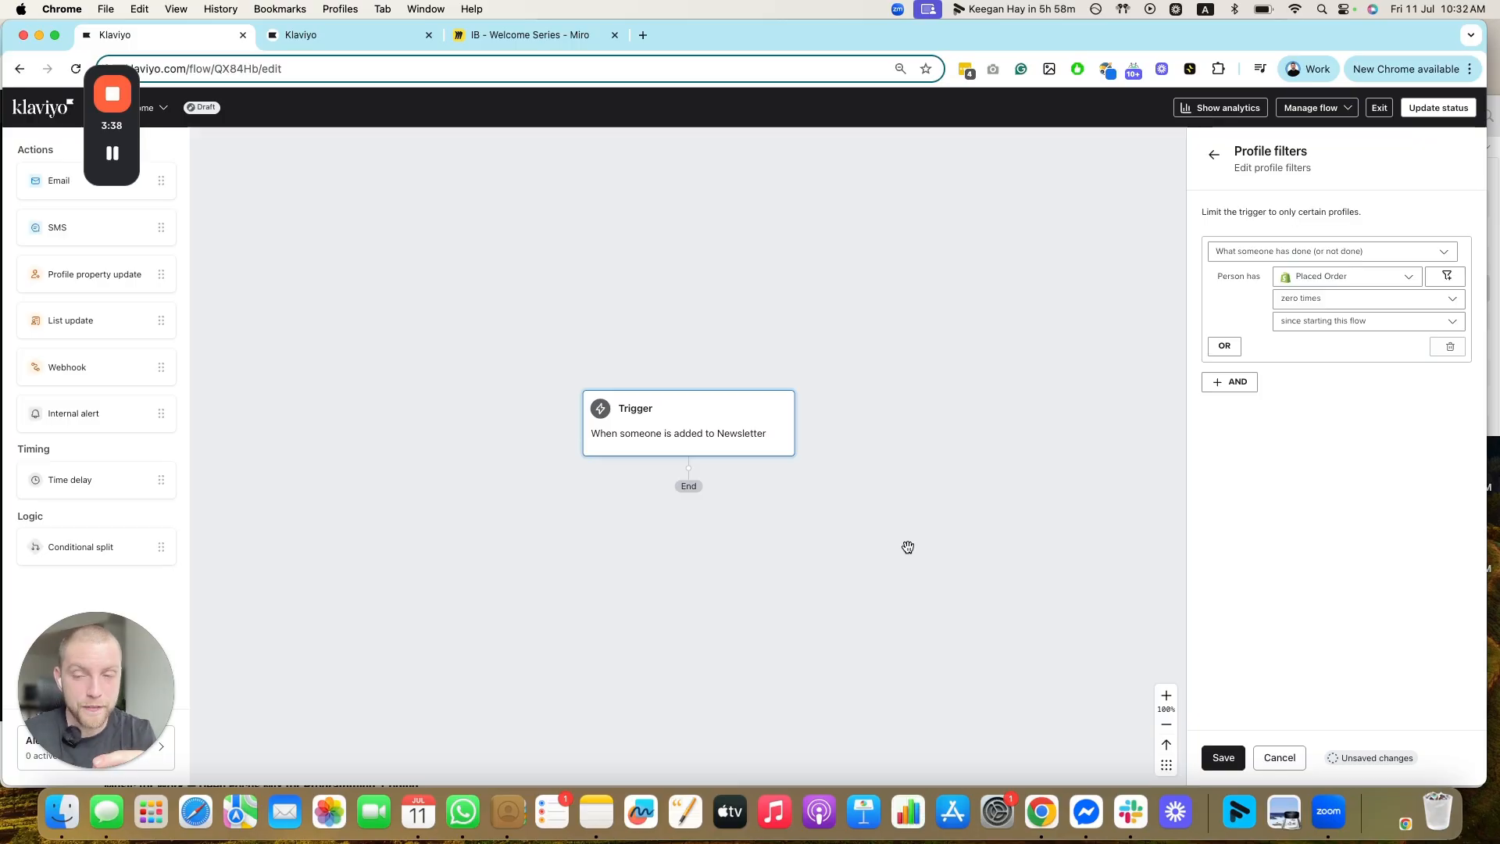
{"action": "left_click", "coordinate": [1223, 756]}
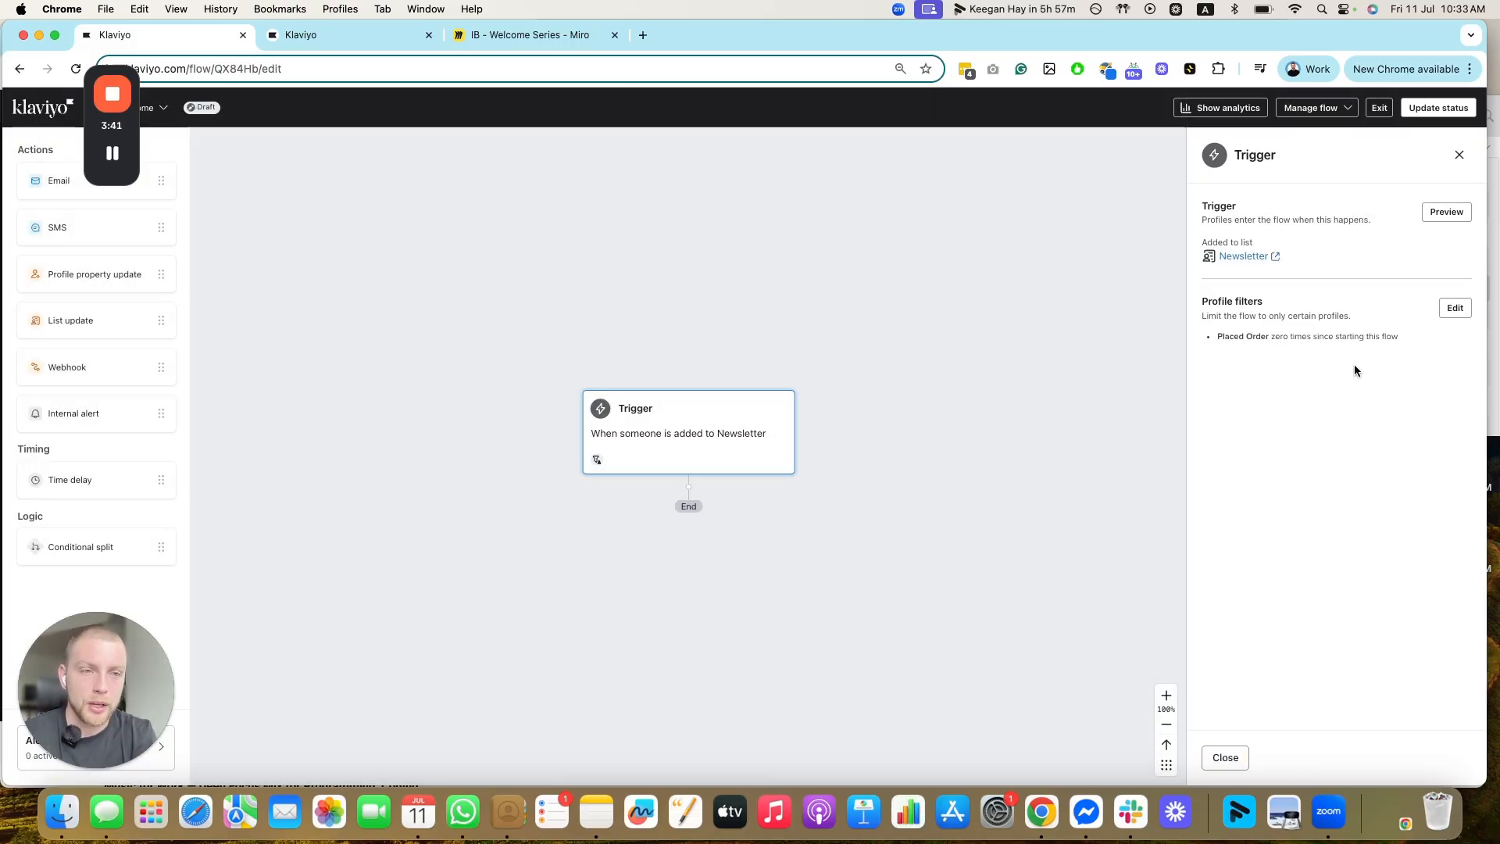
- Add an AND profile filter requiring that the person can receive email marketing, removing its subscribed sub-condition
{"action": "left_click", "coordinate": [1455, 306]}
{"action": "left_click", "coordinate": [1245, 388]}
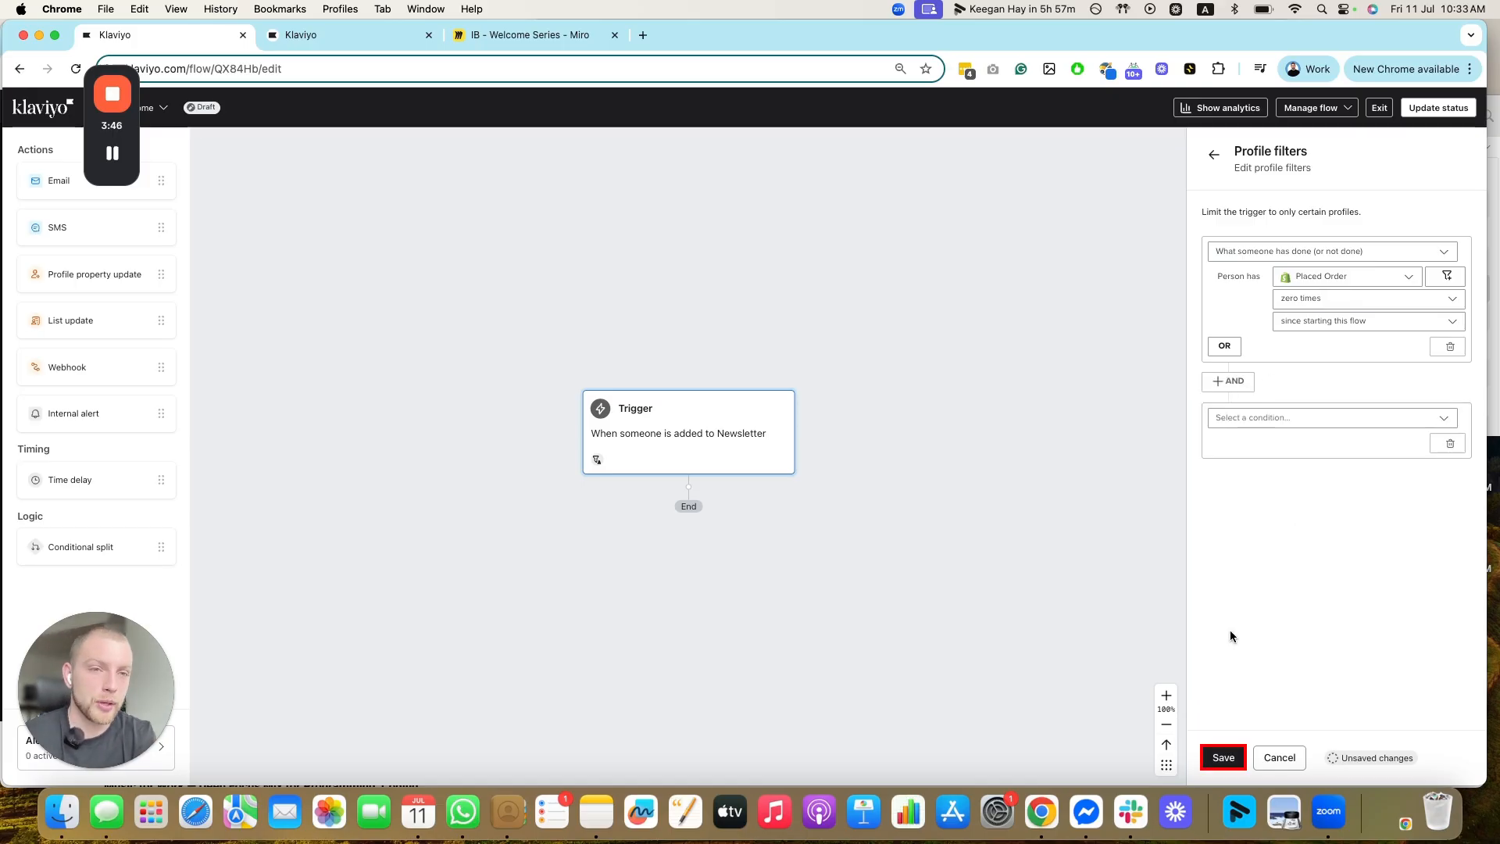
{"action": "left_click", "coordinate": [1373, 422]}
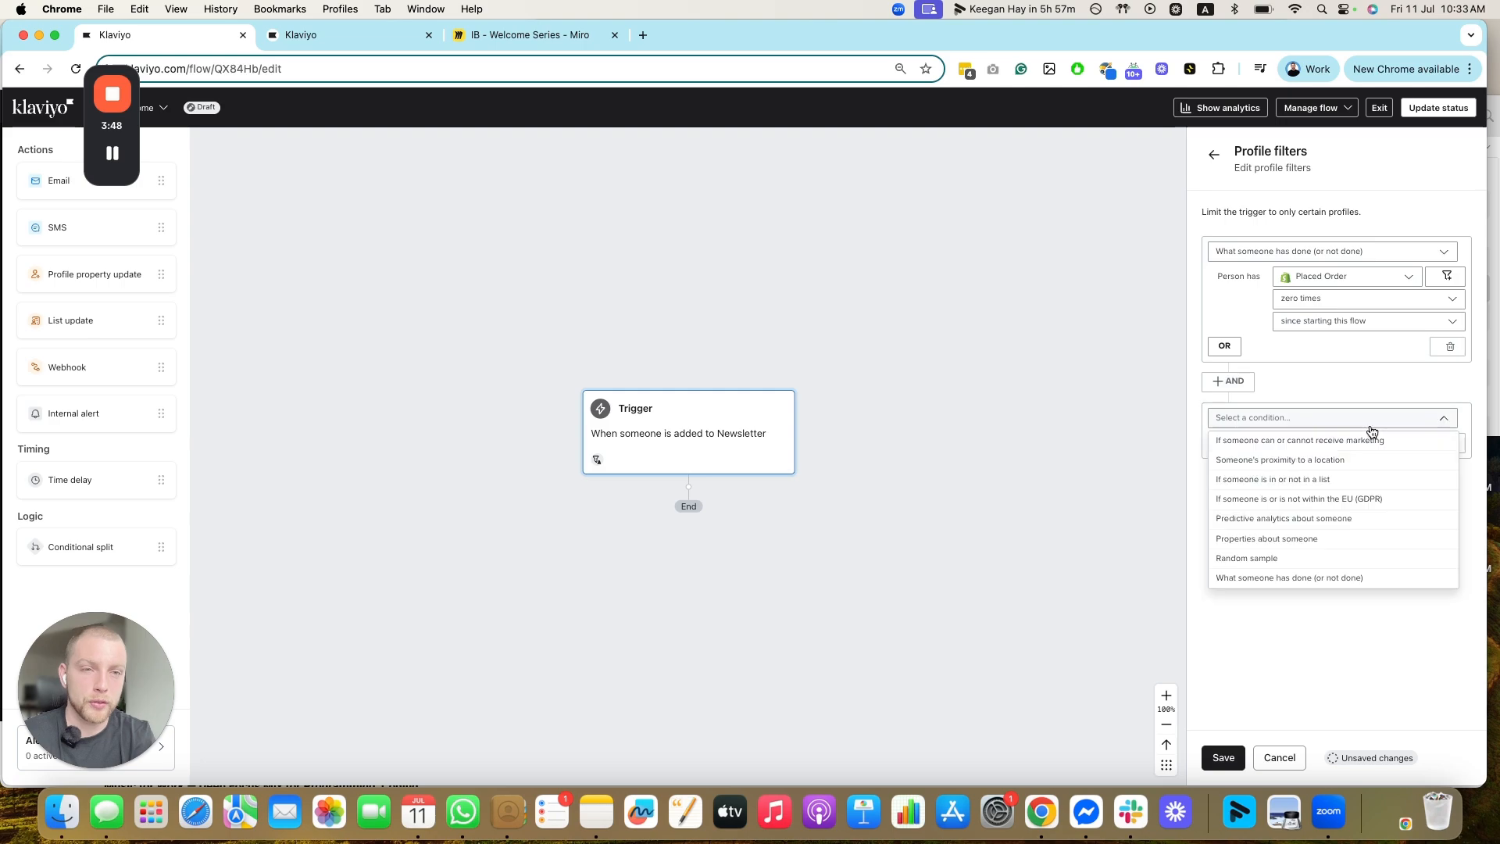
{"action": "left_click", "coordinate": [1354, 442]}
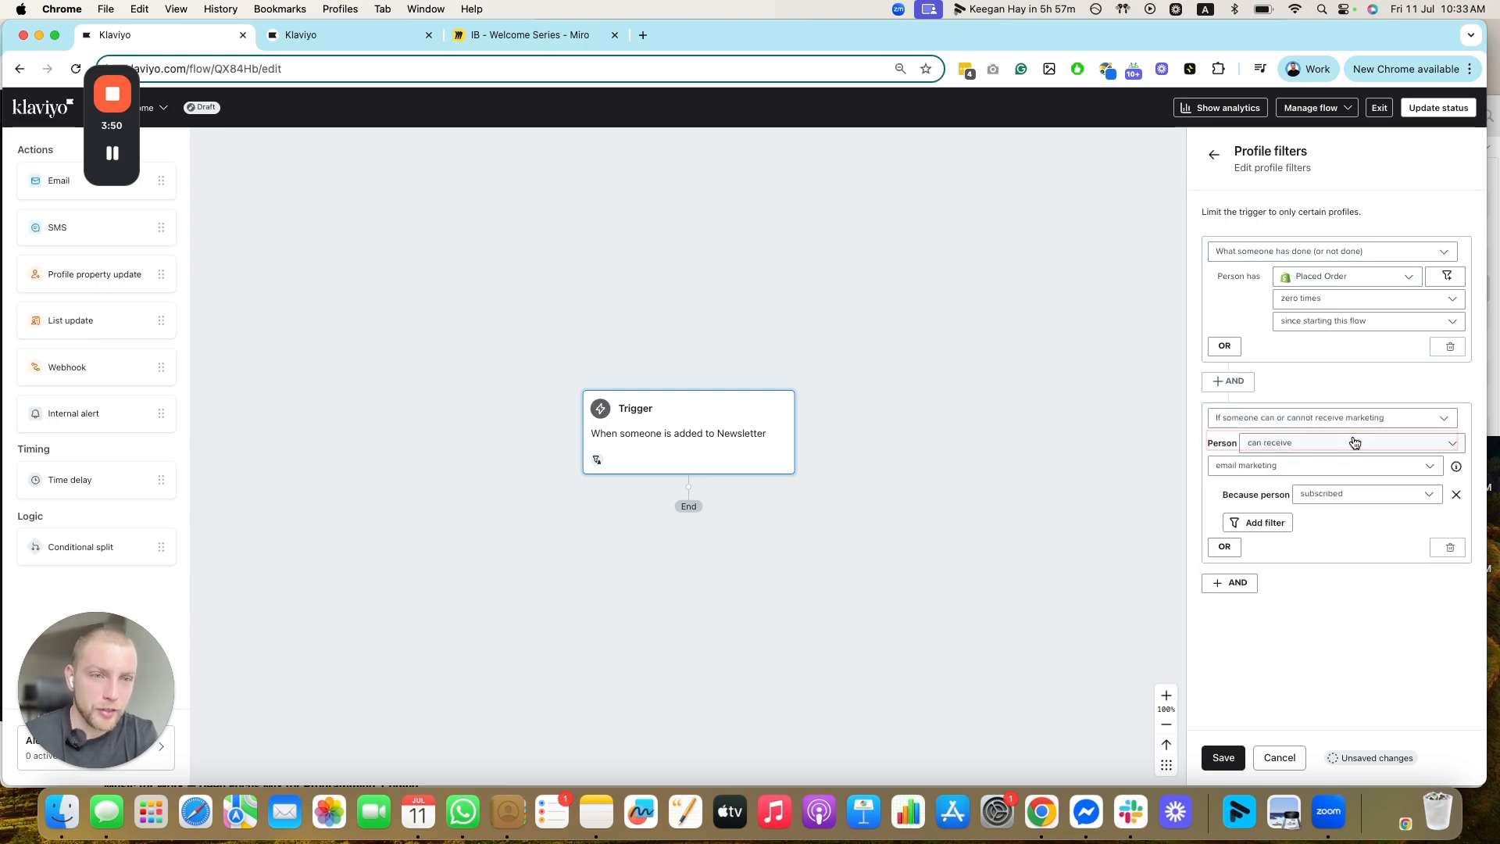
{"action": "left_click", "coordinate": [1457, 495]}
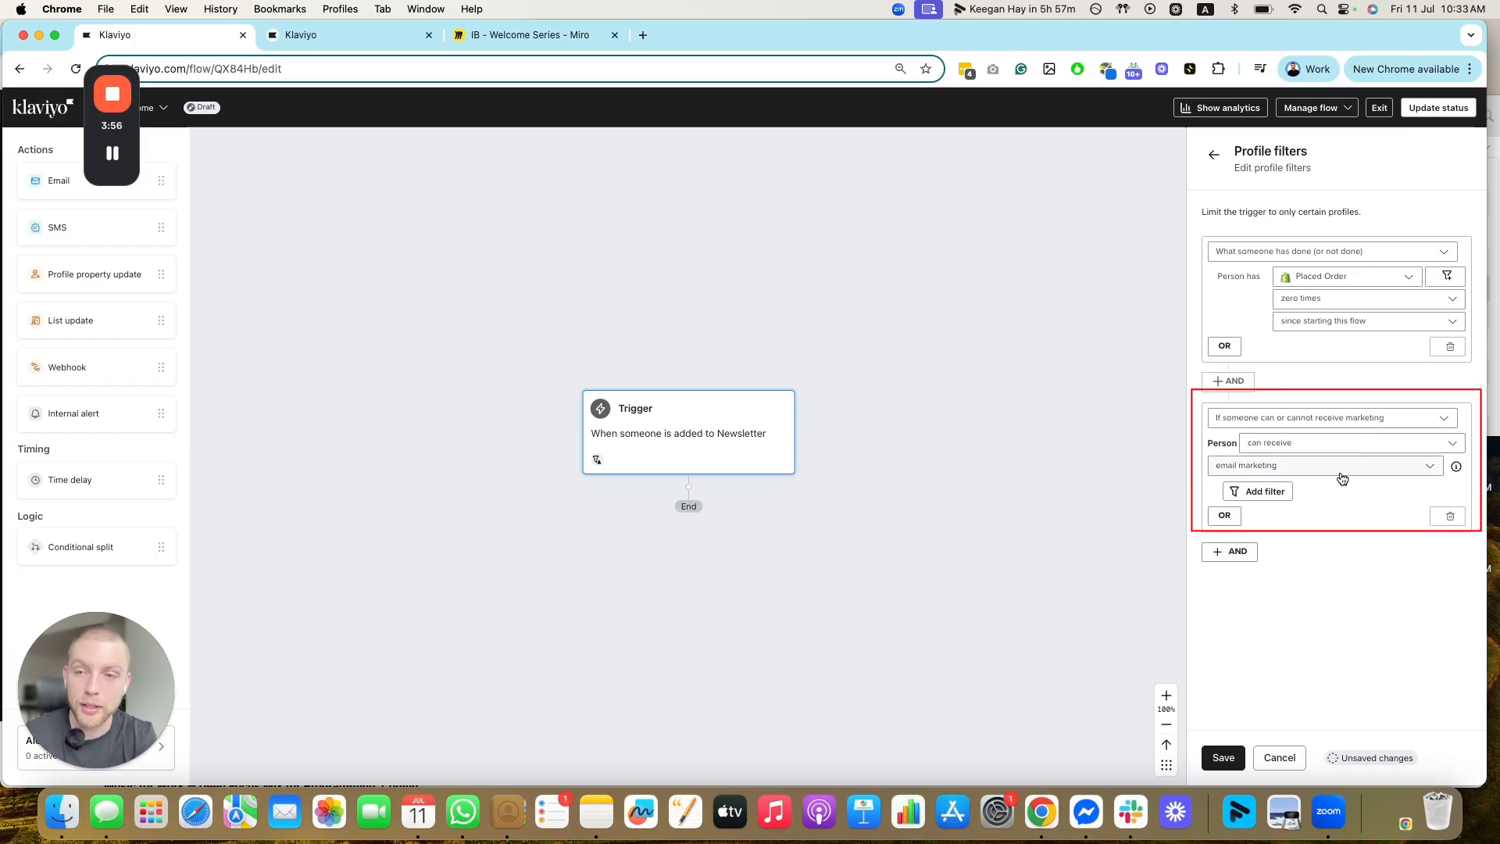
- Add a third AND profile filter for Bounced Email zero times in the last 30 days, and save the filters
{"action": "left_click", "coordinate": [1233, 553]}
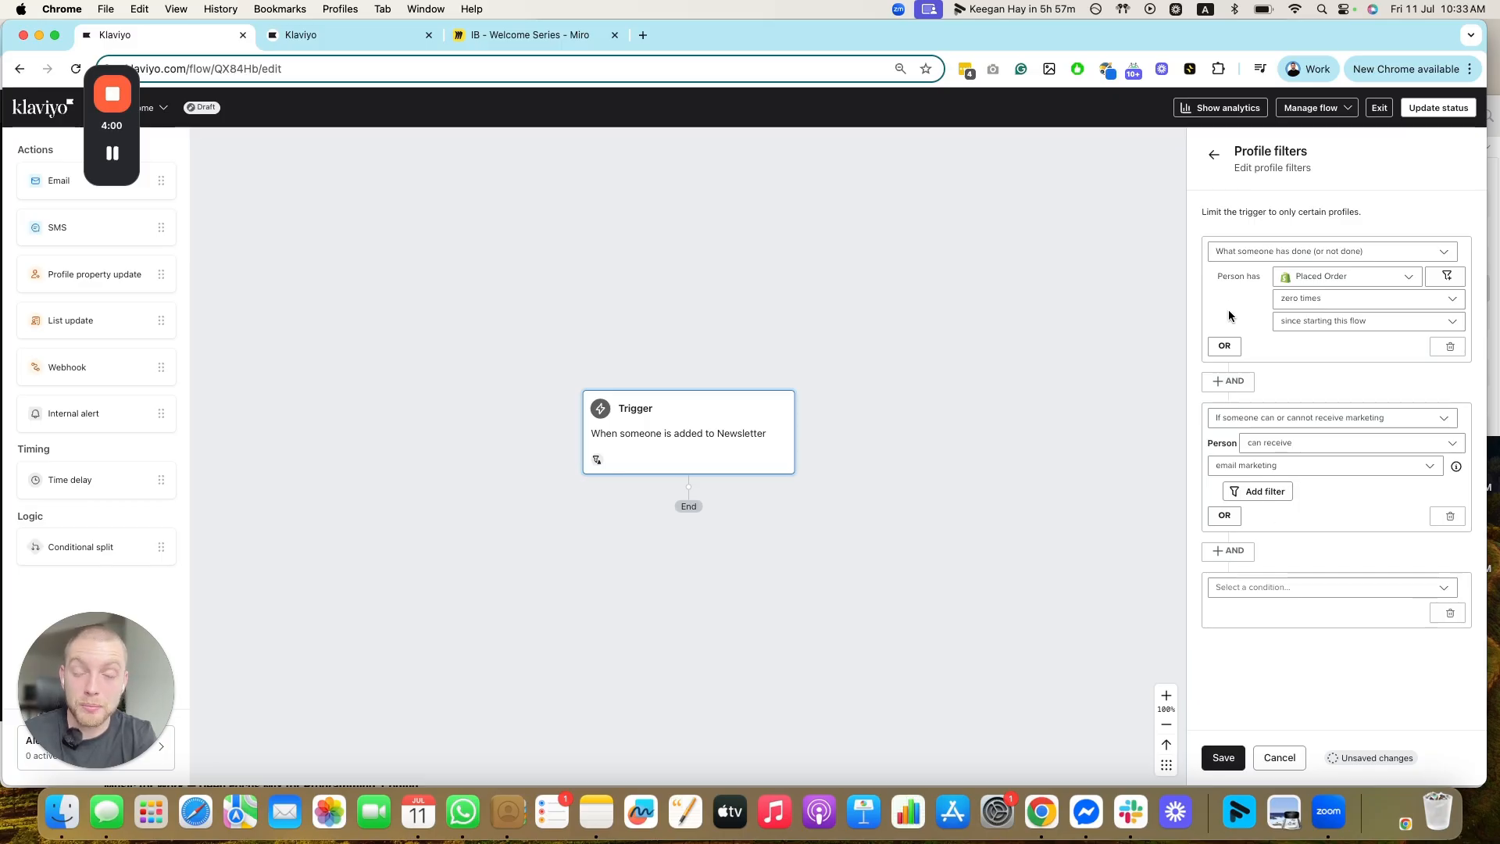
{"action": "left_click", "coordinate": [1253, 591]}
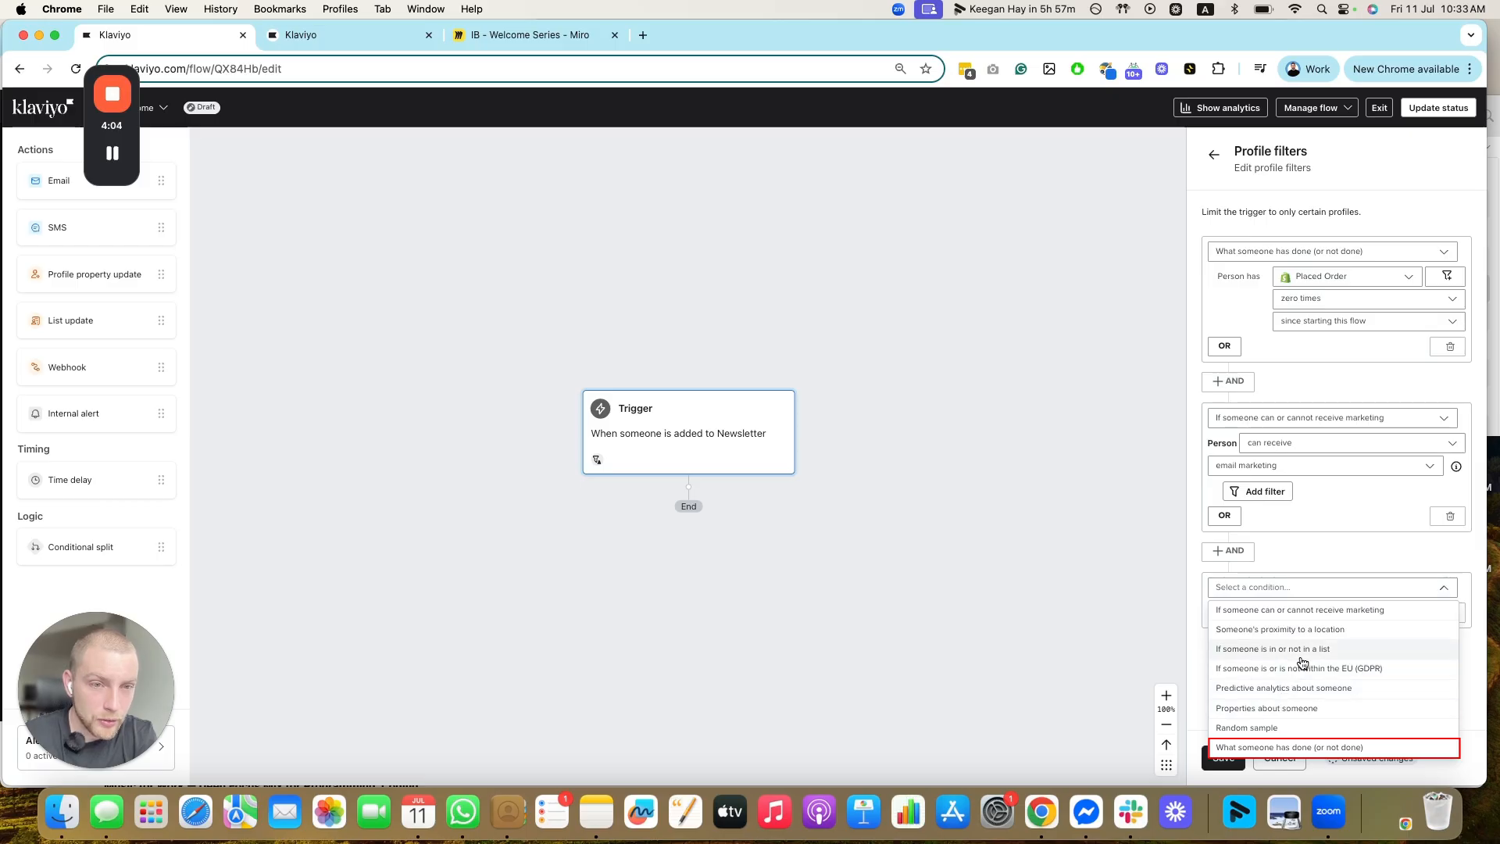
{"action": "left_click", "coordinate": [1285, 747]}
{"action": "left_click", "coordinate": [1307, 613]}
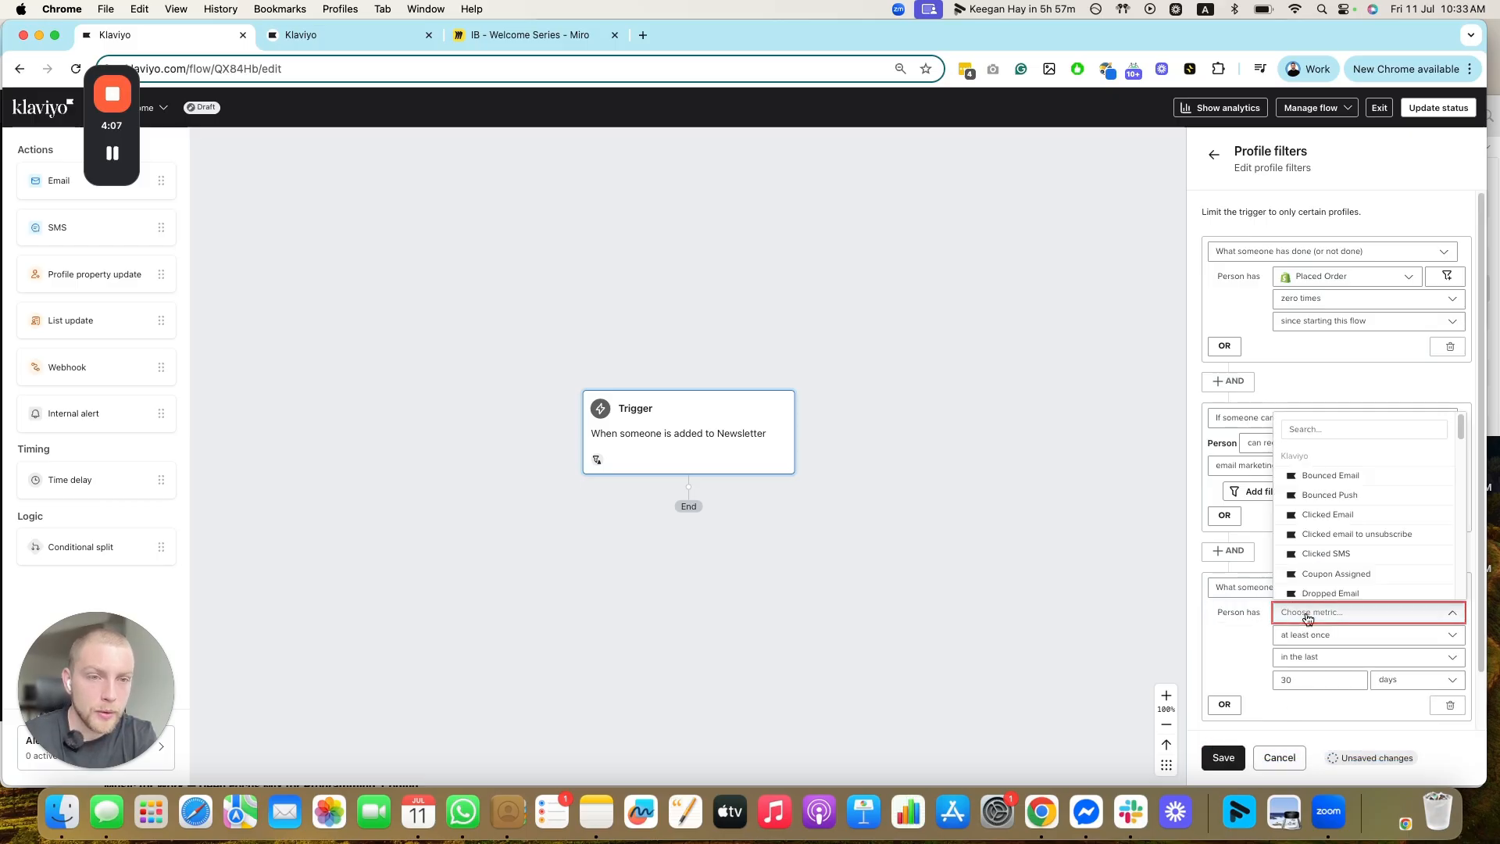
{"action": "left_click", "coordinate": [1352, 437]}
{"action": "type", "text": "bounced"}
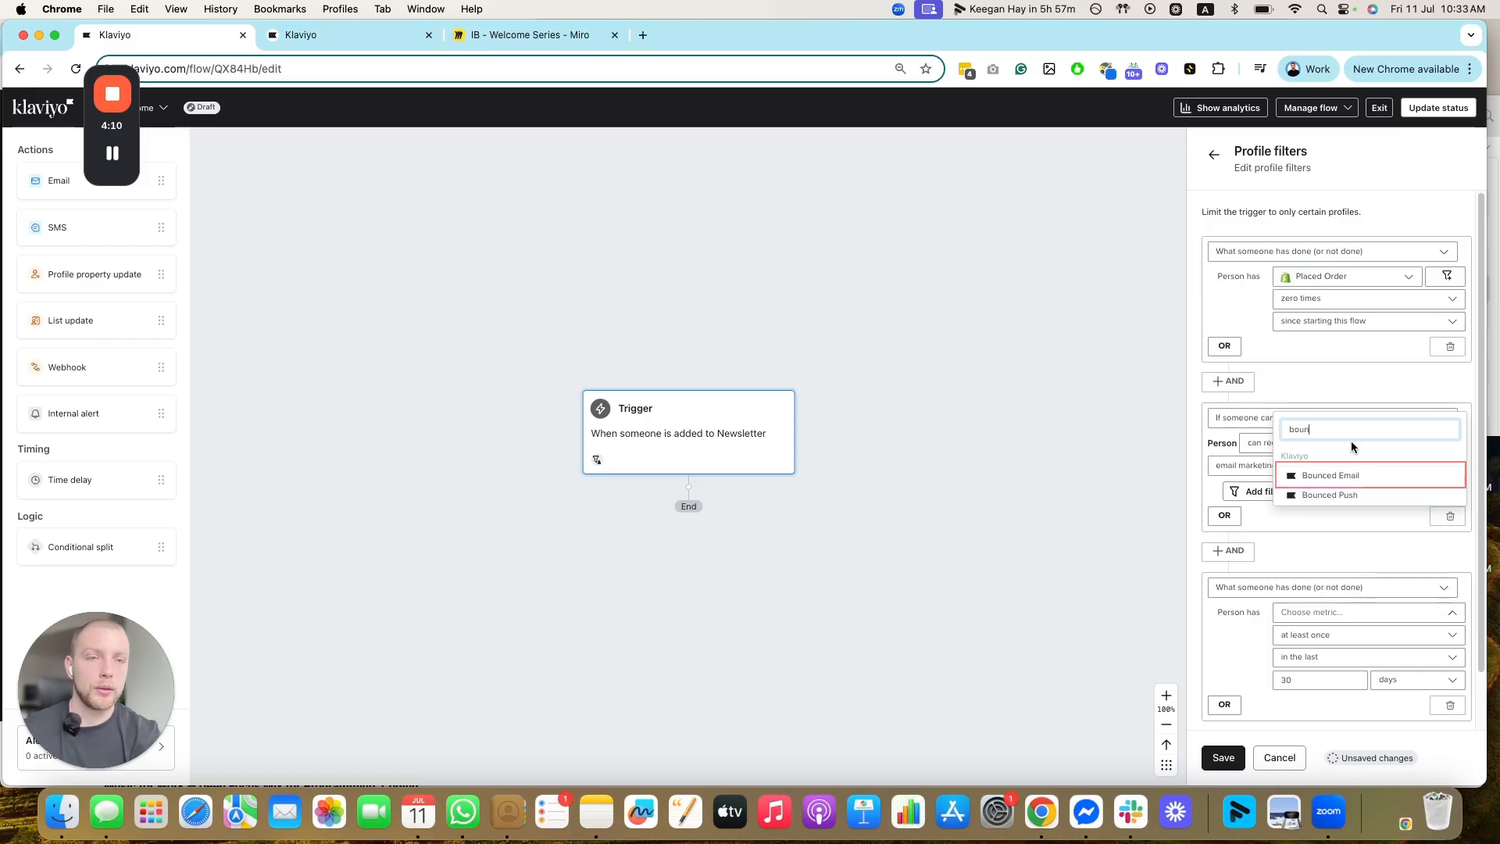
{"action": "left_click", "coordinate": [1339, 473]}
{"action": "left_click", "coordinate": [1347, 641]}
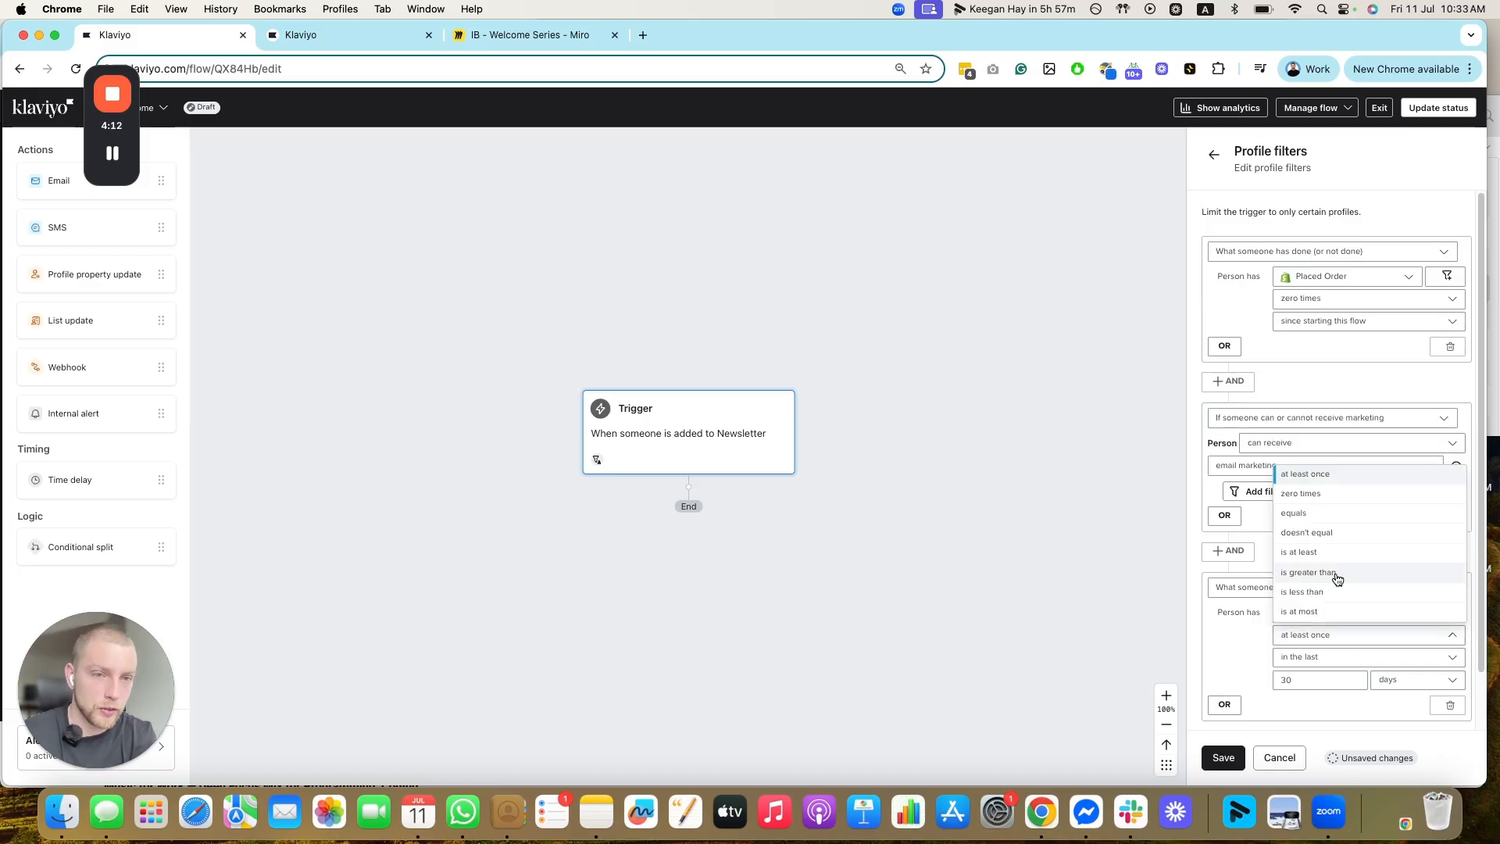
{"action": "left_click", "coordinate": [1301, 498]}
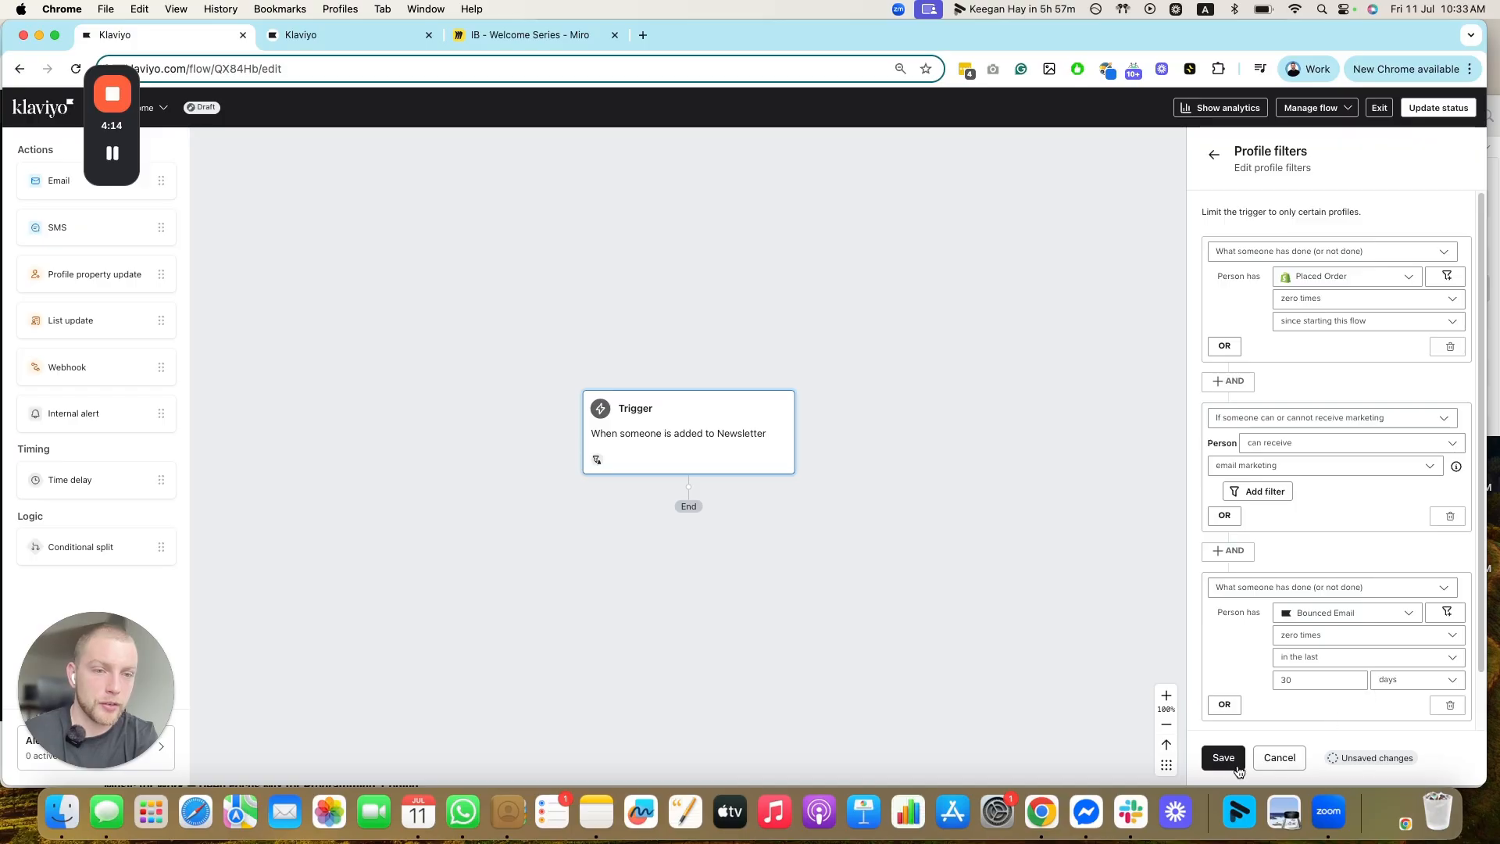
{"action": "scroll", "coordinate": [1382, 524], "scroll_direction": "down", "scroll_amount": 2}
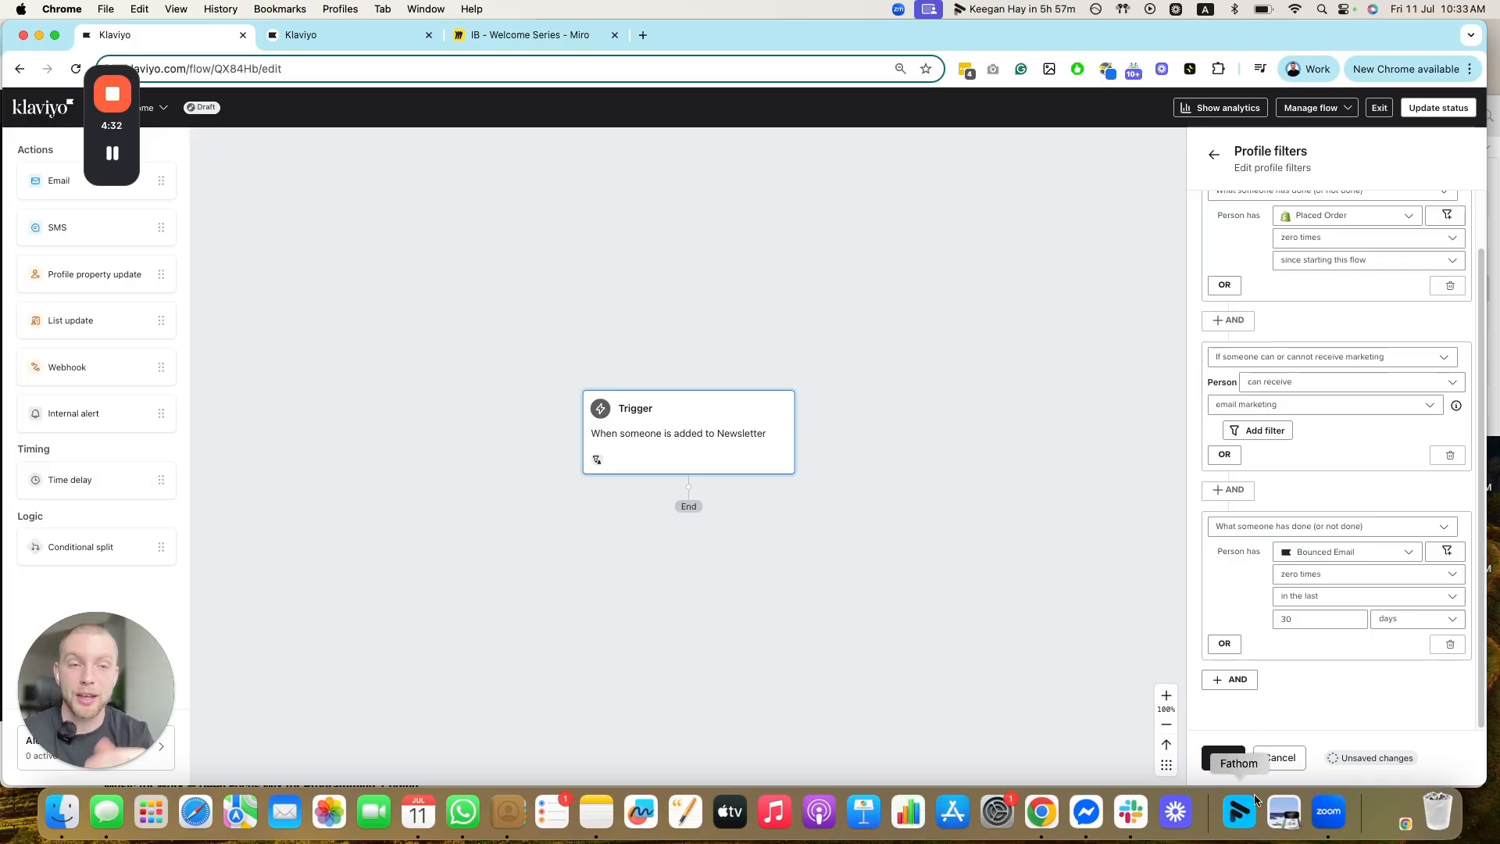
{"action": "left_click", "coordinate": [1221, 759]}
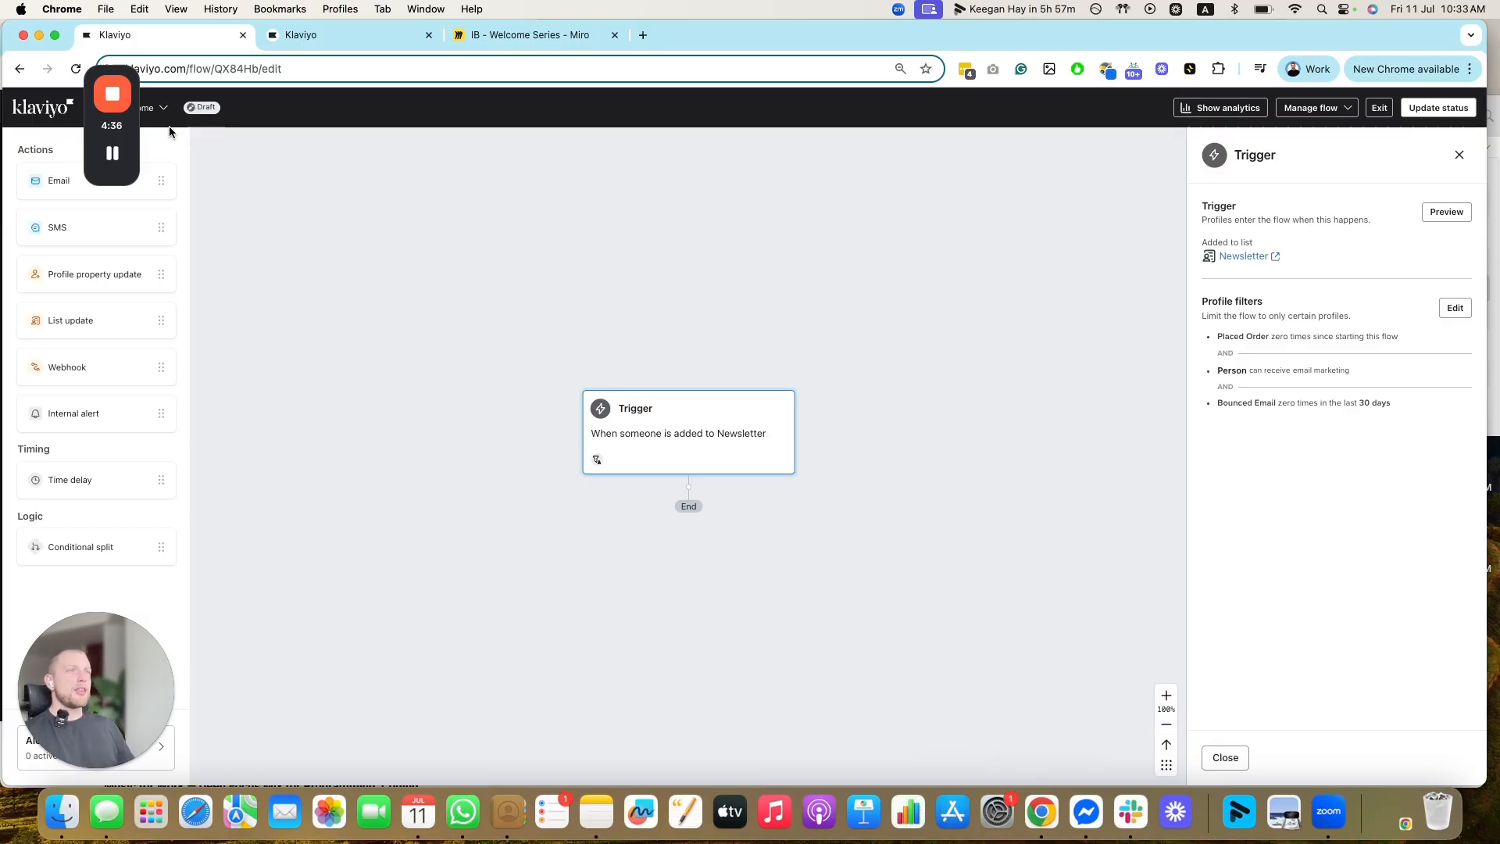
- Add an email below the trigger, disable skipping recently emailed profiles, enable UTM tracking, and save it
{"action": "left_click_drag", "start_coordinate": [35, 186], "coordinate": [653, 456]}
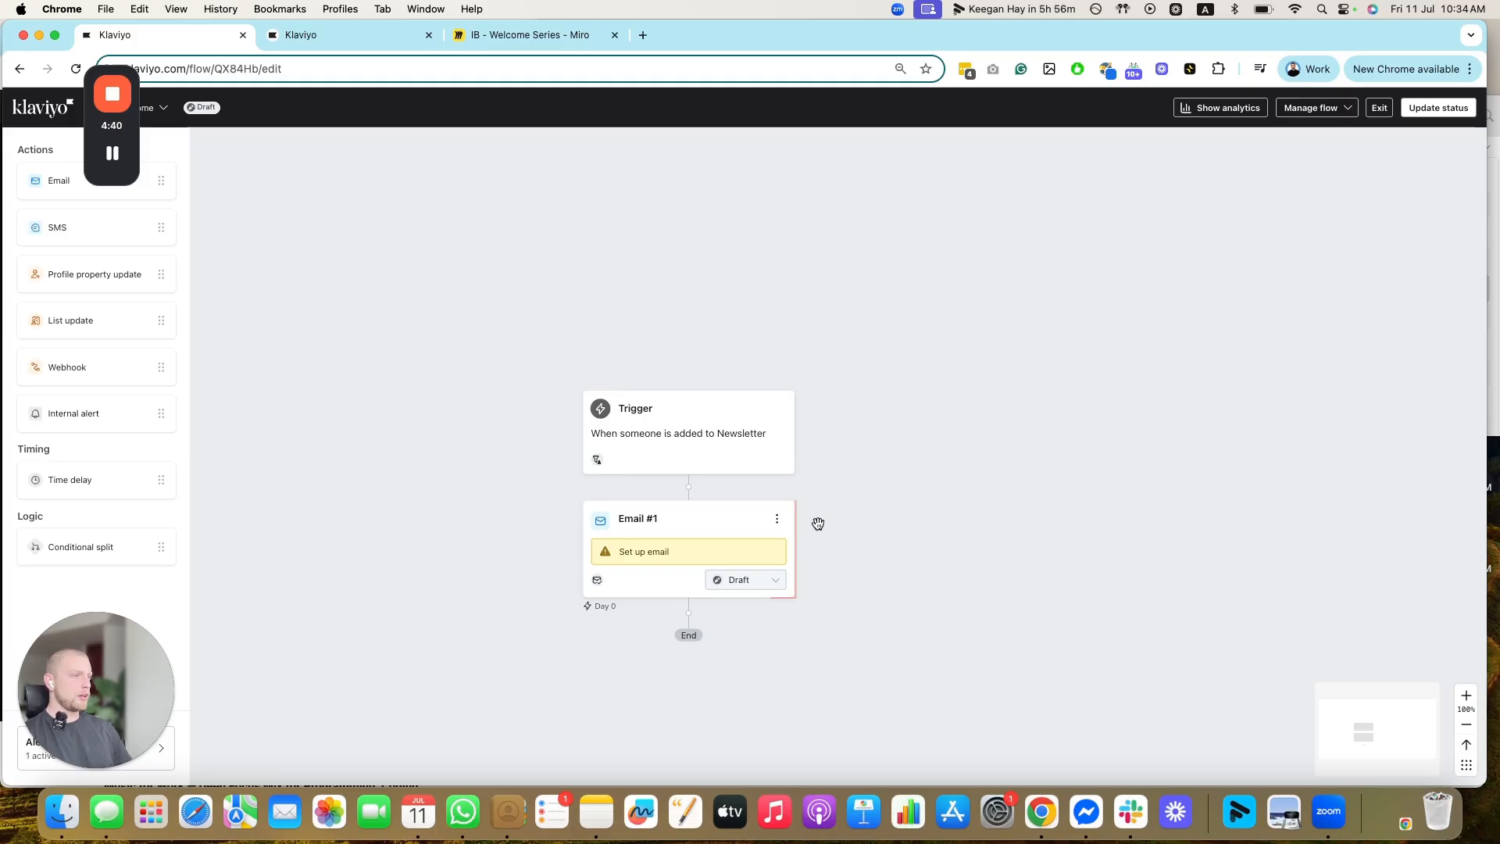
{"action": "left_click", "coordinate": [625, 528]}
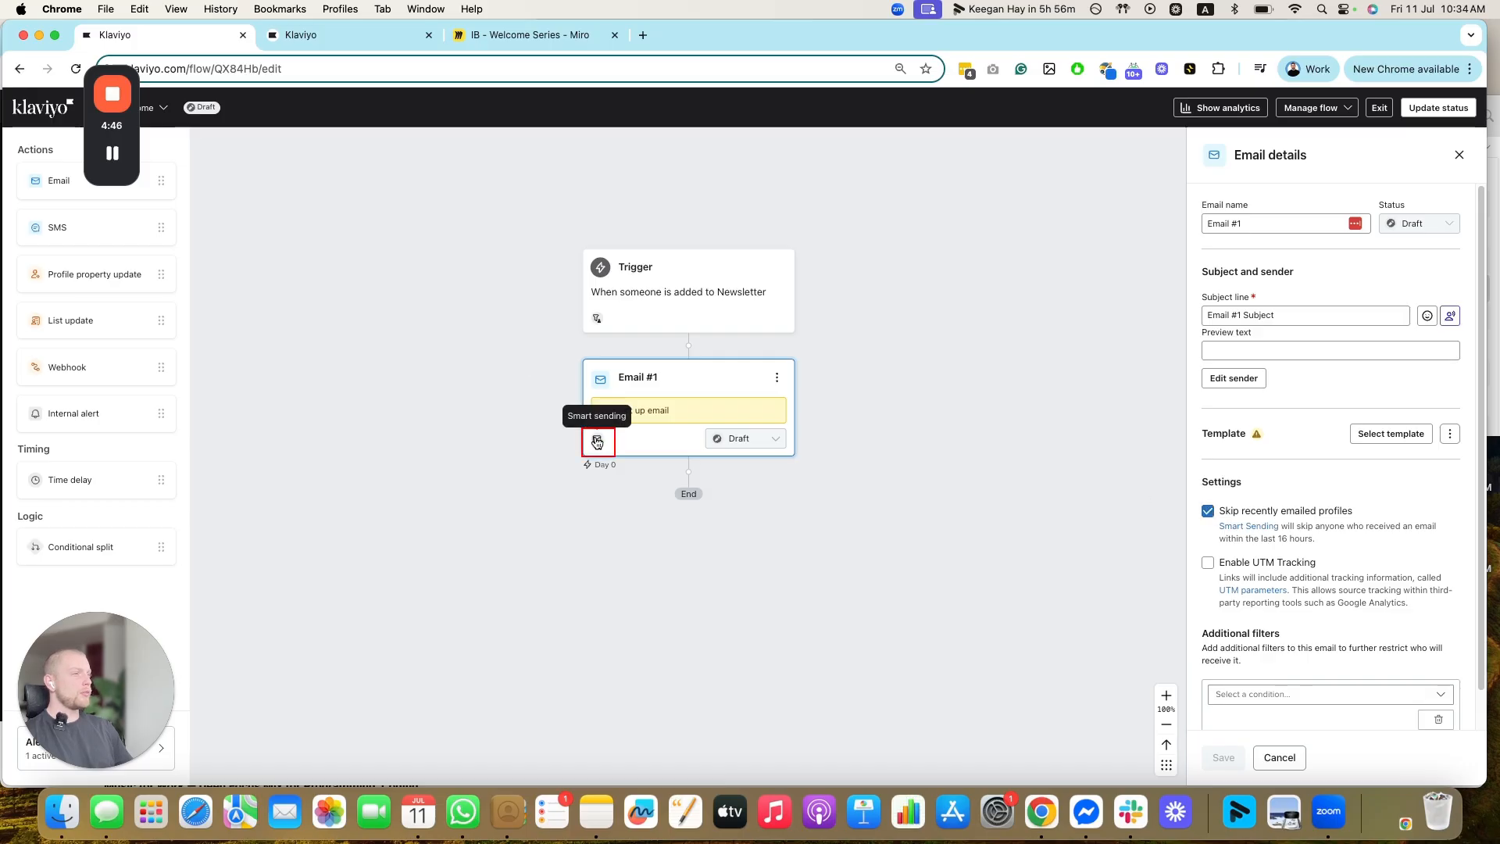
{"action": "left_click", "coordinate": [1207, 511]}
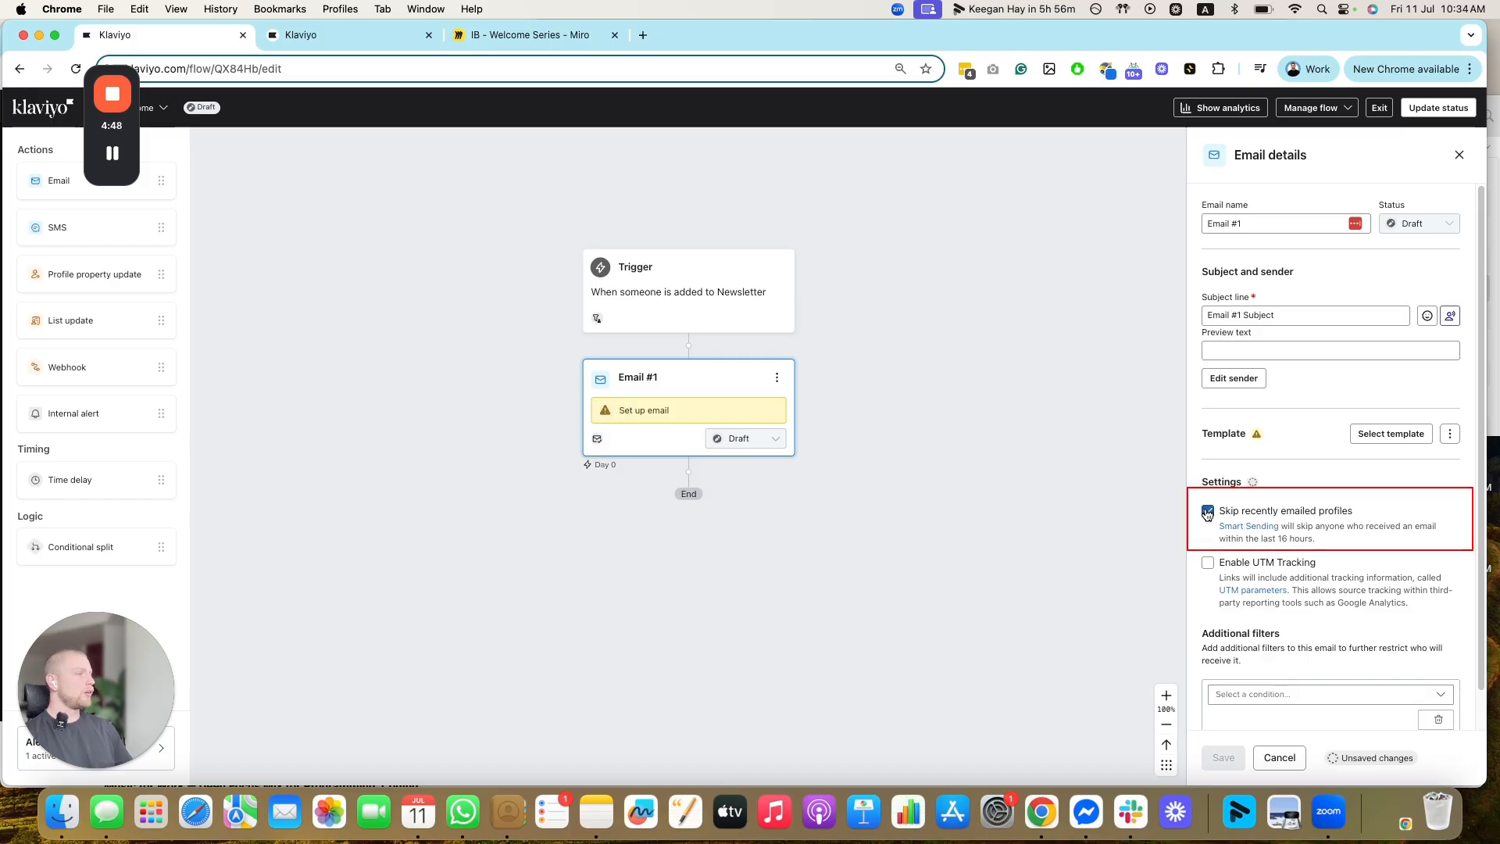
{"action": "scroll", "coordinate": [1341, 635], "scroll_direction": "down", "scroll_amount": 1}
{"action": "scroll", "coordinate": [1340, 635], "scroll_direction": "down", "scroll_amount": 1}
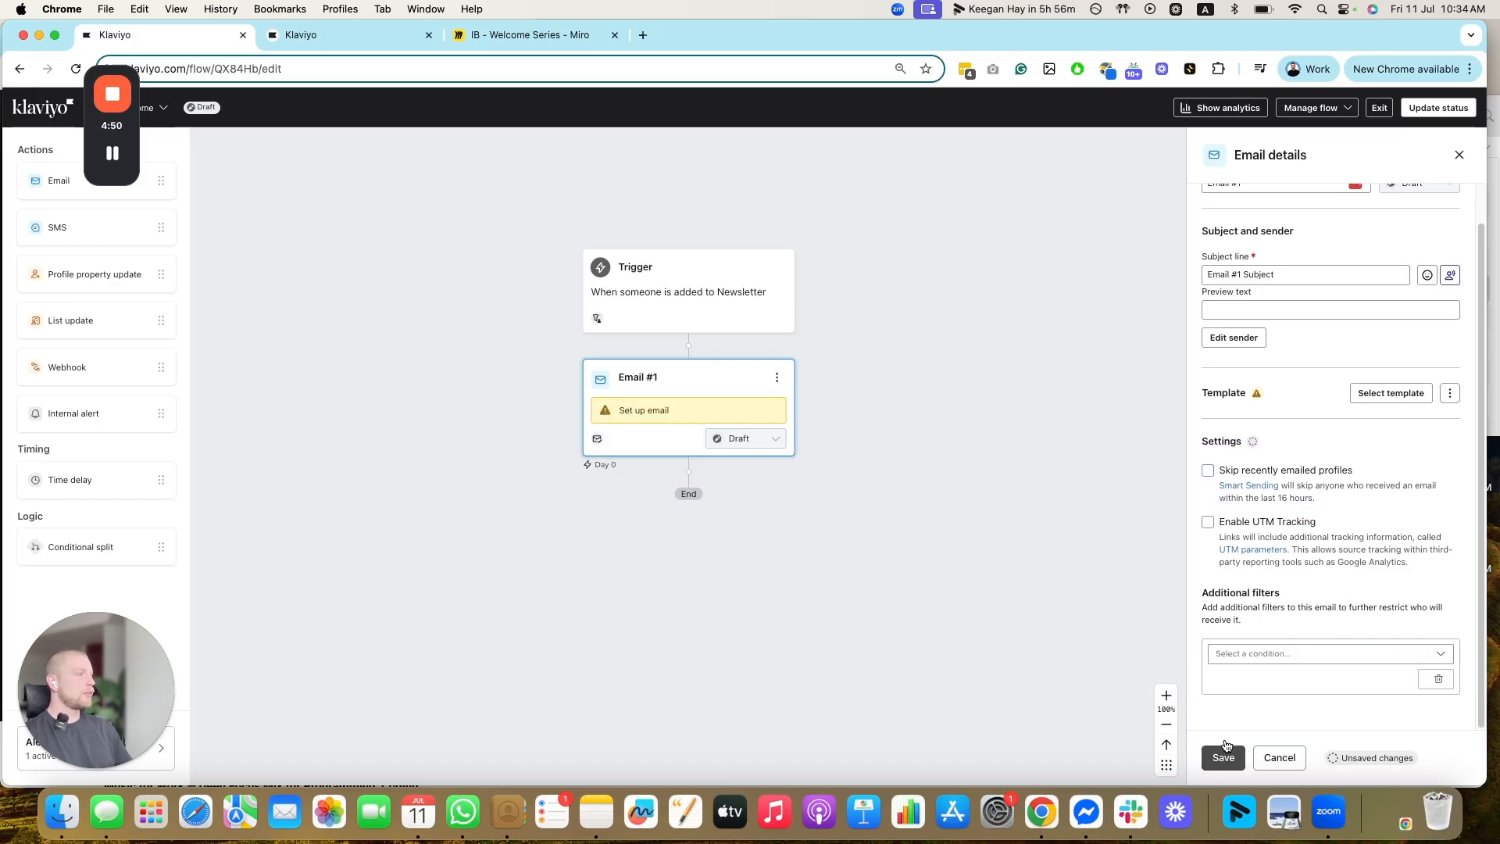
{"action": "left_click", "coordinate": [1209, 525]}
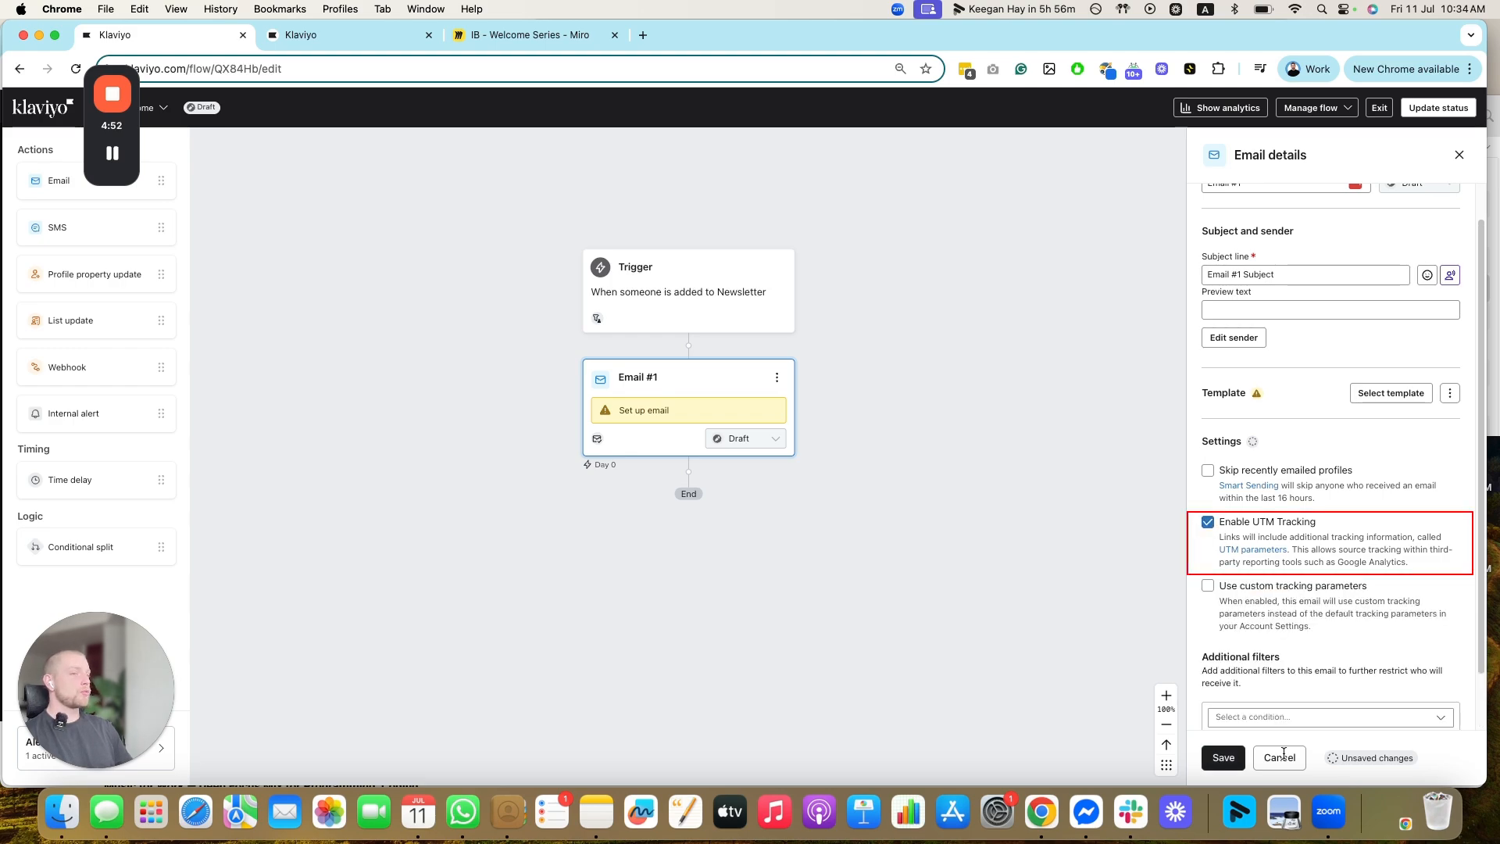
{"action": "left_click", "coordinate": [1222, 757]}
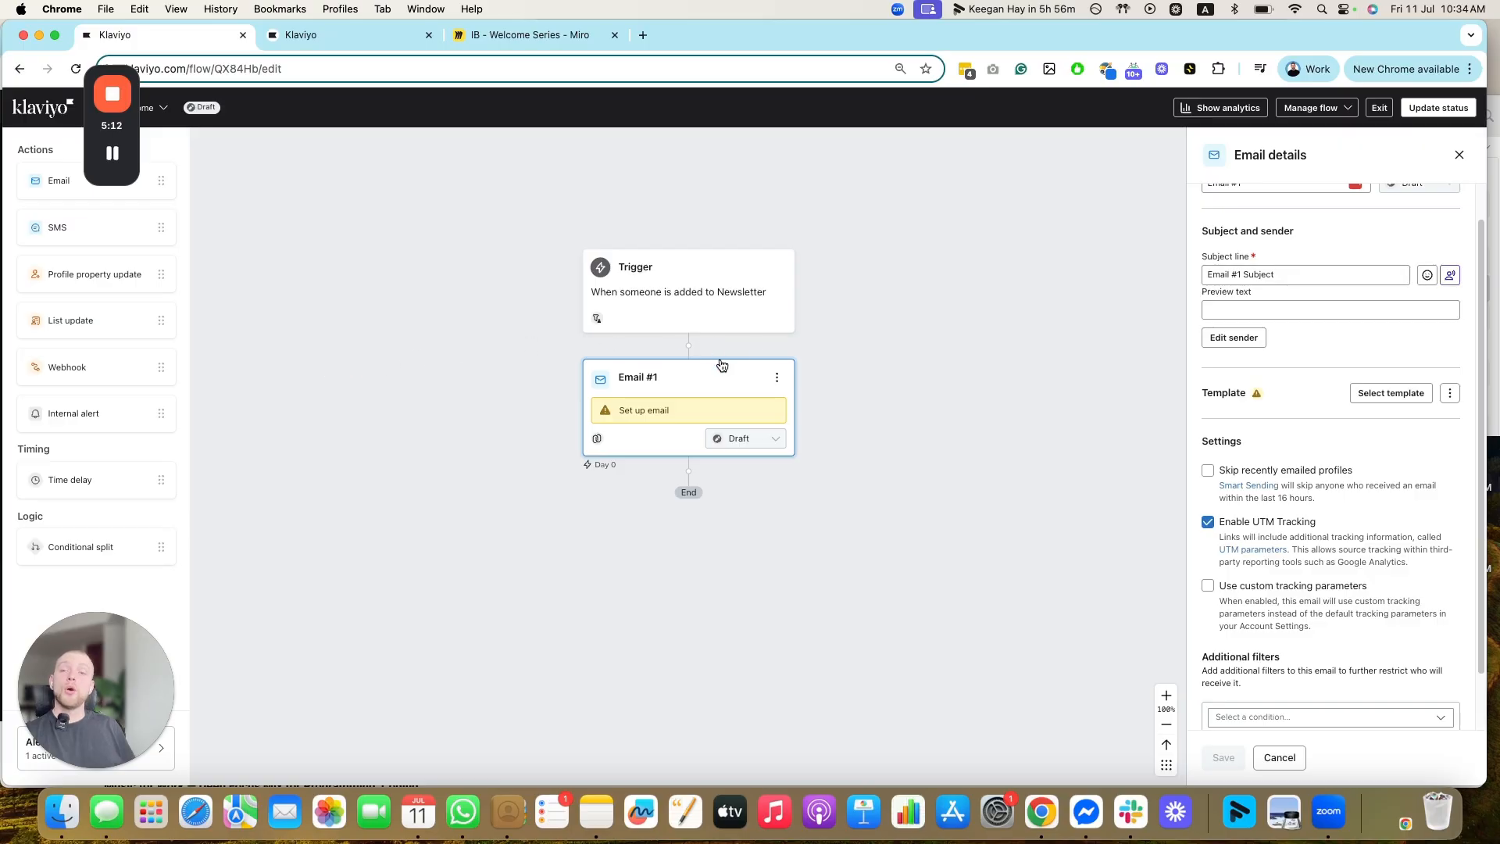
- Review the trigger's profile filters, especially the Placed Order condition
{"action": "left_click", "coordinate": [686, 325]}
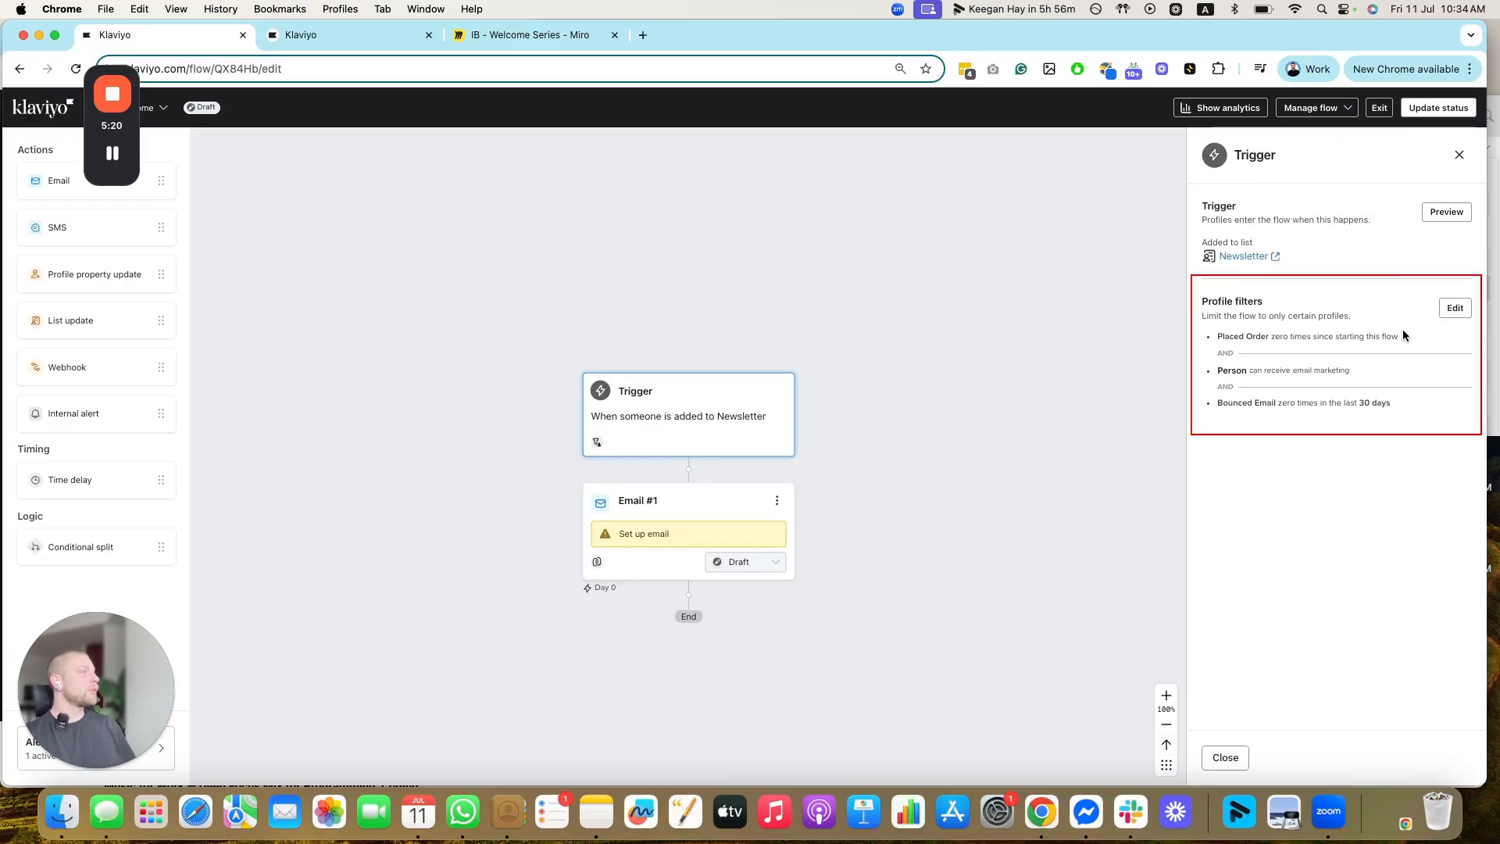
{"action": "left_click_drag", "start_coordinate": [1403, 335], "coordinate": [1215, 337]}
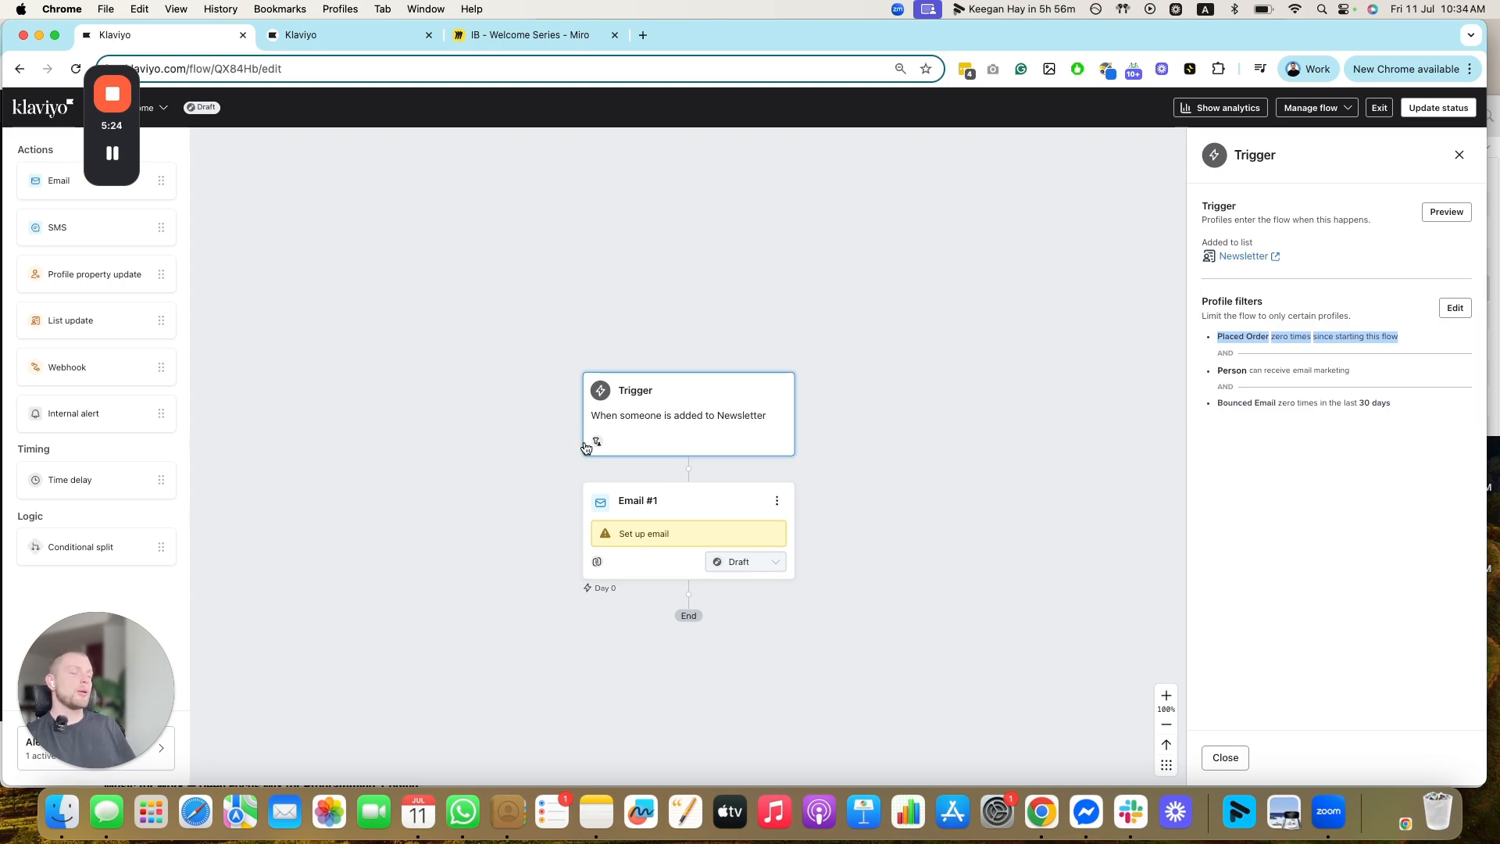
{"action": "scroll", "coordinate": [921, 547], "scroll_direction": "down", "scroll_amount": 1}
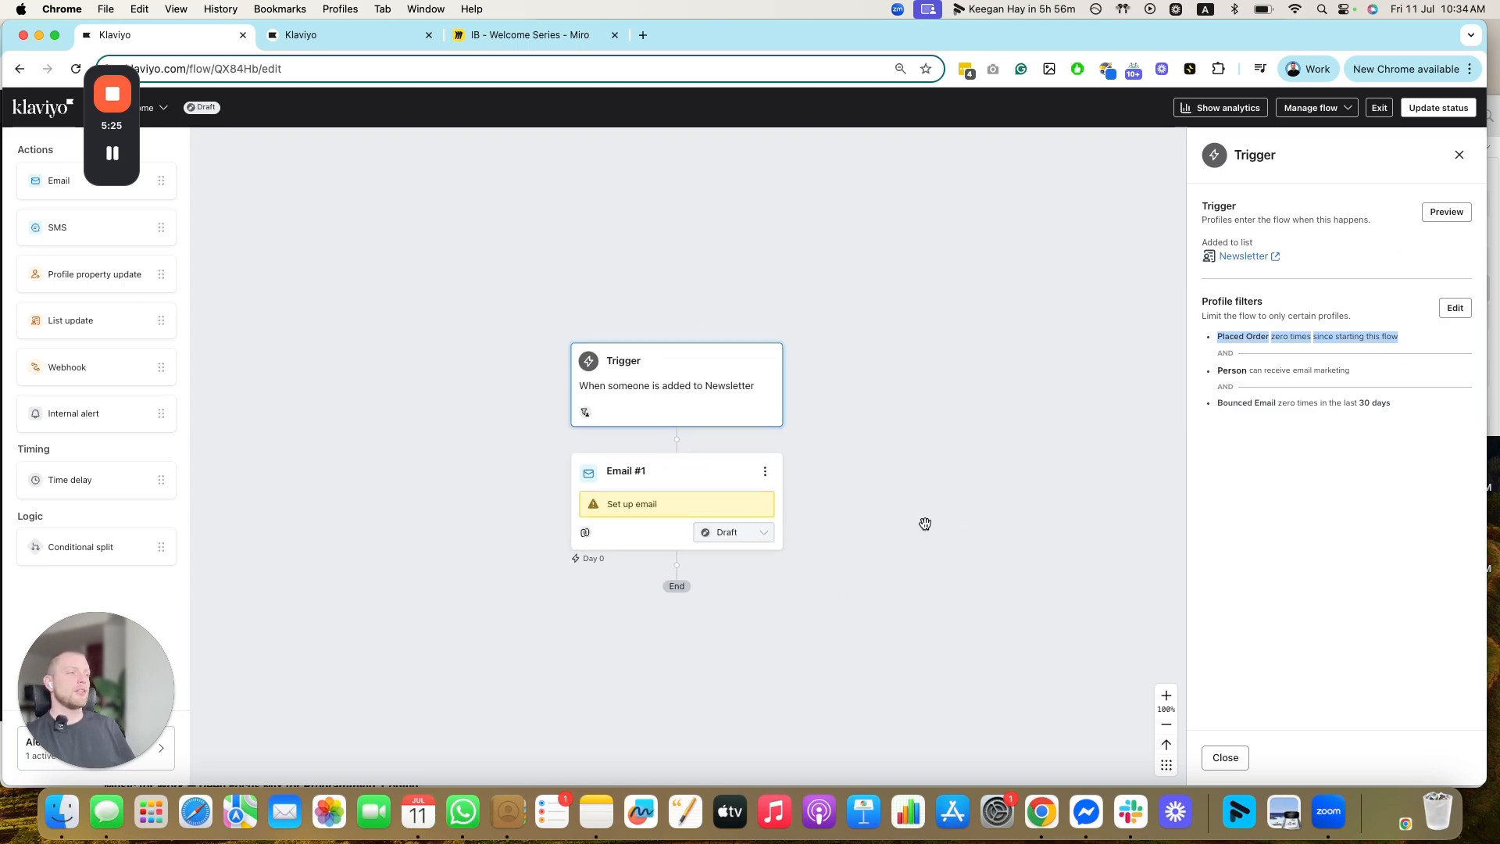
{"action": "scroll", "coordinate": [925, 523], "scroll_direction": "down", "scroll_amount": 5}
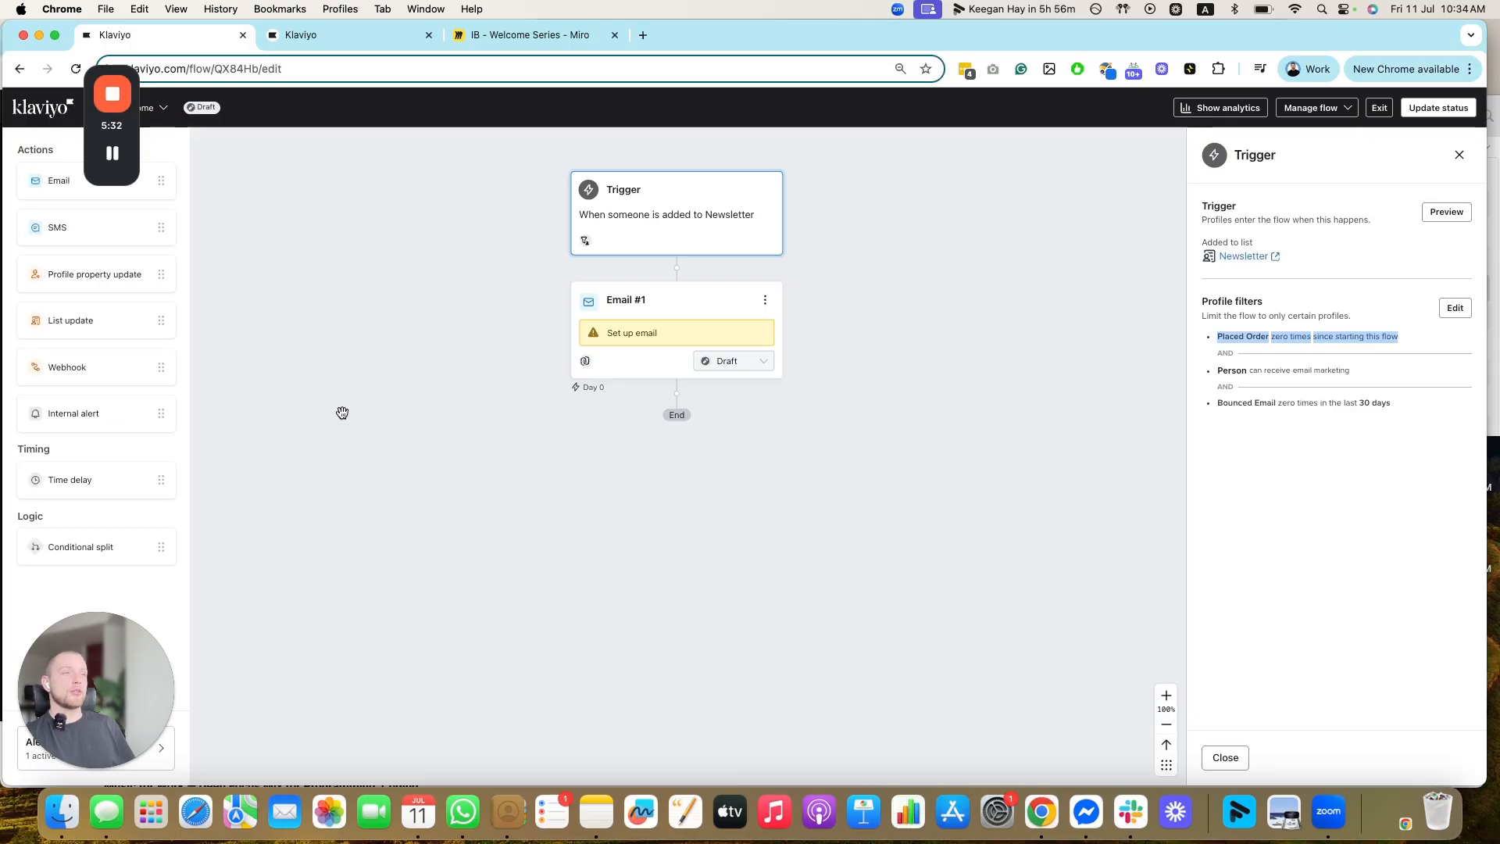
- Add a time delay below Email #1 in the flow
{"action": "scroll", "coordinate": [341, 390], "scroll_direction": "up", "scroll_amount": 2}
{"action": "left_click_drag", "start_coordinate": [101, 475], "coordinate": [715, 436]}
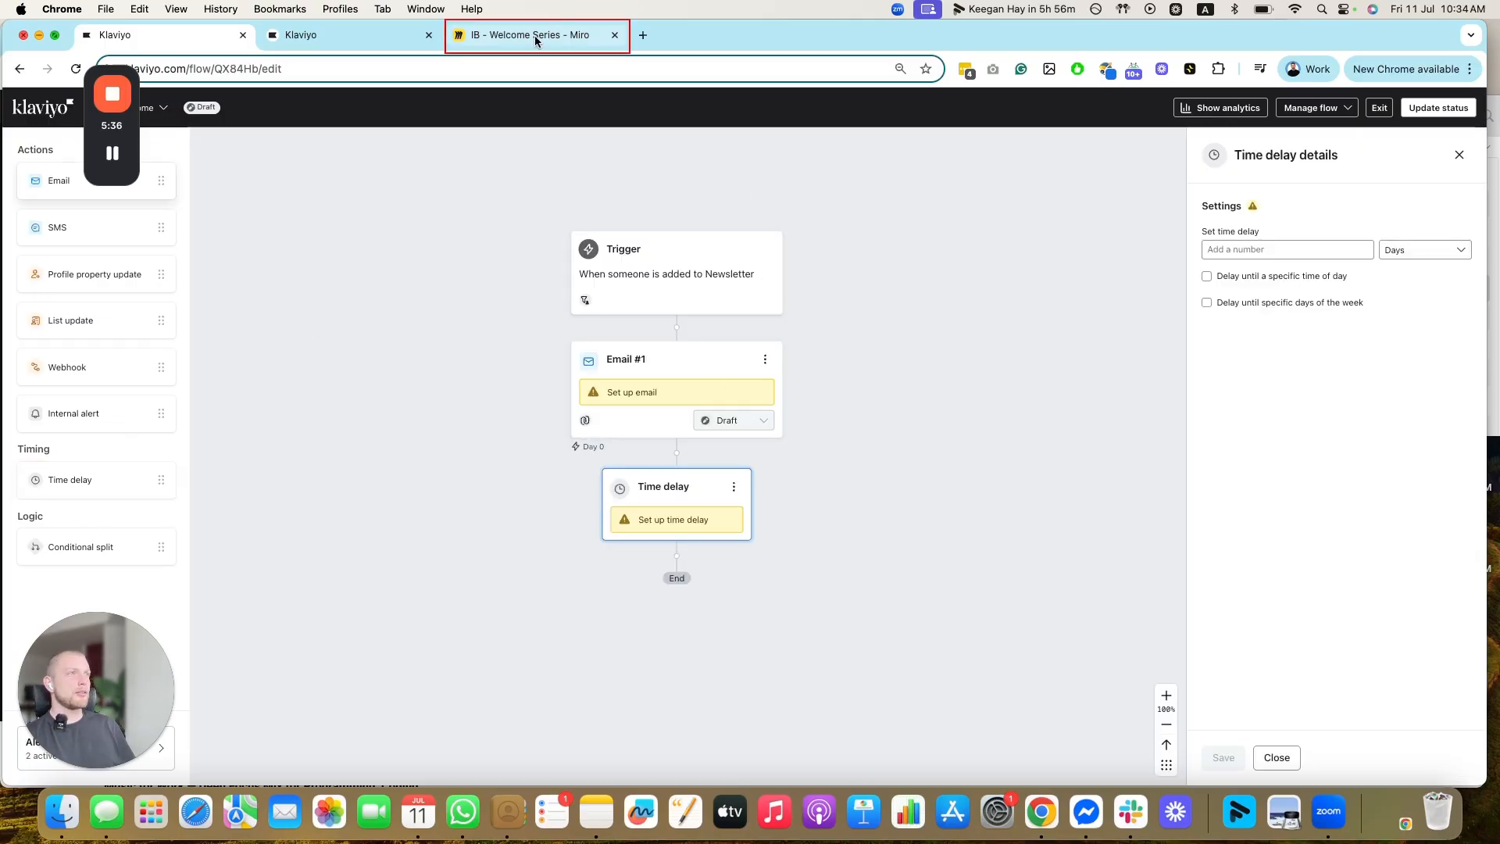
- Check the wait time between the first two emails in the welcome series plan on the Miro board
{"action": "left_click", "coordinate": [537, 34]}
{"action": "scroll", "coordinate": [911, 363], "scroll_direction": "up", "scroll_amount": 3}
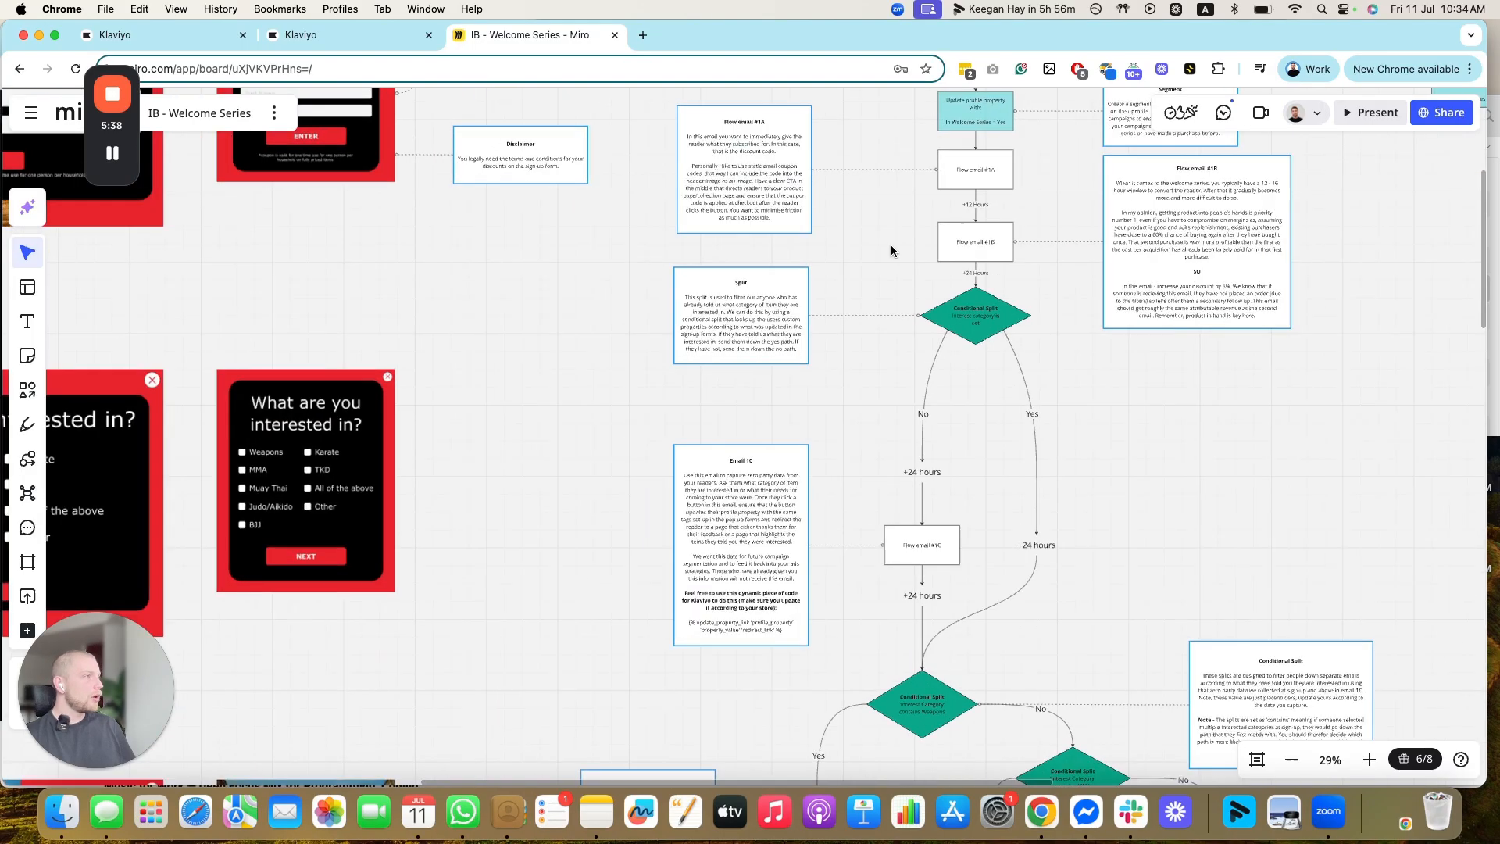
{"action": "scroll", "coordinate": [819, 215], "scroll_direction": "down", "scroll_amount": 10}
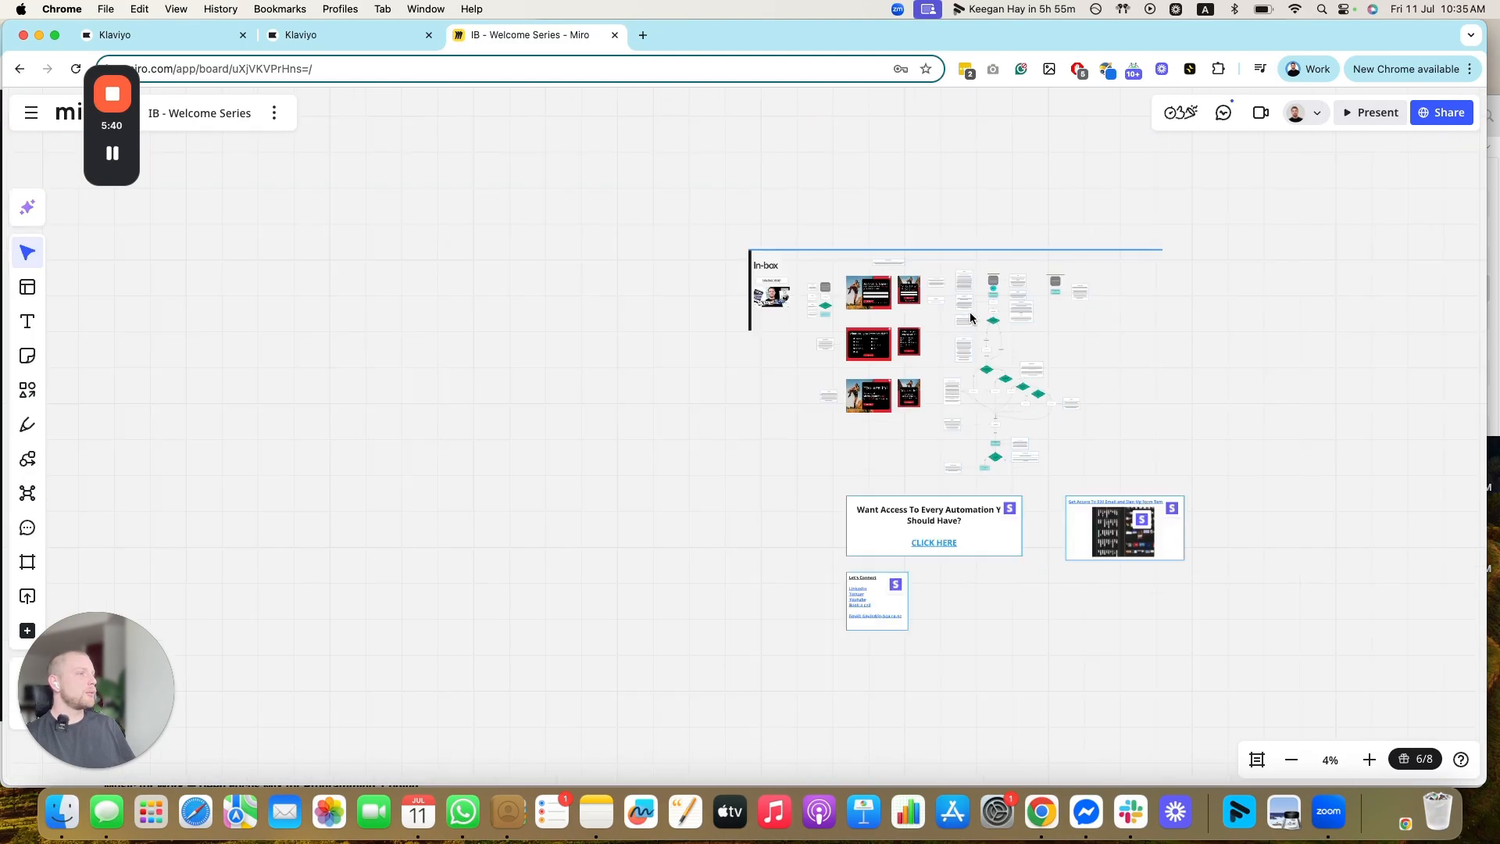
{"action": "scroll", "coordinate": [961, 391], "scroll_direction": "up", "scroll_amount": 3}
{"action": "scroll", "coordinate": [659, 224], "scroll_direction": "up", "scroll_amount": 5}
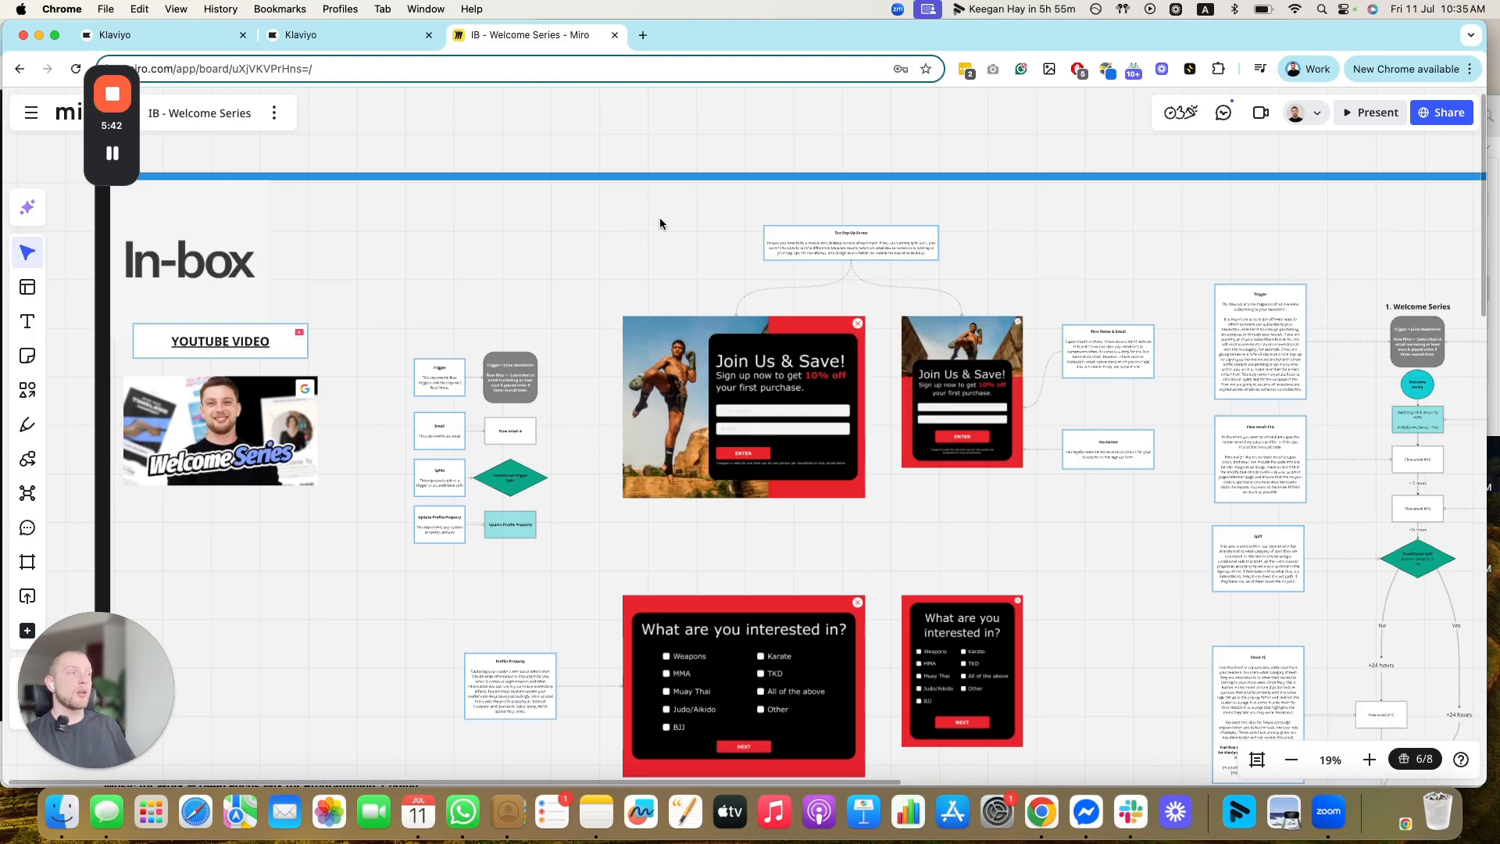
{"action": "scroll", "coordinate": [1109, 478], "scroll_direction": "right", "scroll_amount": 5}
{"action": "scroll", "coordinate": [1284, 391], "scroll_direction": "up", "scroll_amount": 2}
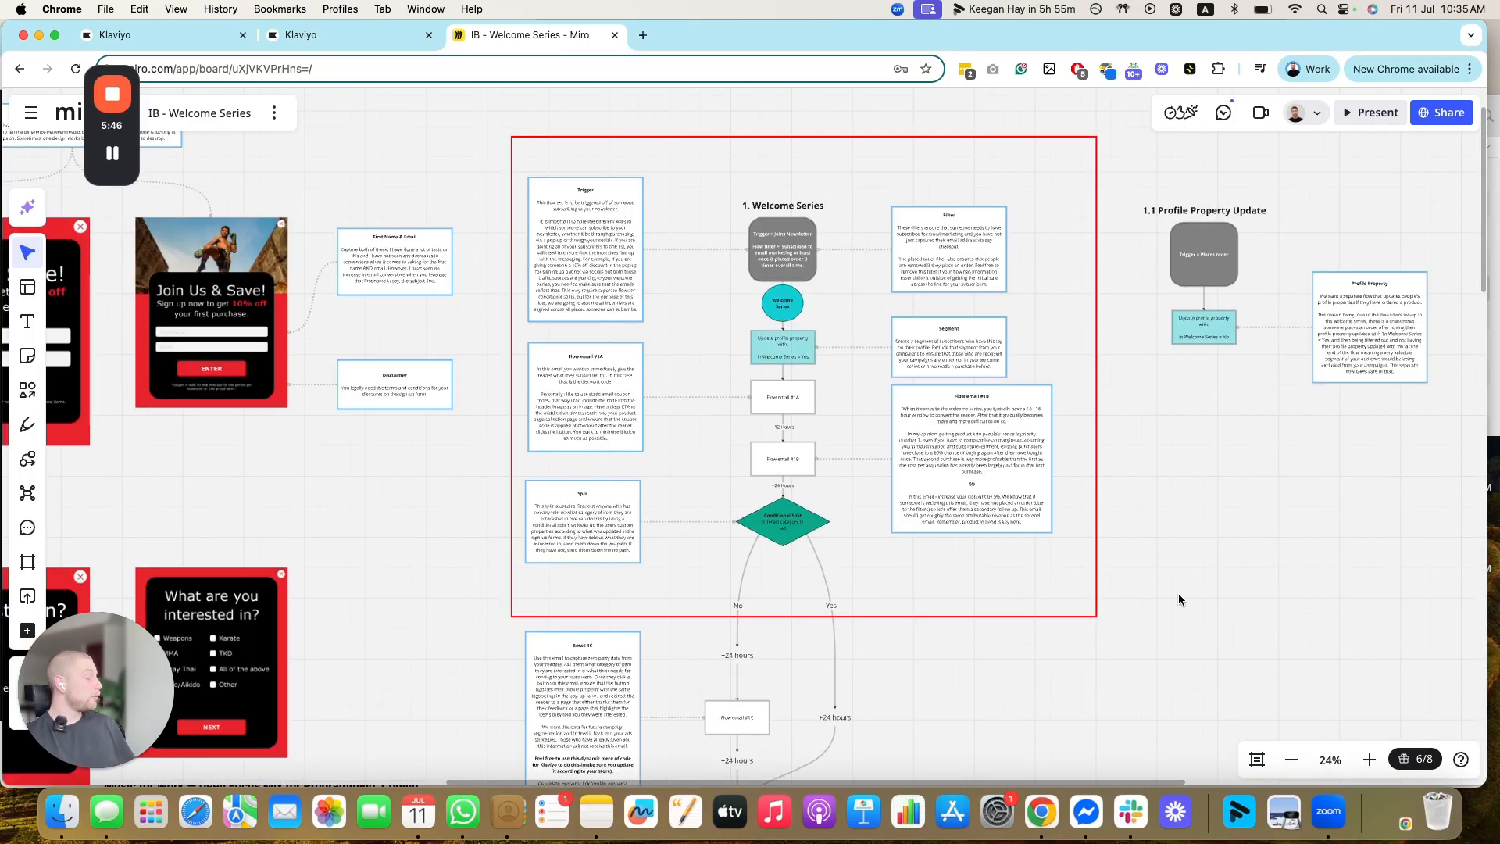
- Close the redundant second Klaviyo tab and return to the flow being edited
{"action": "left_click", "coordinate": [356, 38]}
{"action": "left_click", "coordinate": [196, 36]}
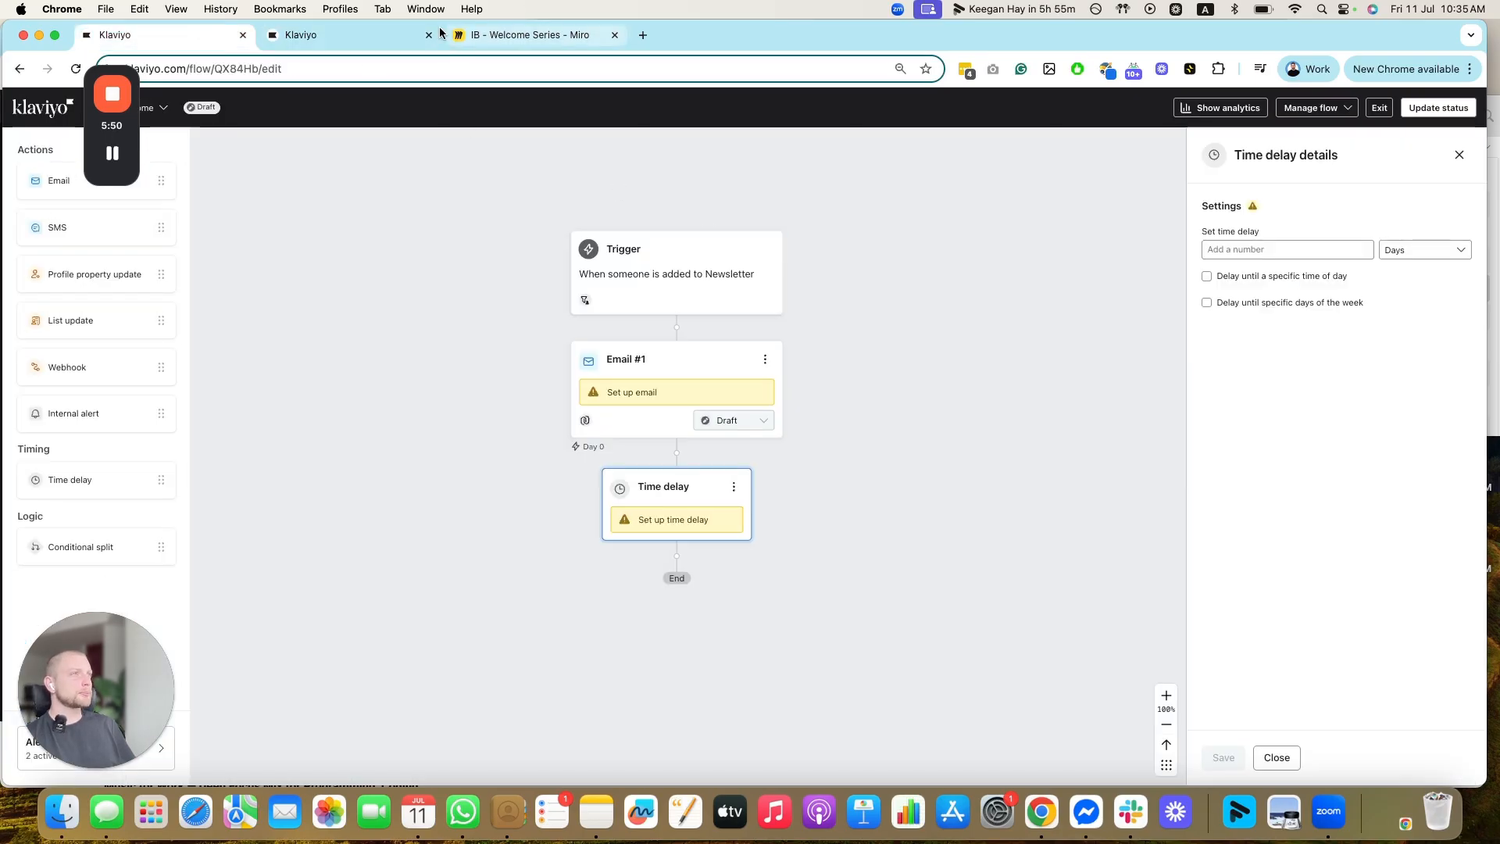
{"action": "left_click", "coordinate": [406, 36]}
{"action": "left_click", "coordinate": [428, 35]}
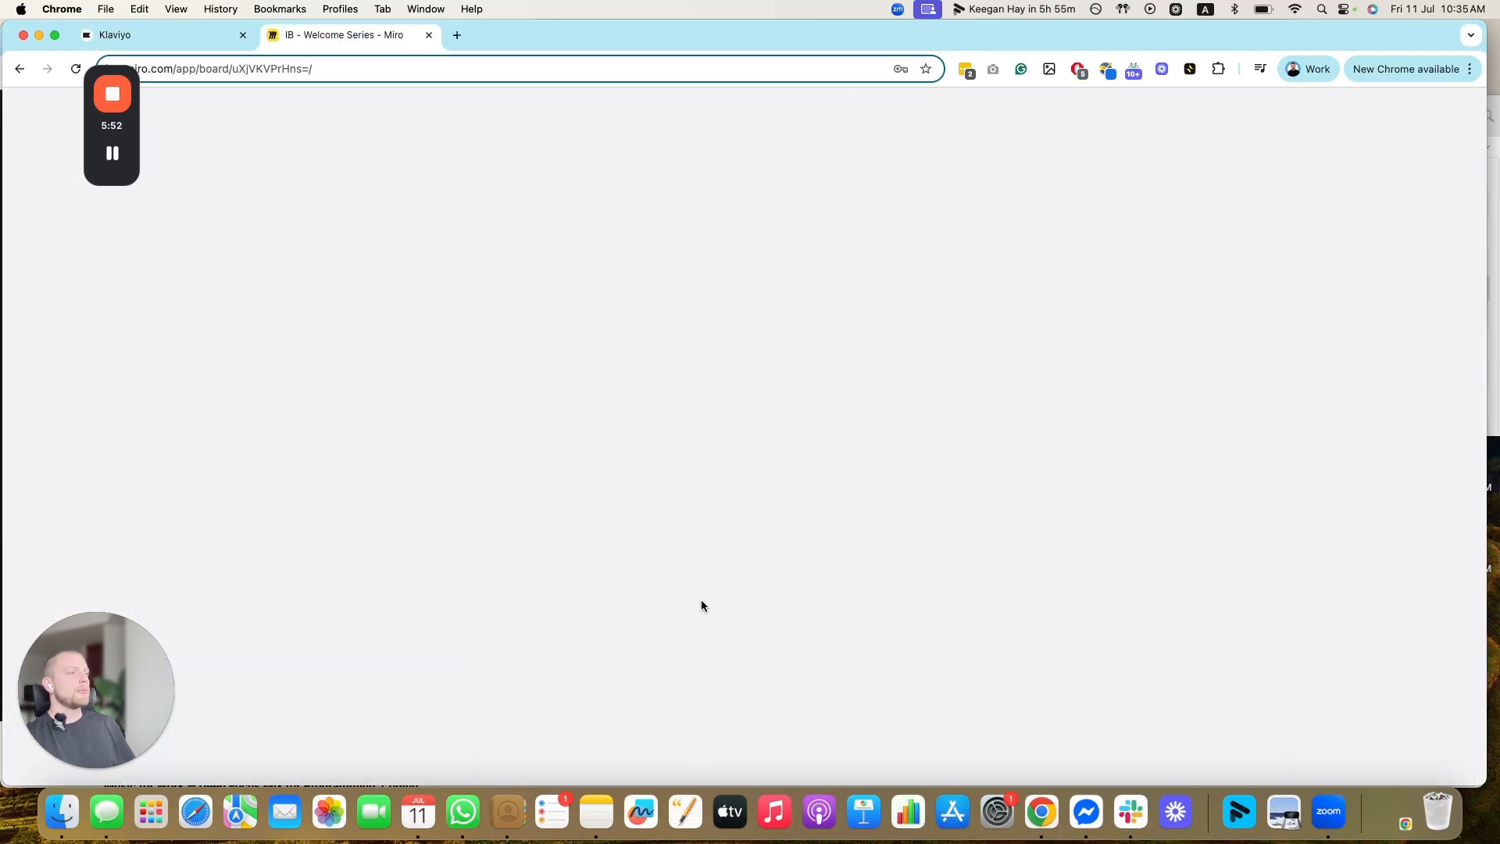
{"action": "key", "text": "super+1"}
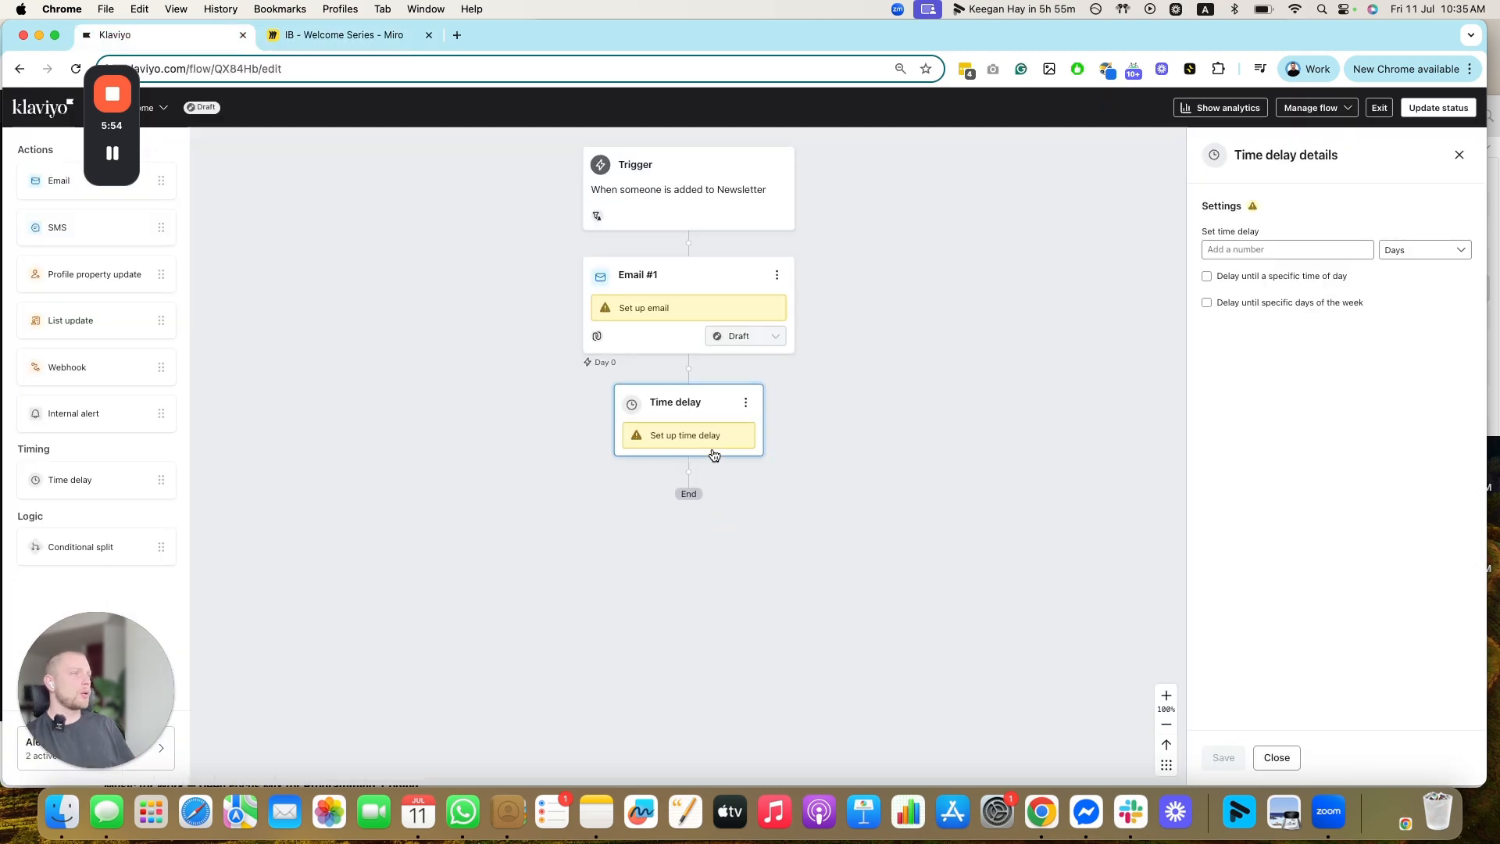
- Set the time delay after Email #1 to 12 hours and save it
{"action": "left_click", "coordinate": [1460, 251]}
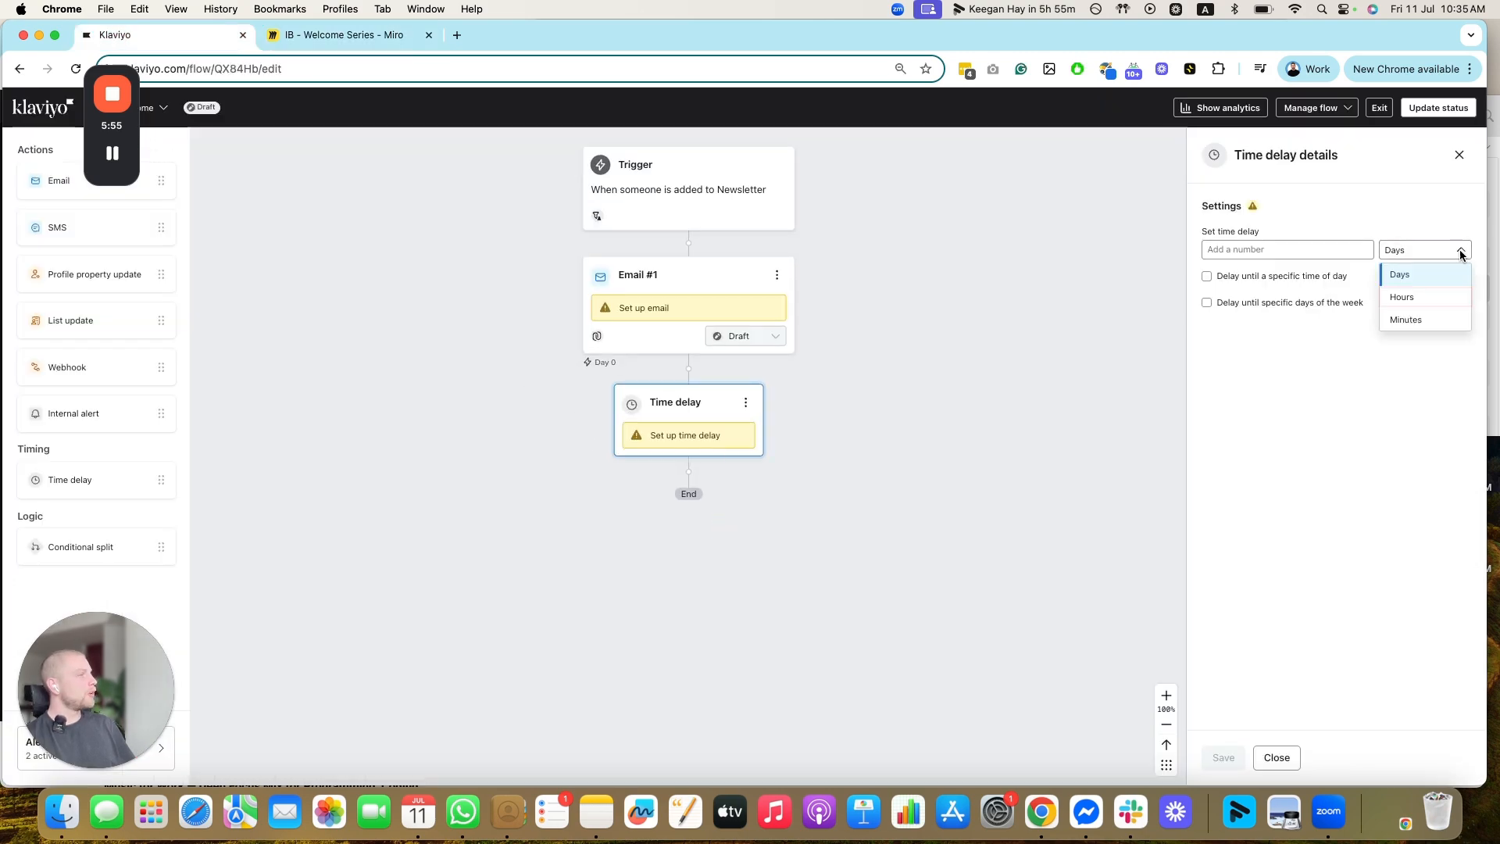
{"action": "left_click", "coordinate": [1406, 298]}
{"action": "left_click", "coordinate": [1287, 251]}
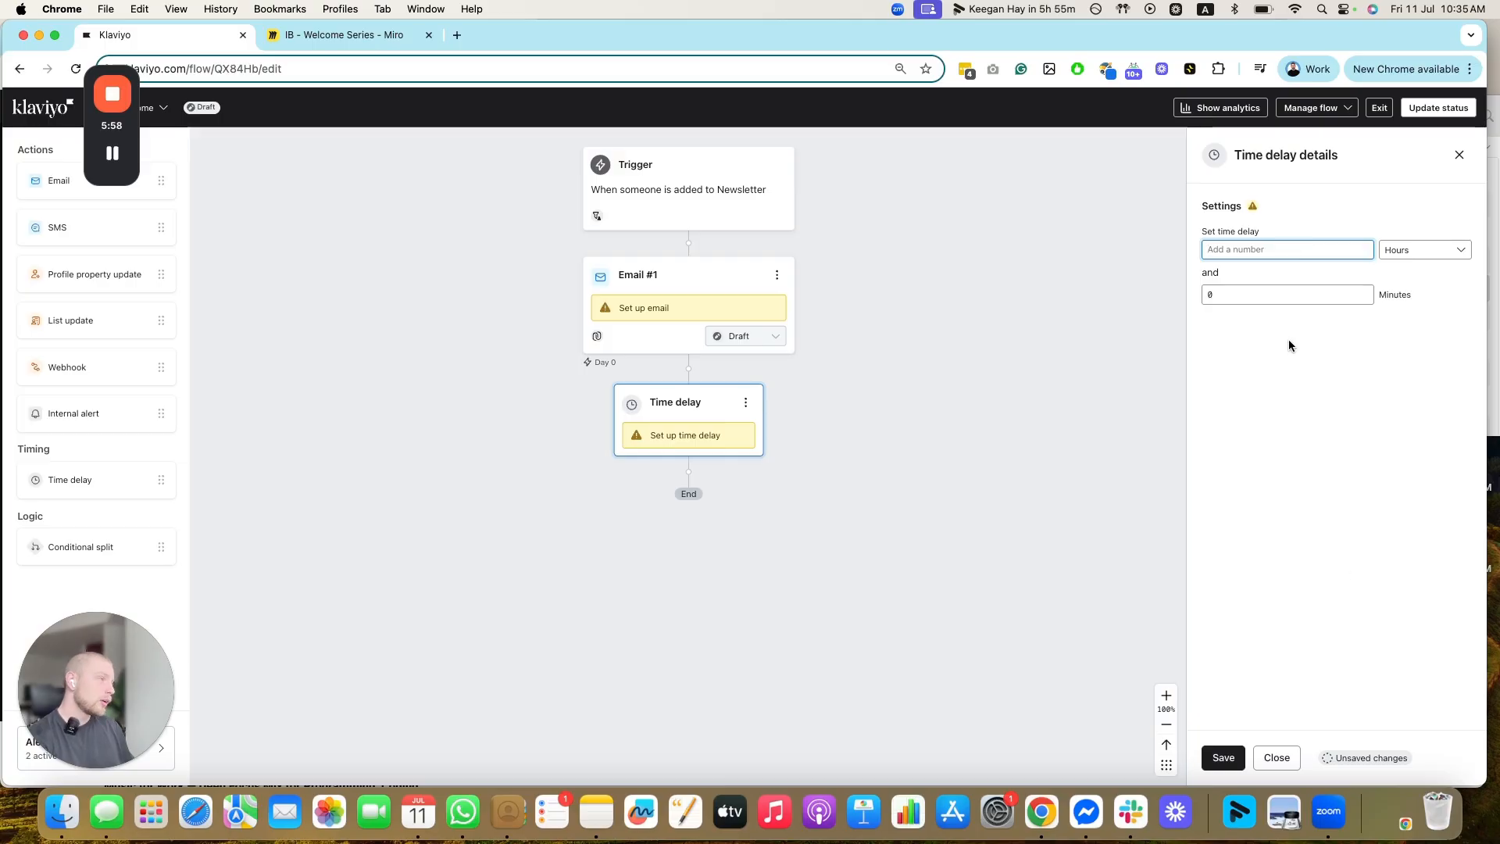
{"action": "type", "text": "12"}
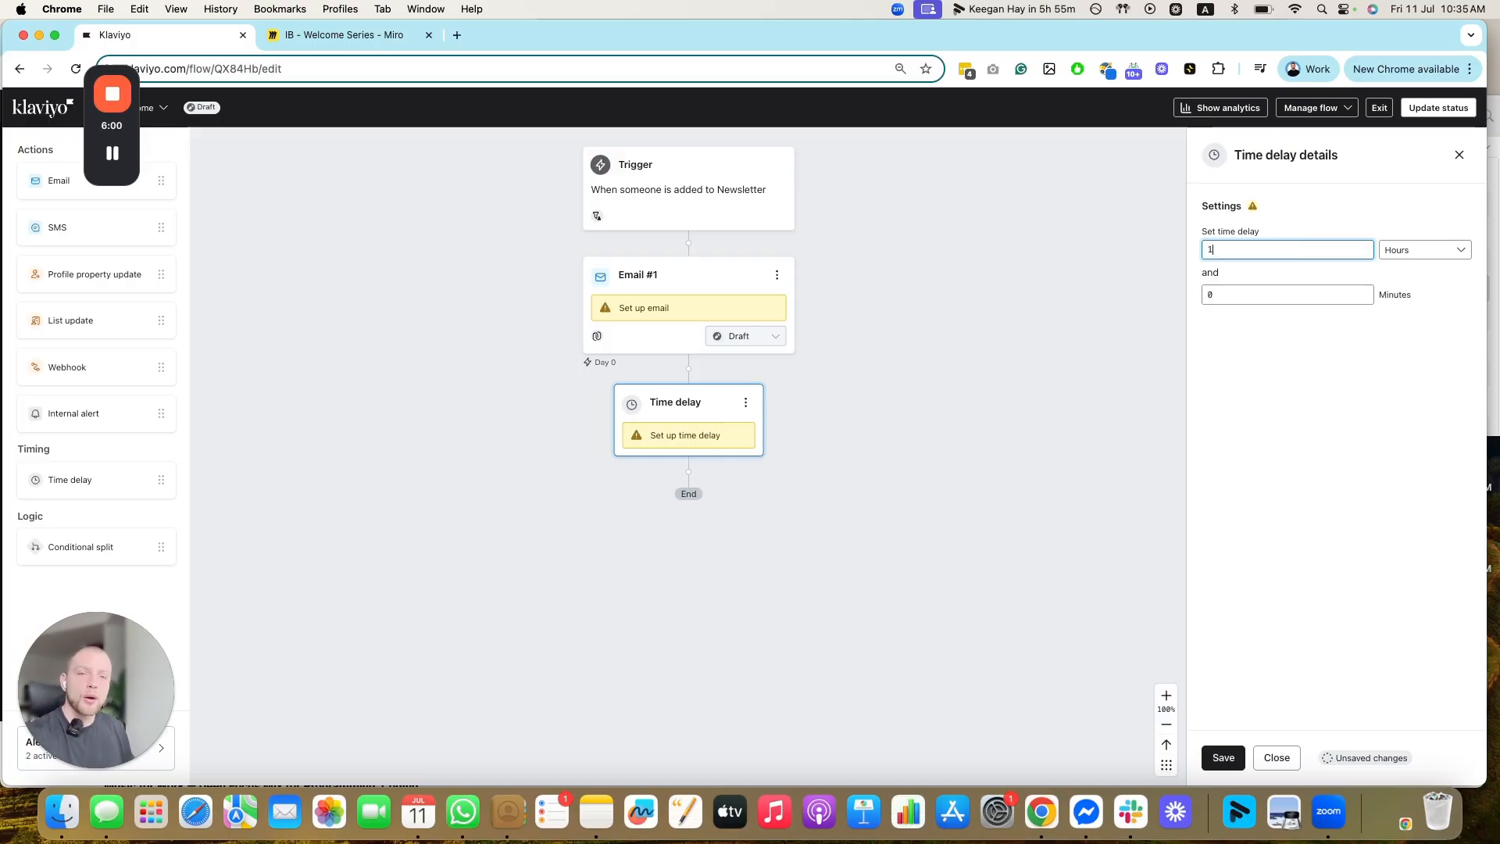
{"action": "left_click", "coordinate": [1223, 765]}
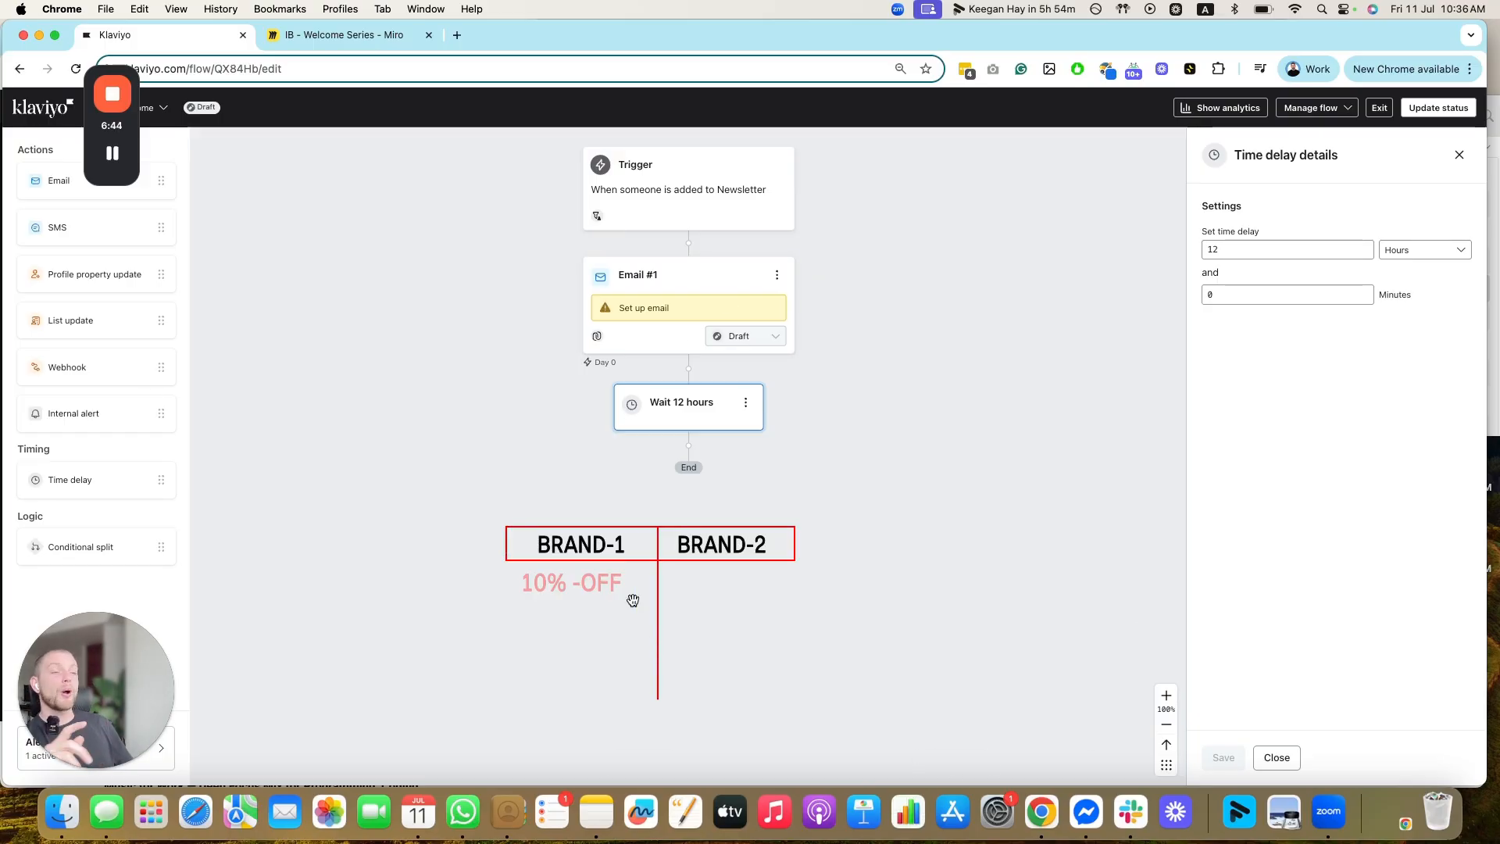
- Add a second email after the 12-hour wait, disable skipping recently emailed profiles, enable UTM tracking, and save it
{"action": "scroll", "coordinate": [631, 597], "scroll_direction": "up", "scroll_amount": 1}
{"action": "scroll", "coordinate": [620, 586], "scroll_direction": "down", "scroll_amount": 1}
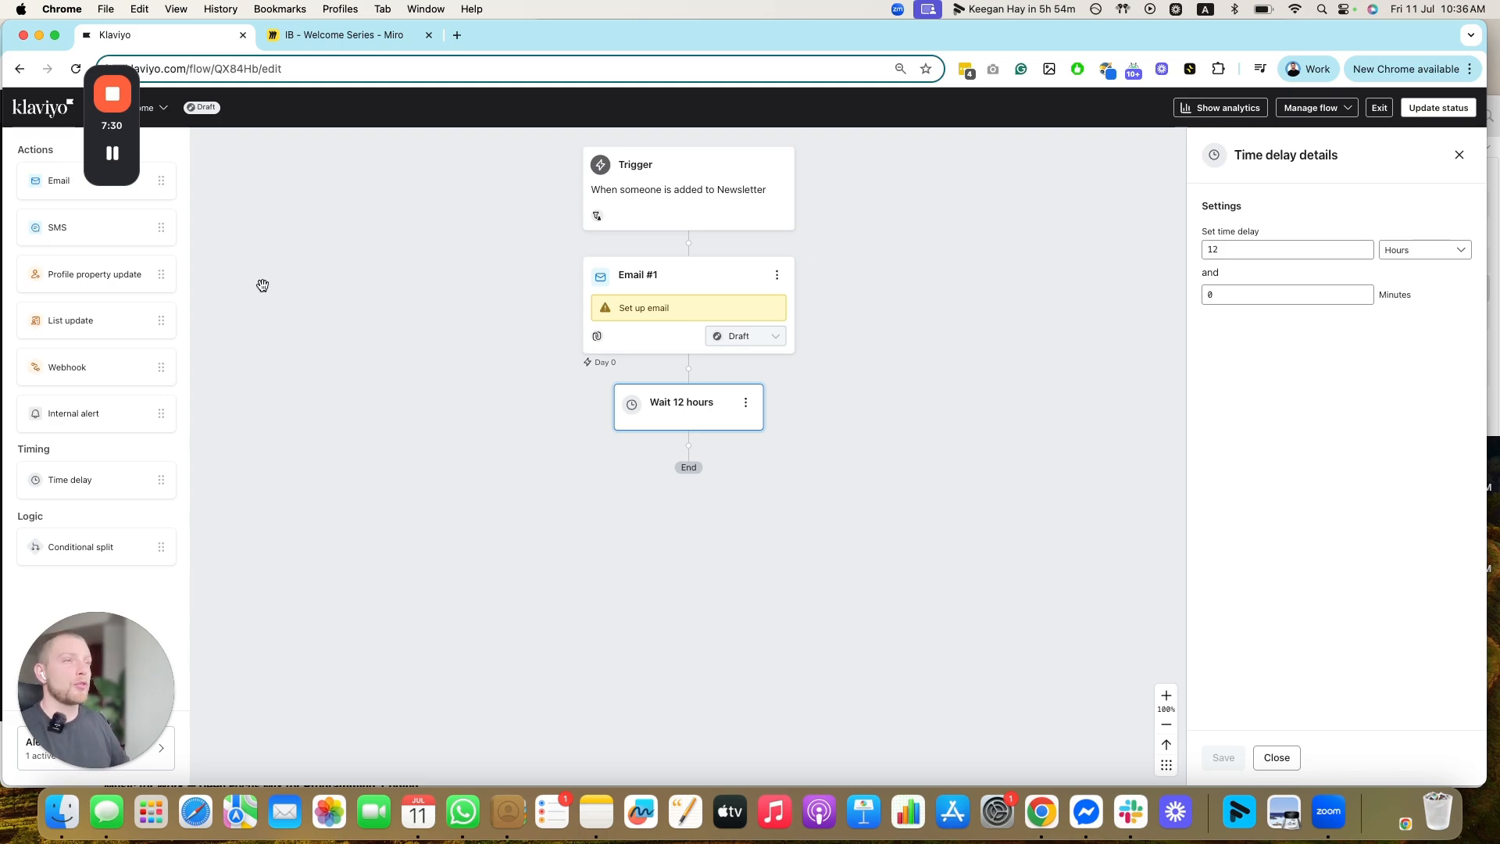
{"action": "left_click_drag", "start_coordinate": [78, 181], "coordinate": [688, 457]}
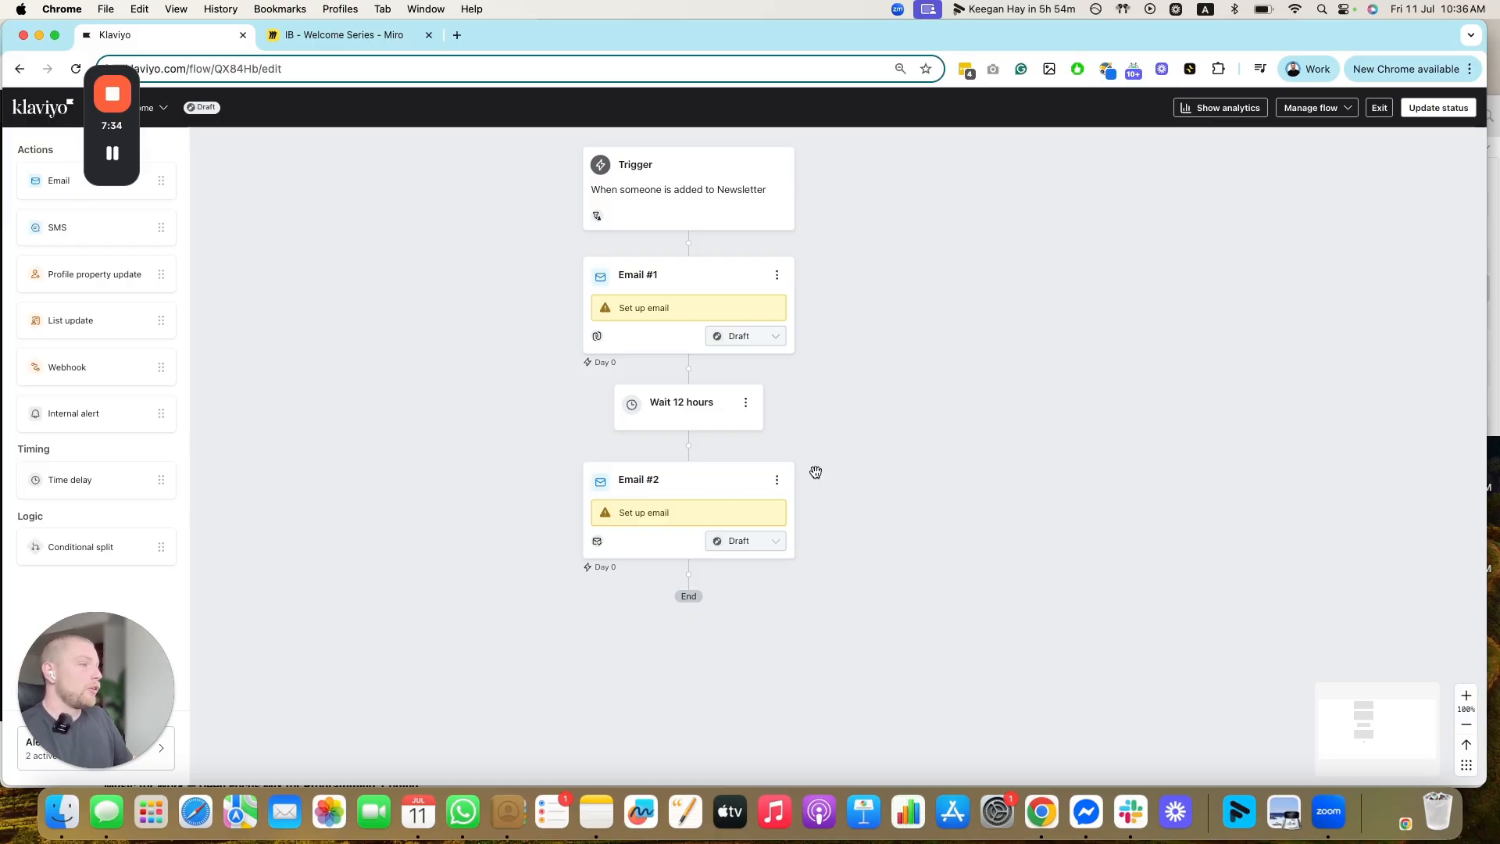
{"action": "left_click", "coordinate": [670, 524]}
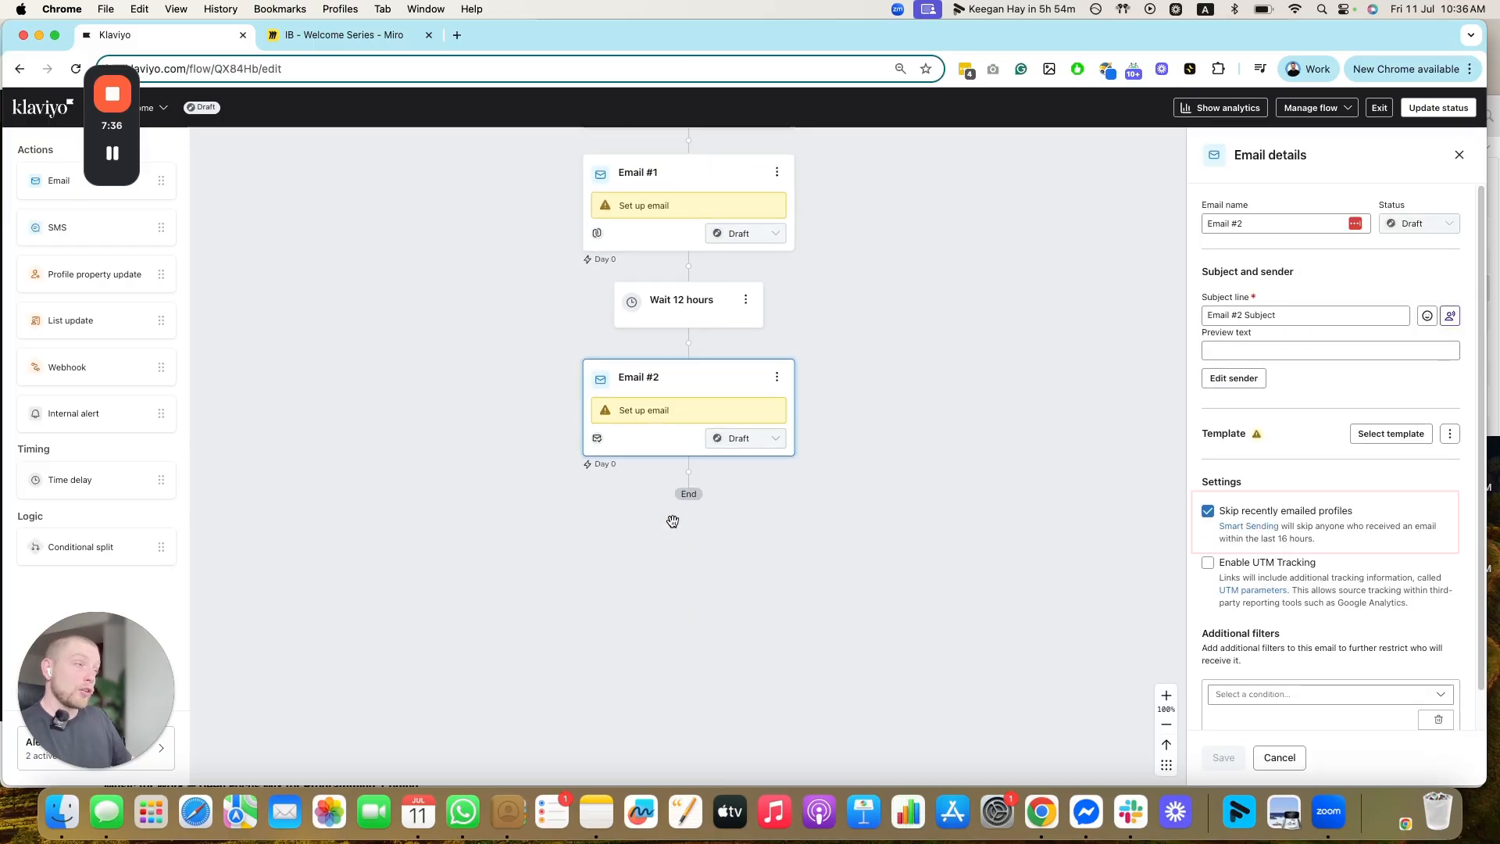
{"action": "left_click", "coordinate": [1238, 509]}
{"action": "left_click", "coordinate": [1208, 562]}
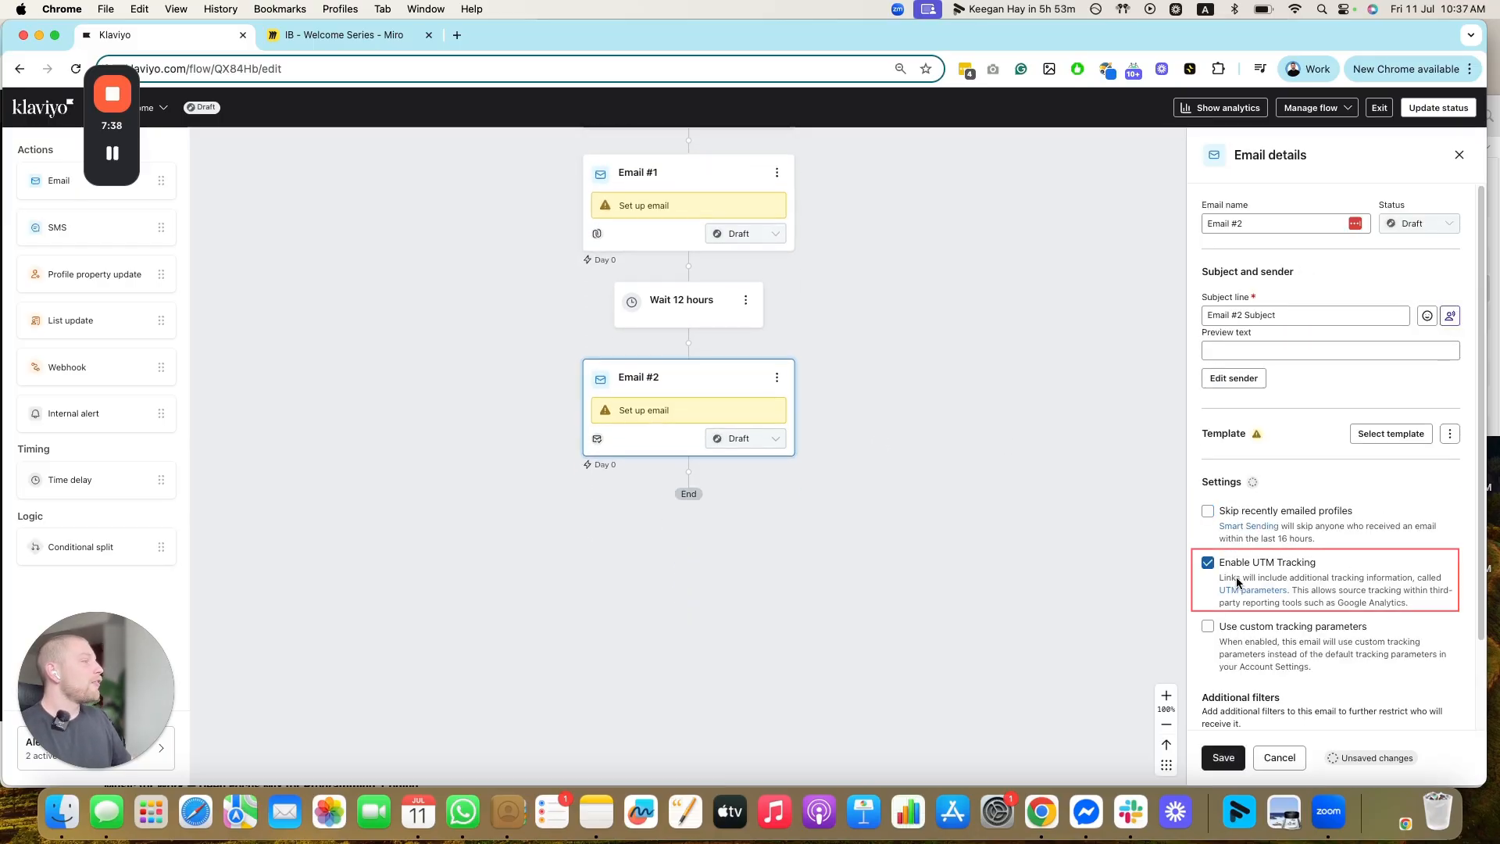
{"action": "left_click", "coordinate": [1224, 757]}
- Check the Miro plan, add a time delay below Email #2, set it to 1 day, and save it
{"action": "left_click", "coordinate": [320, 39]}
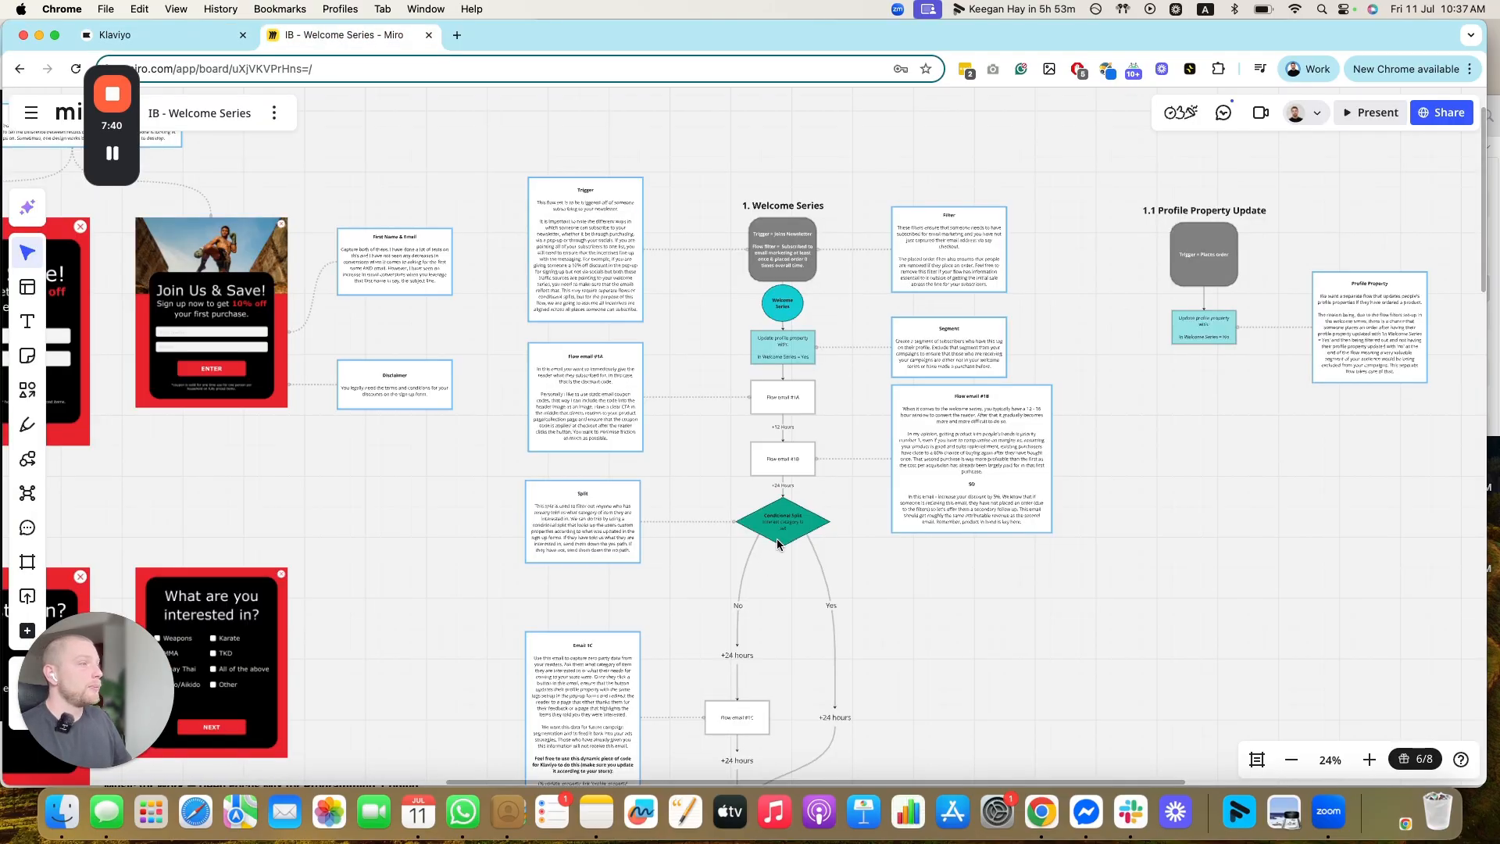
{"action": "scroll", "coordinate": [994, 507], "scroll_direction": "down", "scroll_amount": 2}
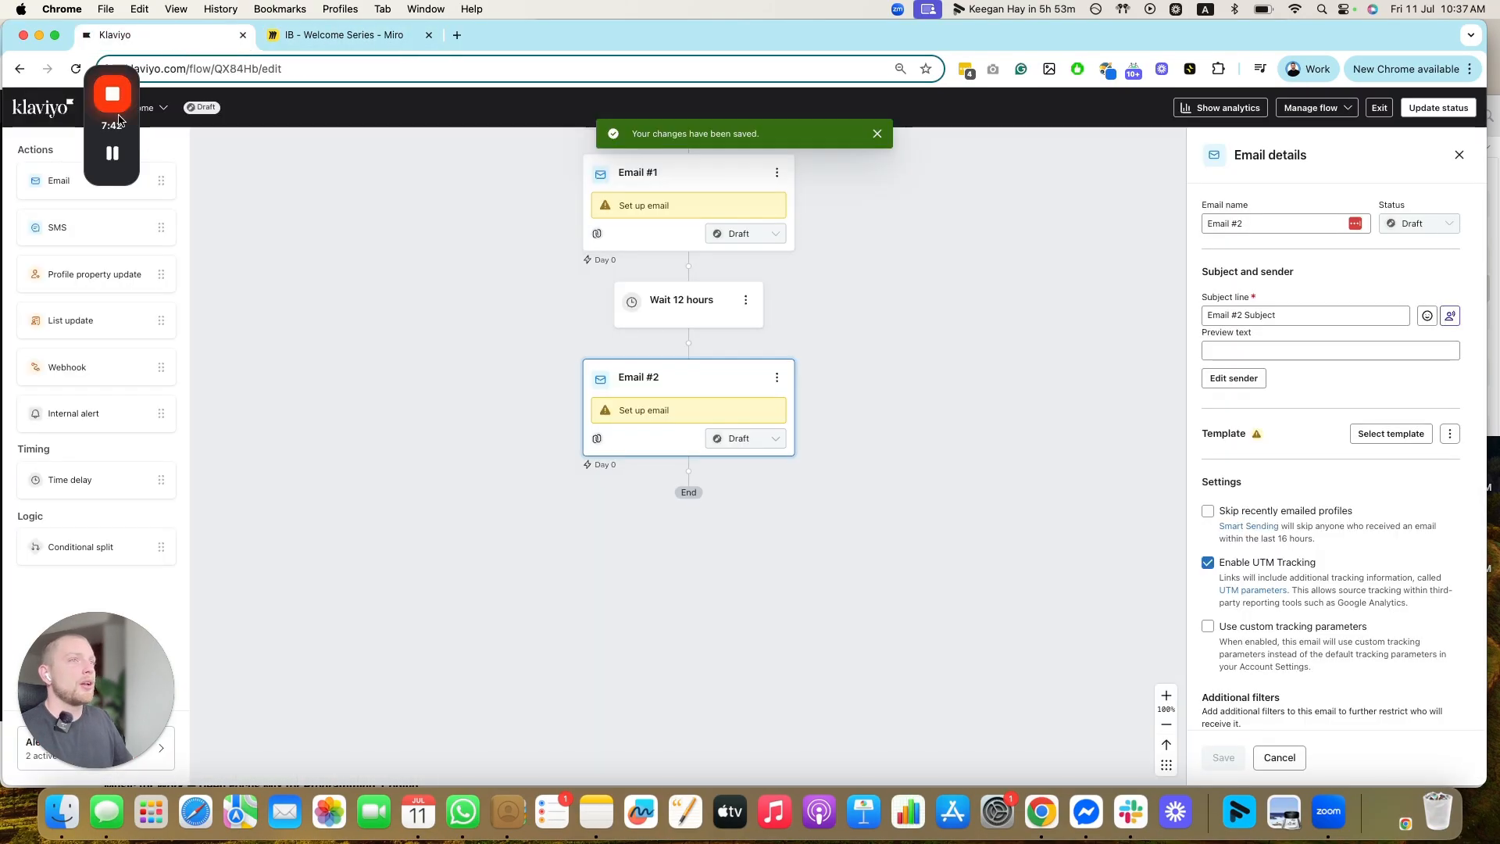
{"action": "left_click", "coordinate": [180, 35]}
{"action": "left_click_drag", "start_coordinate": [109, 489], "coordinate": [699, 470]}
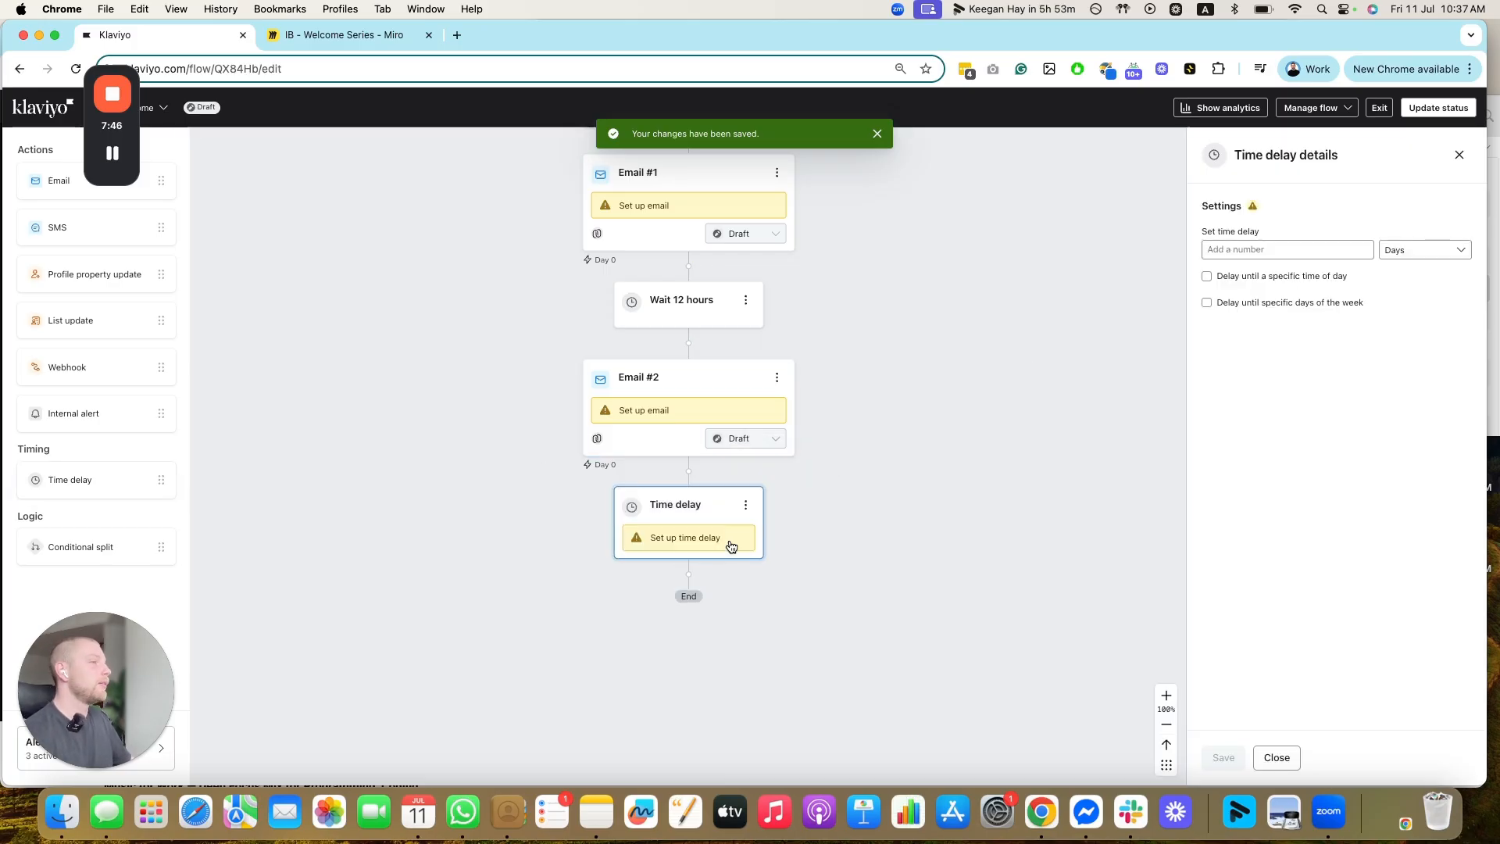
{"action": "left_click", "coordinate": [1252, 248]}
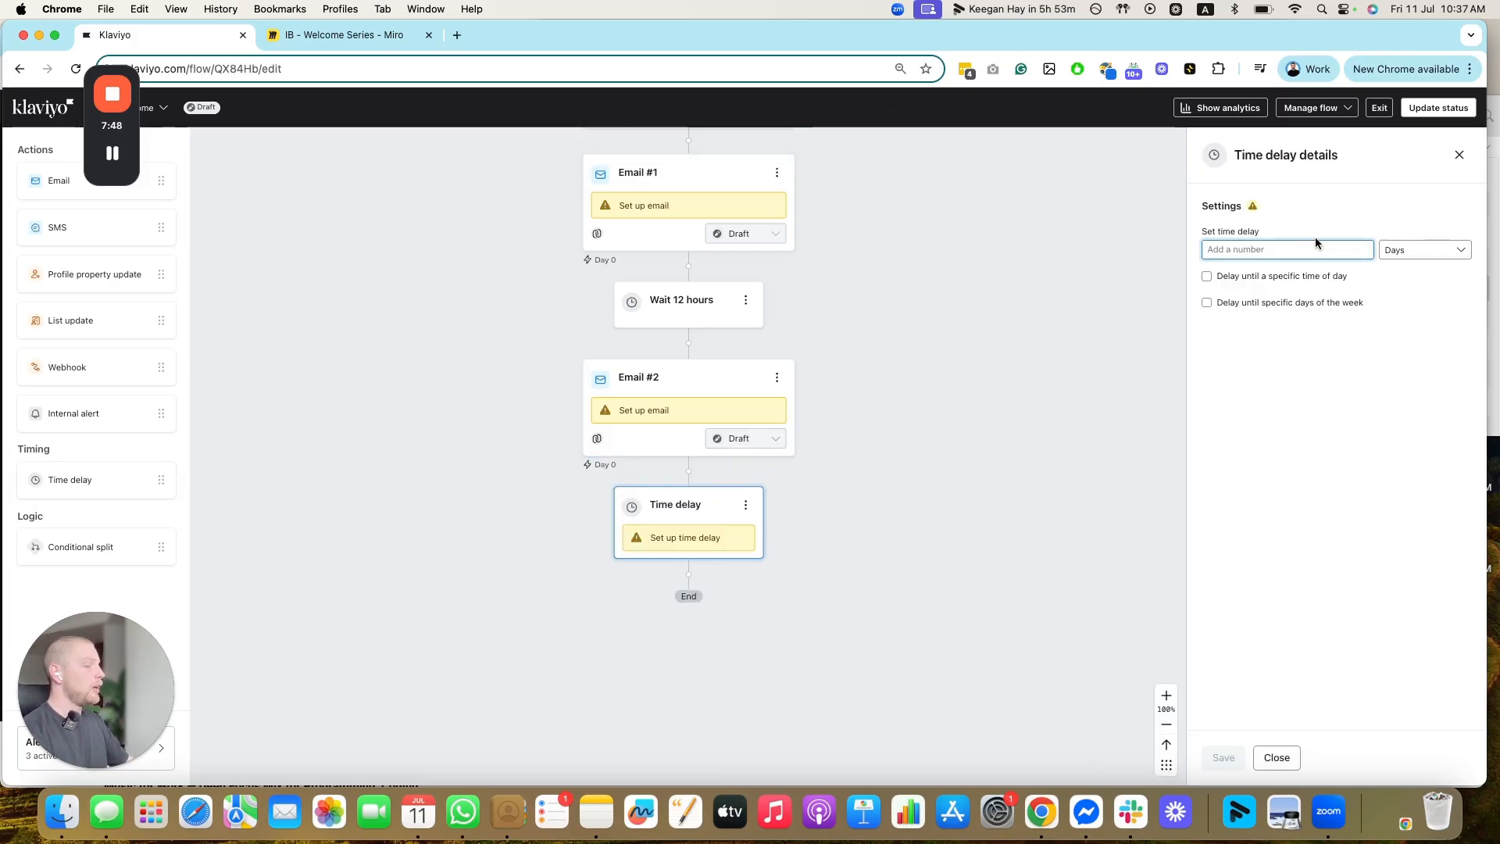
{"action": "type", "text": "1"}
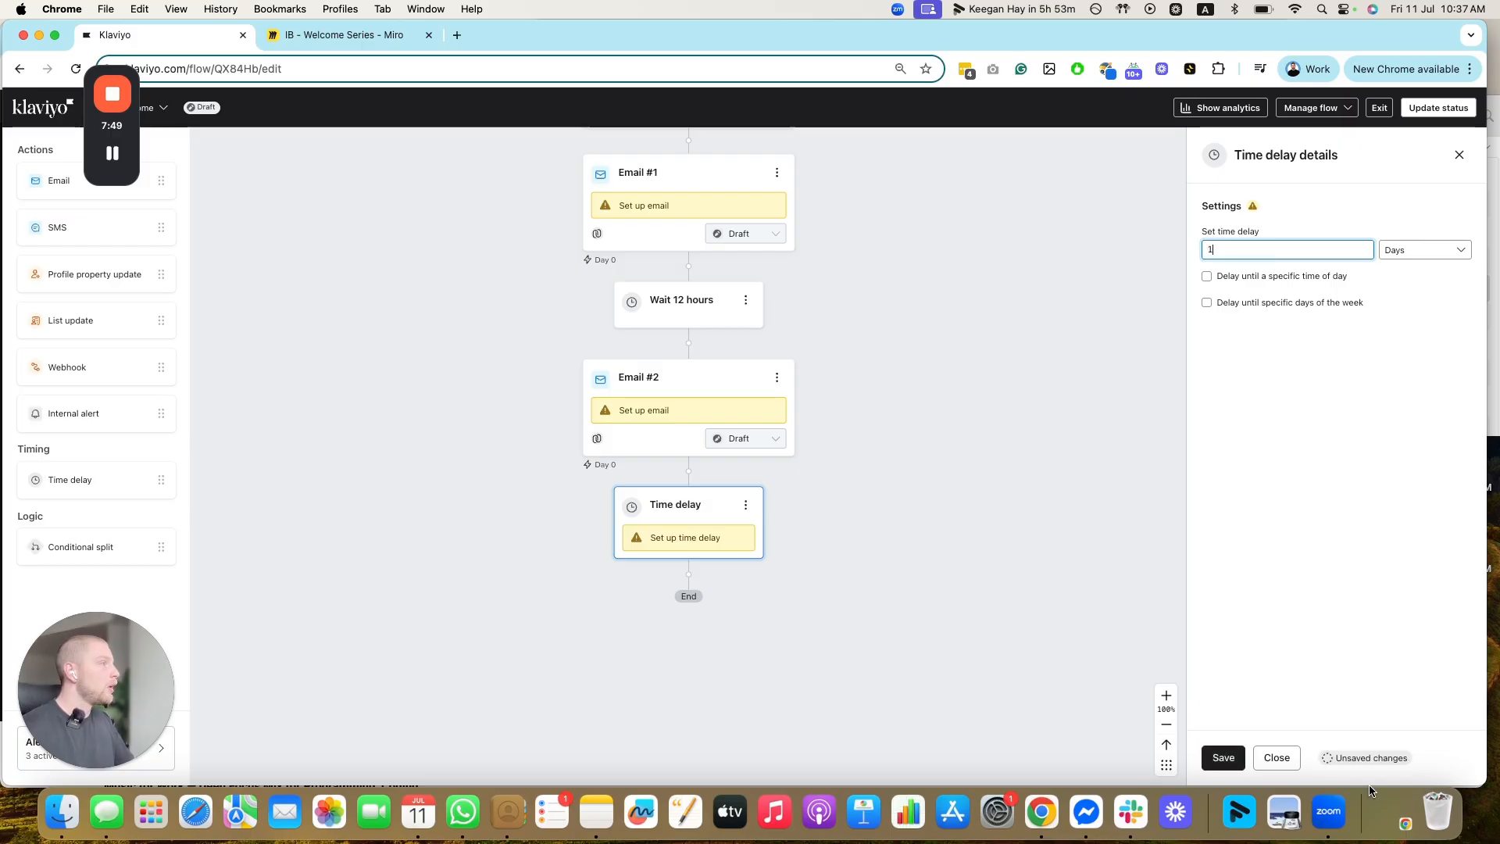
{"action": "left_click", "coordinate": [1224, 757]}
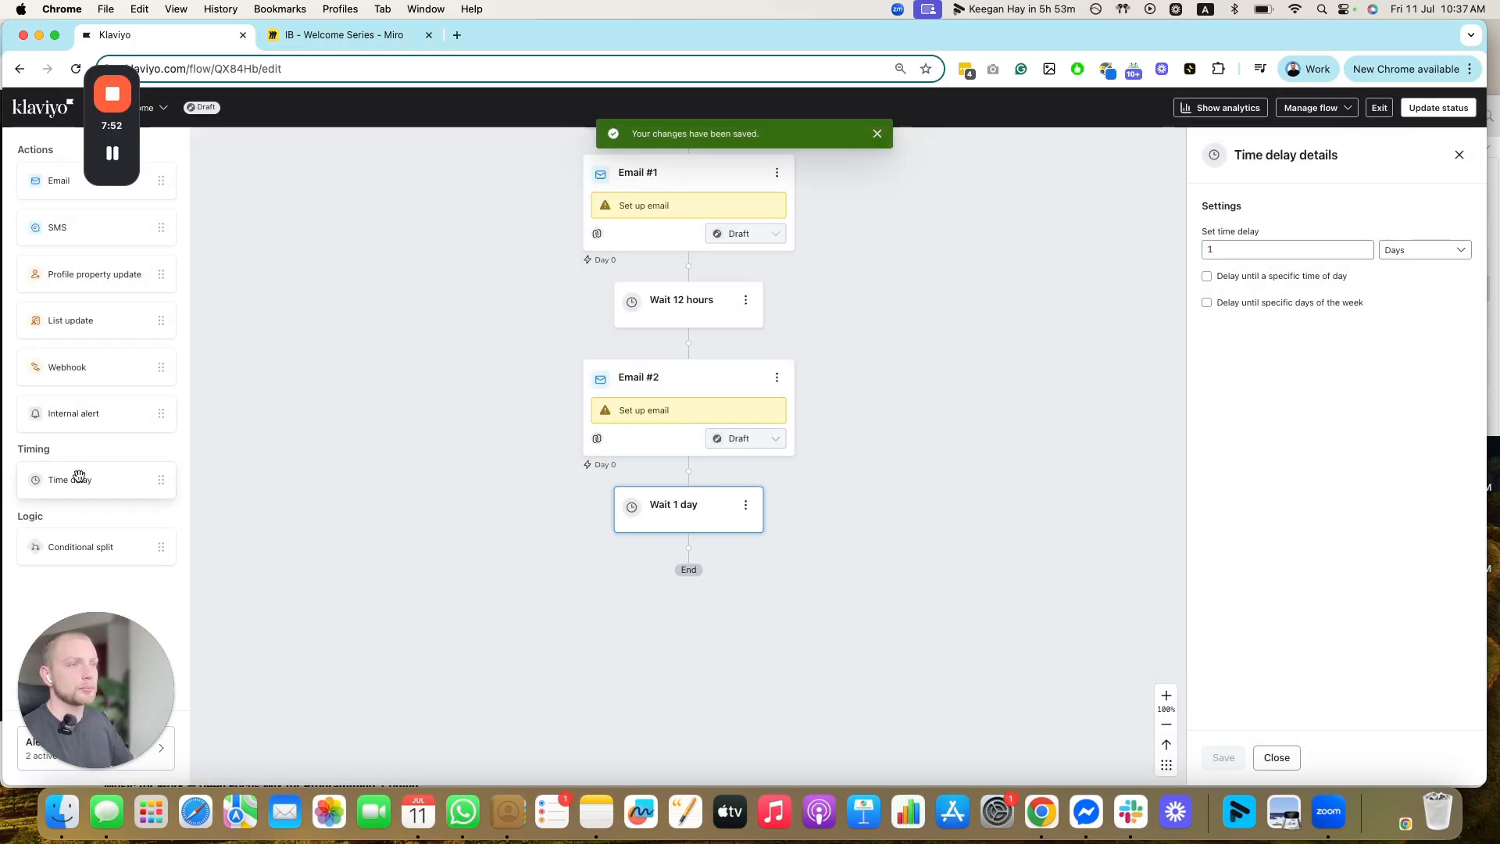
- Add a conditional split below the one-day wait and check its planned condition on the Miro board
{"action": "left_click_drag", "start_coordinate": [80, 547], "coordinate": [688, 567]}
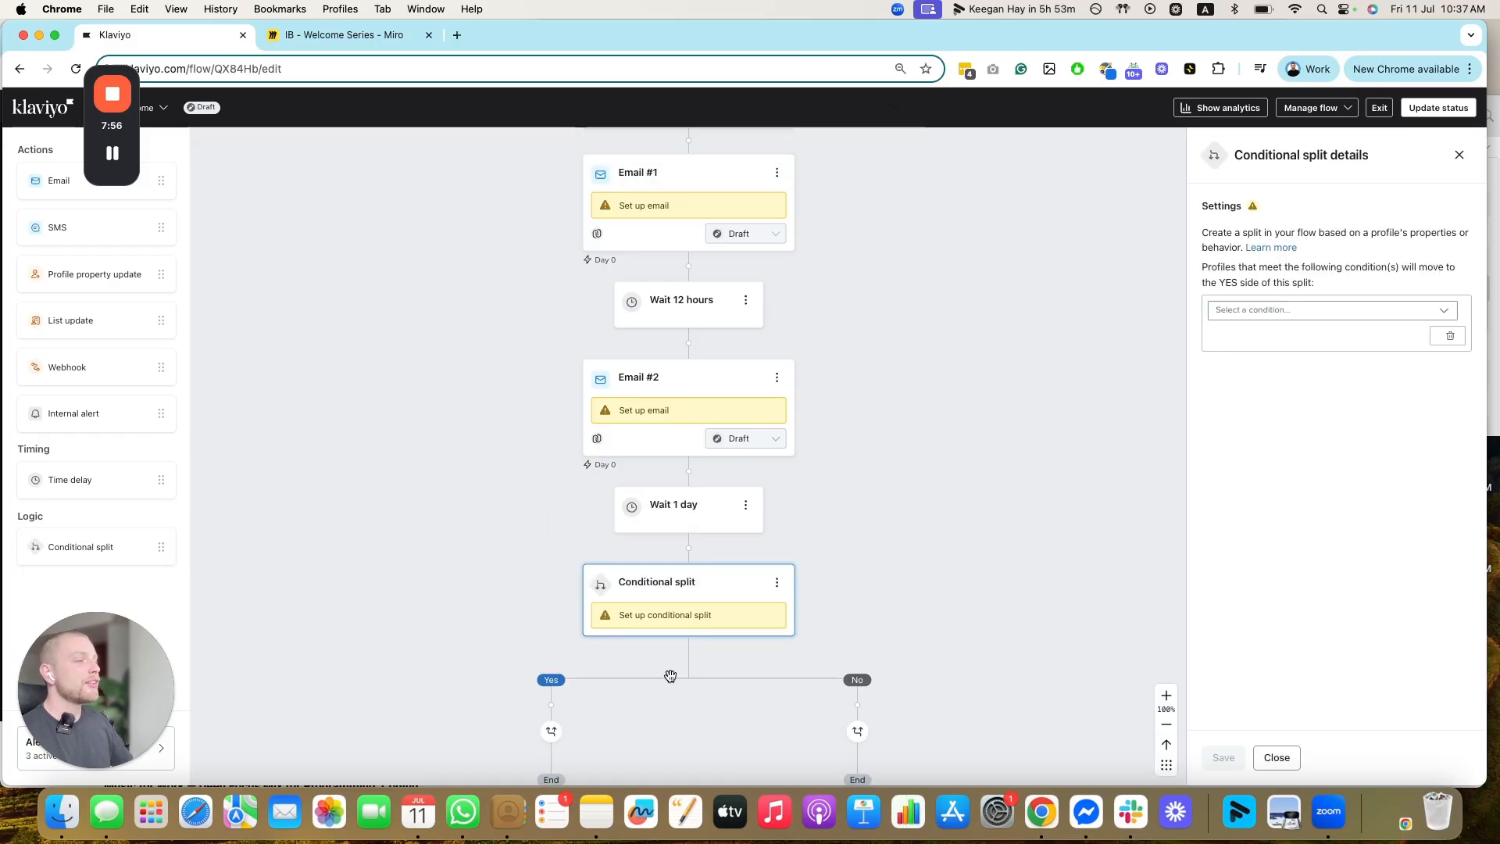
{"action": "left_click_drag", "start_coordinate": [670, 676], "coordinate": [760, 586]}
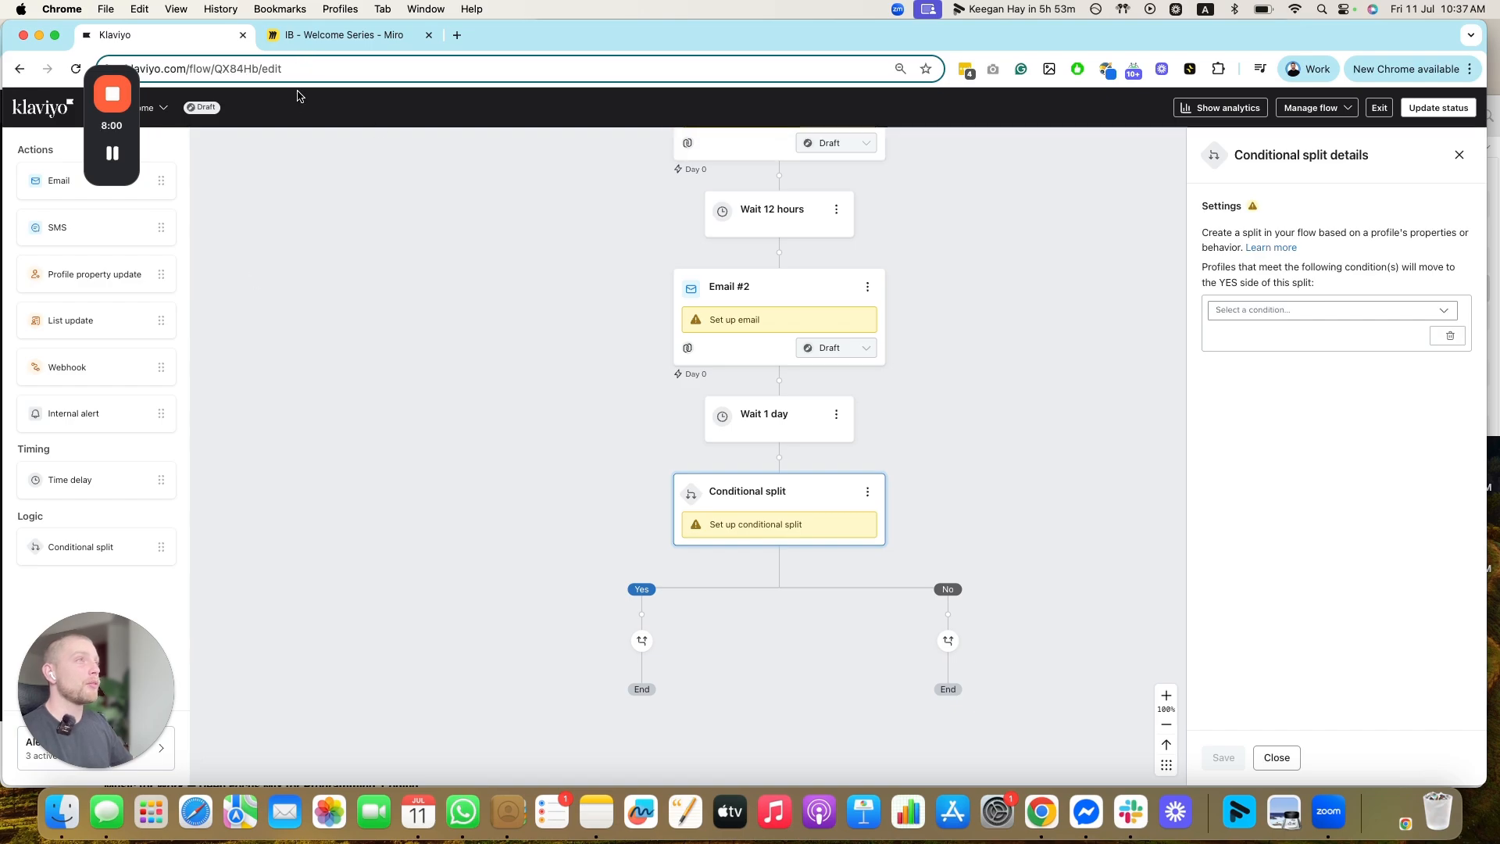
{"action": "left_click", "coordinate": [317, 39]}
{"action": "scroll", "coordinate": [817, 583], "scroll_direction": "up", "scroll_amount": 5}
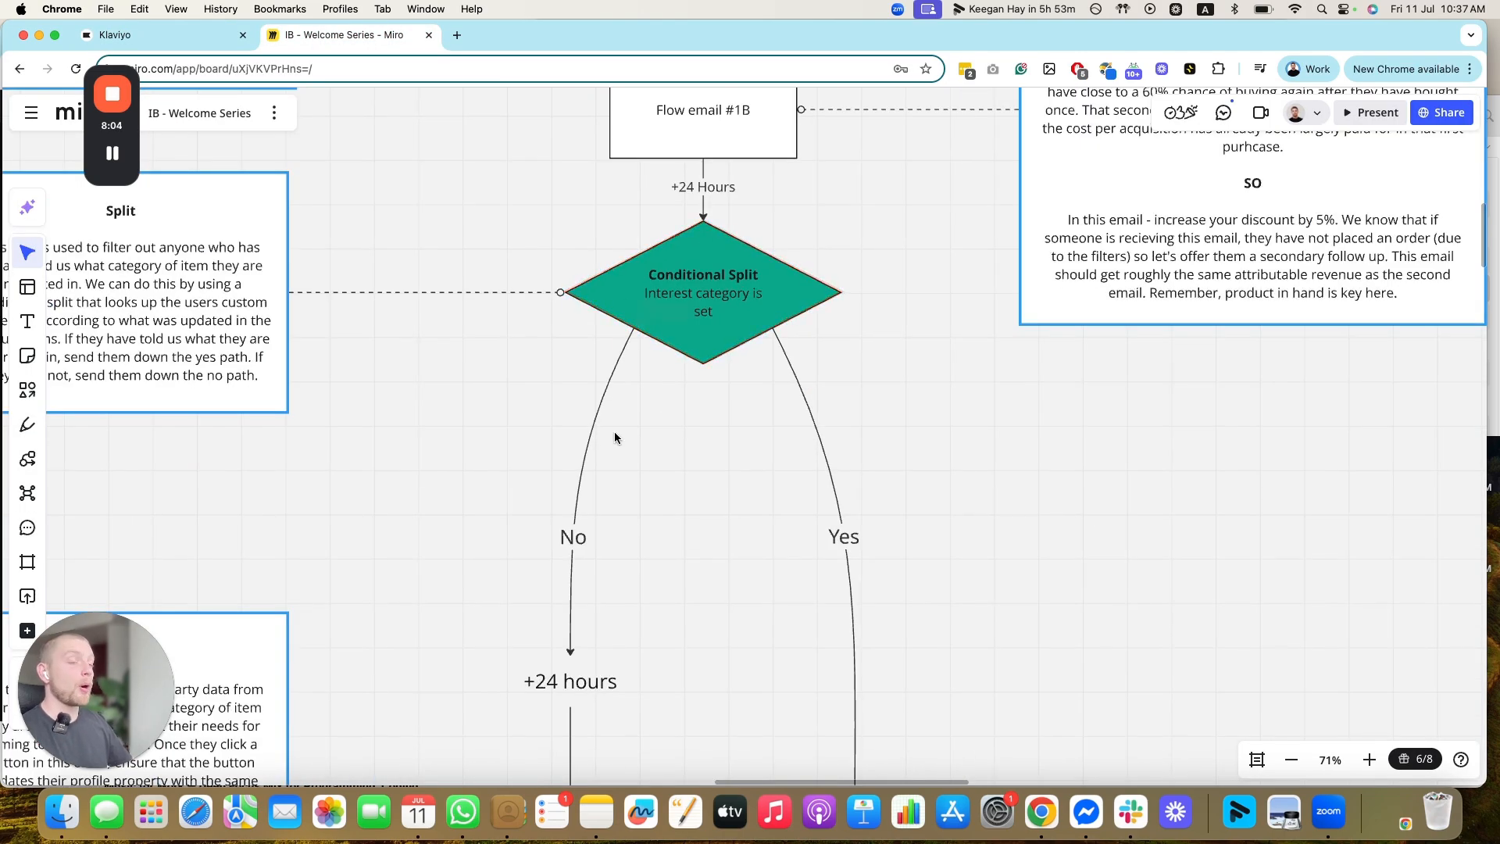
{"action": "scroll", "coordinate": [562, 518], "scroll_direction": "down", "scroll_amount": 5}
{"action": "scroll", "coordinate": [563, 518], "scroll_direction": "down", "scroll_amount": 3}
{"action": "scroll", "coordinate": [558, 522], "scroll_direction": "left", "scroll_amount": 2}
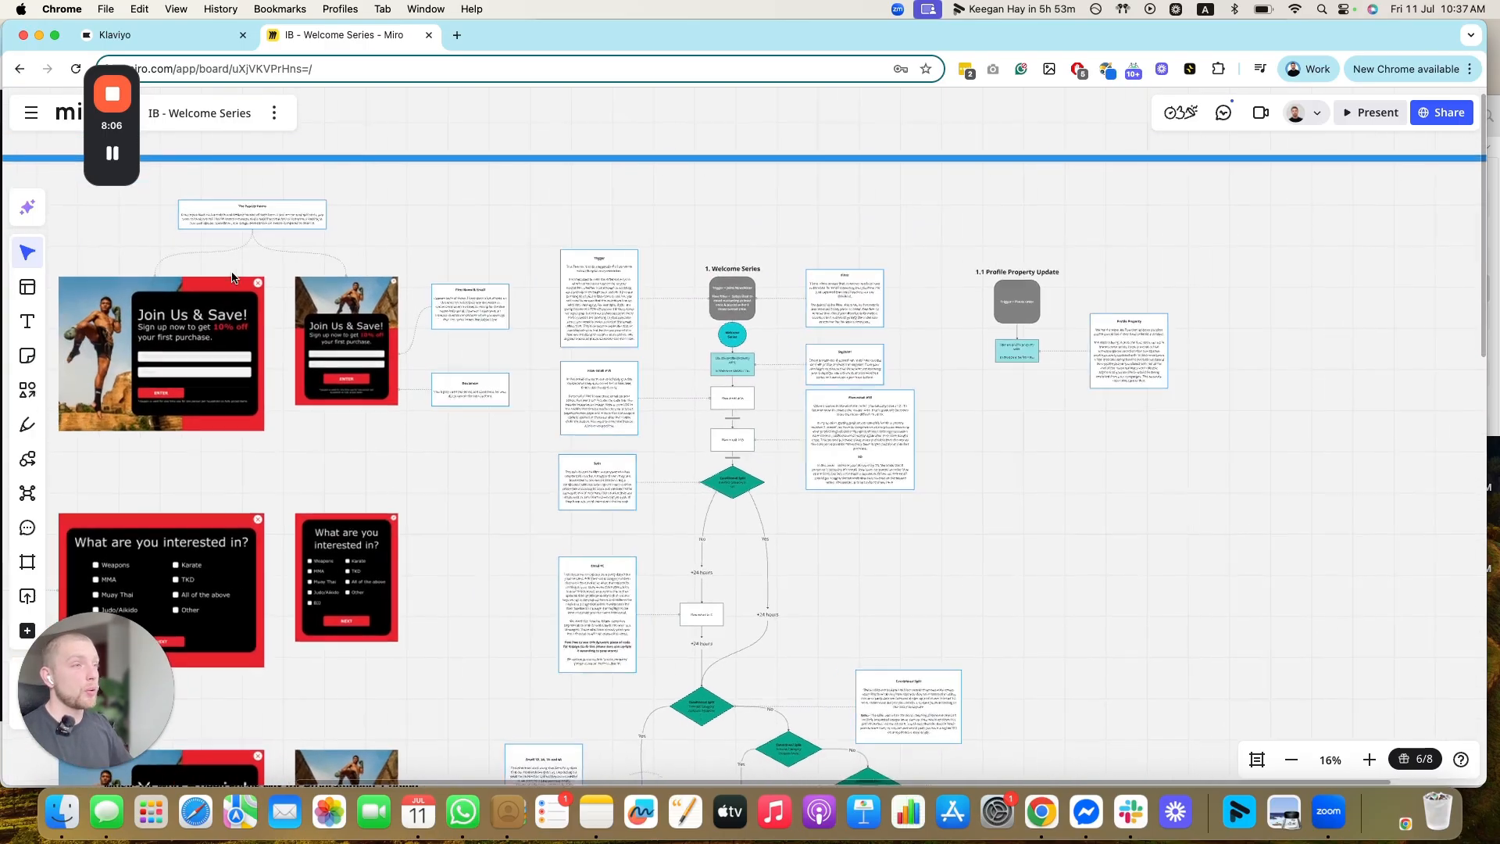
{"action": "left_click", "coordinate": [207, 39]}
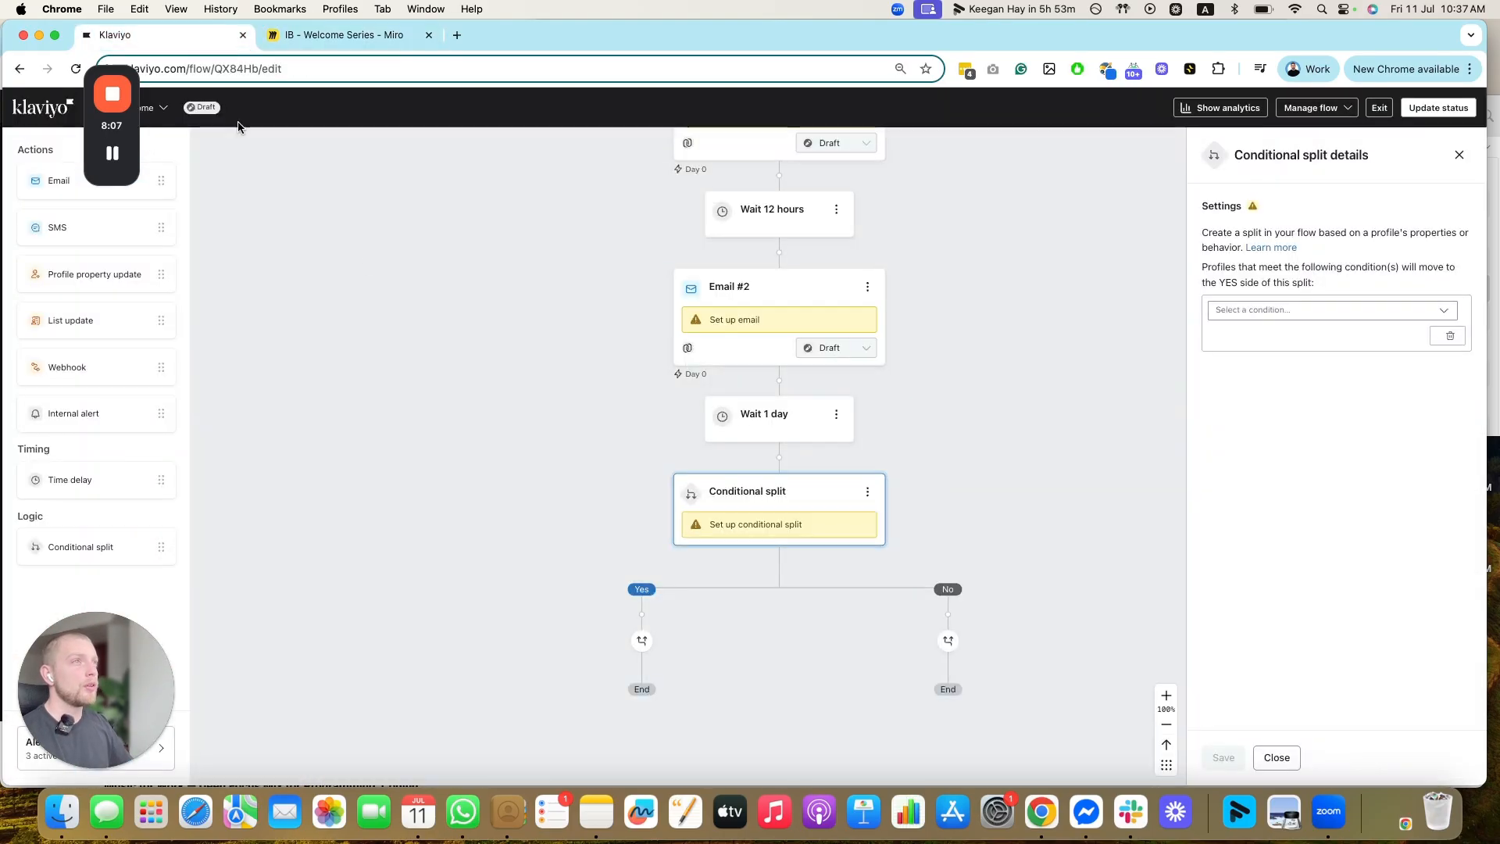
- Set the split condition to Properties about someone and search its dimensions for "interest category"
{"action": "left_click", "coordinate": [1343, 311]}
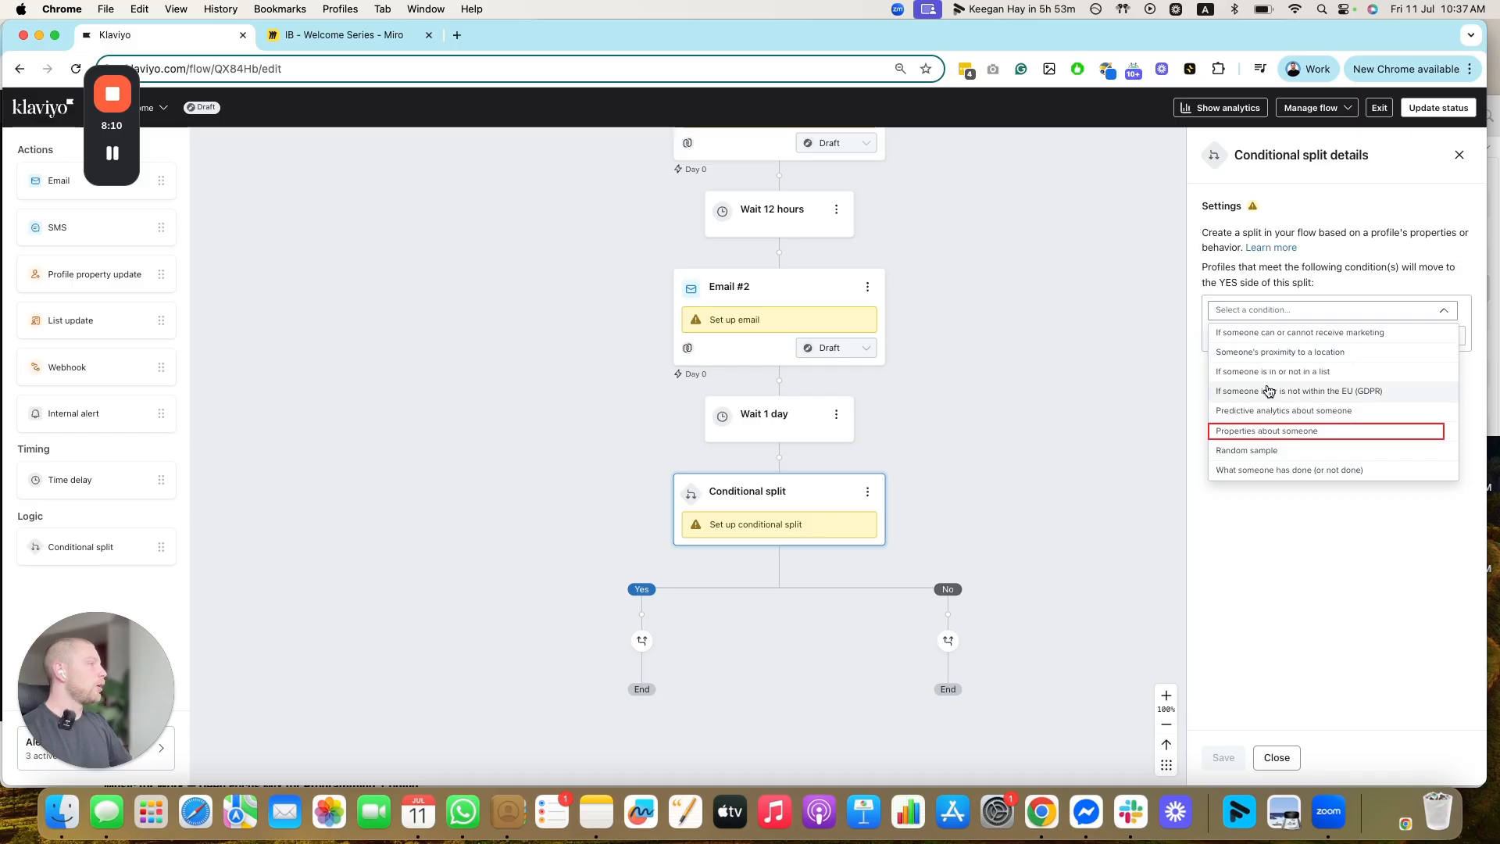
{"action": "left_click", "coordinate": [1254, 431]}
{"action": "left_click", "coordinate": [1292, 347]}
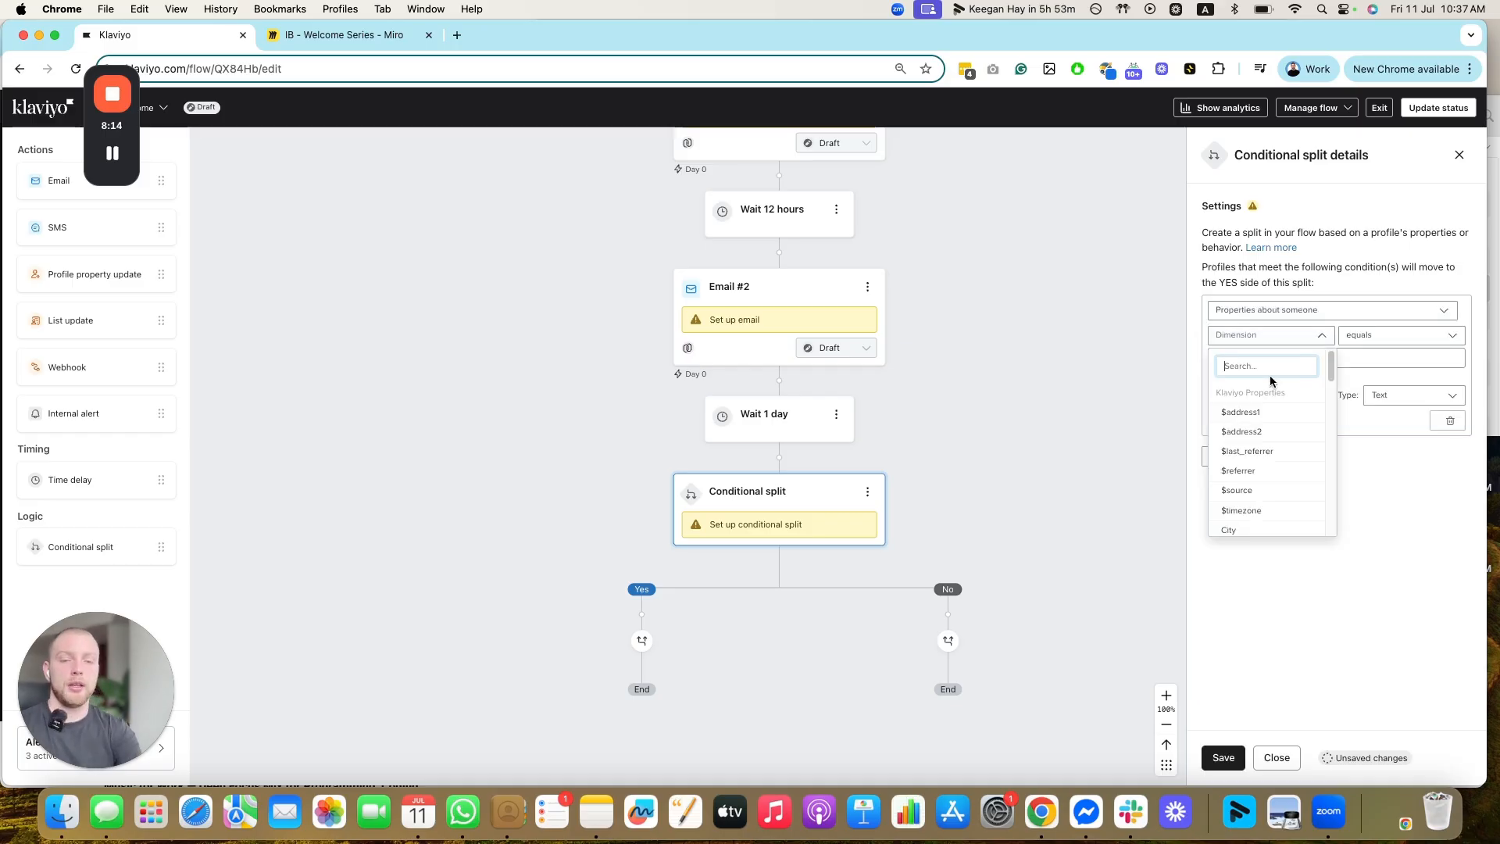
{"action": "type", "text": "inter"}
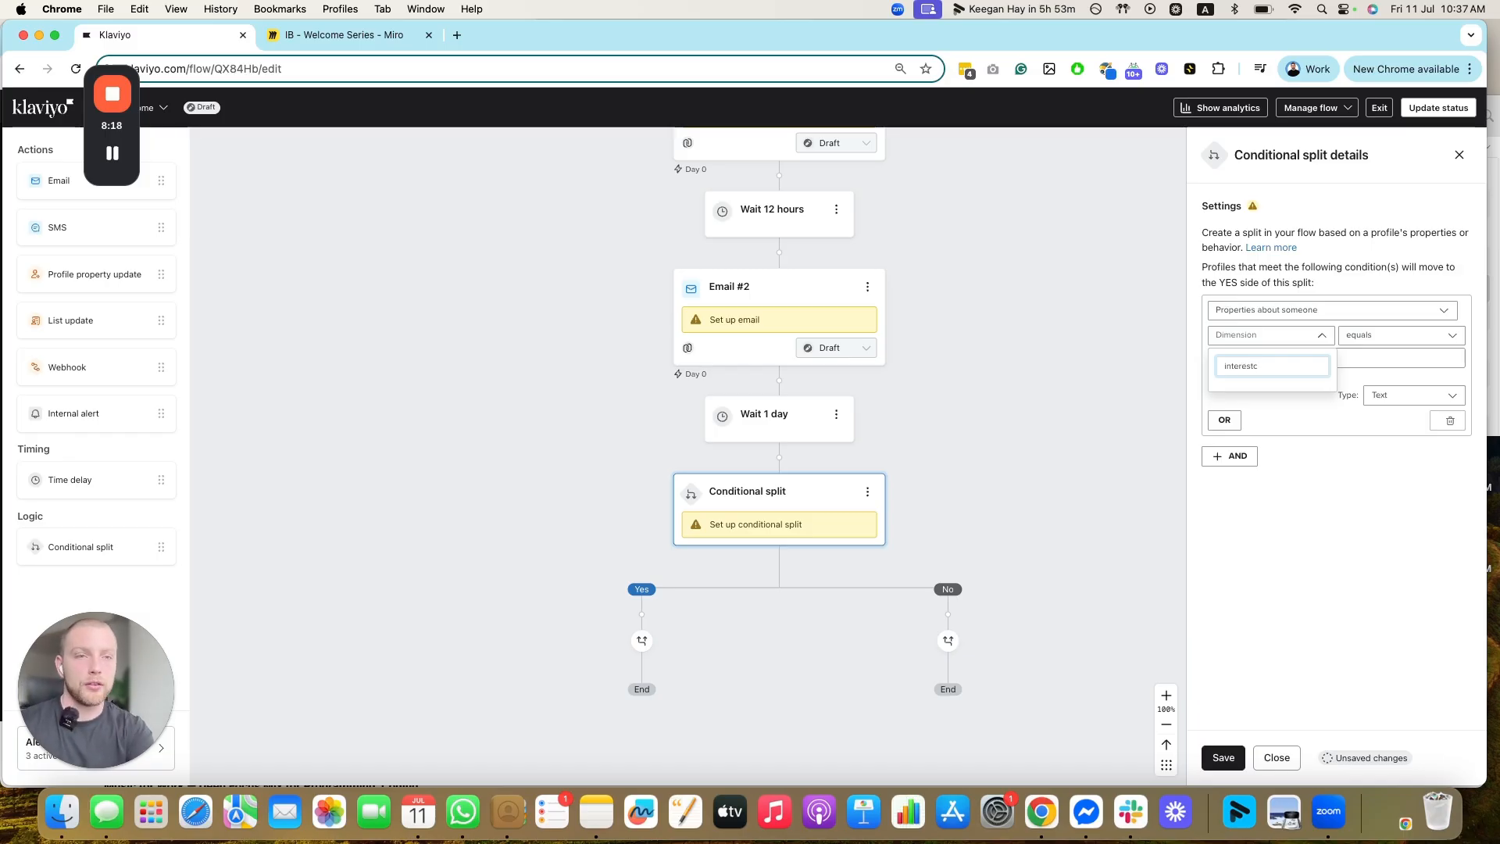
{"action": "type", "text": "est category"}
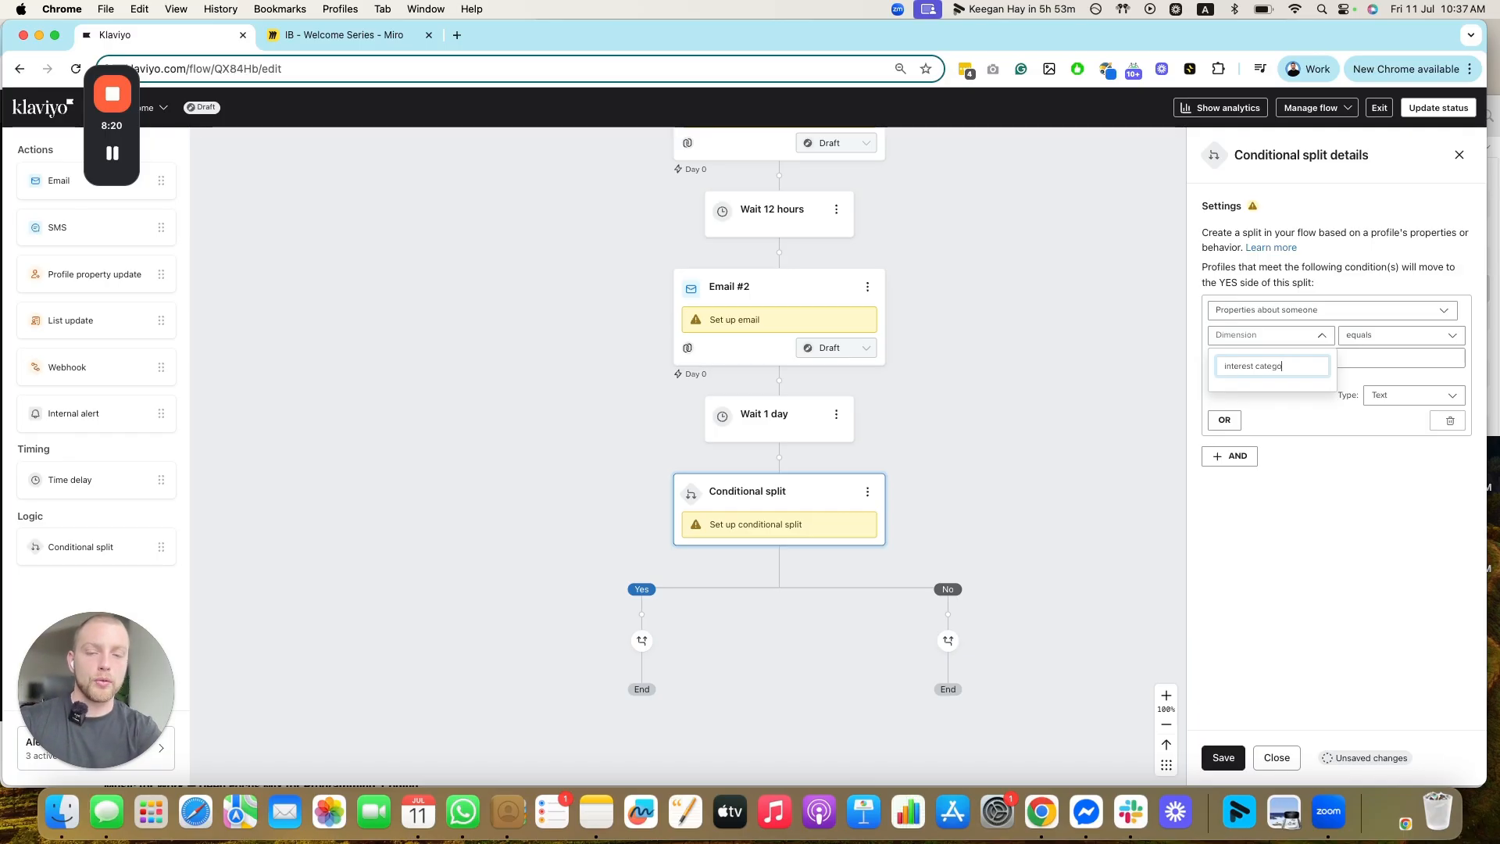
- Duplicate the Klaviyo flow tab, open the sign-up forms list in the copy, and switch to the Miro board
{"action": "right_click", "coordinate": [197, 37]}
{"action": "left_click", "coordinate": [221, 135]}
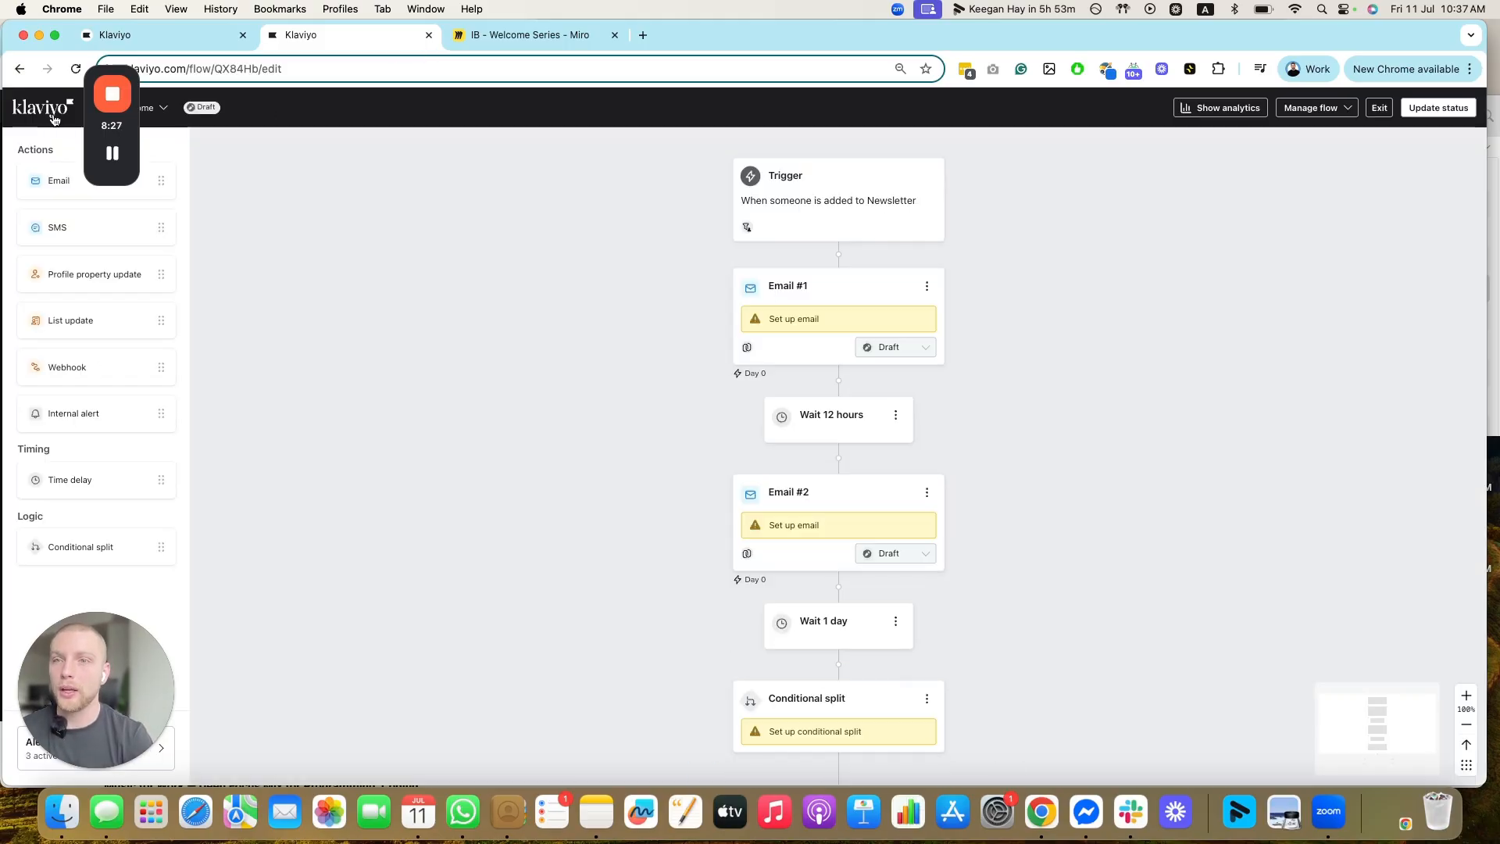
{"action": "left_click", "coordinate": [54, 119]}
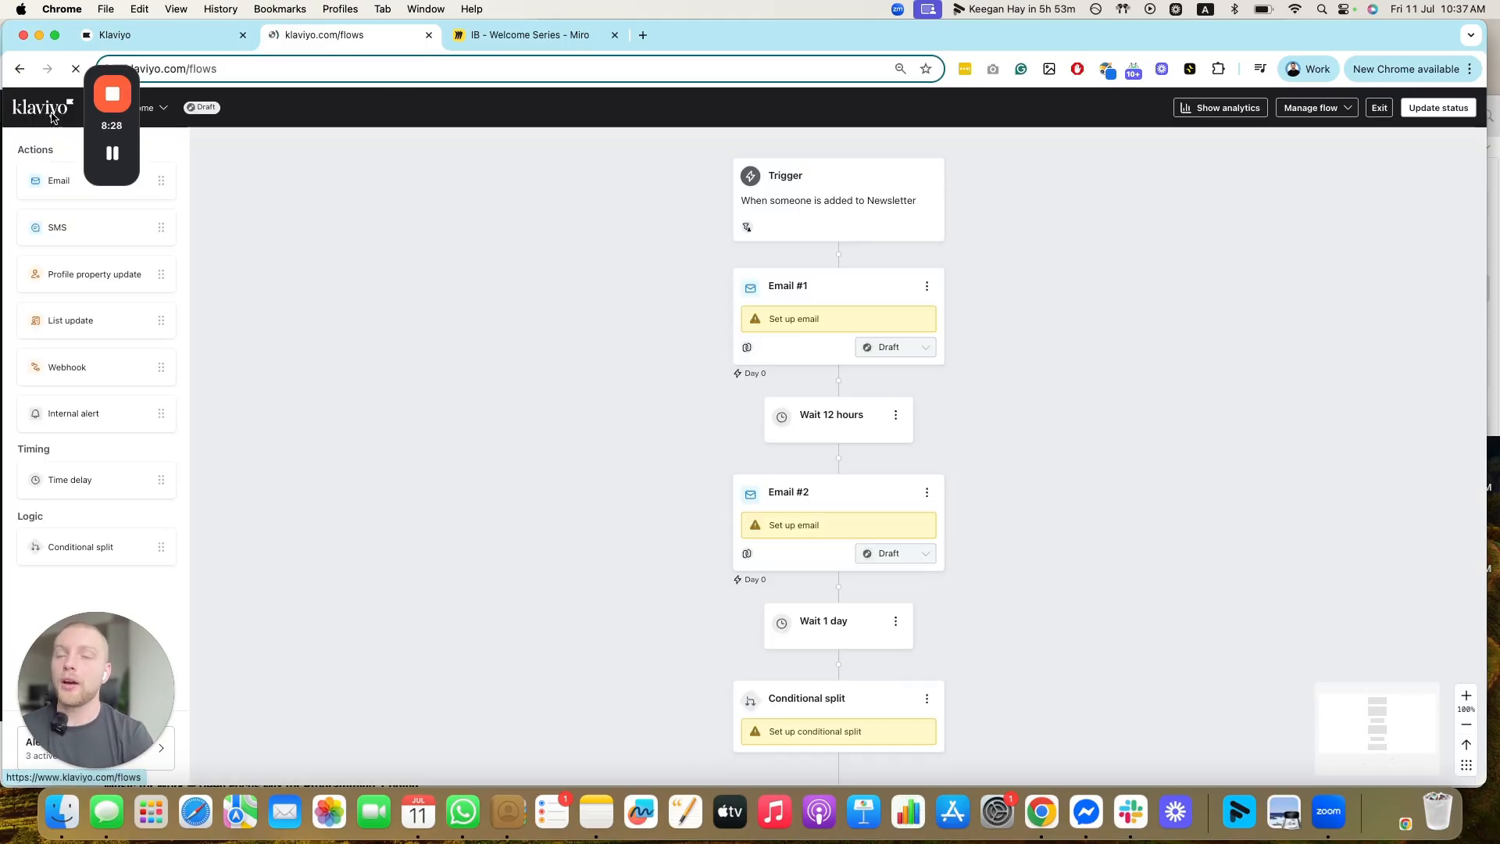
{"action": "left_click", "coordinate": [60, 248]}
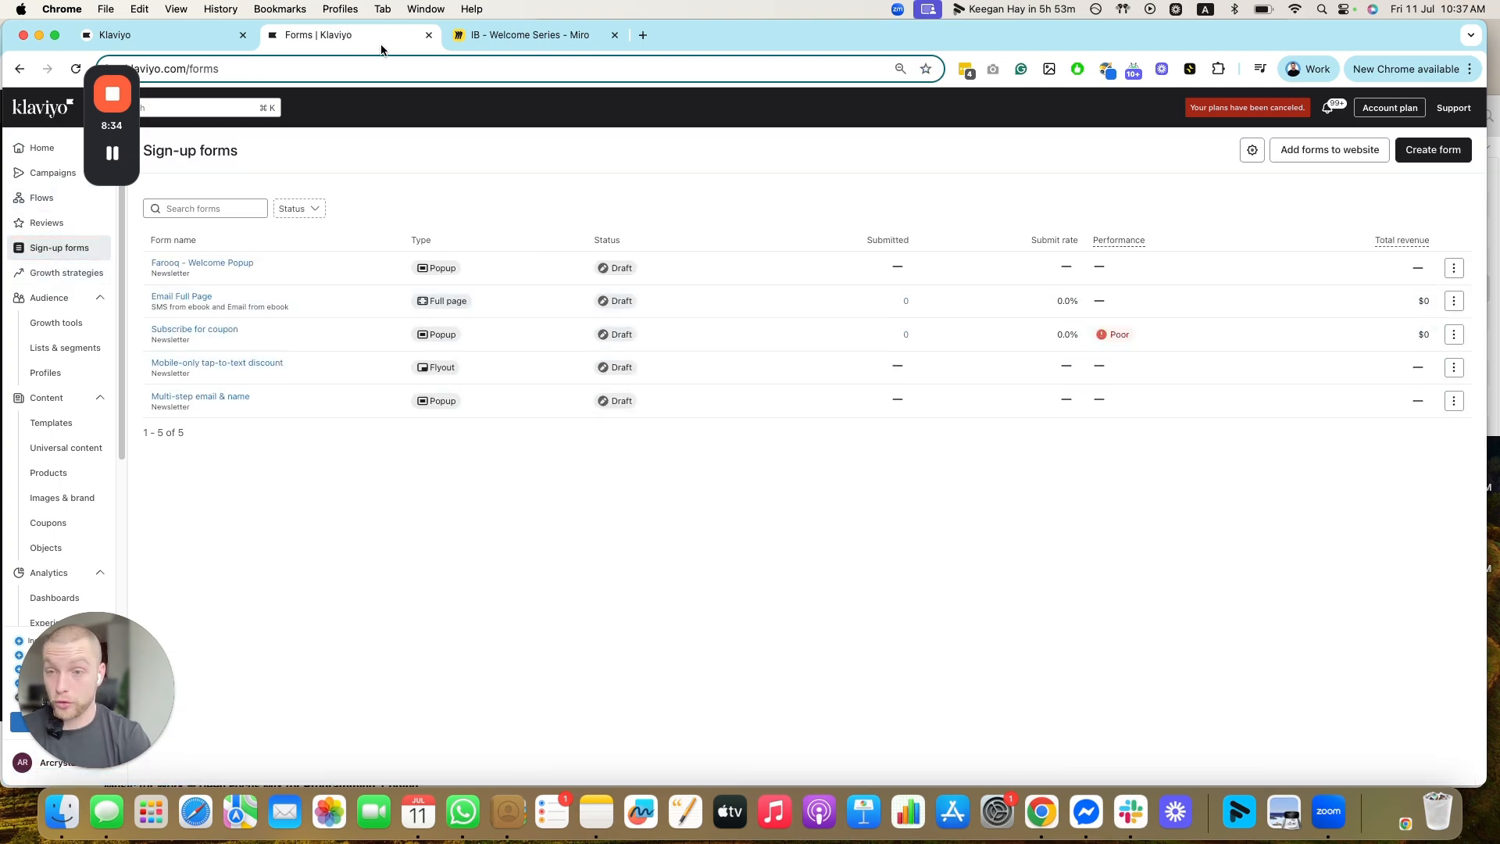
{"action": "left_click", "coordinate": [528, 36]}
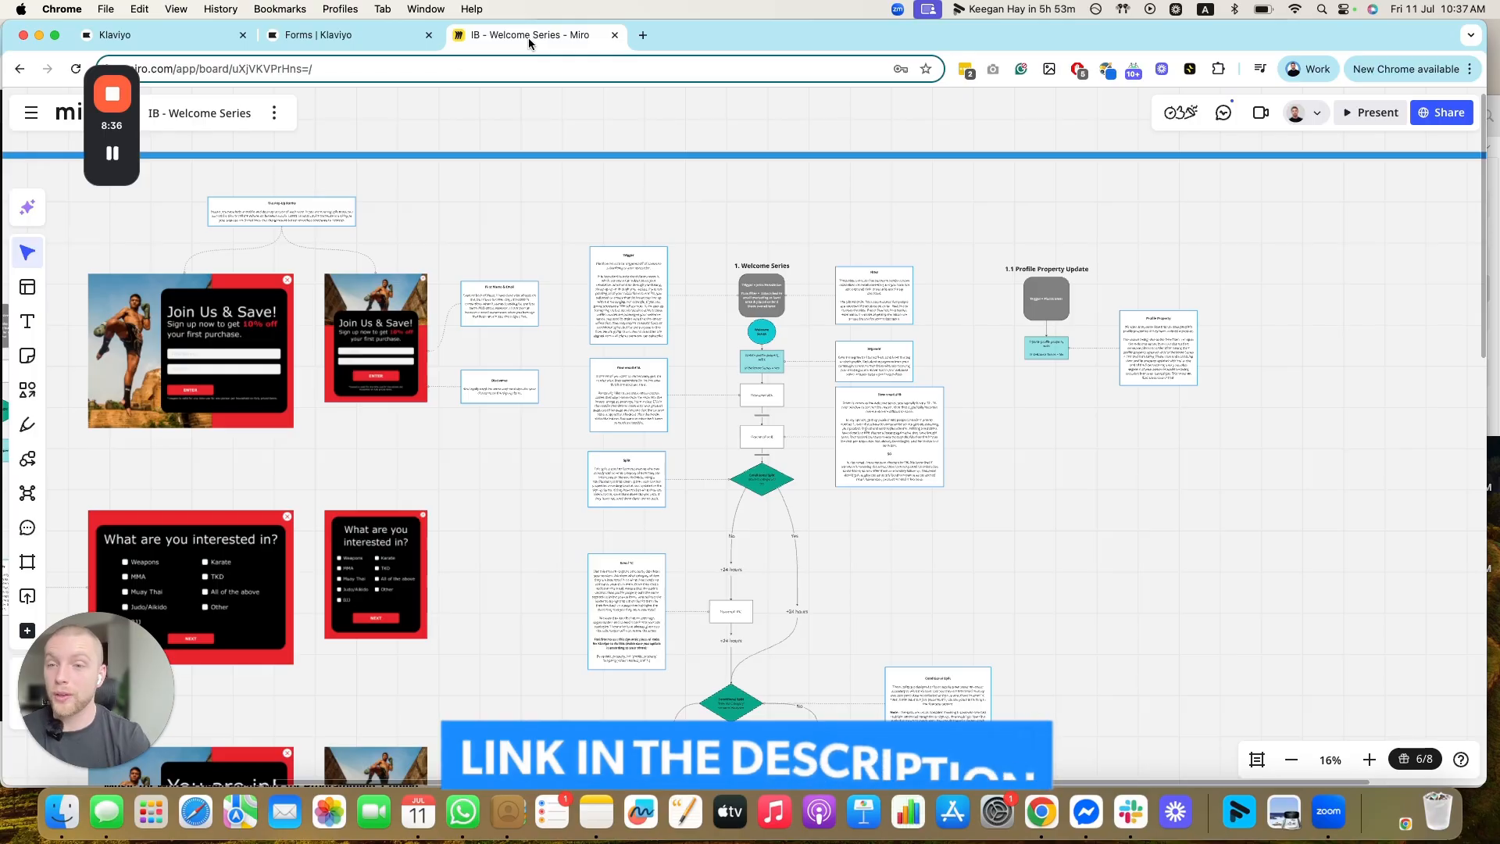
- Examine the "What are you interested in?" pop-up mockups and their interest options on the Miro board
{"action": "scroll", "coordinate": [386, 677], "scroll_direction": "down", "scroll_amount": 2}
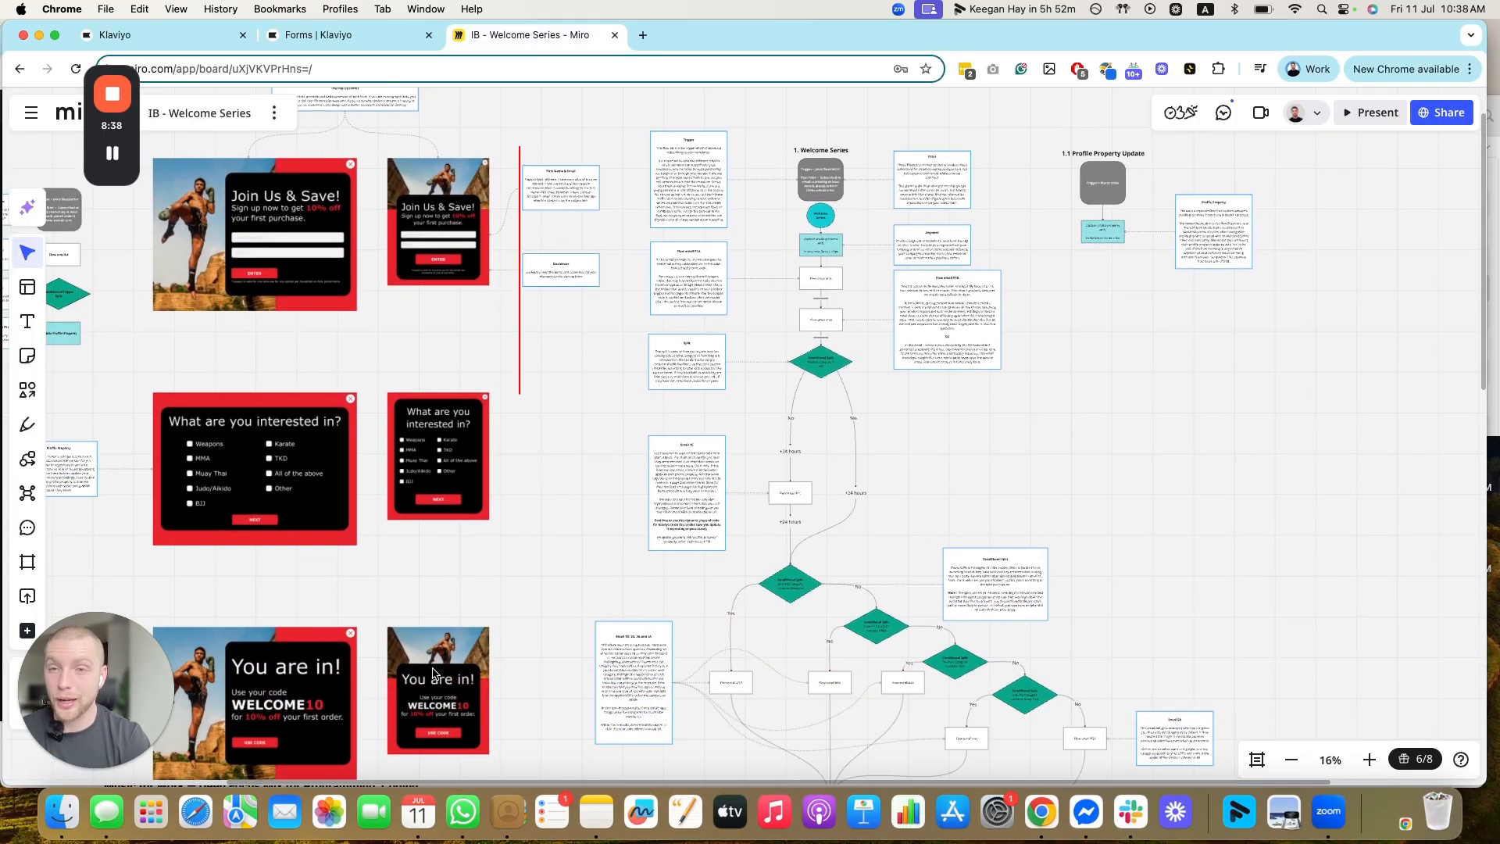
{"action": "scroll", "coordinate": [304, 620], "scroll_direction": "up", "scroll_amount": 1}
{"action": "scroll", "coordinate": [346, 514], "scroll_direction": "up", "scroll_amount": 5}
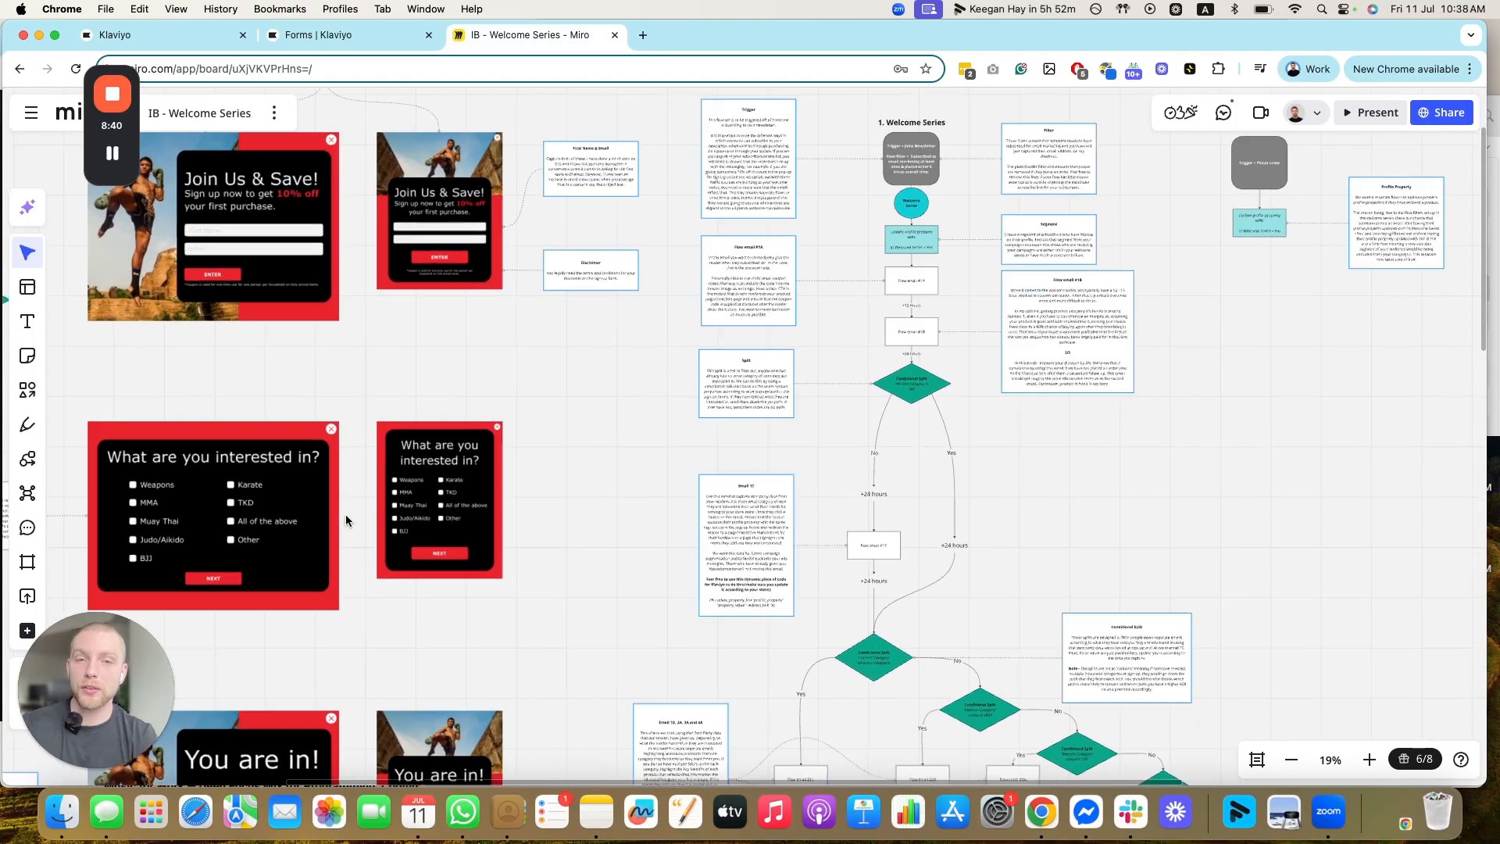
{"action": "scroll", "coordinate": [346, 520], "scroll_direction": "left", "scroll_amount": 6}
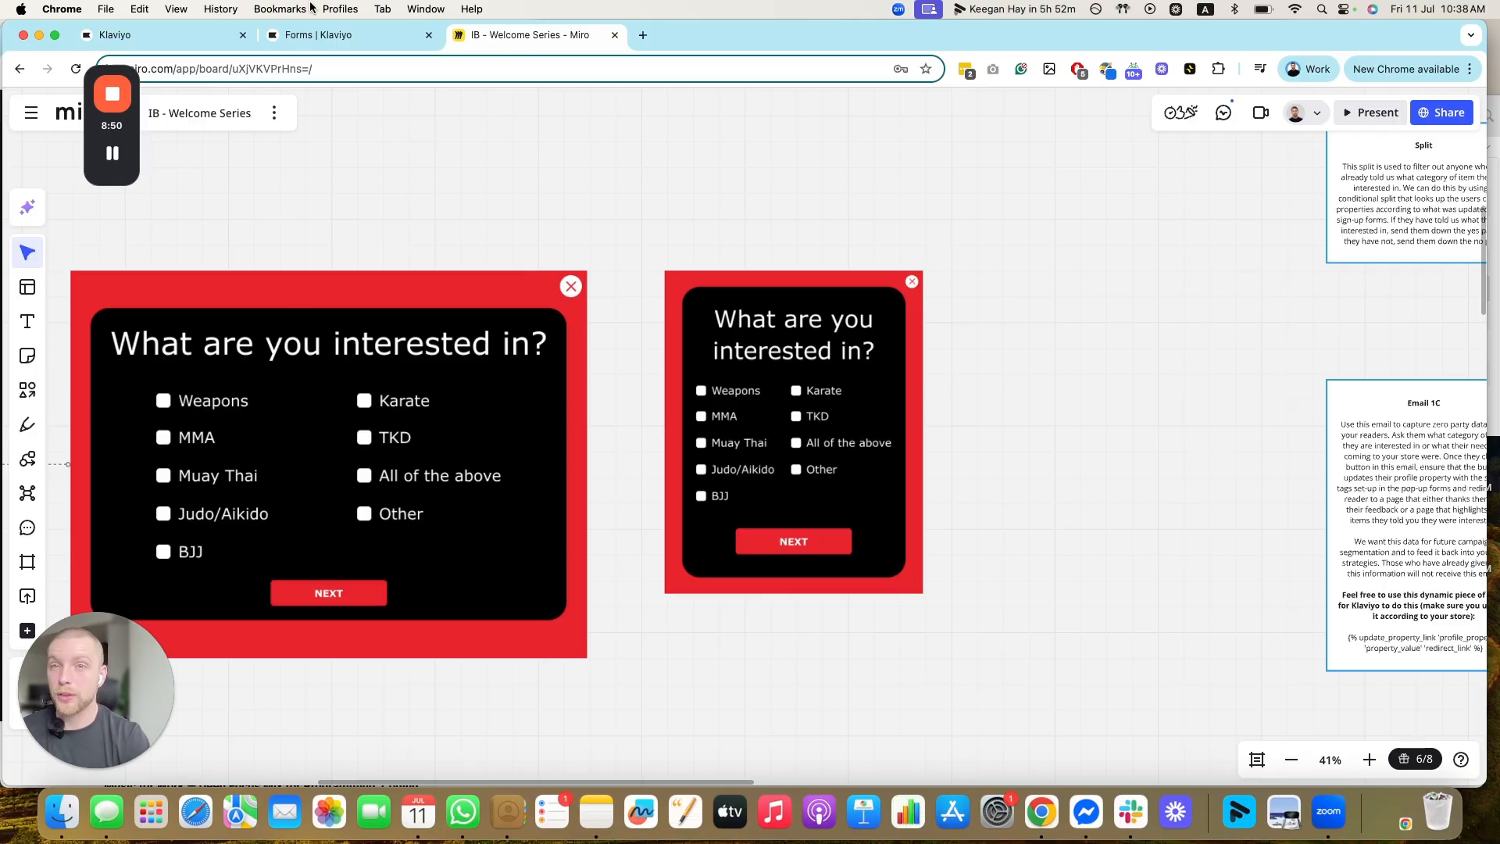
- Switch to the Klaviyo desktop sign-up form and inspect the interest multi-checkbox block's profile property, labels and value options
{"action": "left_click", "coordinate": [306, 35]}
{"action": "mouse_move", "coordinate": [121, 167]}
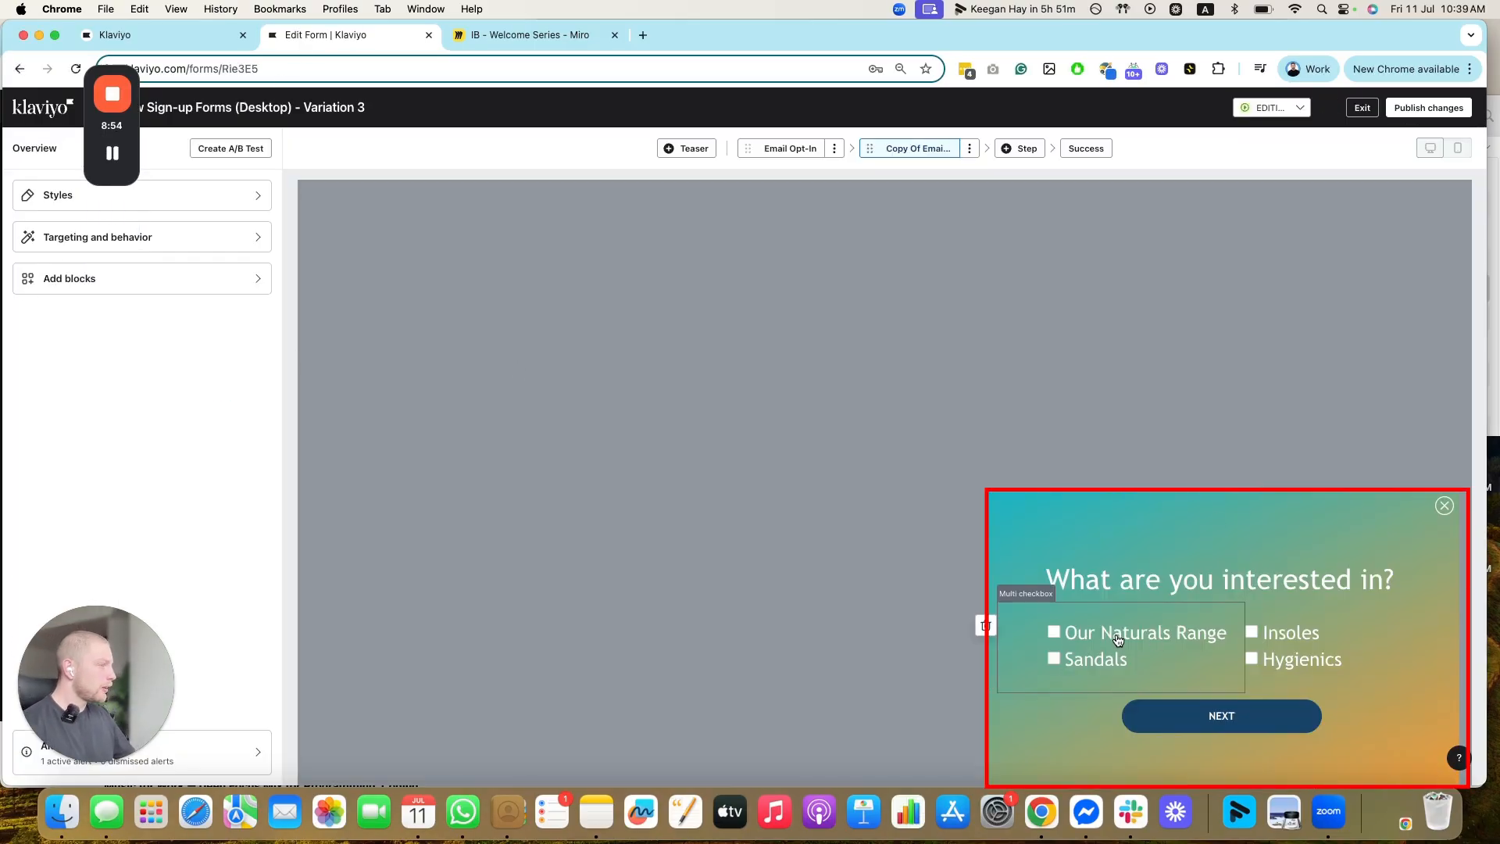
{"action": "left_click", "coordinate": [1152, 636]}
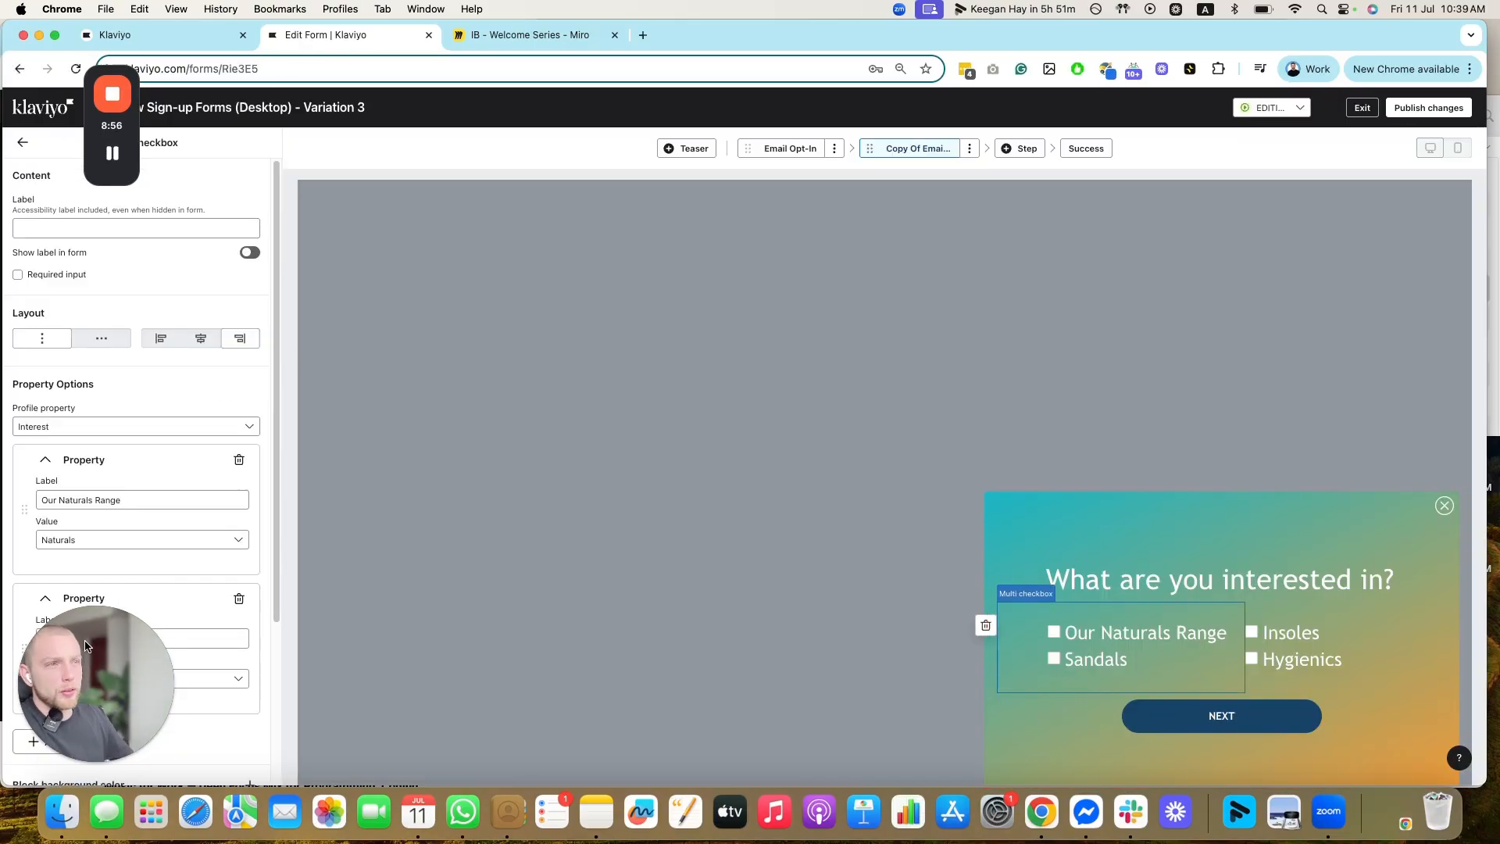
{"action": "left_click_drag", "start_coordinate": [86, 645], "coordinate": [435, 236]}
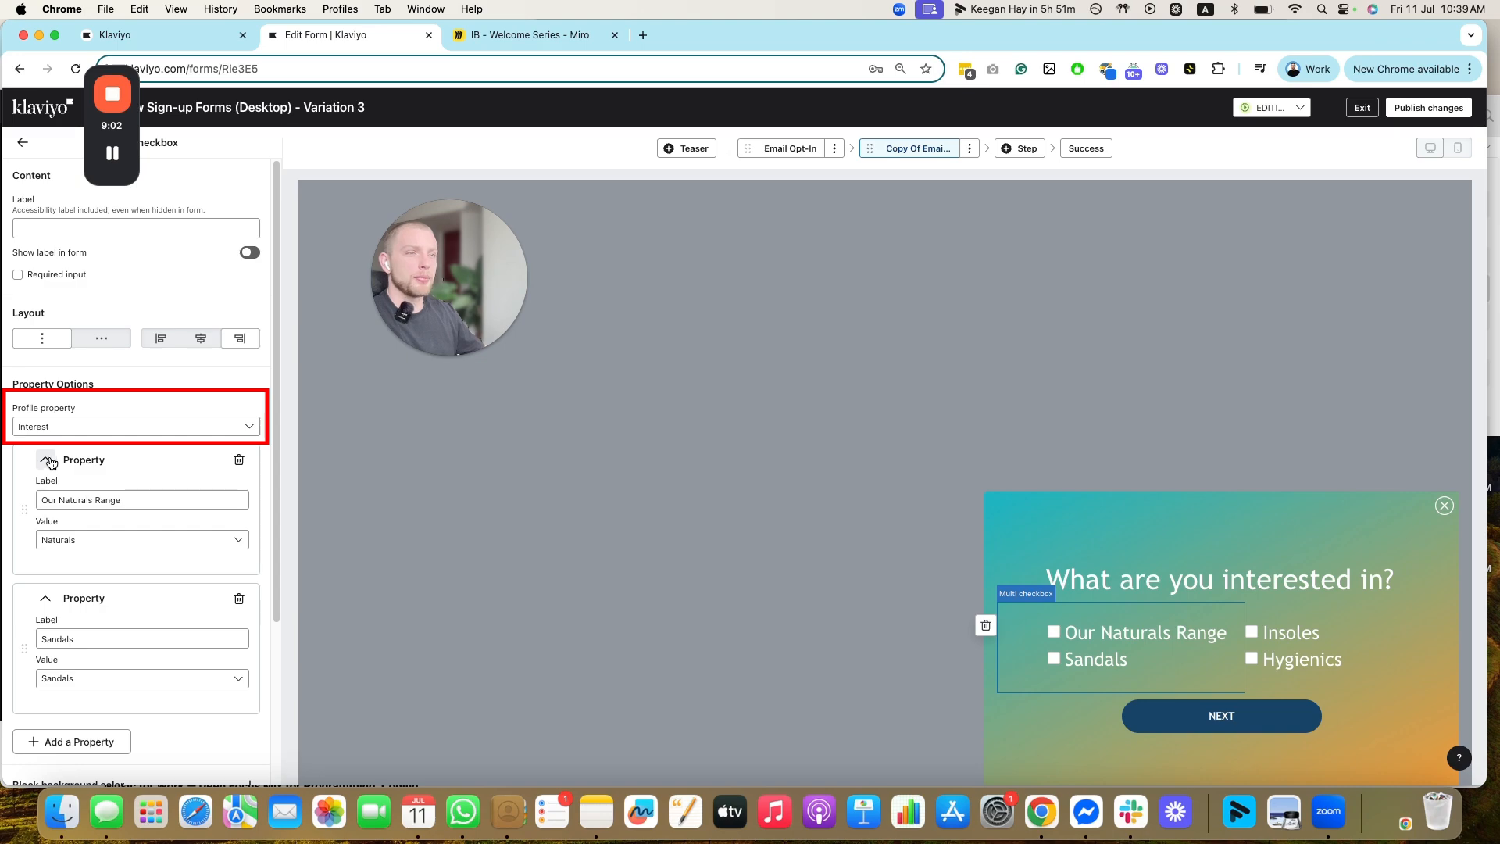
{"action": "left_click", "coordinate": [47, 500]}
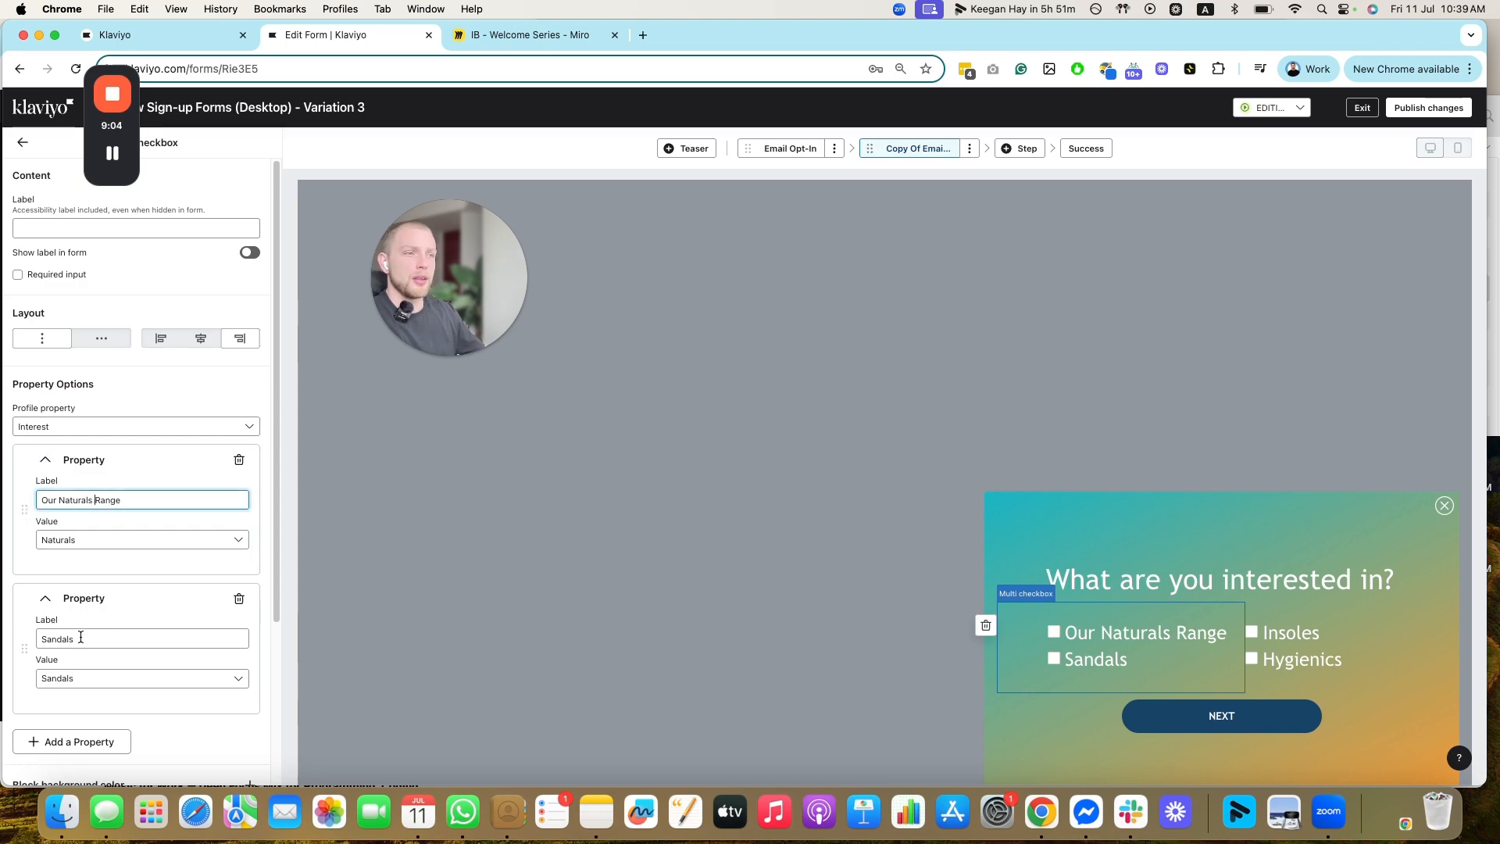
{"action": "left_click", "coordinate": [187, 678]}
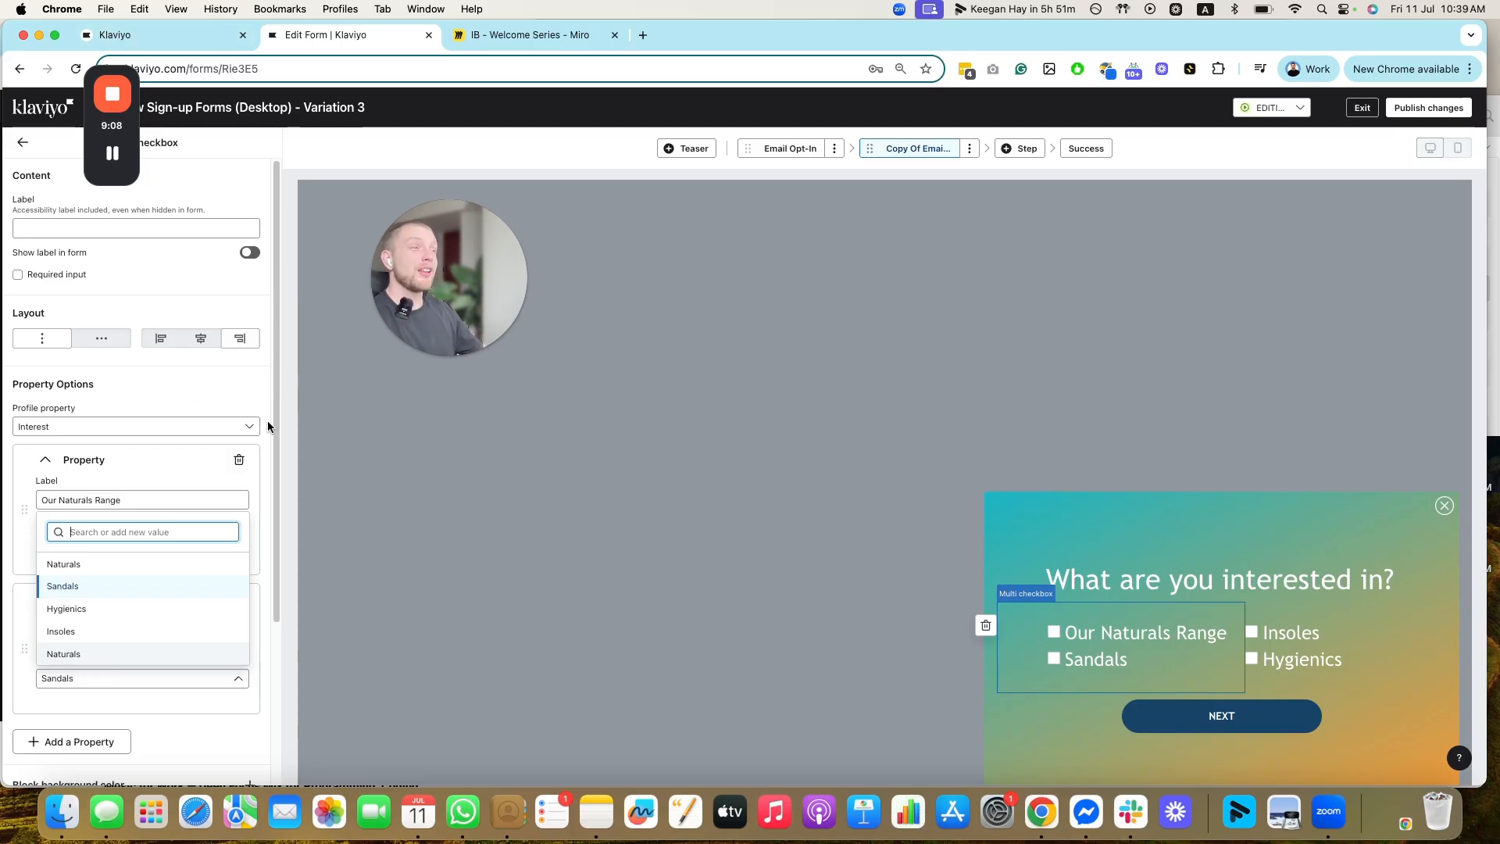
{"action": "left_click", "coordinate": [340, 221]}
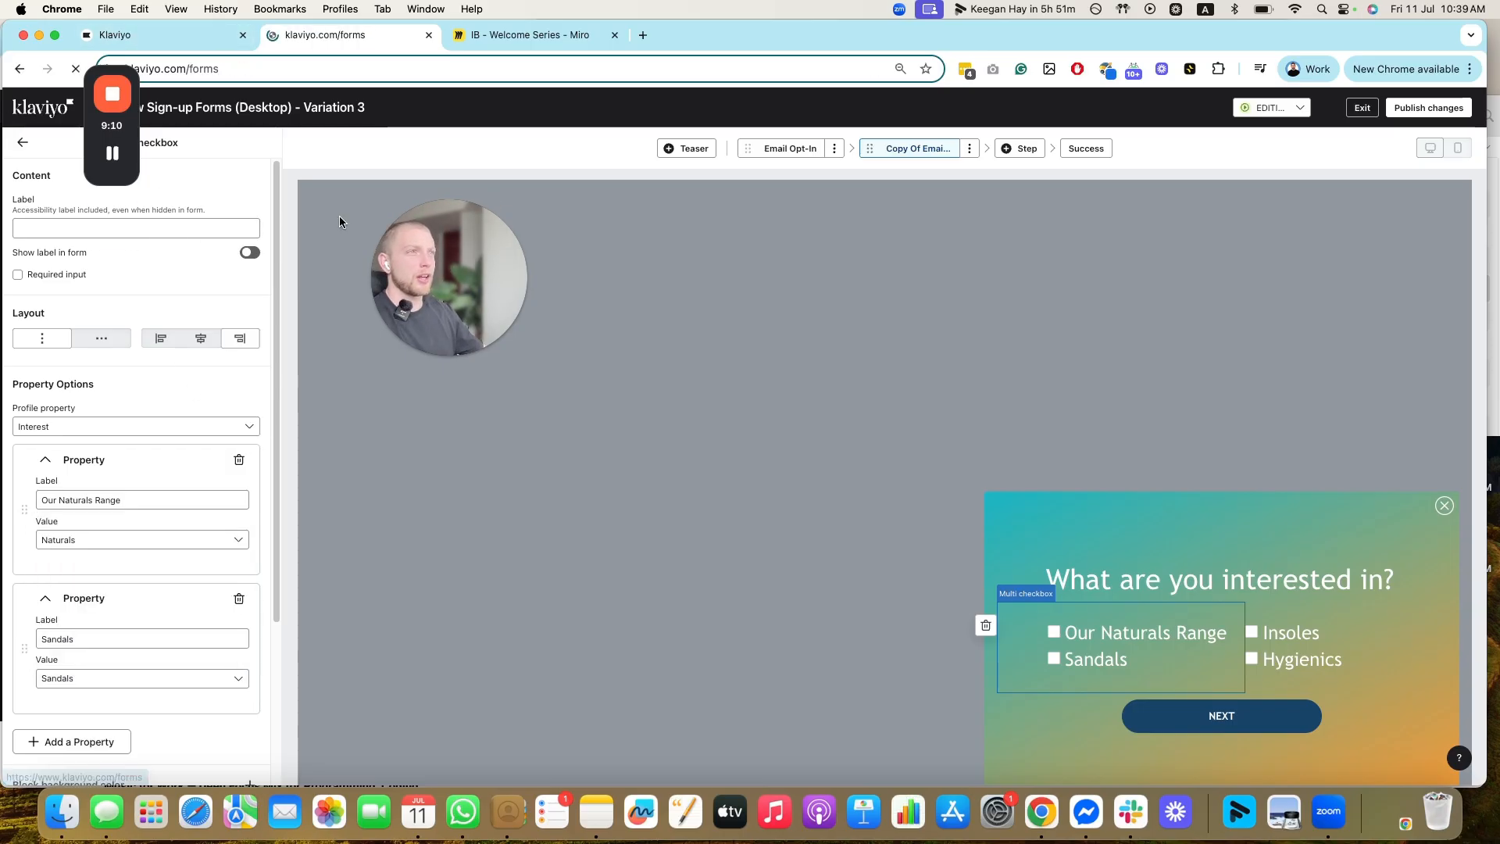
- Open the first customer profile in the Klaviyo profiles list and add the custom property "interest category" with the value "chicken"
{"action": "key", "text": "super+1"}
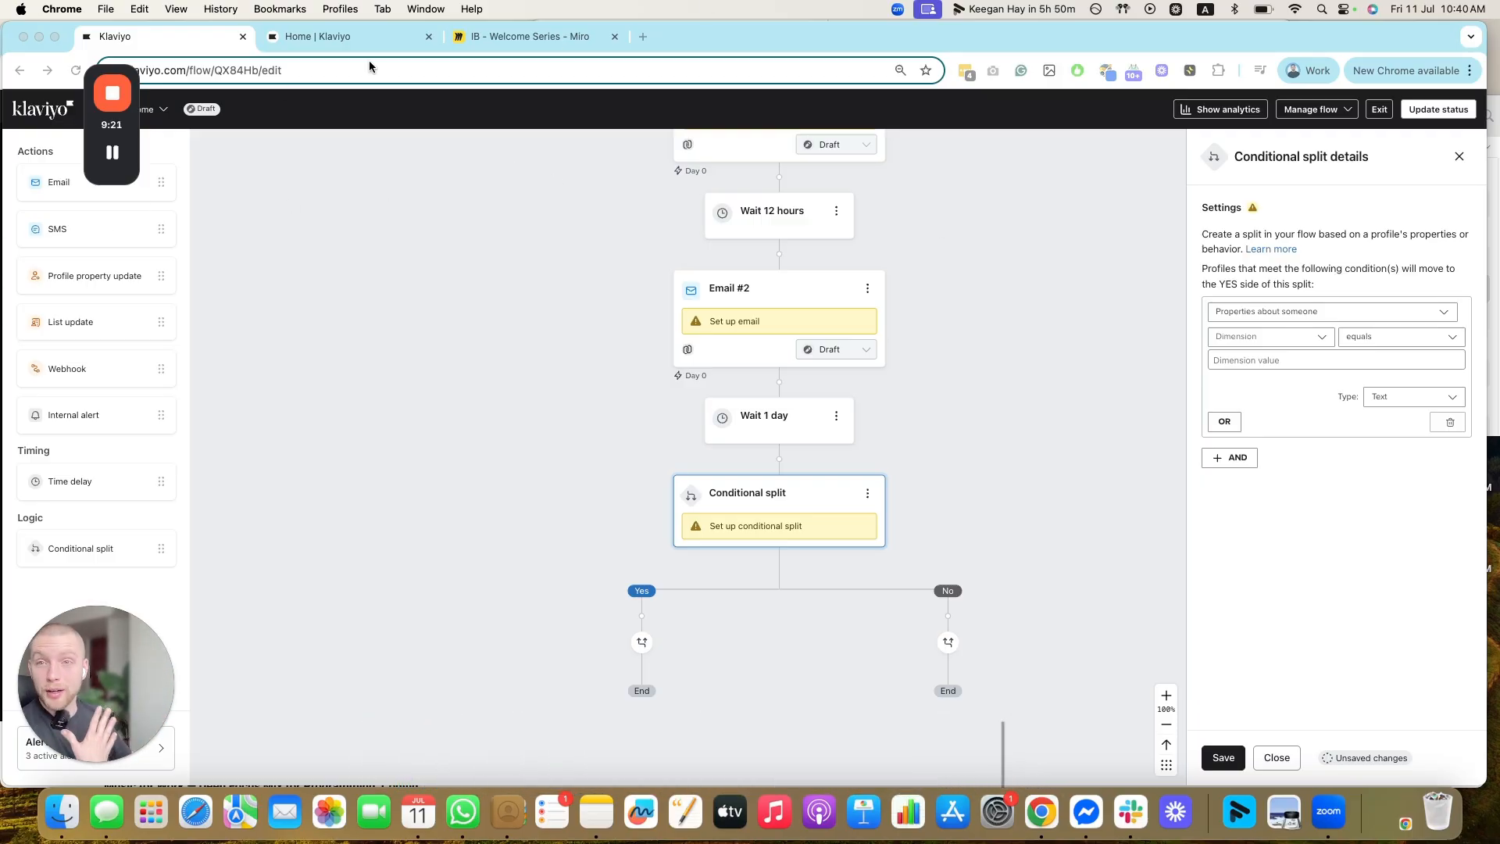
{"action": "left_click", "coordinate": [308, 33]}
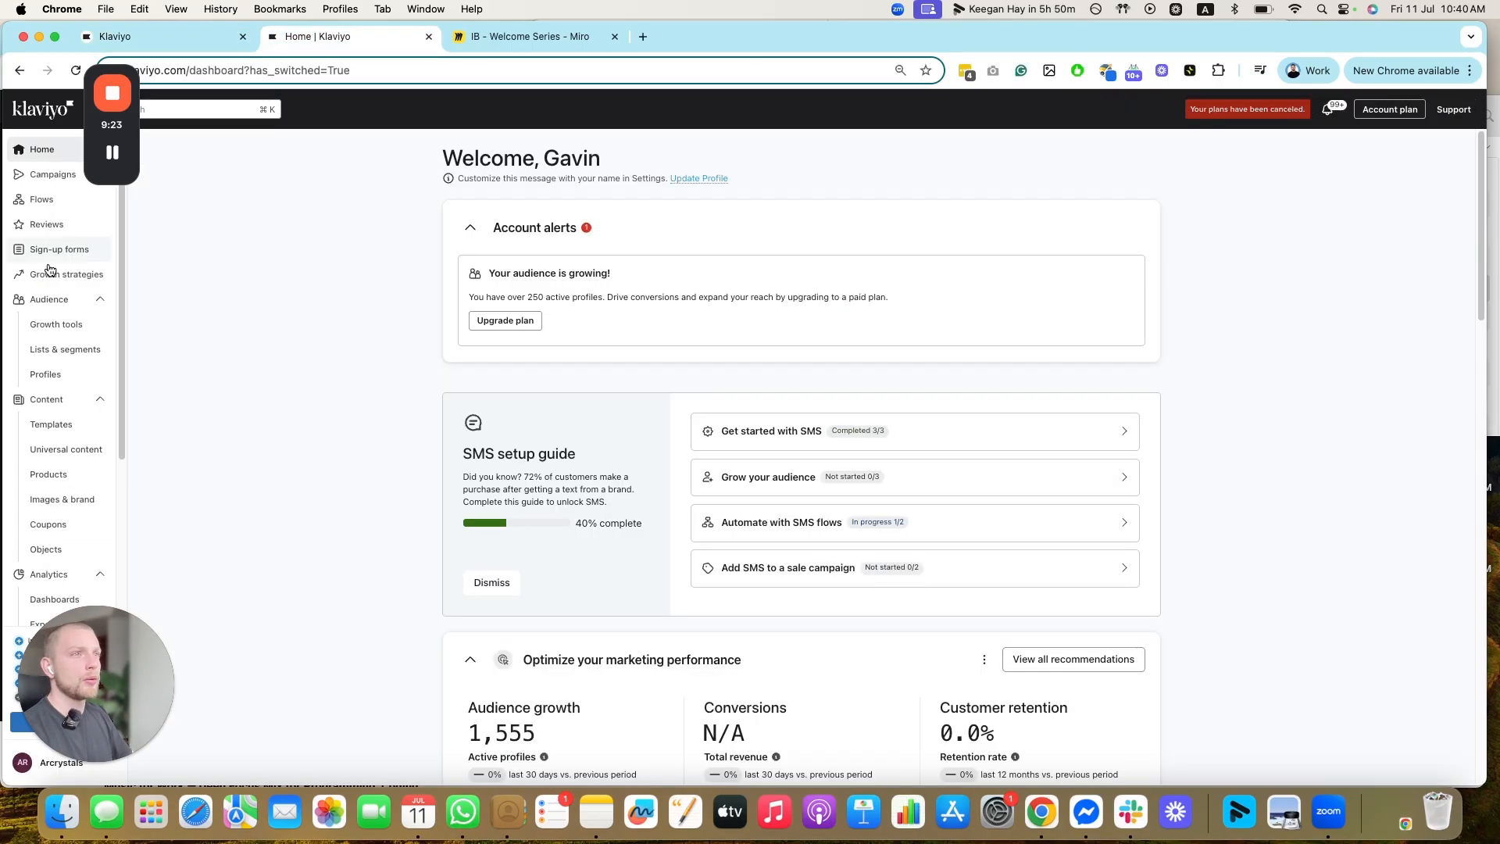
{"action": "left_click", "coordinate": [79, 372]}
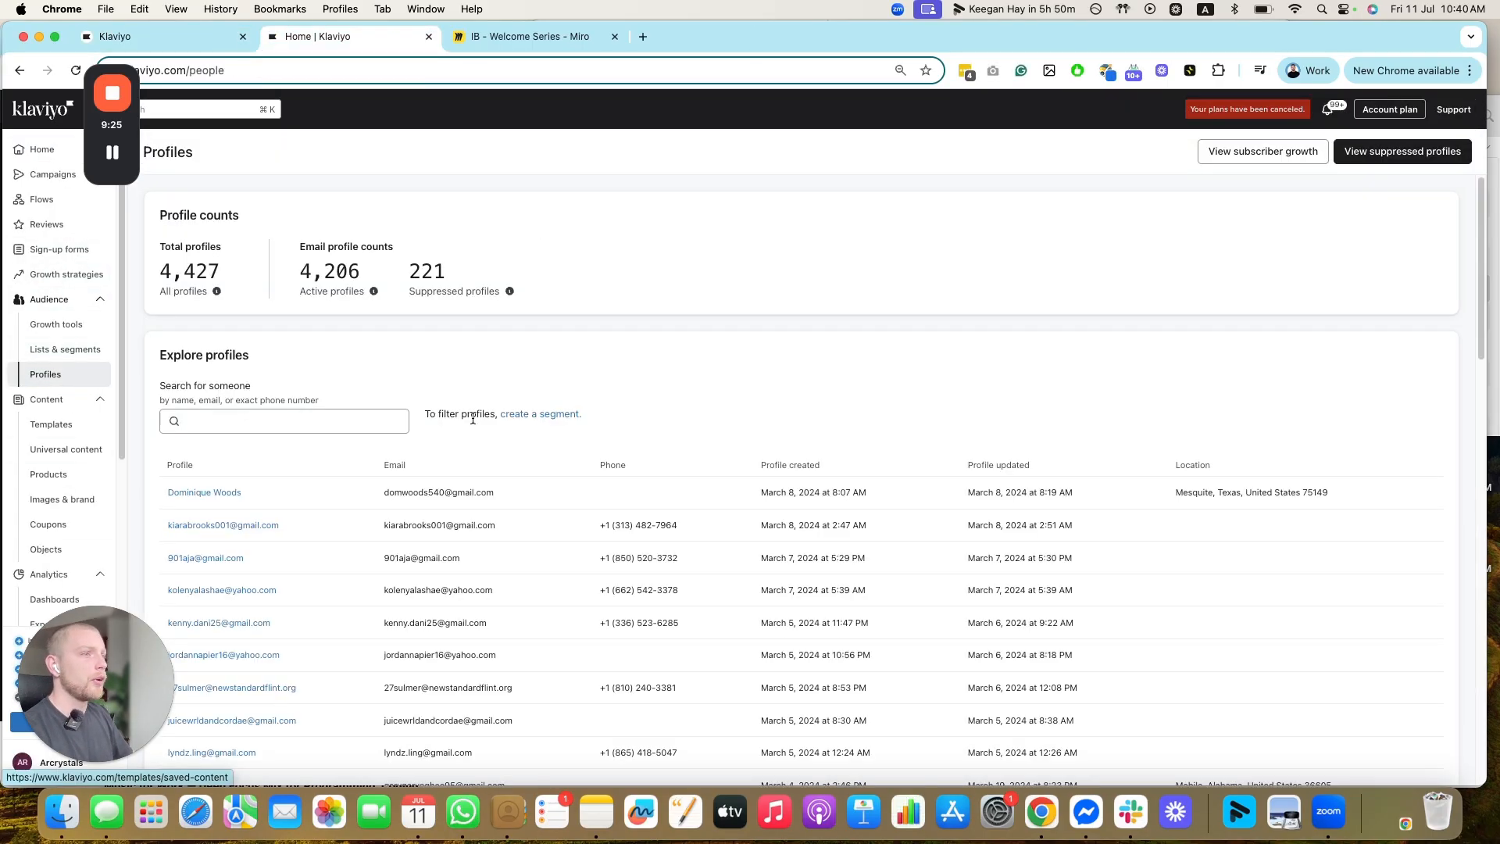
{"action": "left_click", "coordinate": [218, 476]}
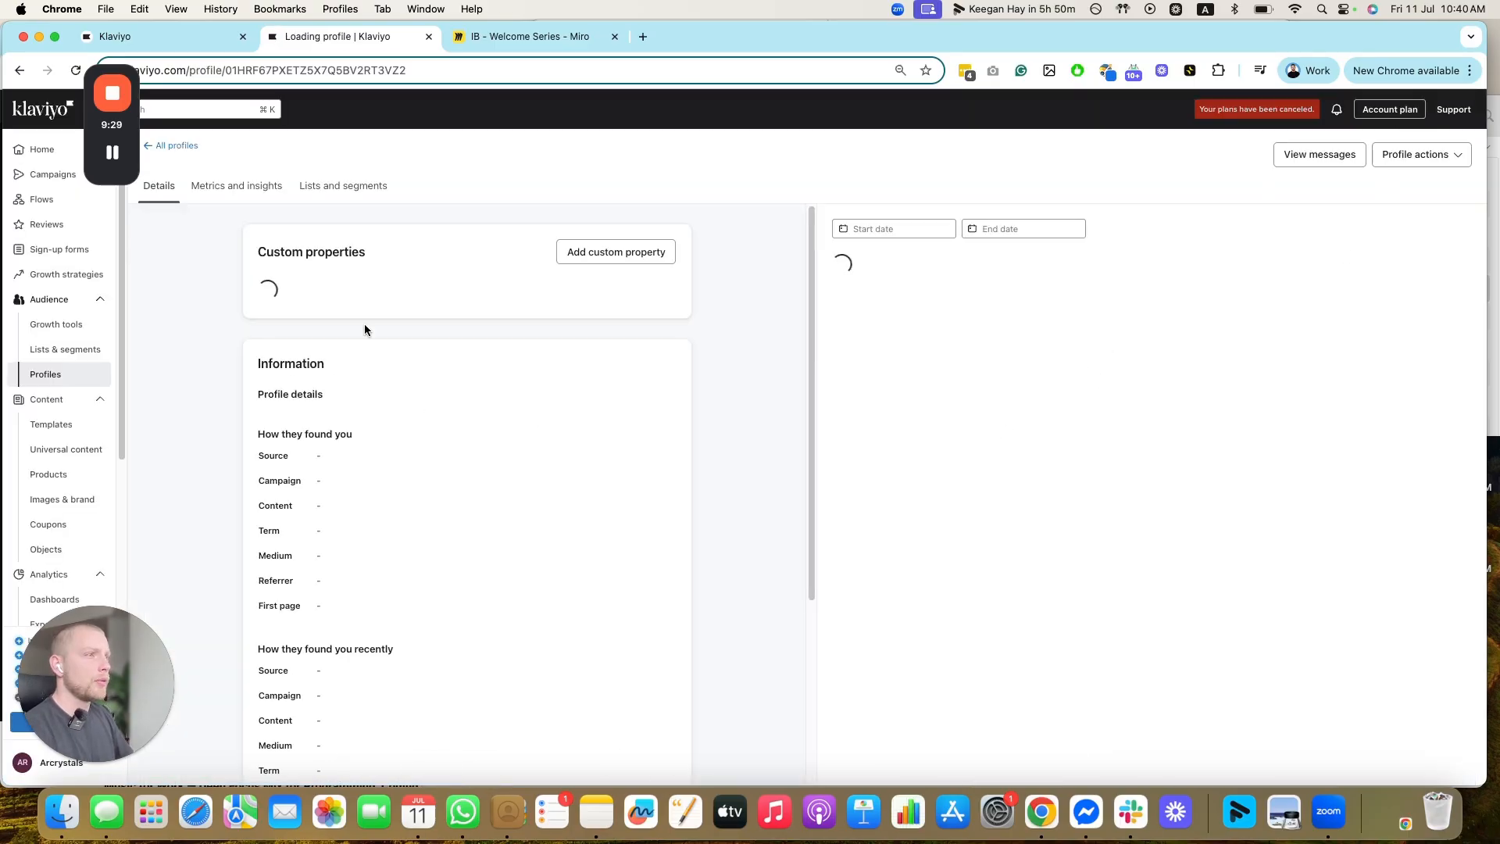
{"action": "left_click", "coordinate": [601, 351]}
{"action": "left_click", "coordinate": [659, 290]}
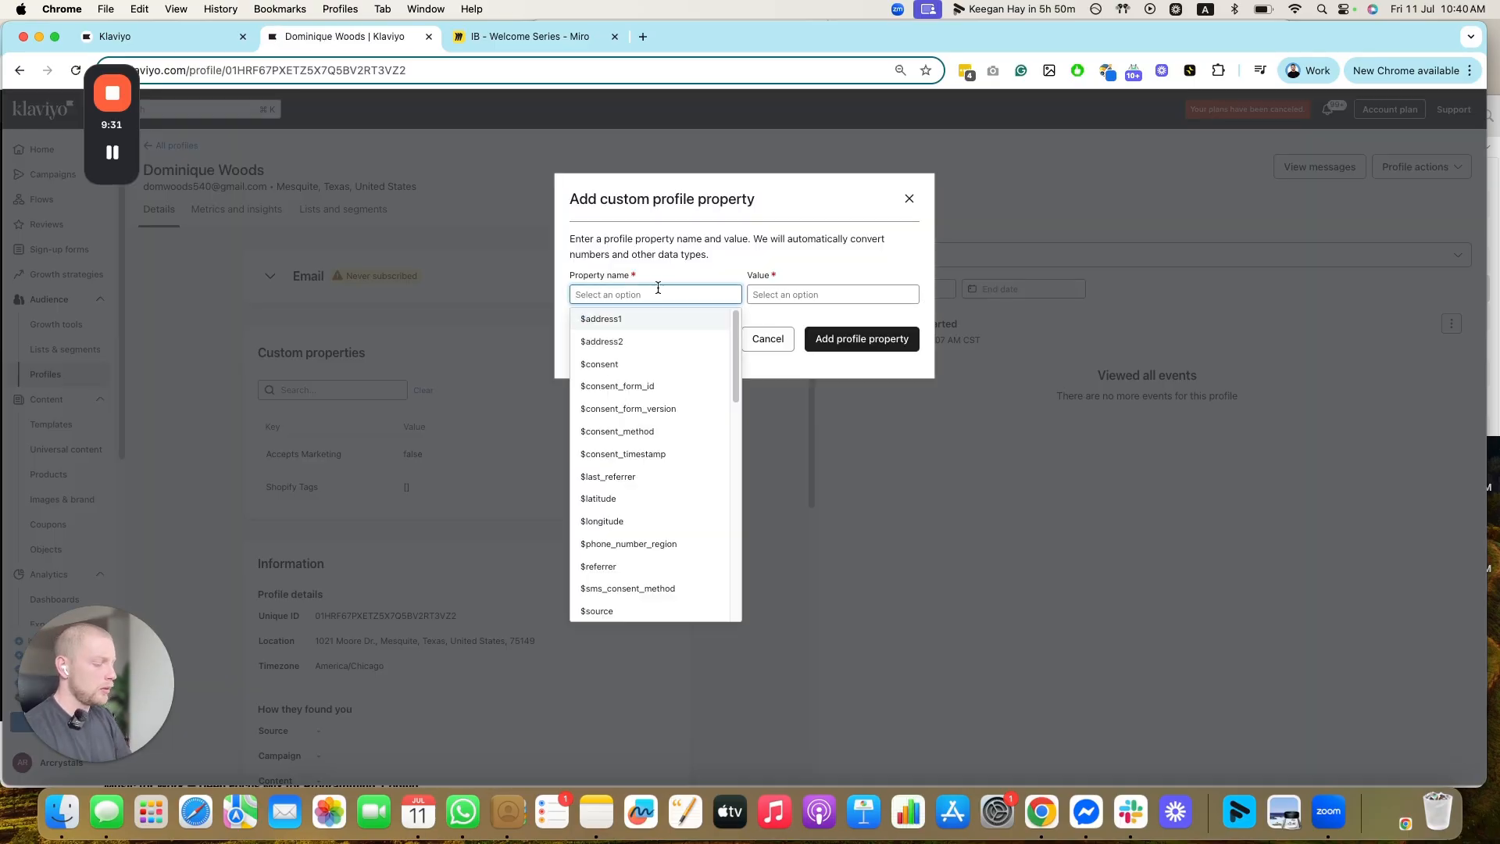
{"action": "type", "text": "interest category"}
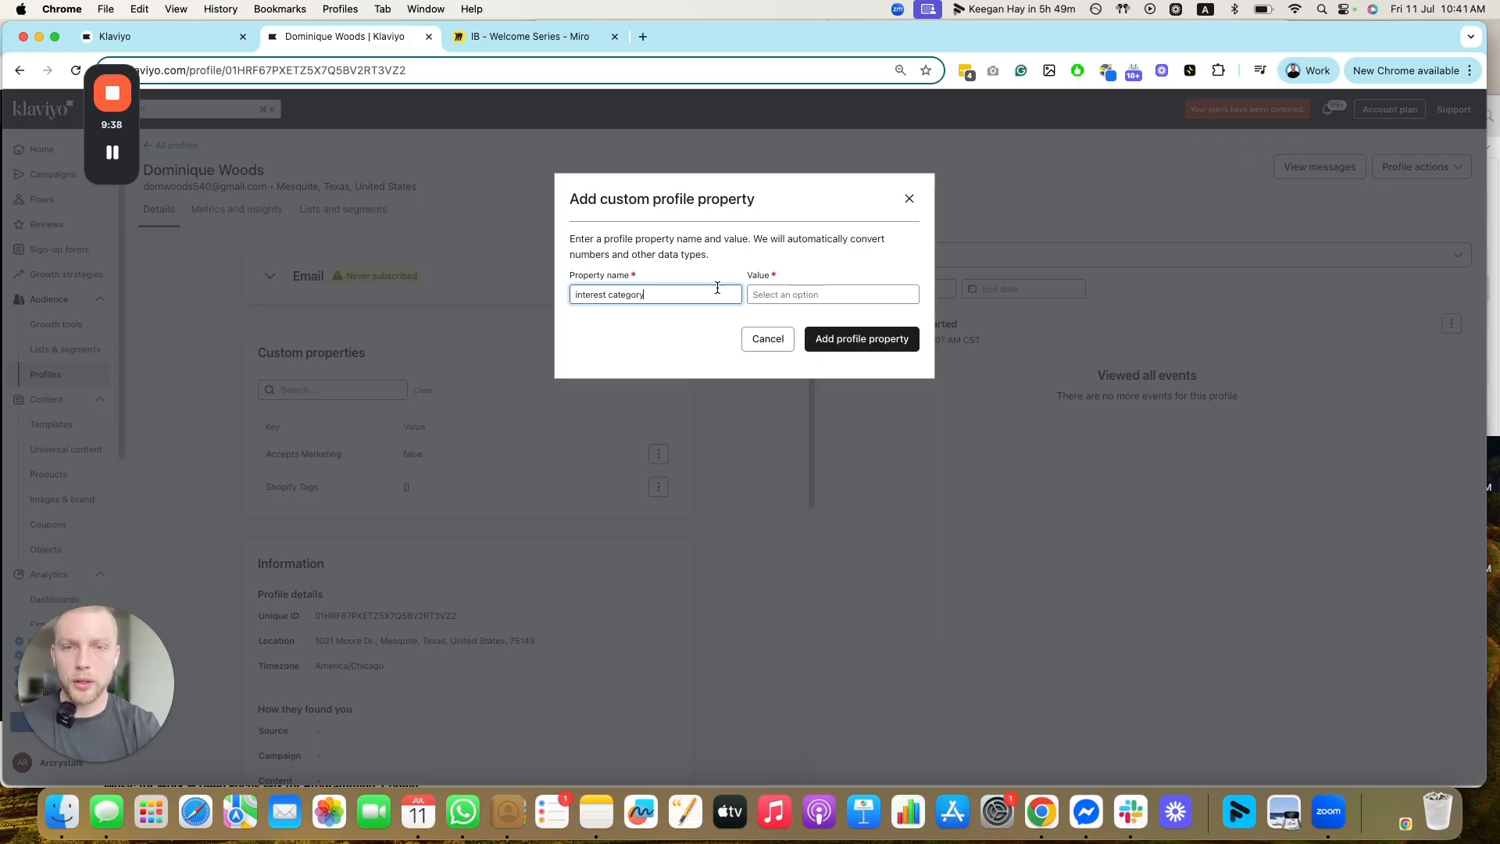
{"action": "left_click", "coordinate": [764, 289]}
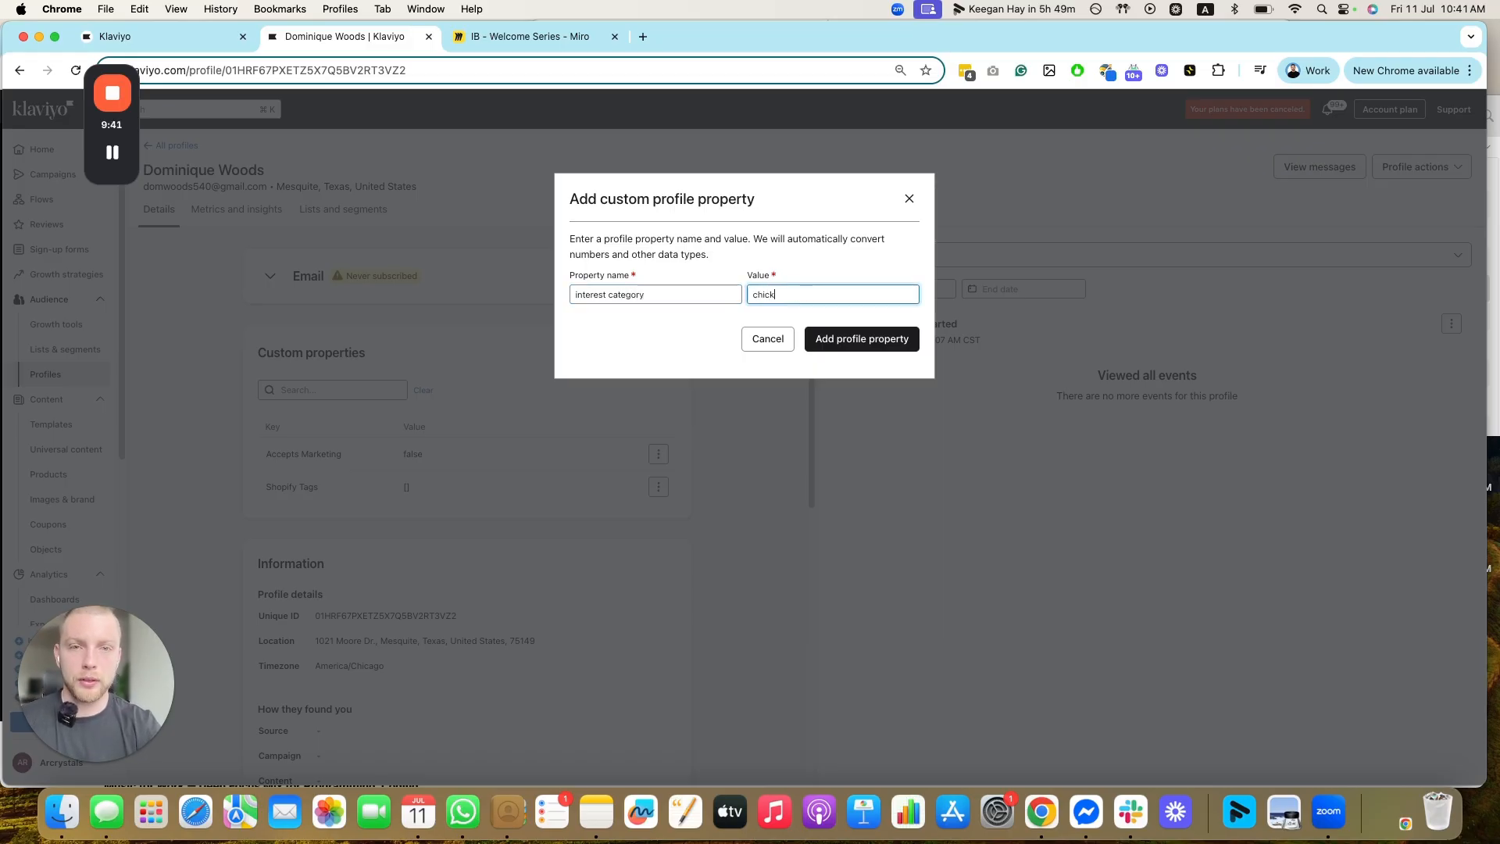
{"action": "left_click", "coordinate": [824, 344]}
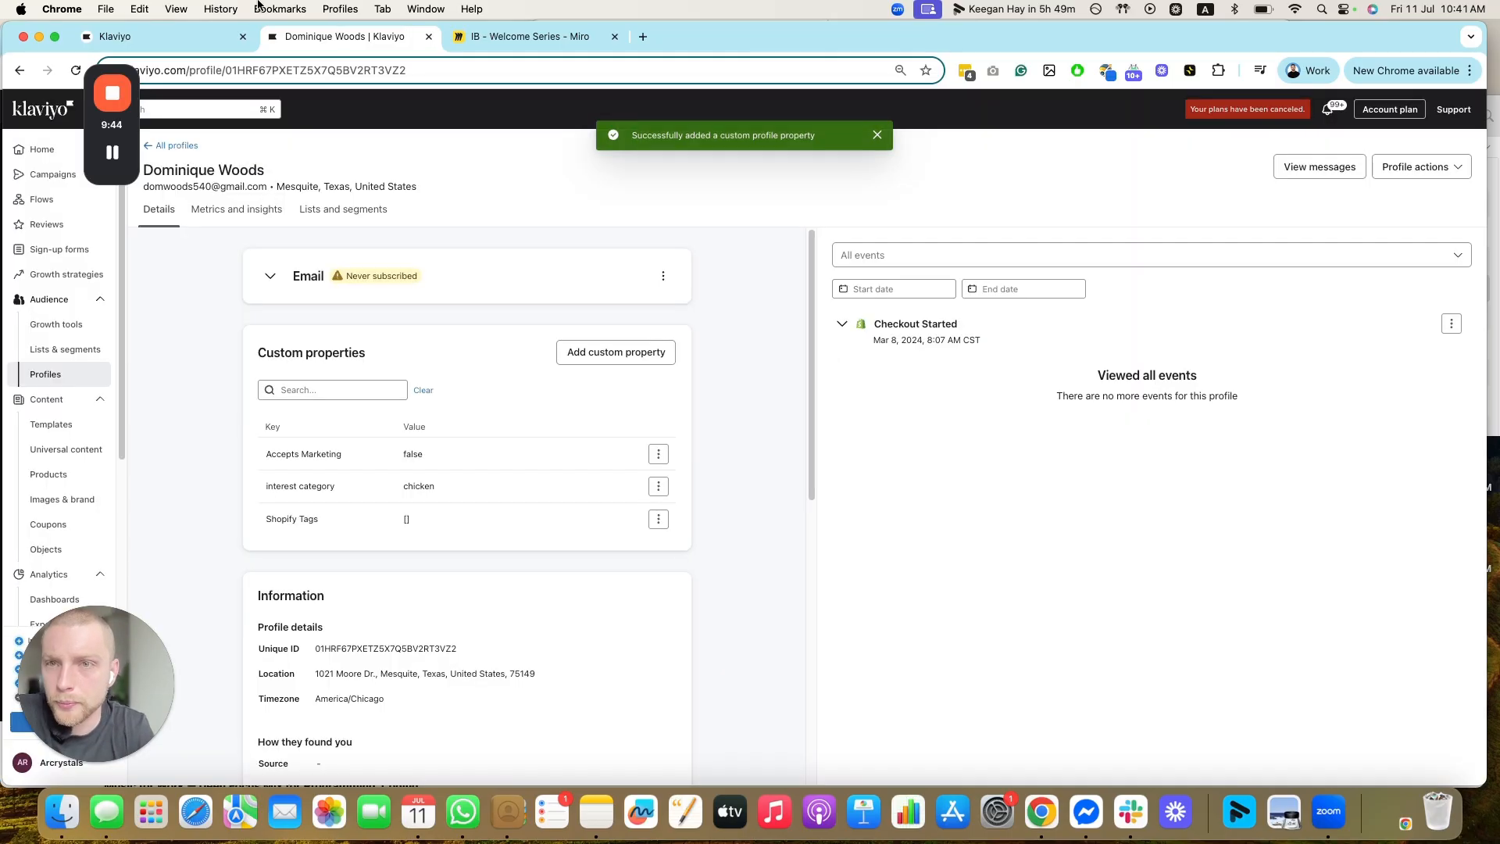
- Return to the flow, reload it, and set the conditional split's condition to Properties about someone
{"action": "left_click", "coordinate": [218, 40]}
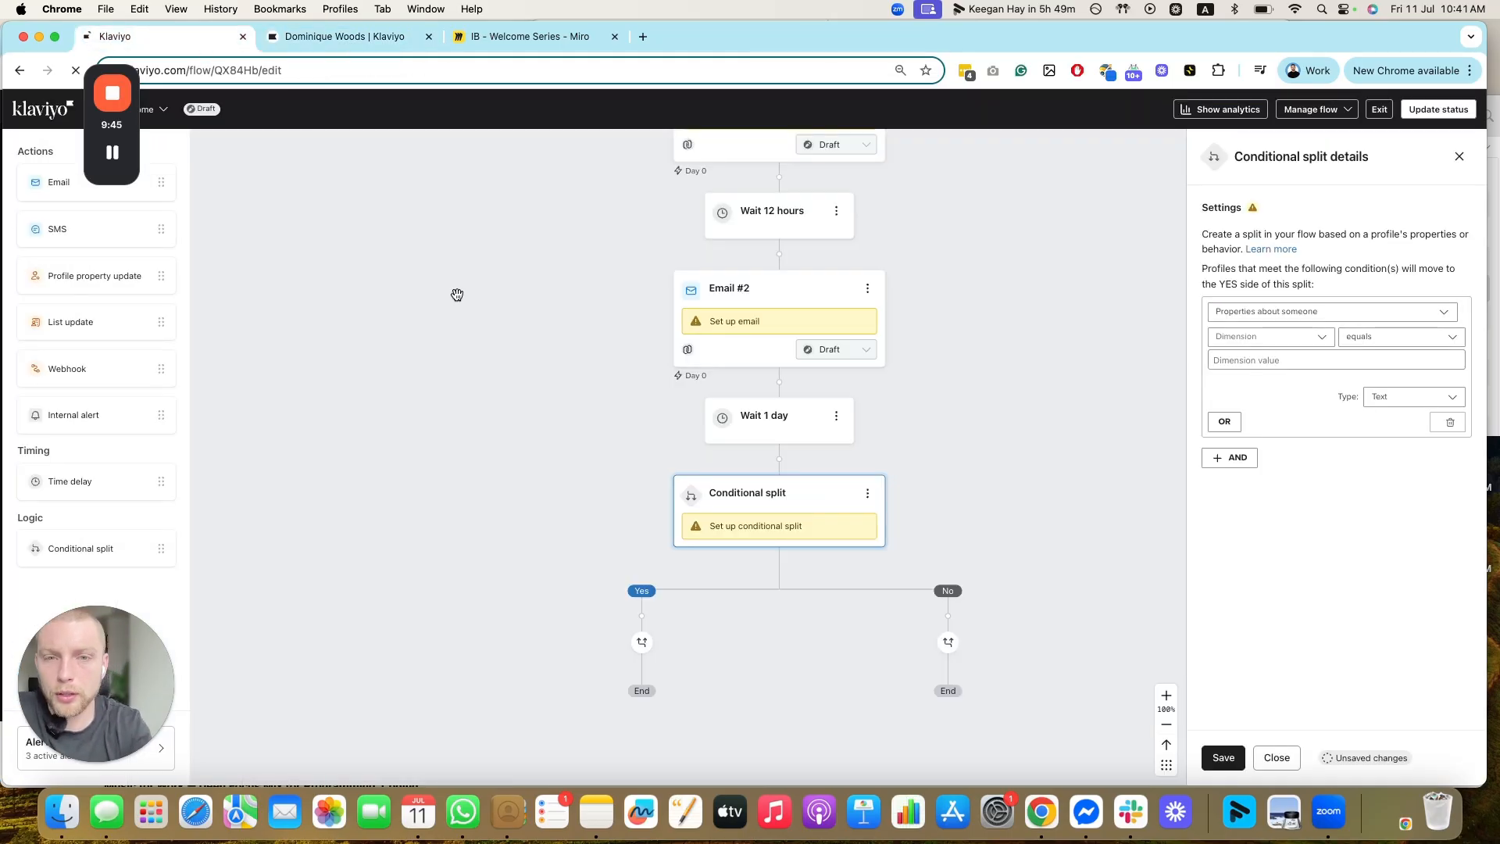
{"action": "key", "text": "super+r"}
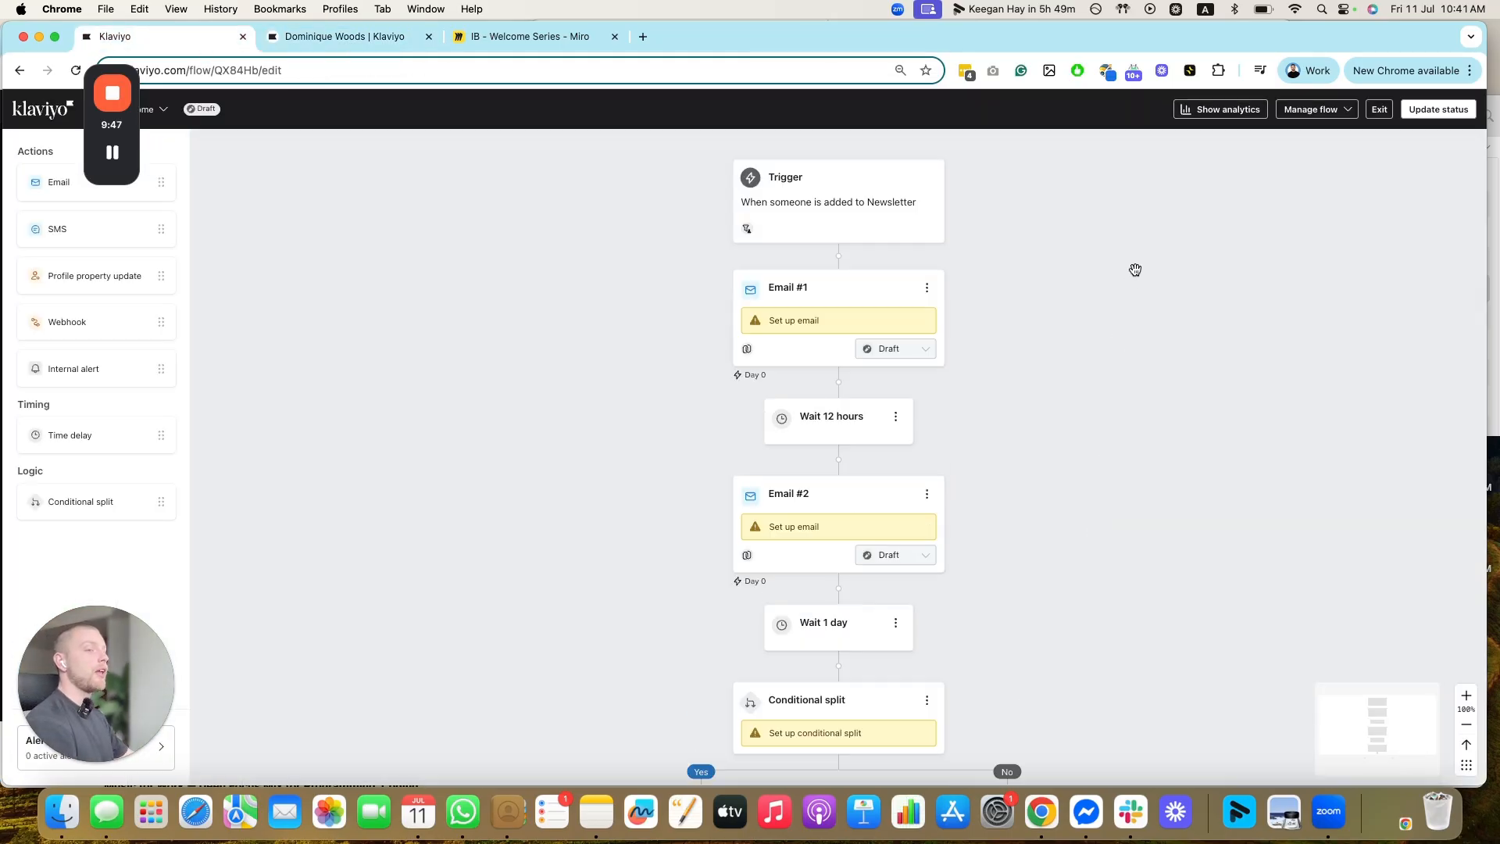
{"action": "left_click", "coordinate": [883, 542]}
{"action": "left_click", "coordinate": [1275, 314]}
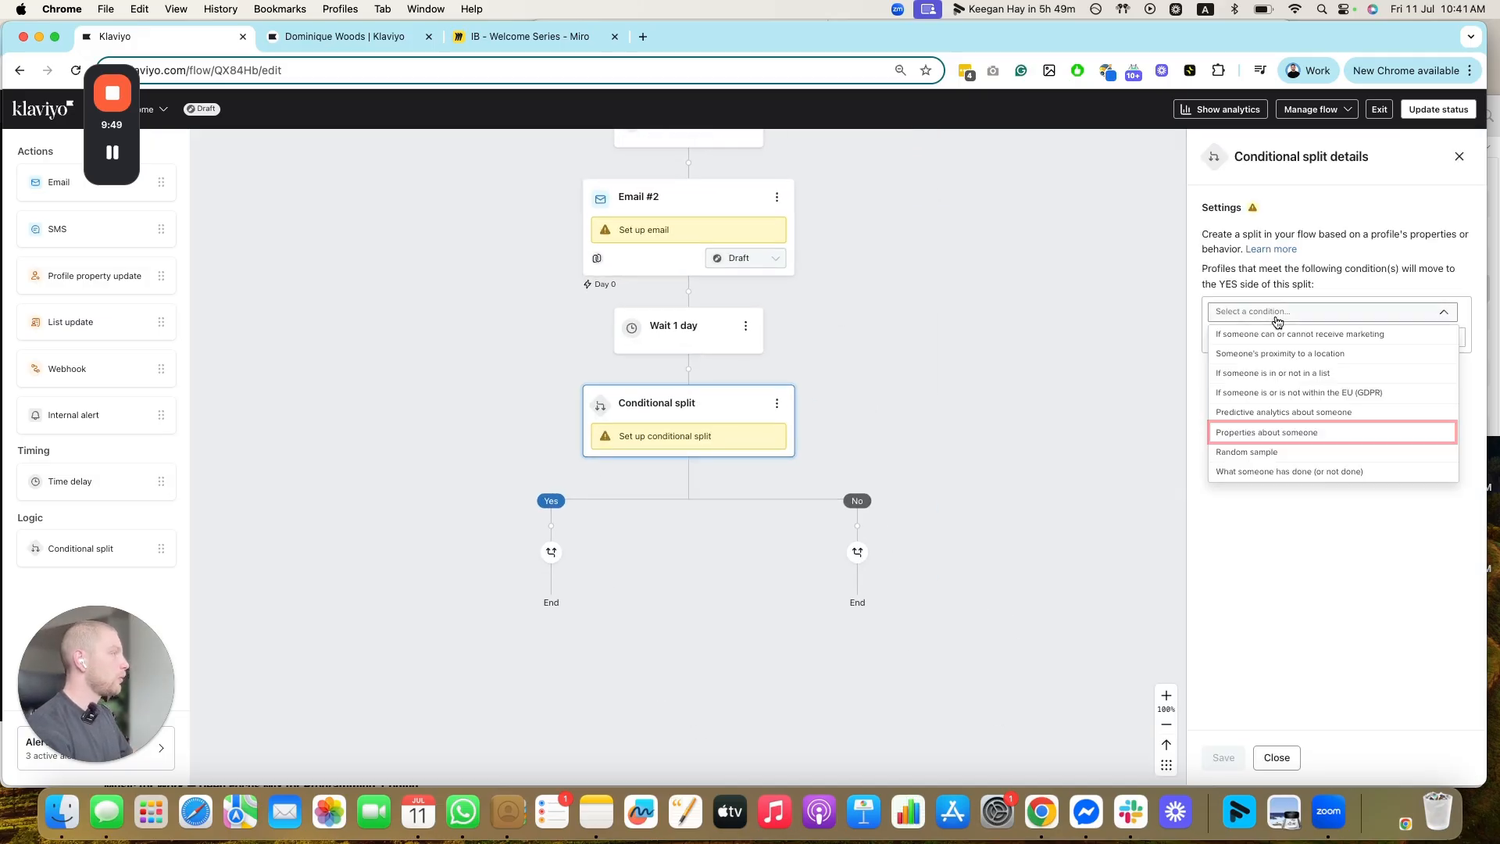
{"action": "left_click", "coordinate": [1265, 432]}
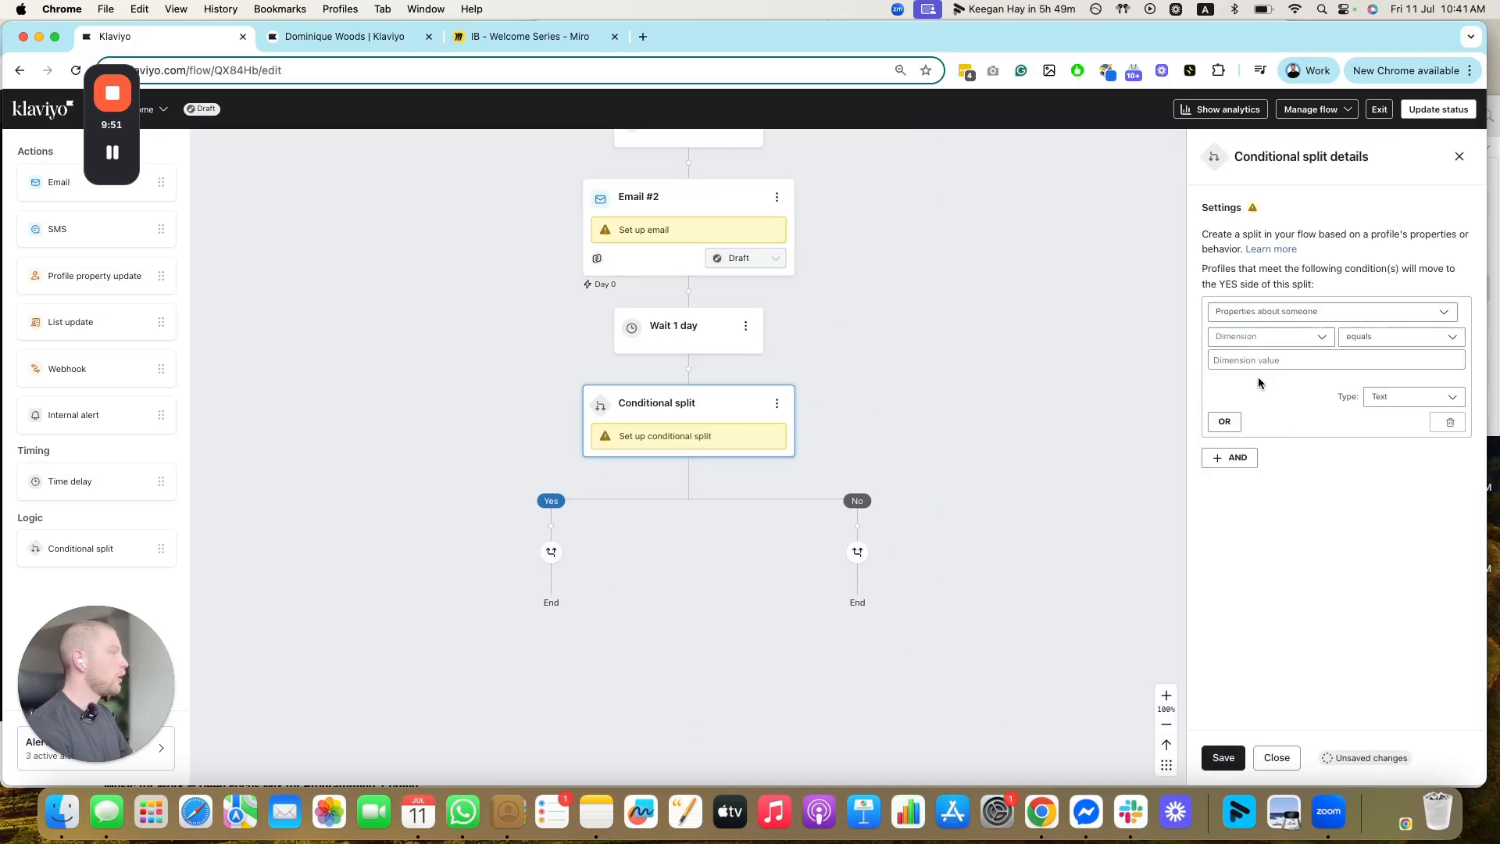
- Search the split's dimensions for "inte" and choose the custom property interest category
{"action": "left_click", "coordinate": [1261, 338]}
{"action": "type", "text": "inte"}
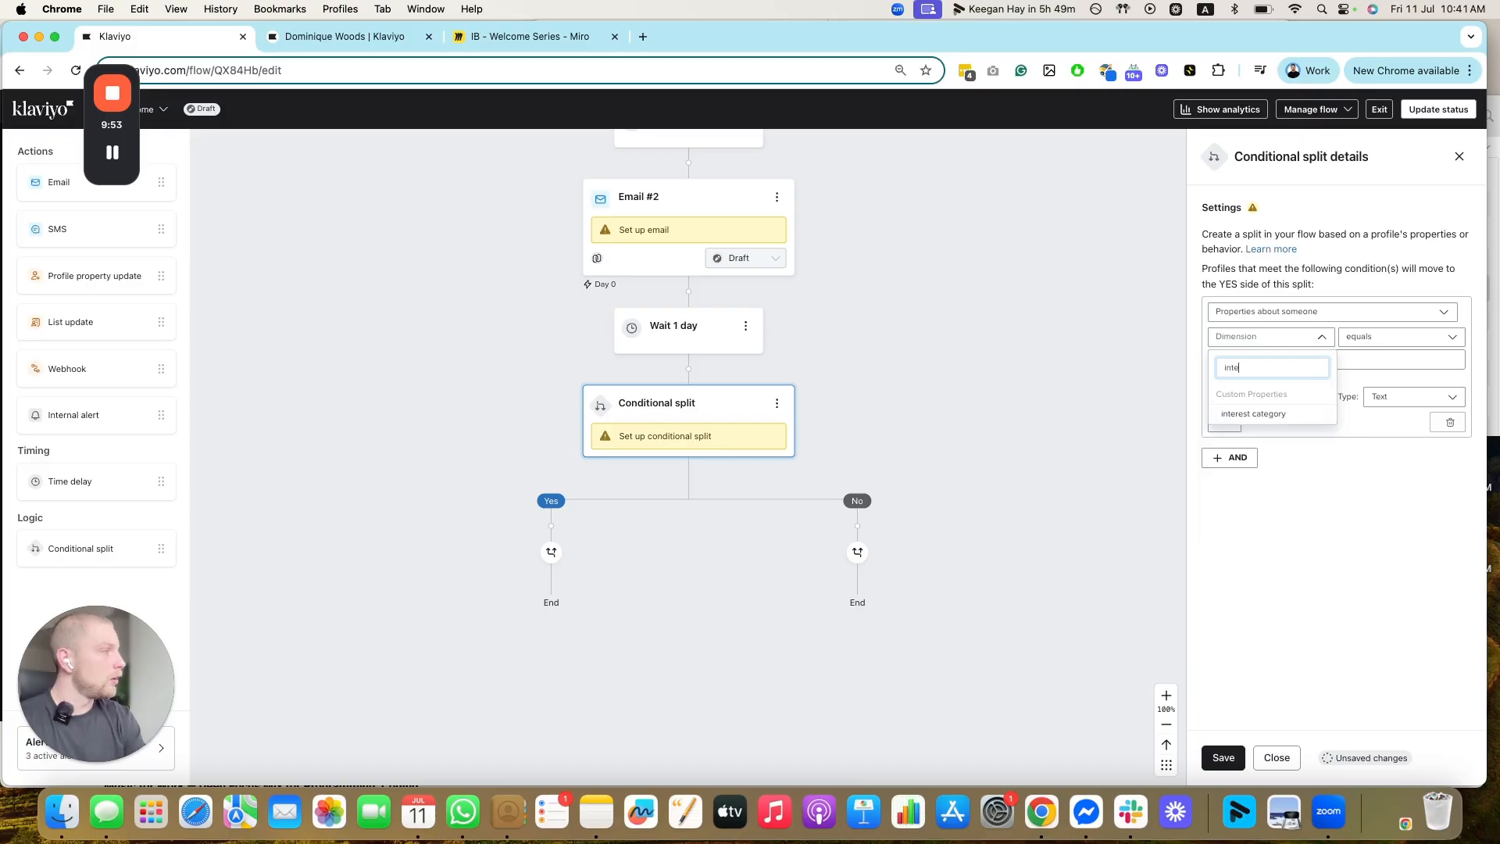
{"action": "left_click", "coordinate": [1283, 336]}
{"action": "left_click", "coordinate": [1284, 336]}
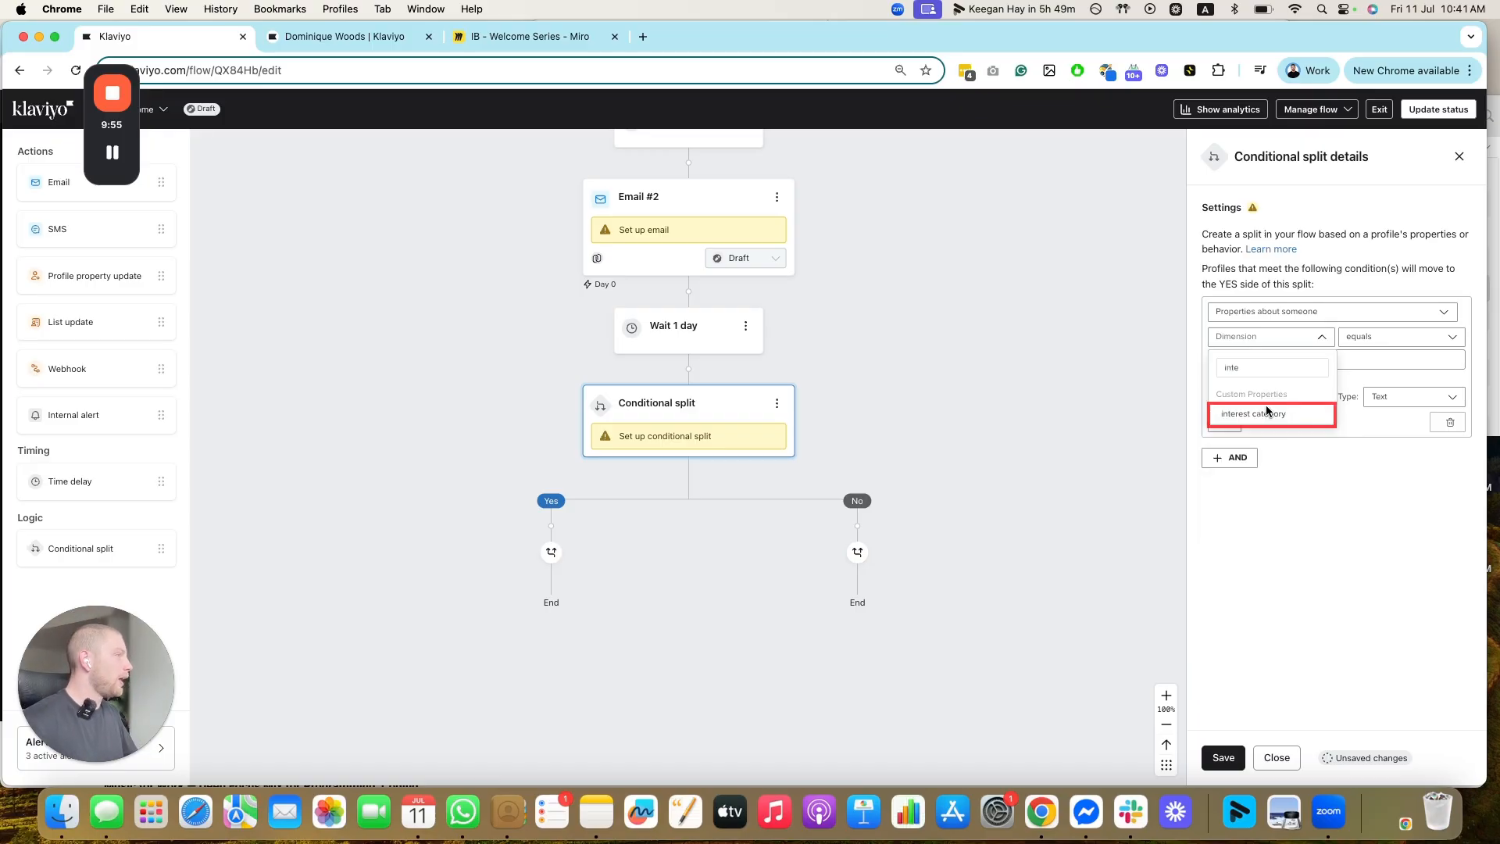
{"action": "left_click", "coordinate": [1259, 414]}
- Set the interest category condition to "is not set" and save the conditional split
{"action": "left_click", "coordinate": [1426, 338]}
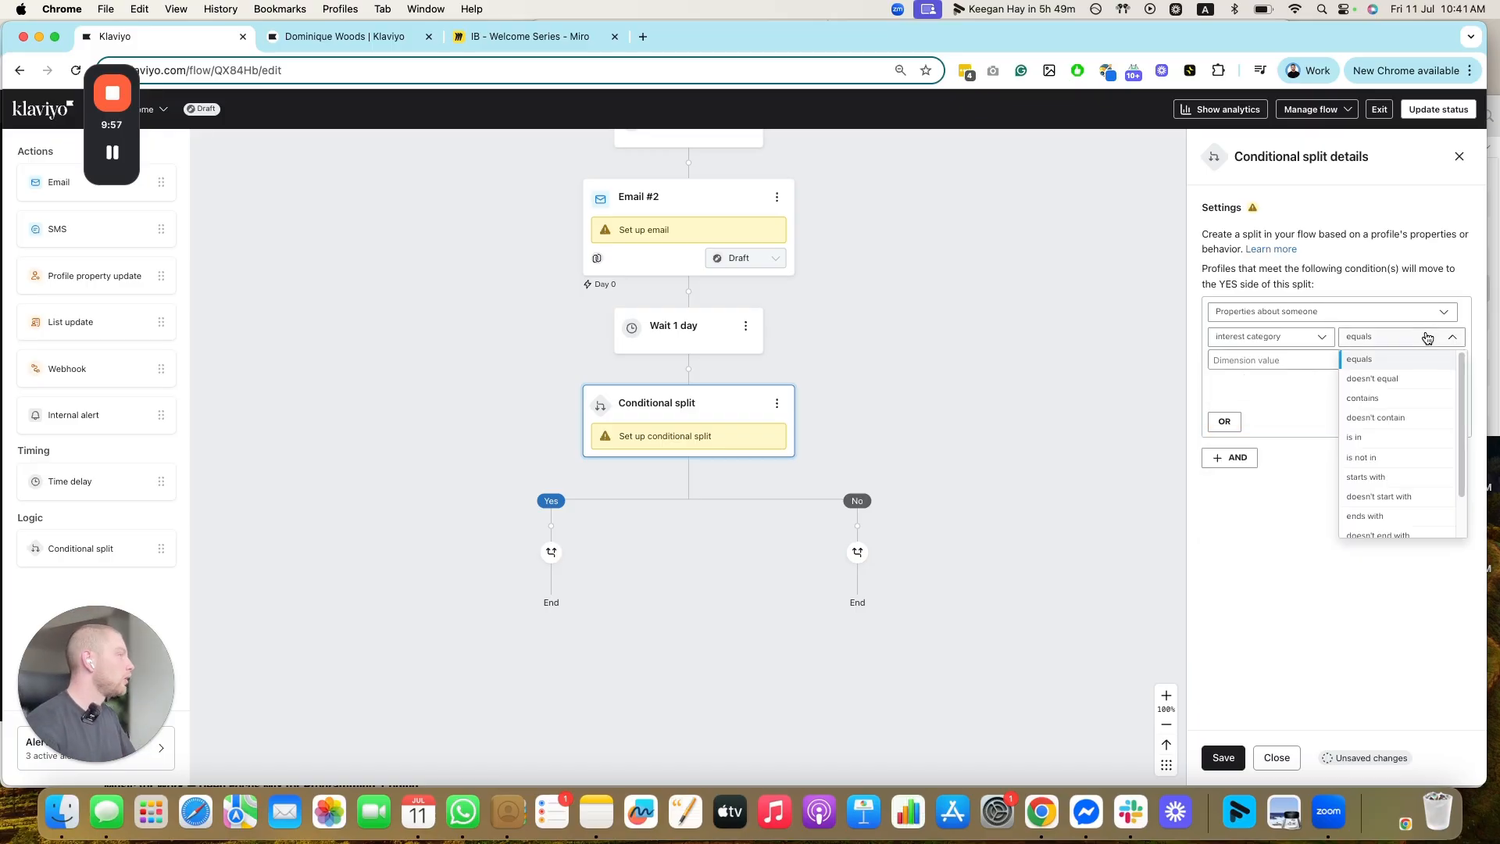
{"action": "scroll", "coordinate": [1403, 432], "scroll_direction": "down", "scroll_amount": 2}
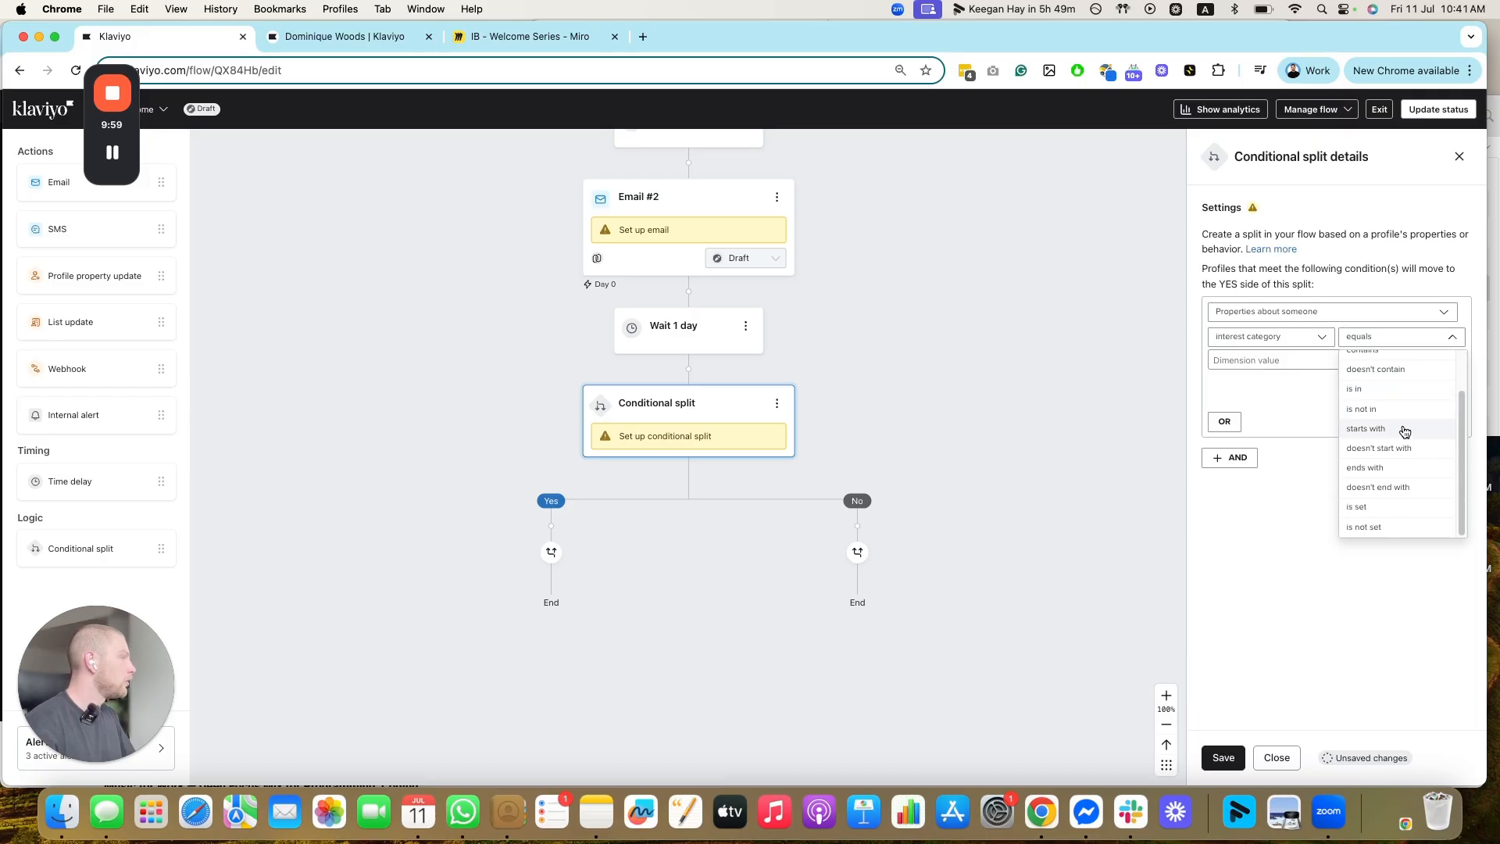
{"action": "left_click", "coordinate": [1389, 507]}
{"action": "left_click", "coordinate": [1387, 338]}
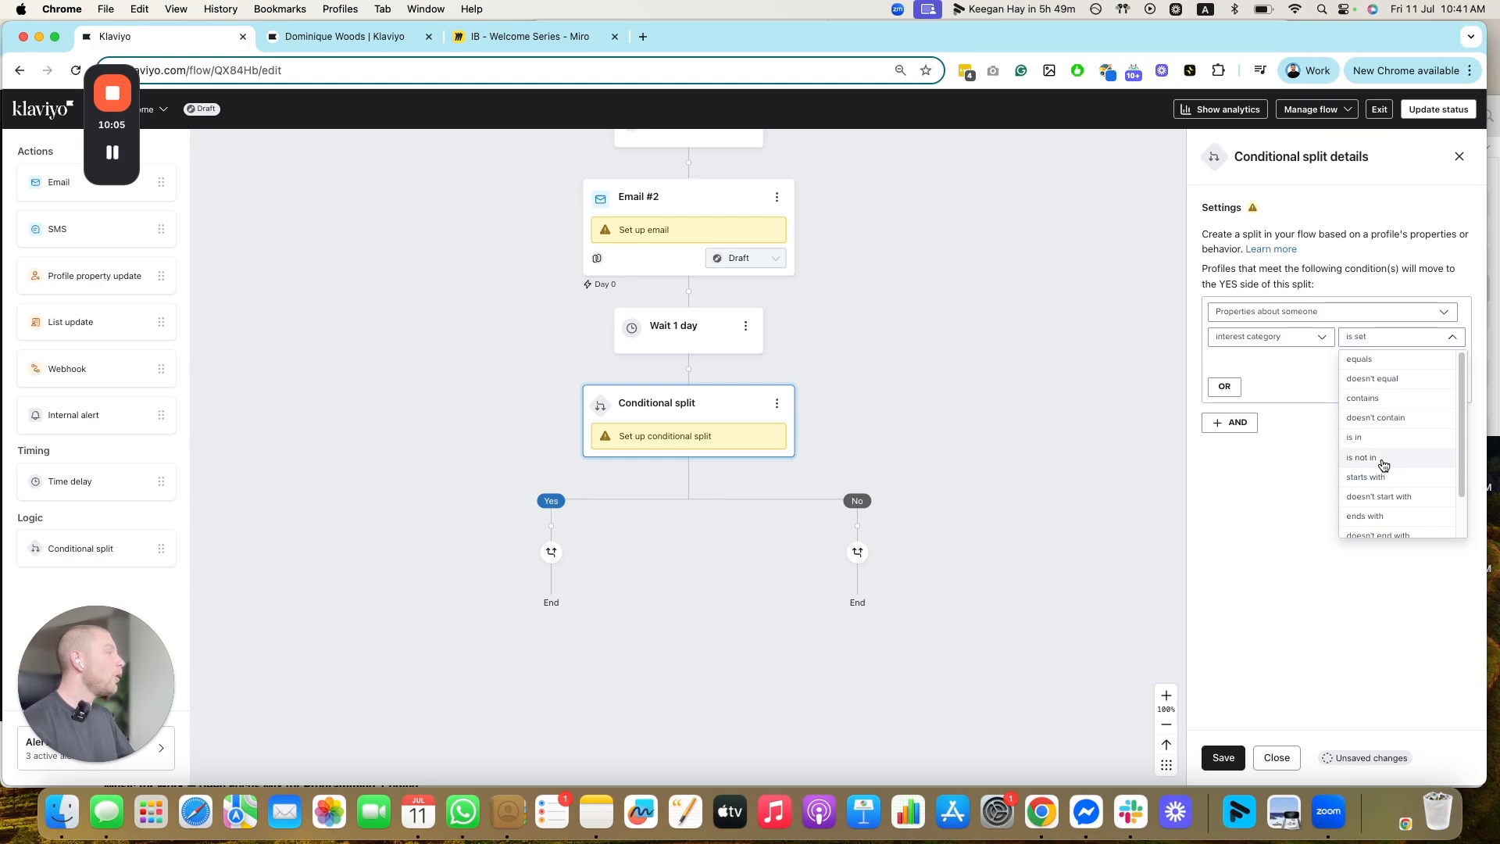
{"action": "scroll", "coordinate": [1381, 458], "scroll_direction": "down", "scroll_amount": 2}
{"action": "left_click", "coordinate": [1381, 514]}
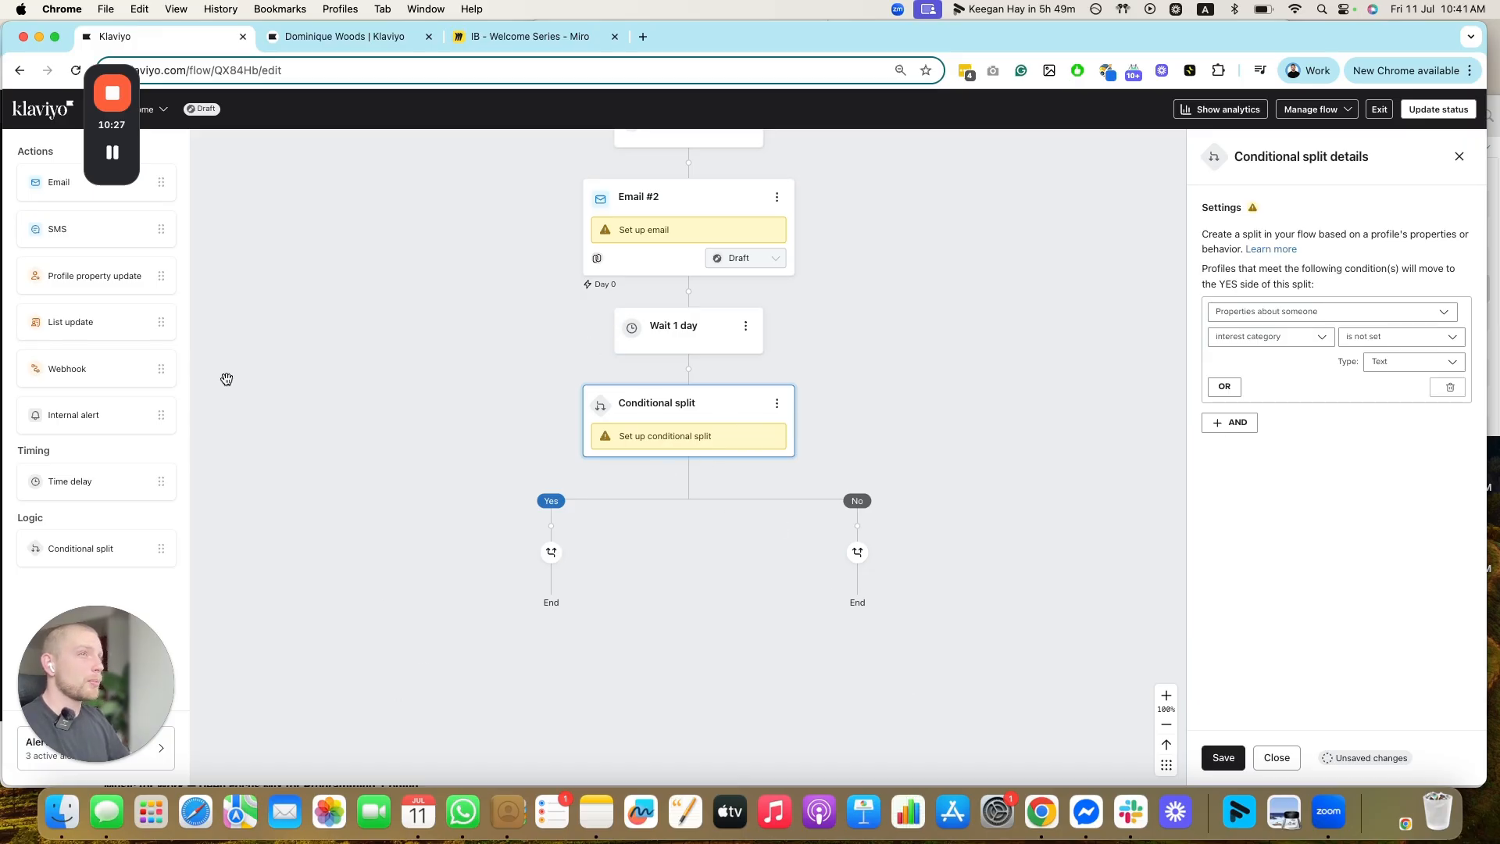
{"action": "left_click", "coordinate": [1224, 757]}
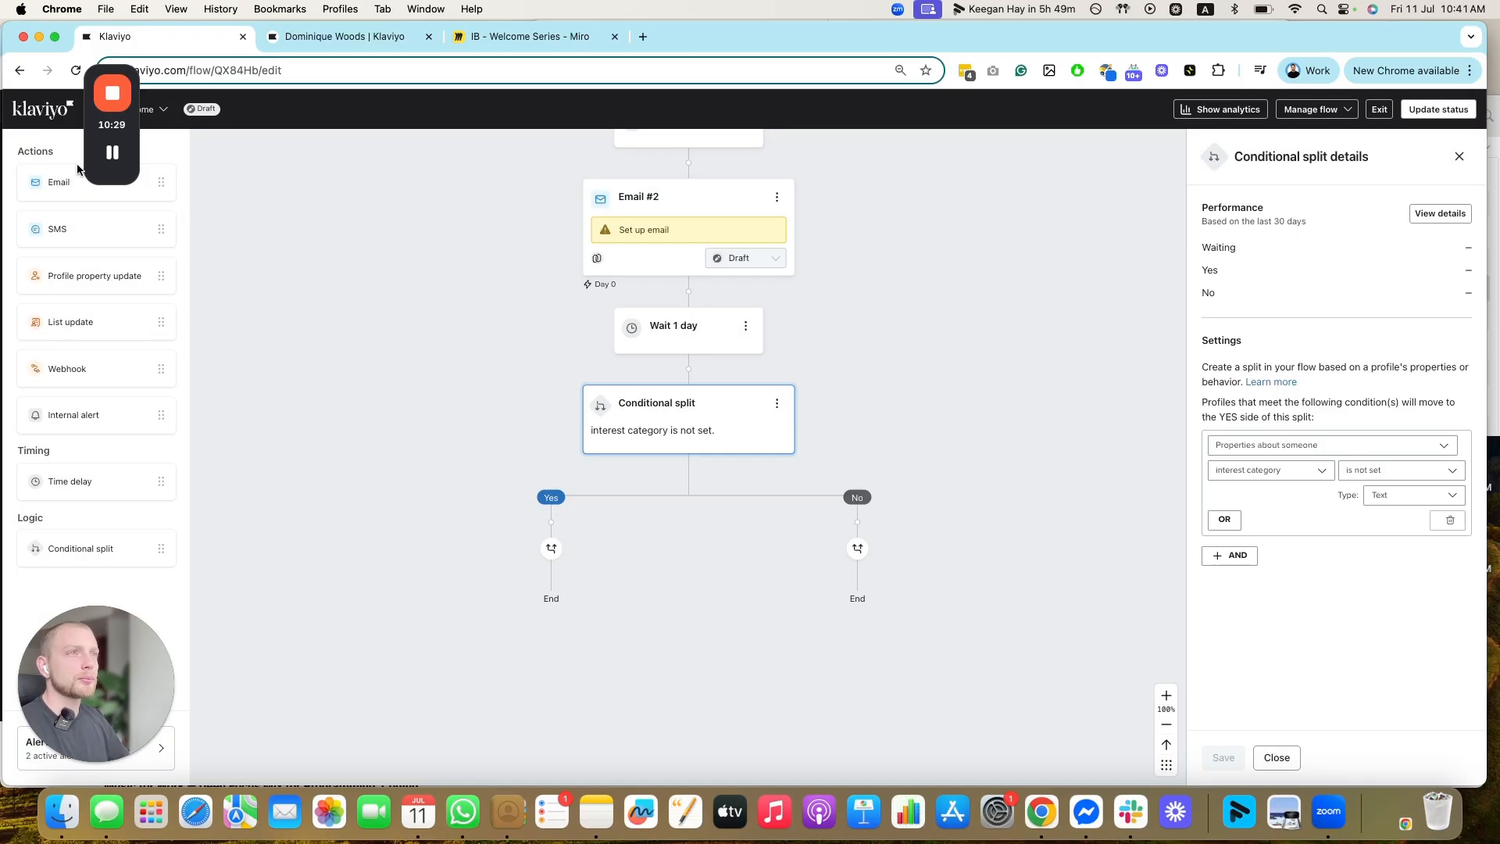
- Add an email to the split's Yes branch and connect the No branch to rejoin the path below it
{"action": "left_click_drag", "start_coordinate": [59, 187], "coordinate": [551, 556]}
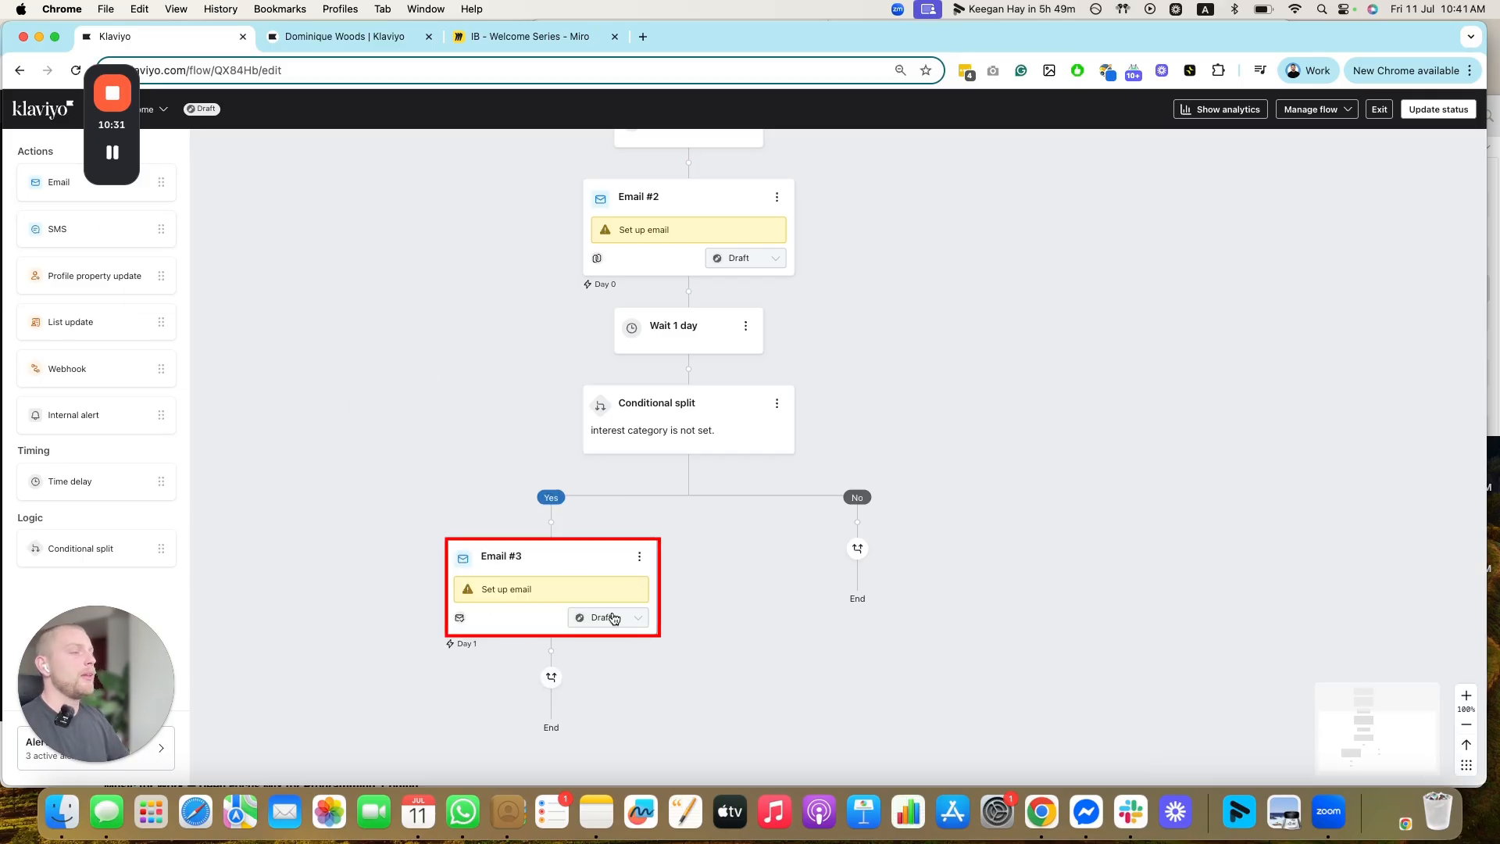
{"action": "scroll", "coordinate": [484, 617], "scroll_direction": "down", "scroll_amount": 2}
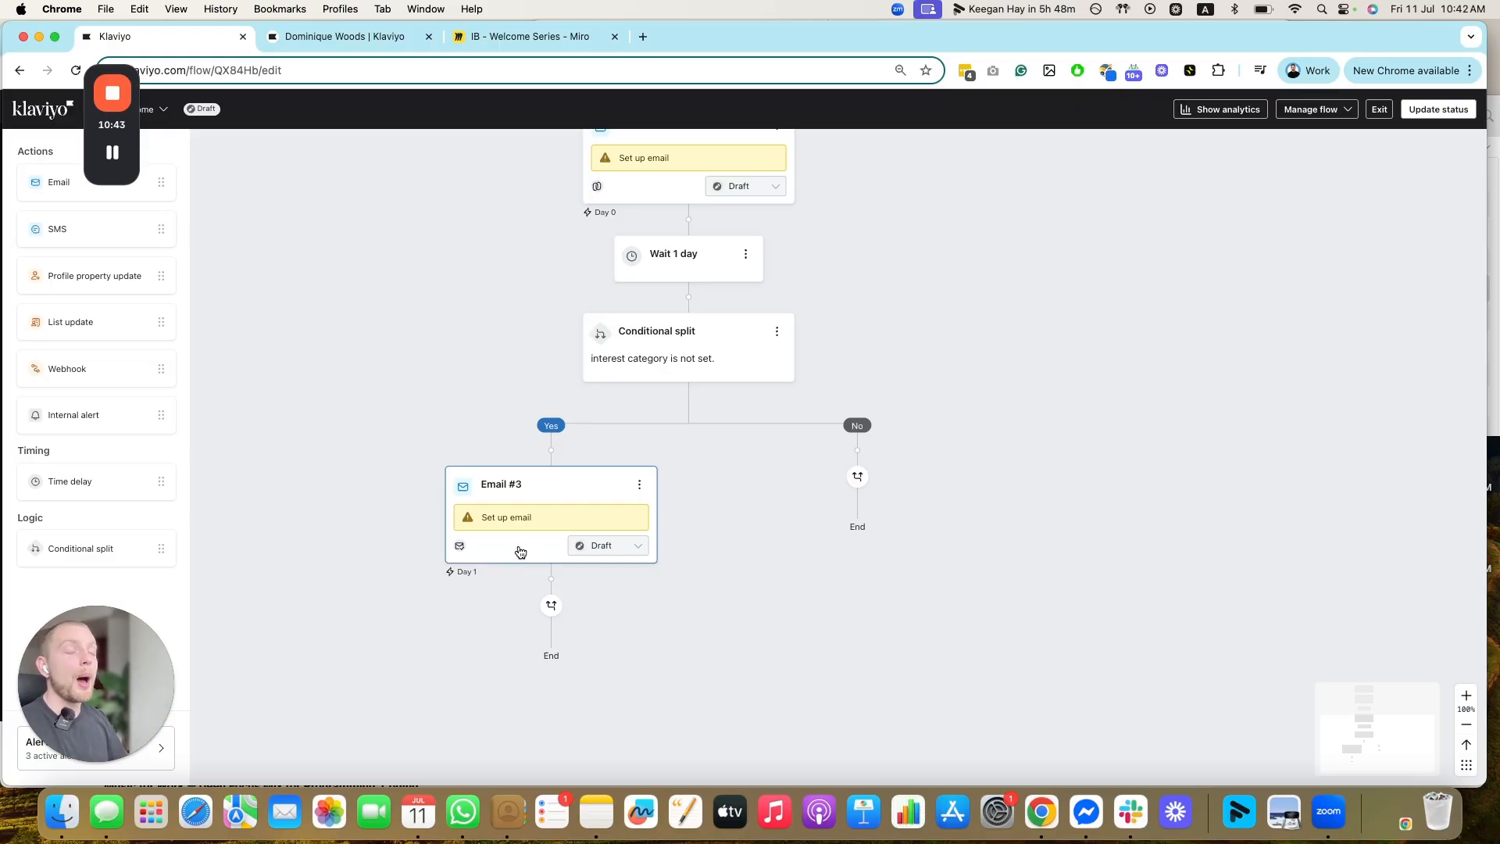
{"action": "left_click", "coordinate": [516, 516]}
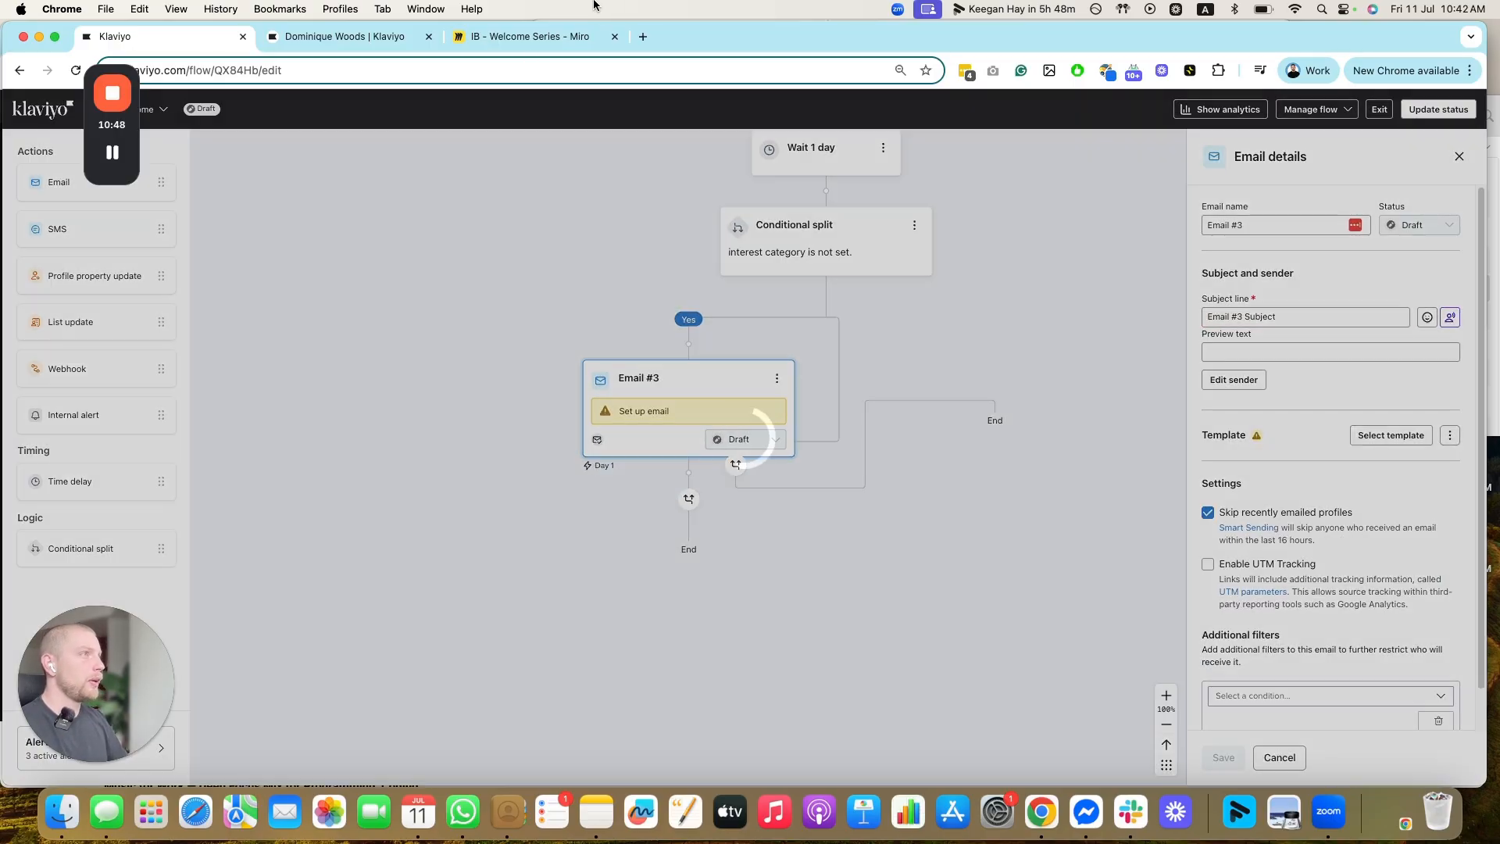
- Check the planned delays around flow email 1C on the Miro board and return to the split's branches in Klaviyo
{"action": "left_click", "coordinate": [531, 37]}
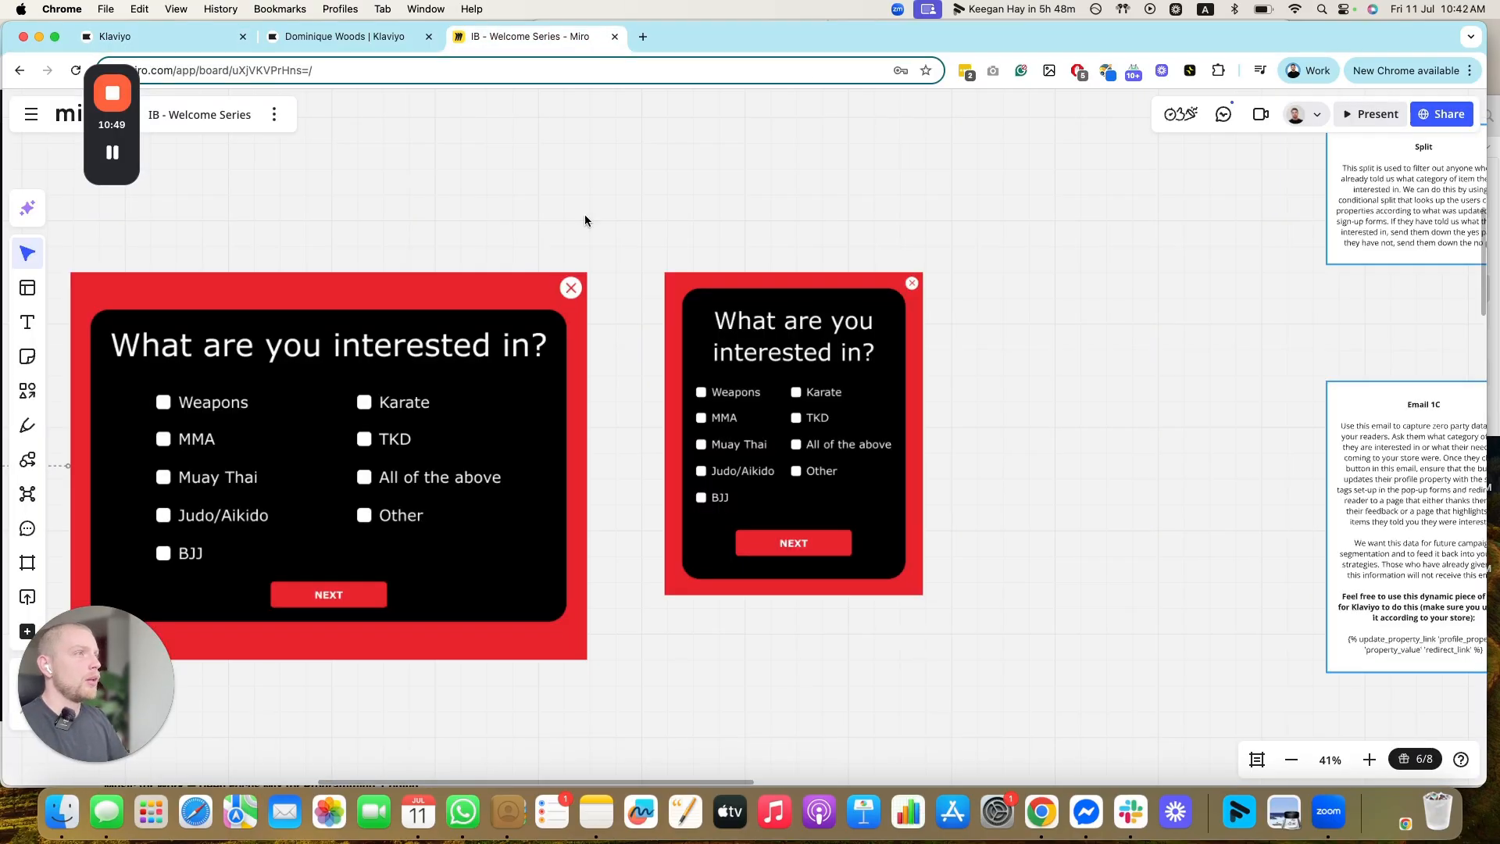
{"action": "scroll", "coordinate": [910, 418], "scroll_direction": "down", "scroll_amount": 10}
{"action": "left_click_drag", "start_coordinate": [910, 418], "coordinate": [172, 375]}
{"action": "scroll", "coordinate": [300, 394], "scroll_direction": "up", "scroll_amount": 7}
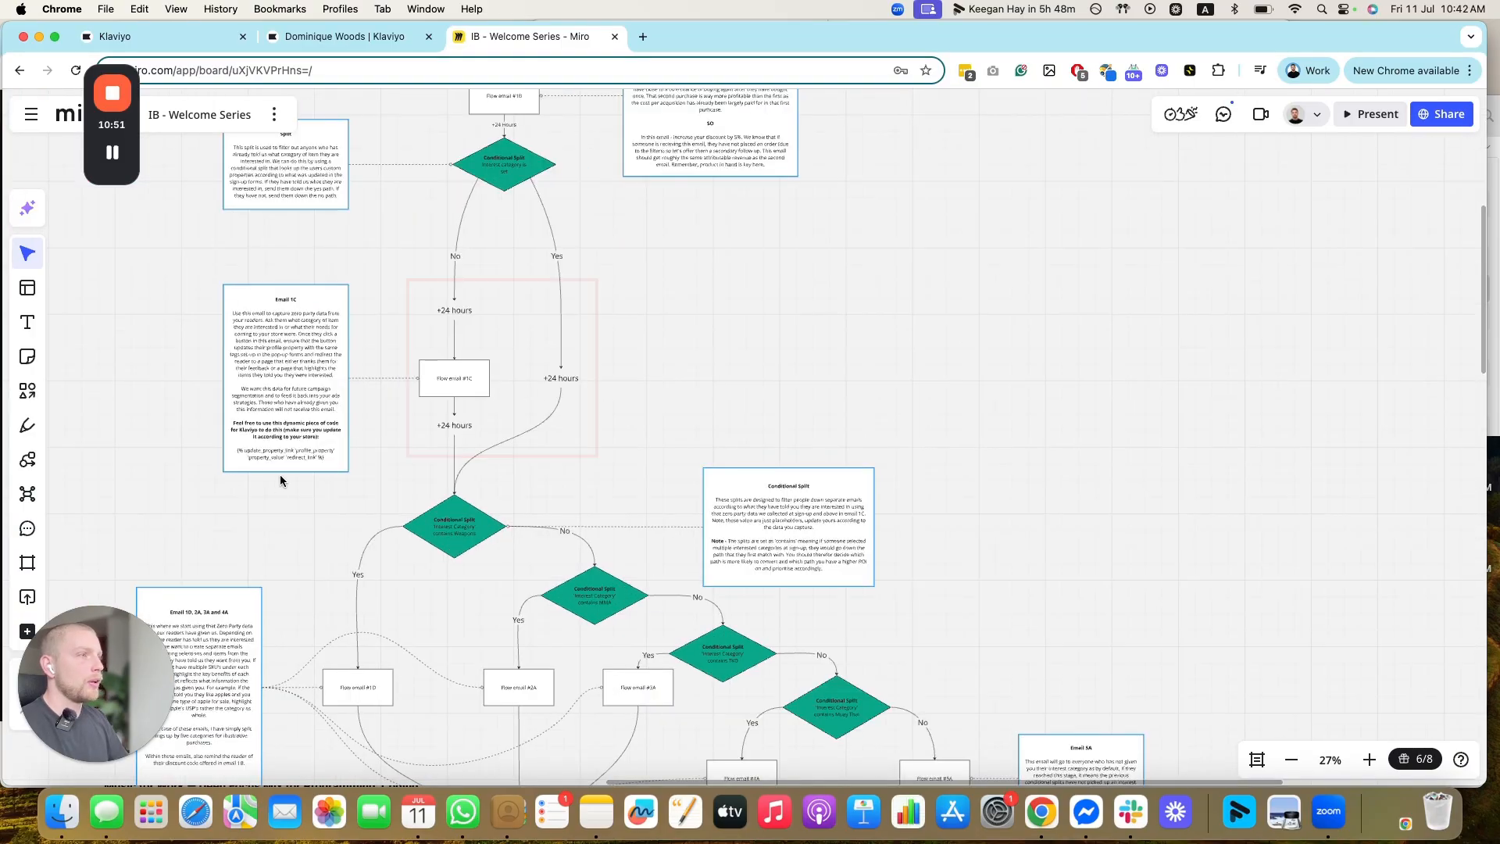
{"action": "left_click", "coordinate": [143, 38]}
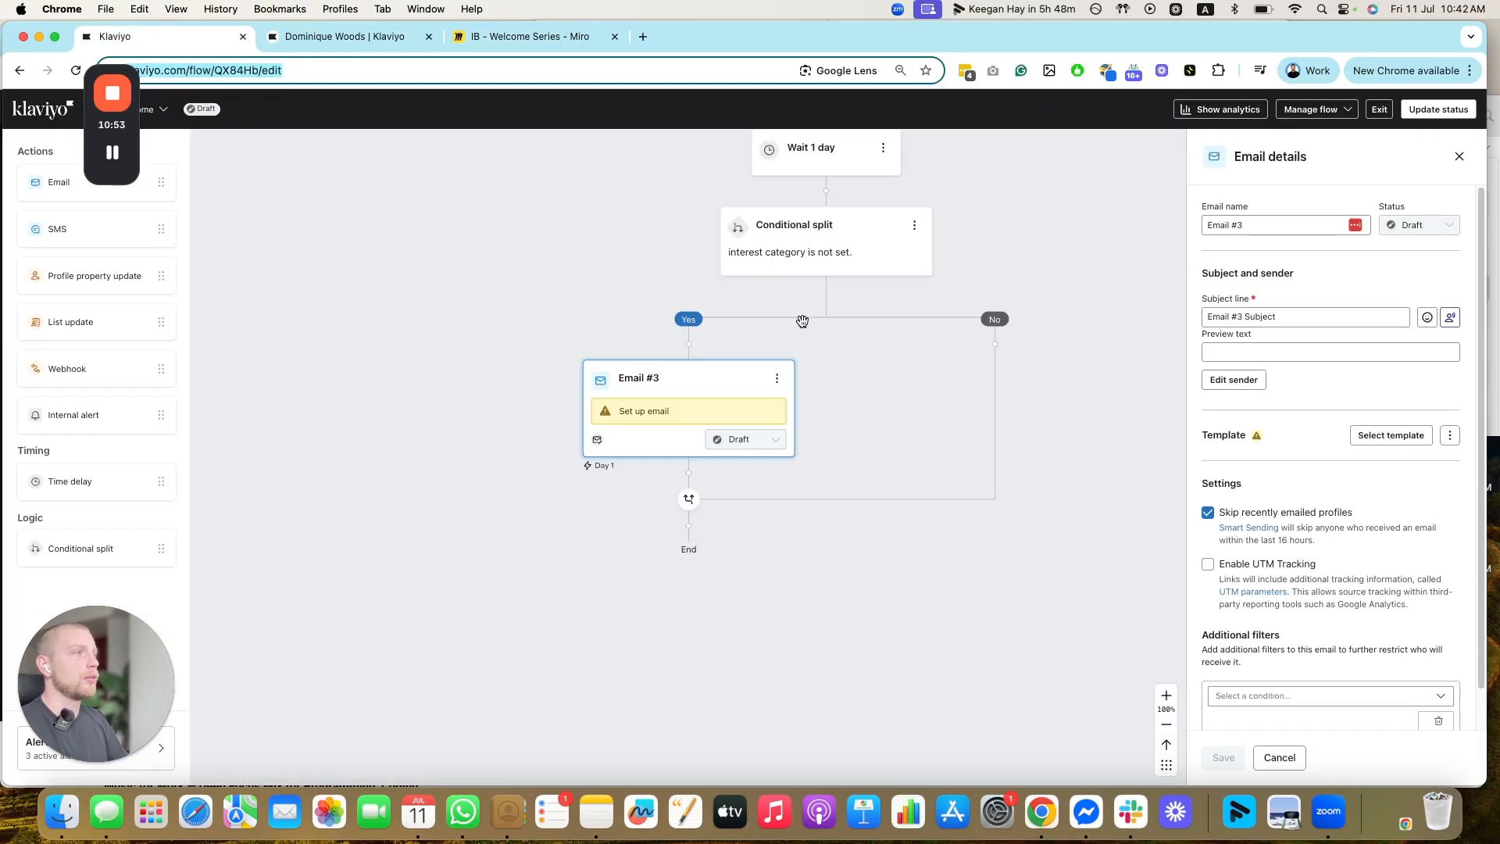
{"action": "scroll", "coordinate": [802, 321], "scroll_direction": "right", "scroll_amount": 5}
{"action": "scroll", "coordinate": [802, 321], "scroll_direction": "up", "scroll_amount": 2}
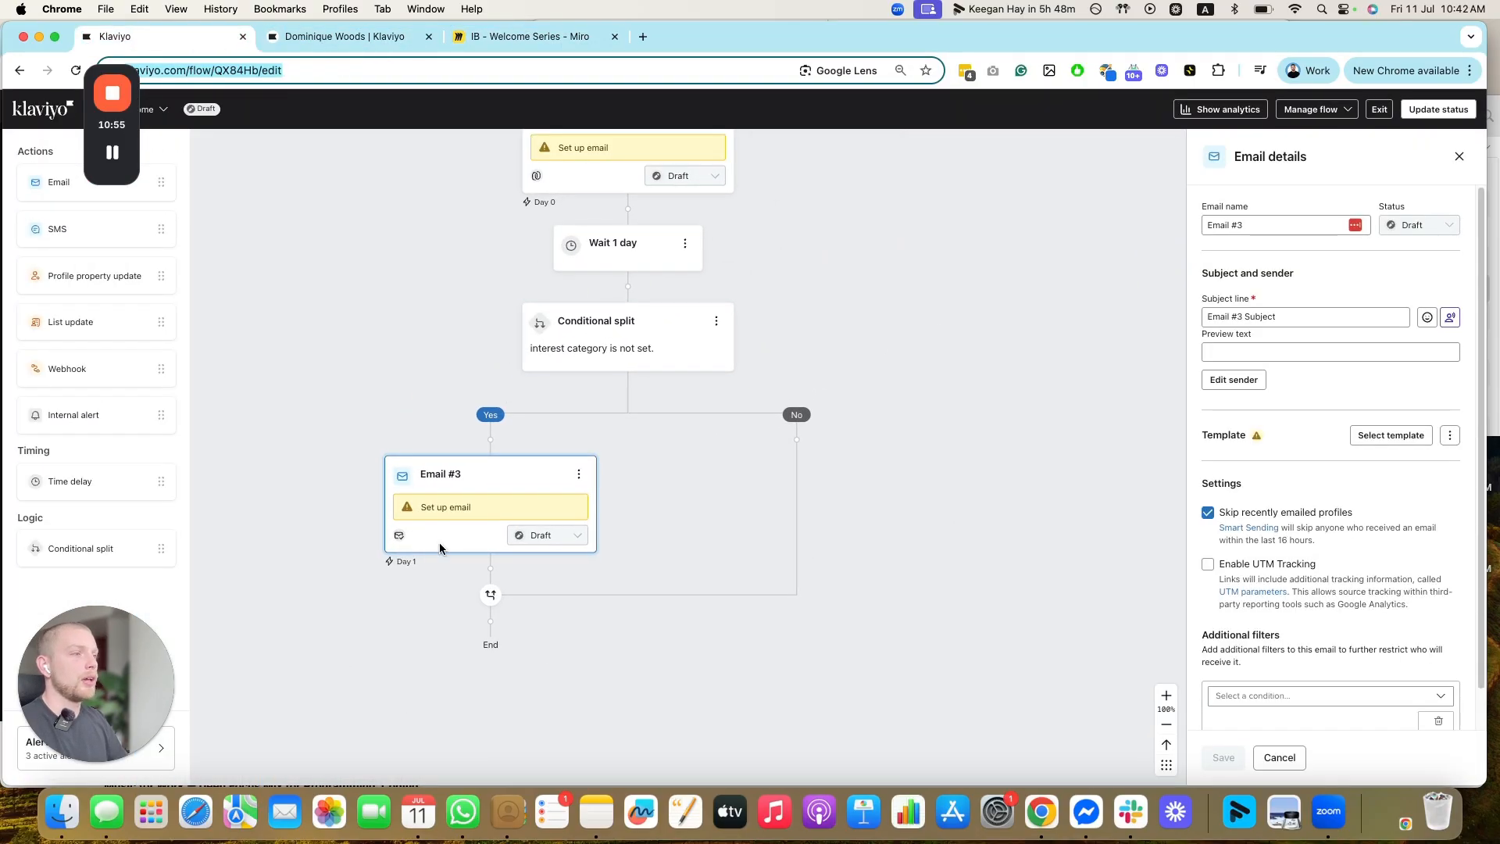
- Add a time delay after Email #3 in the split's Yes branch, set it to 1 day and save it
{"action": "scroll", "coordinate": [440, 548], "scroll_direction": "down", "scroll_amount": 4}
{"action": "scroll", "coordinate": [440, 548], "scroll_direction": "left", "scroll_amount": 1}
{"action": "left_click_drag", "start_coordinate": [53, 191], "coordinate": [23, 242]}
{"action": "left_click_drag", "start_coordinate": [70, 495], "coordinate": [551, 437]}
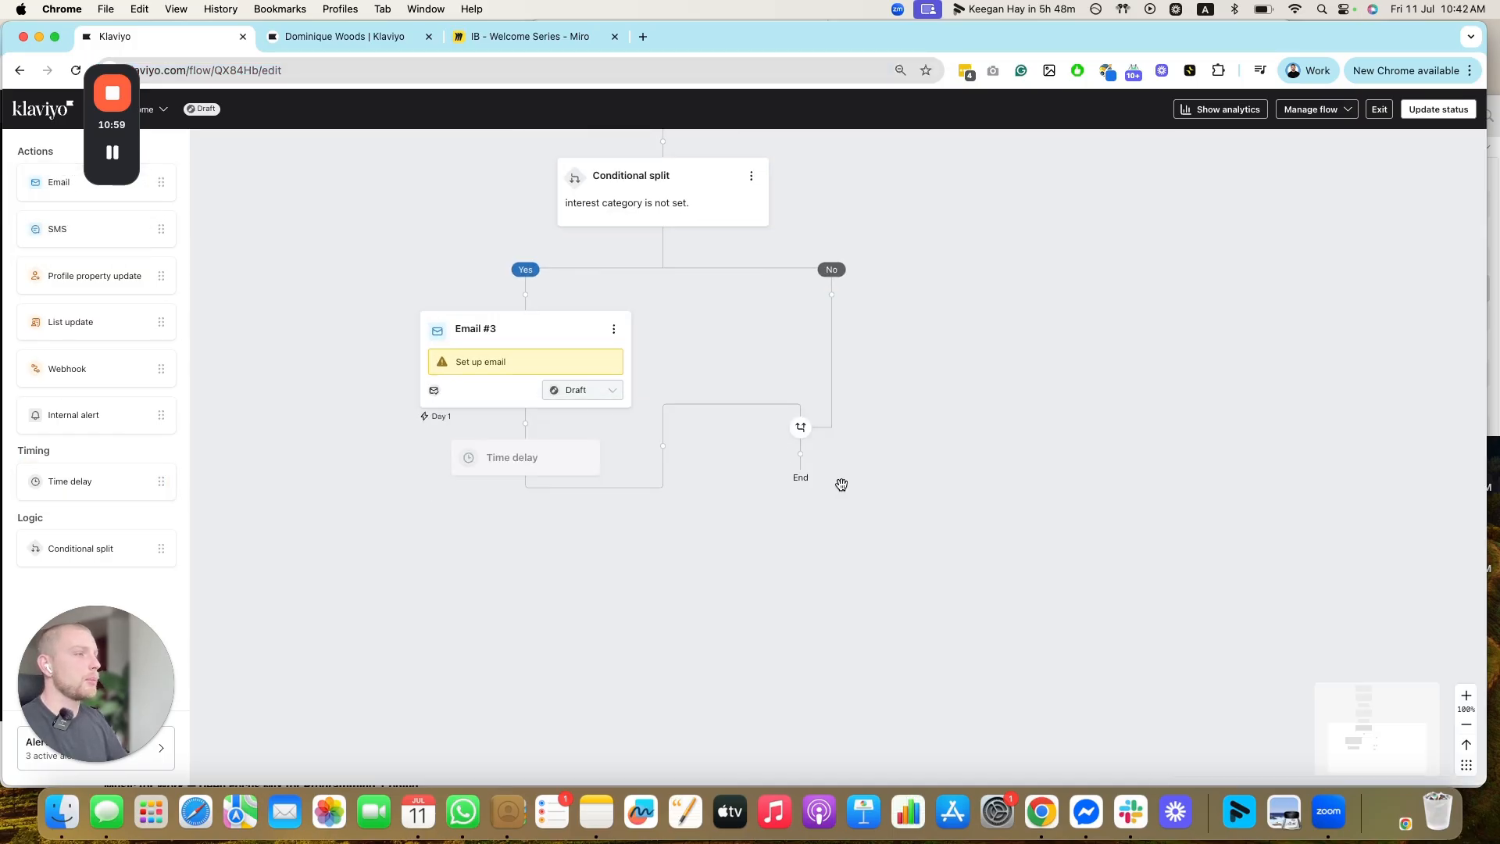
{"action": "left_click", "coordinate": [1418, 253]}
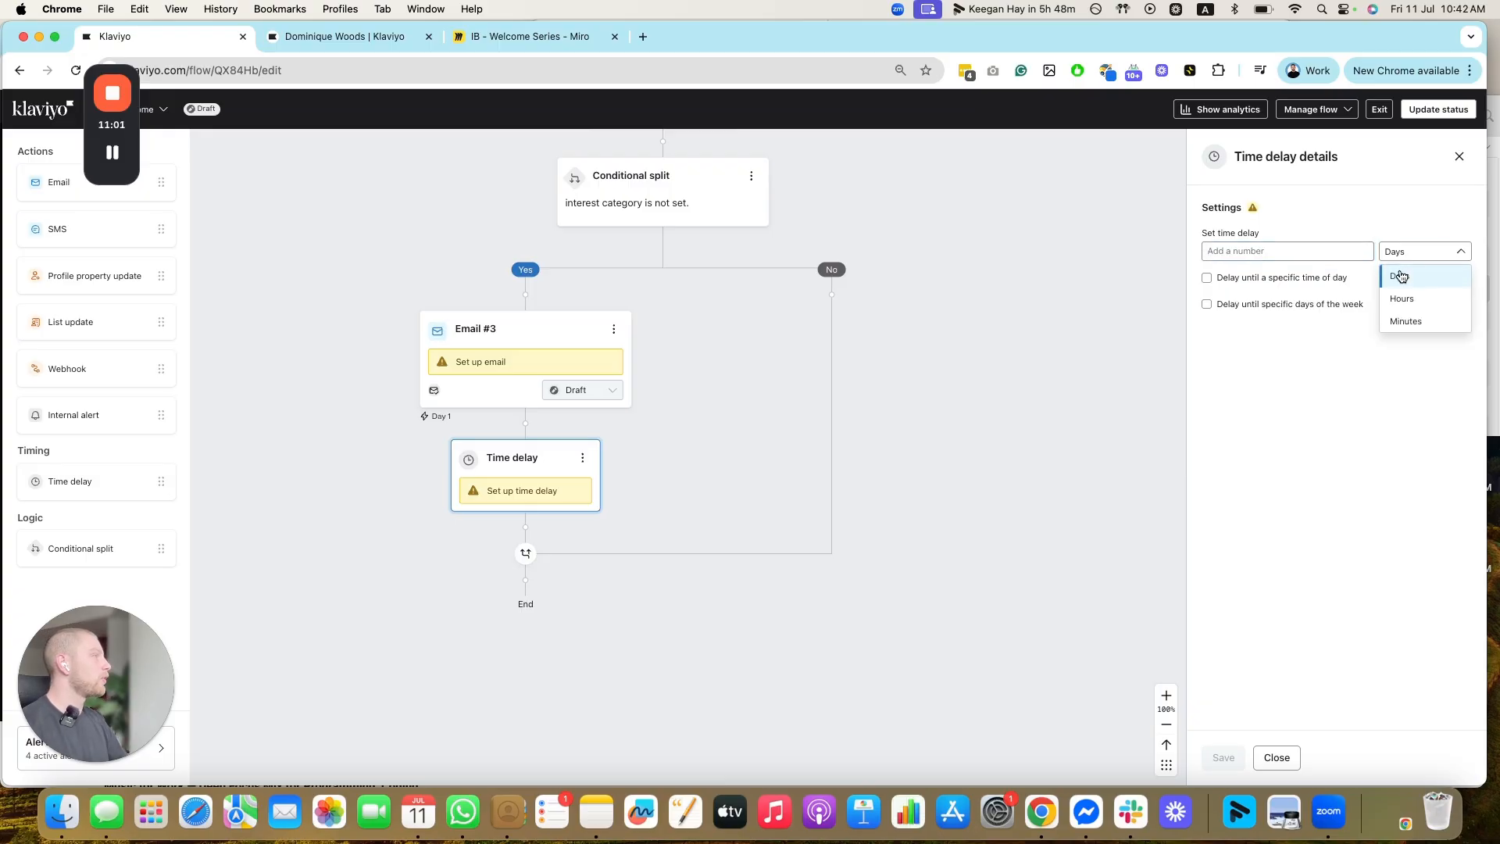
{"action": "left_click", "coordinate": [1401, 275]}
{"action": "left_click", "coordinate": [1251, 252]}
{"action": "type", "text": "1"}
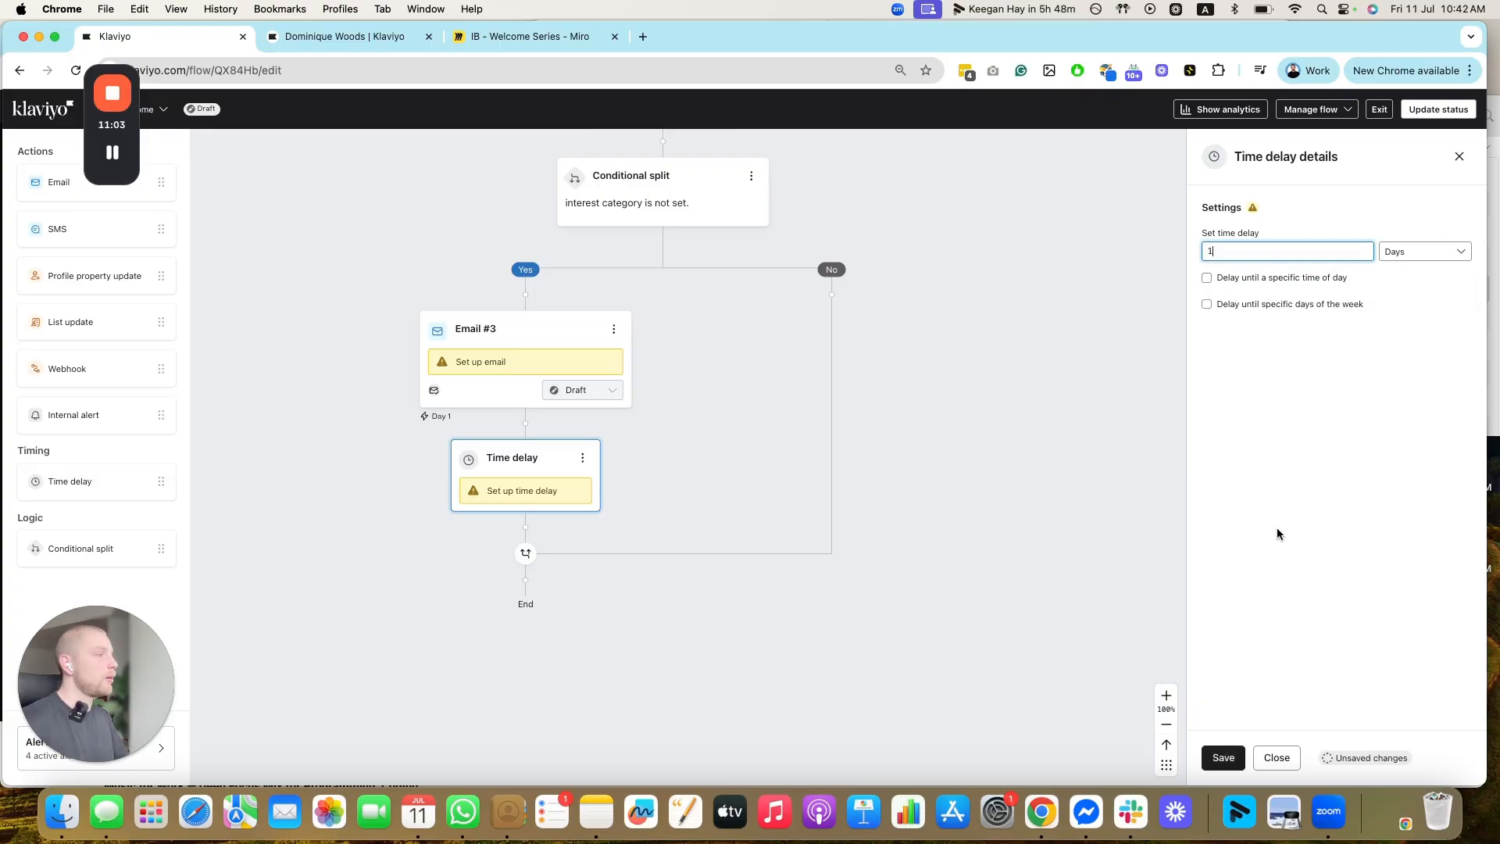
{"action": "left_click", "coordinate": [1210, 755]}
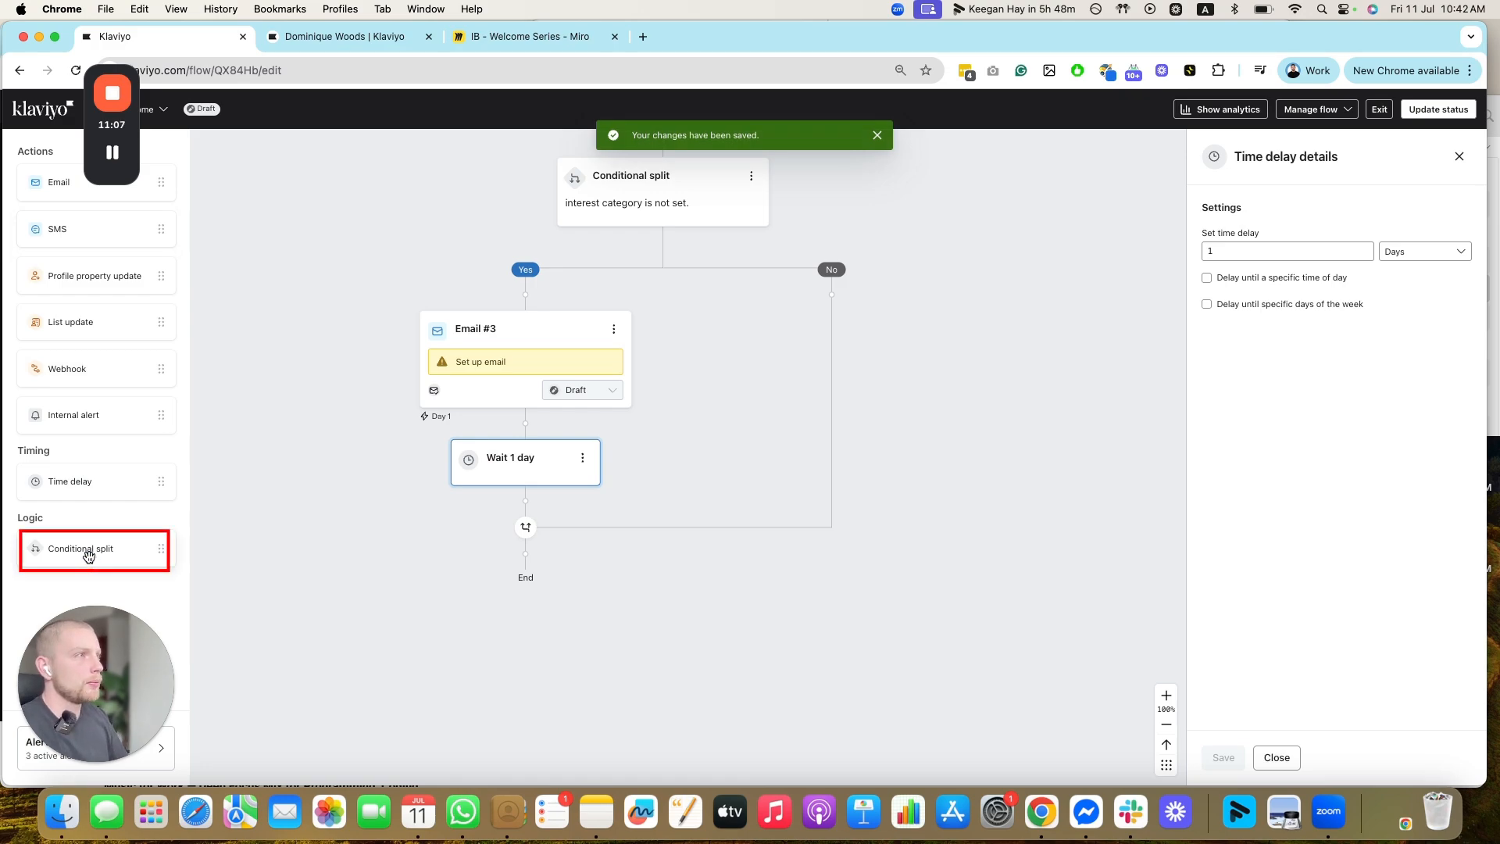
- Add a conditional split below the rejoined branches and a second conditional split in its No branch
{"action": "left_click_drag", "start_coordinate": [89, 553], "coordinate": [578, 562]}
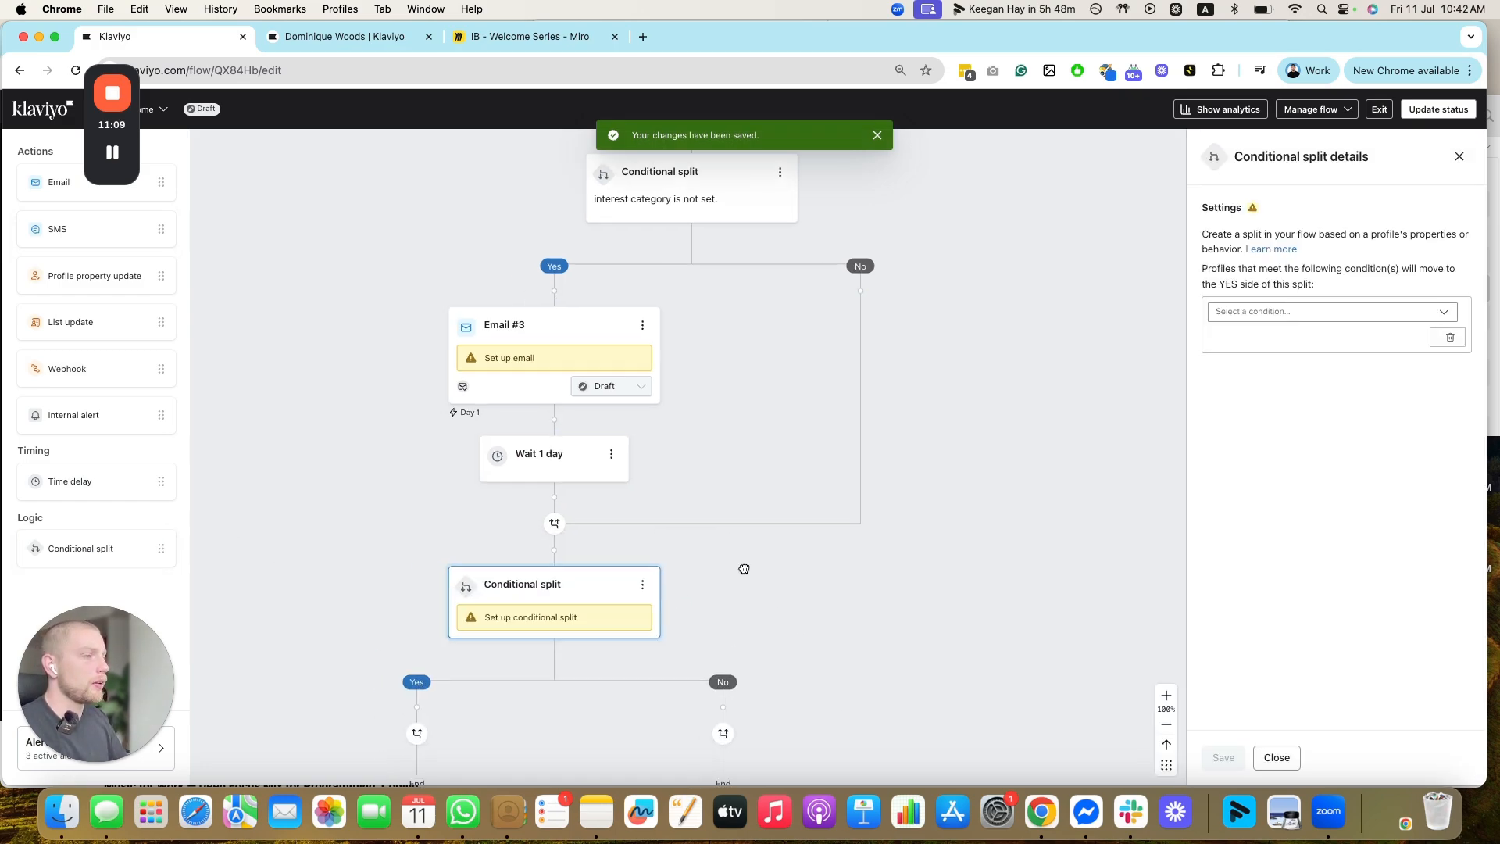
{"action": "left_click_drag", "start_coordinate": [73, 539], "coordinate": [922, 650]}
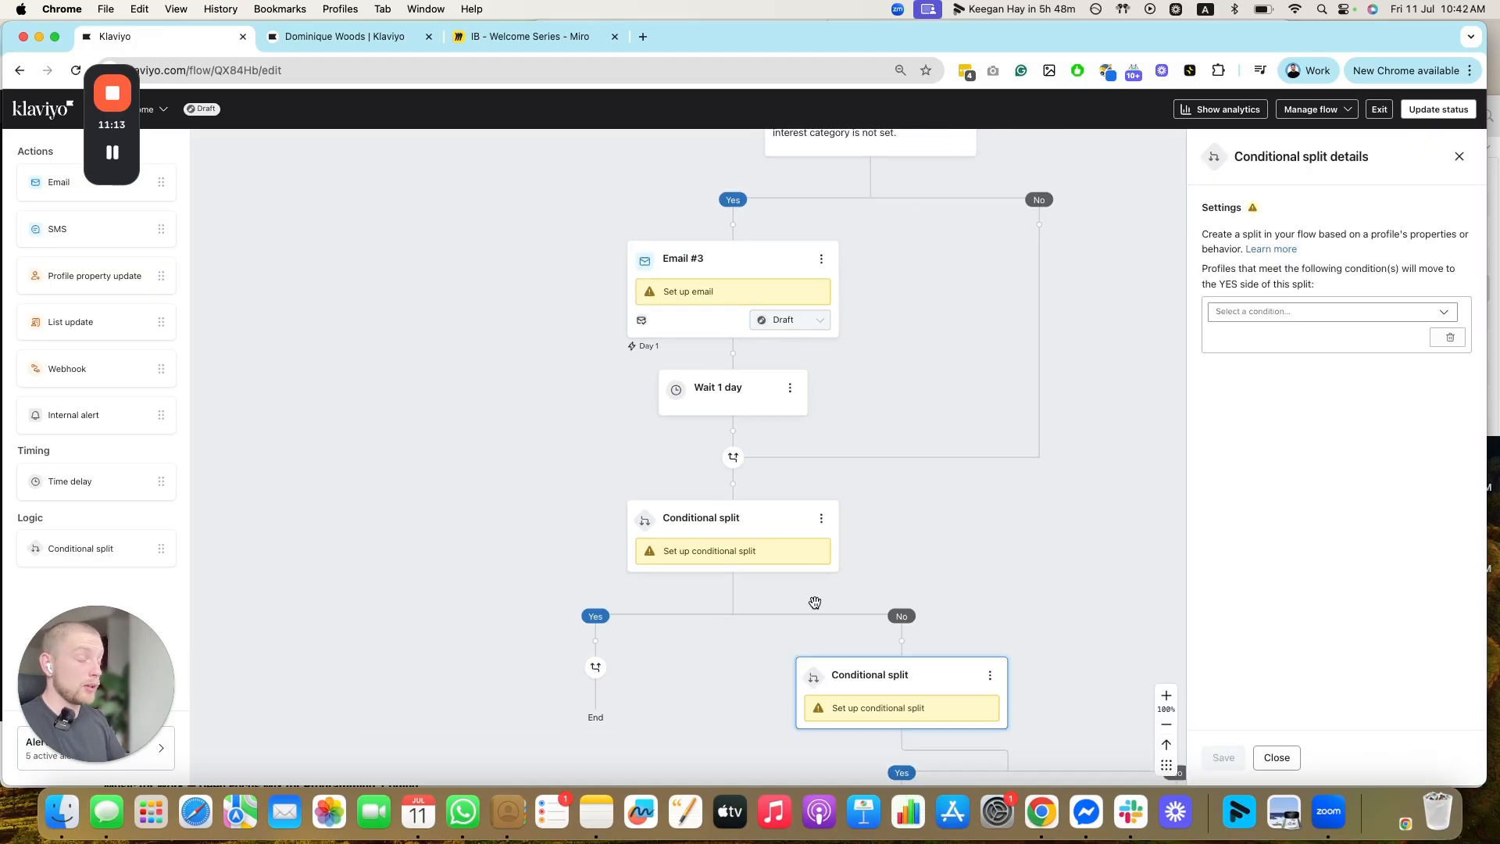
- Set the upper new split's condition to Properties about someone, interest category equals "chicken", and save it
{"action": "left_click", "coordinate": [756, 513]}
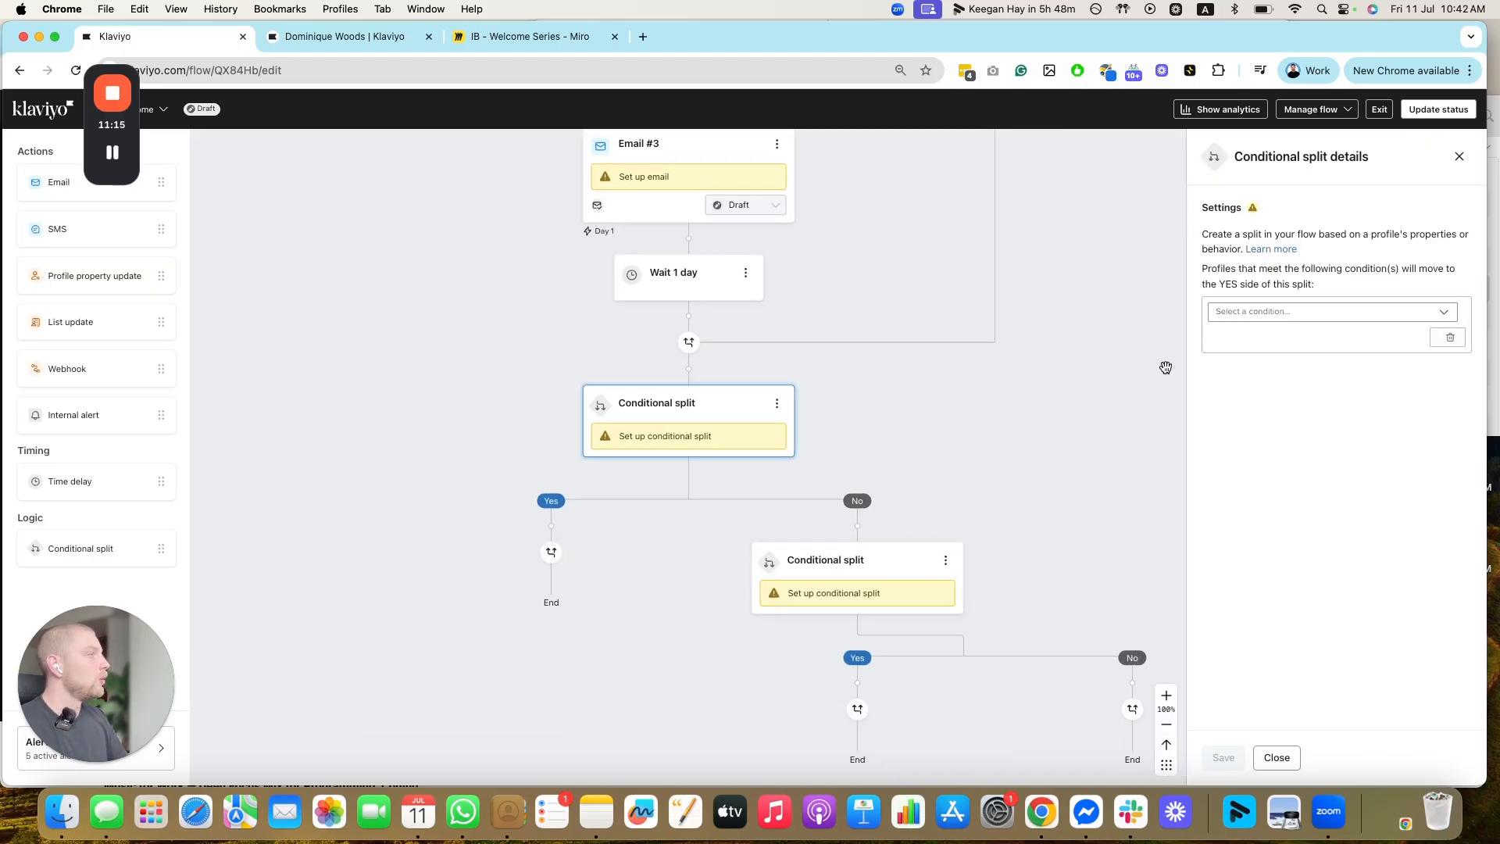
{"action": "left_click", "coordinate": [1340, 311]}
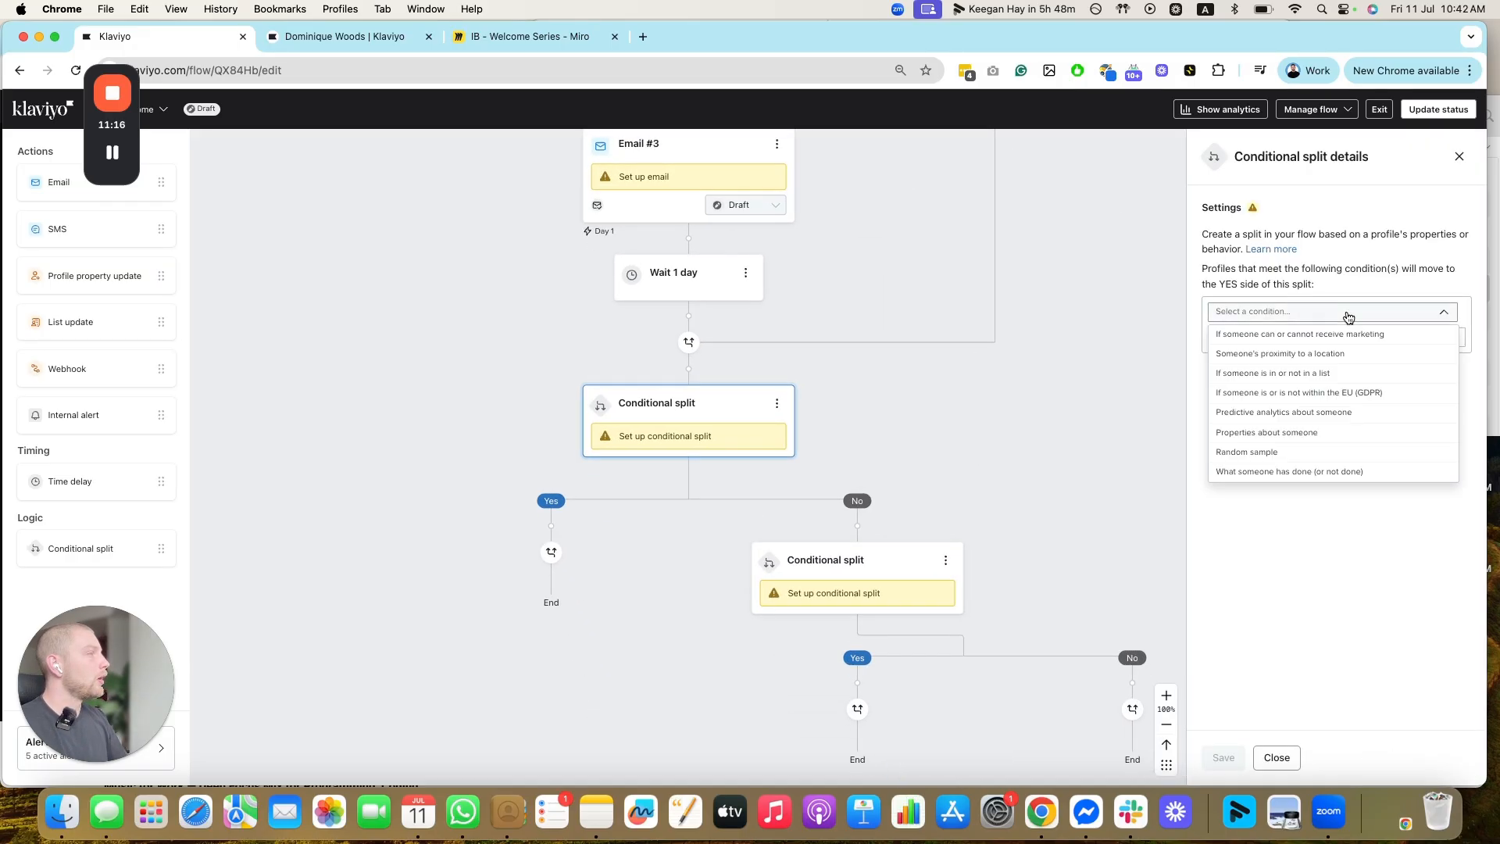
{"action": "left_click", "coordinate": [1311, 429]}
{"action": "left_click", "coordinate": [1293, 338]}
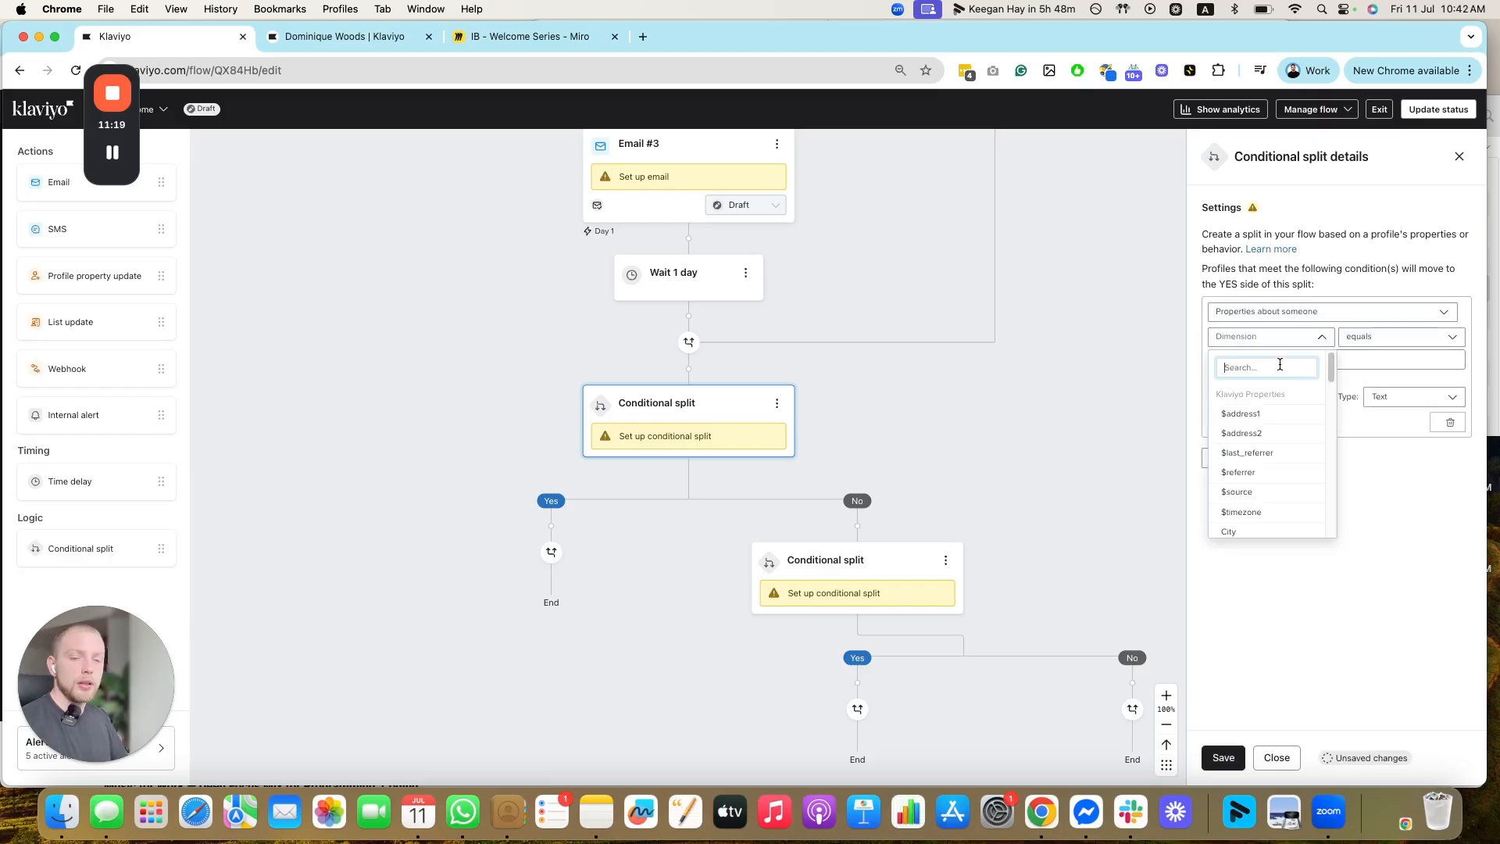
{"action": "type", "text": "in"}
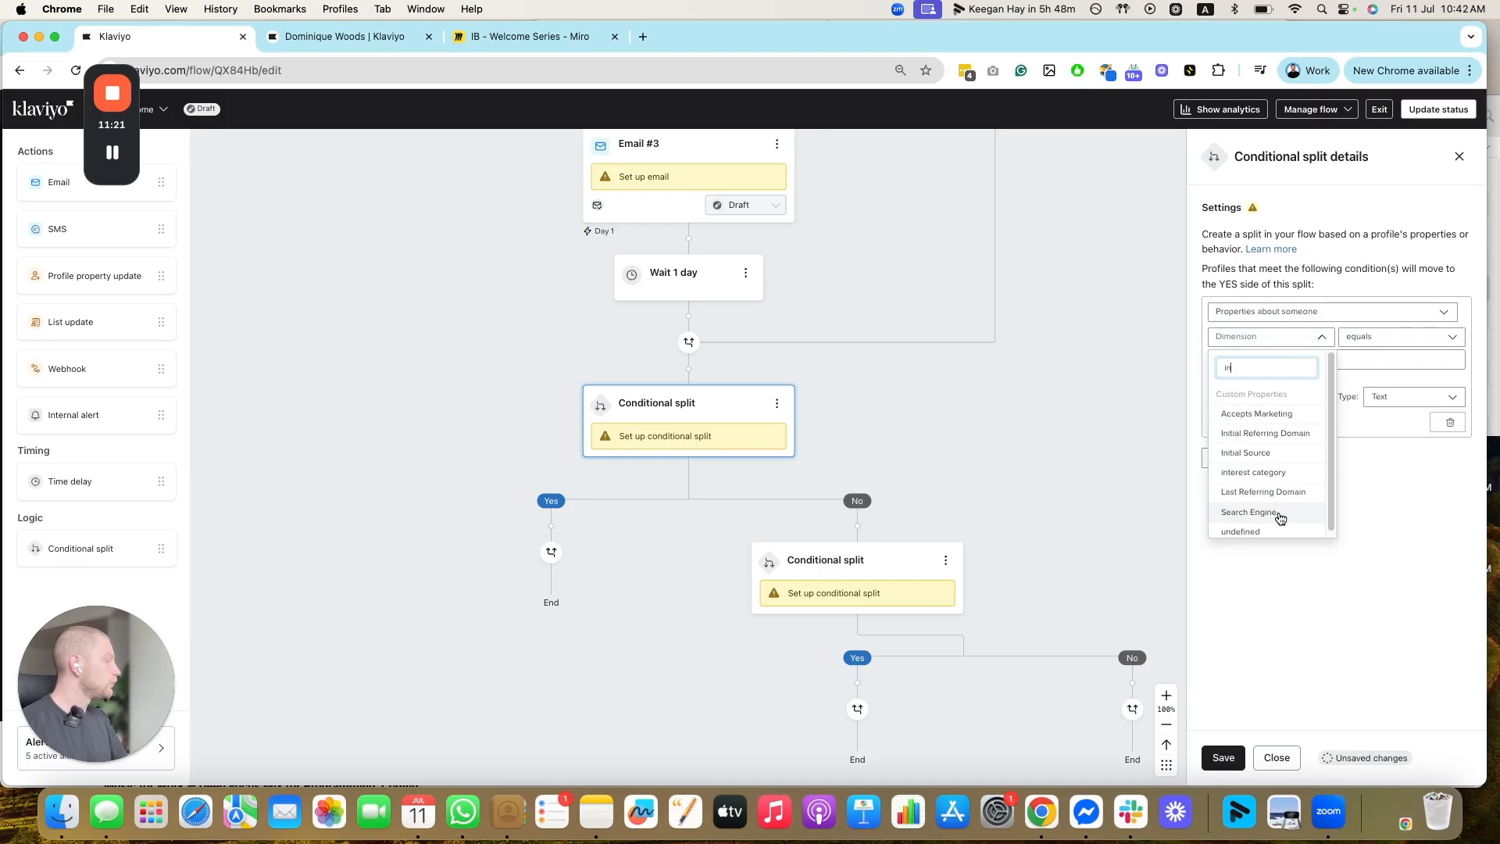
{"action": "type", "text": "te"}
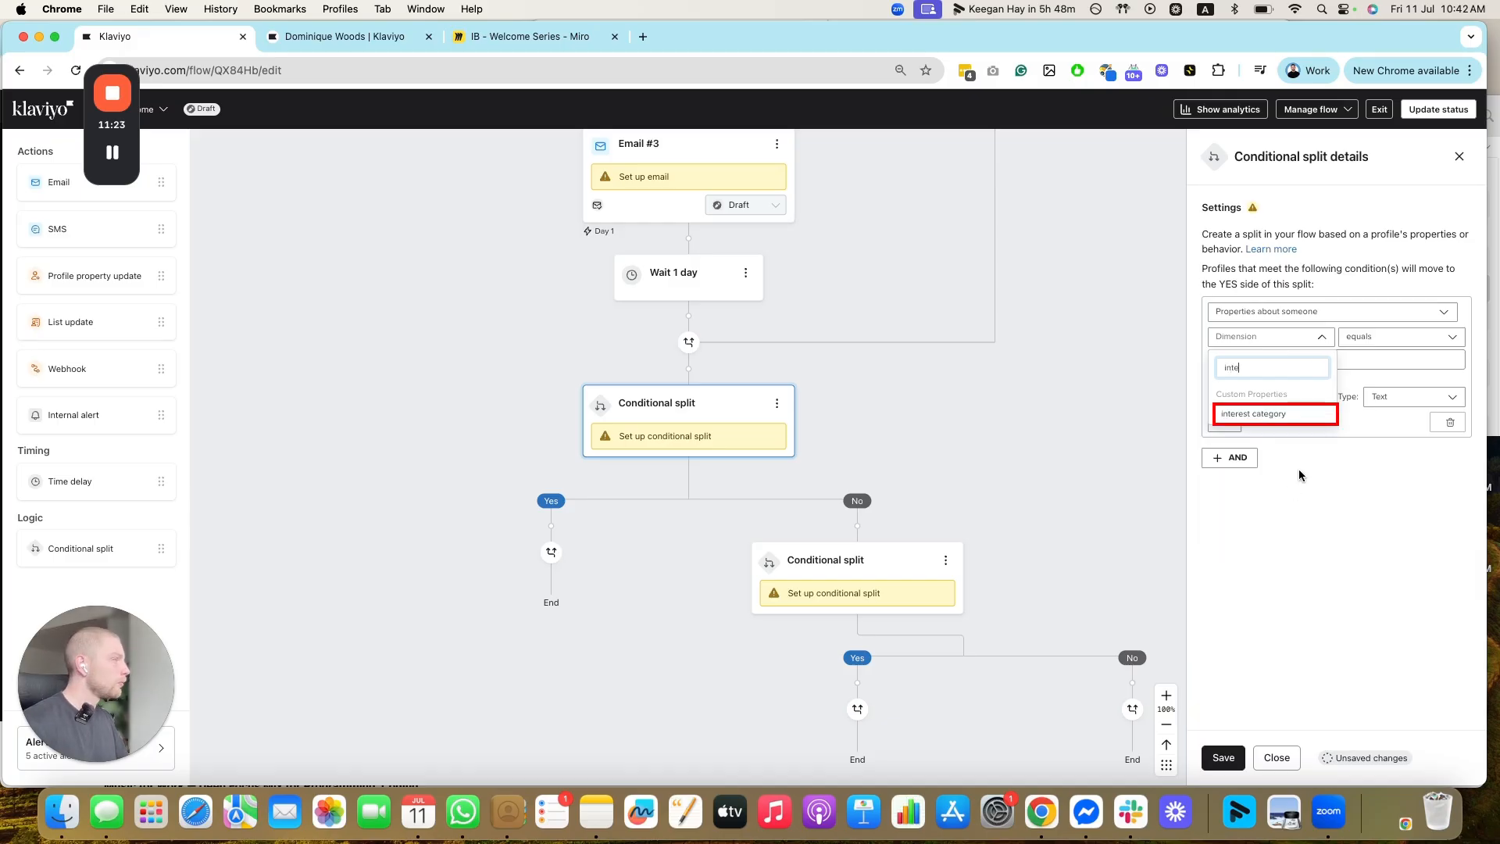
{"action": "left_click", "coordinate": [1296, 413]}
{"action": "left_click", "coordinate": [1380, 358]}
{"action": "left_click", "coordinate": [1309, 382]}
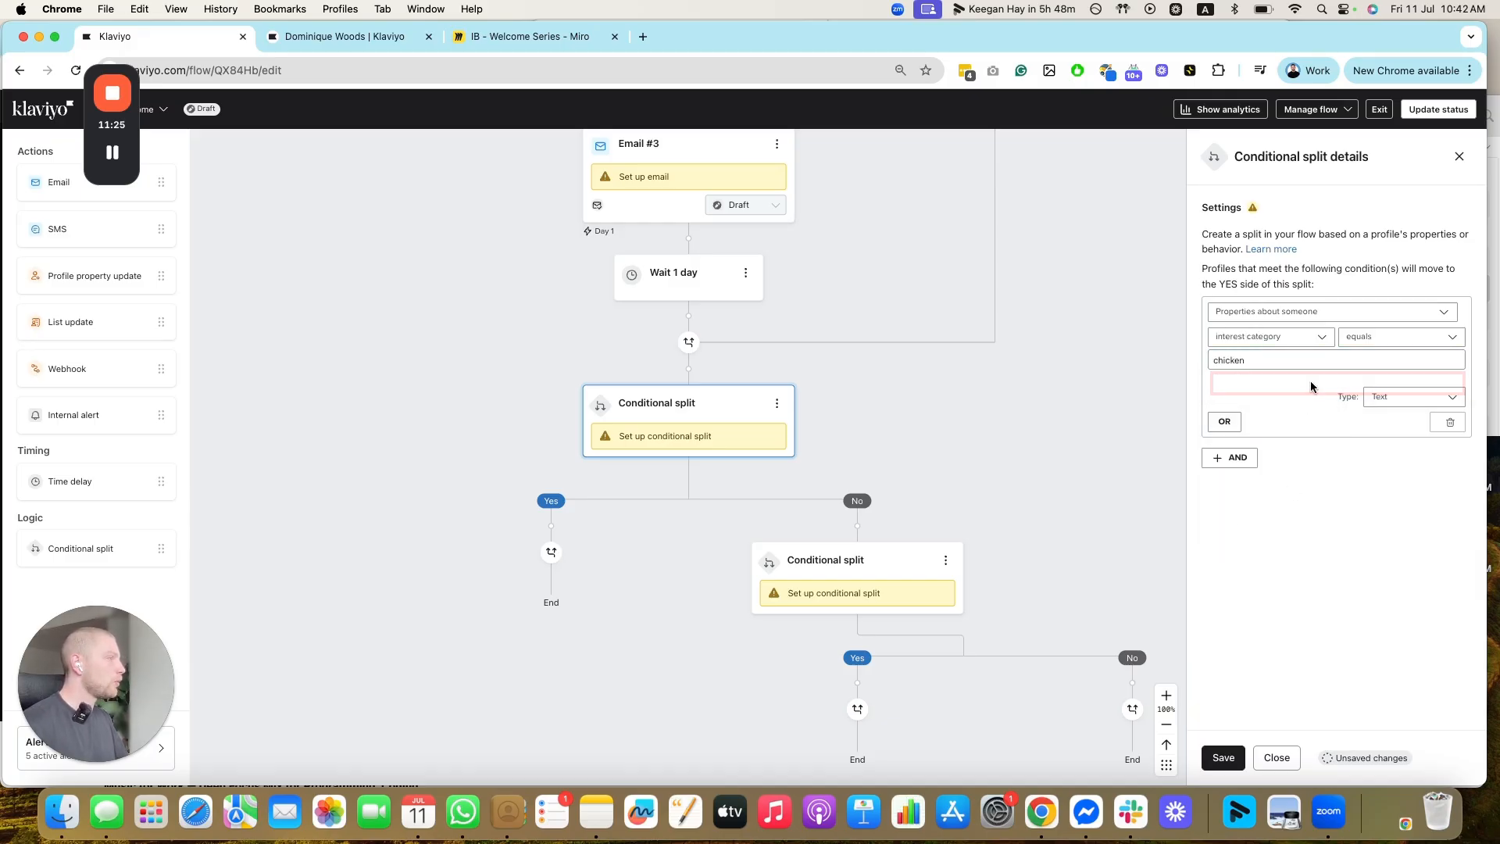
{"action": "left_click", "coordinate": [1223, 756]}
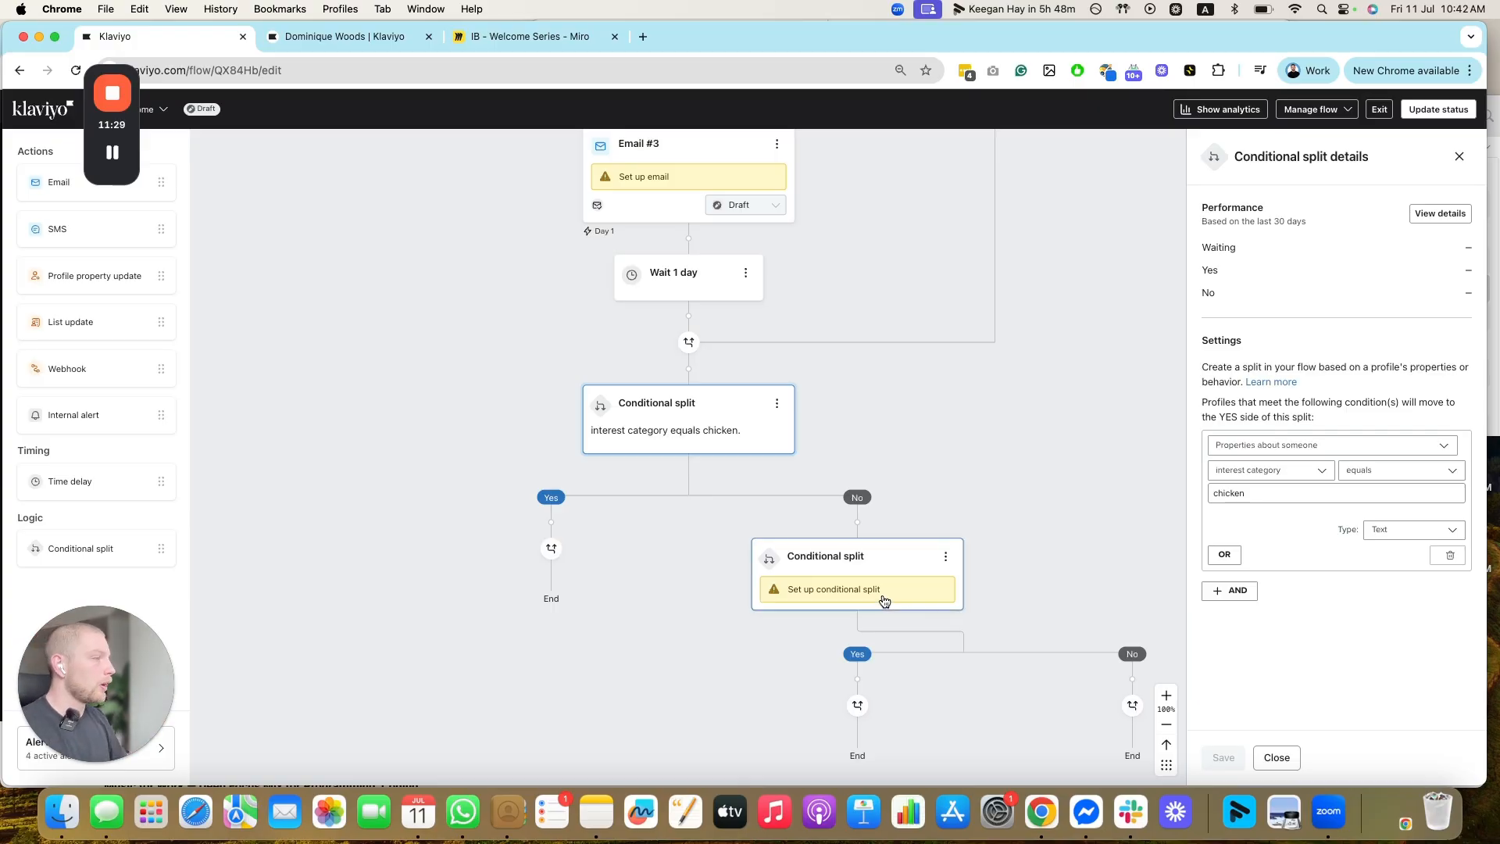
- Set the nested split's condition to Properties about someone, interest category equals "Pork", and save it
{"action": "left_click", "coordinate": [884, 600]}
{"action": "left_click", "coordinate": [1257, 314]}
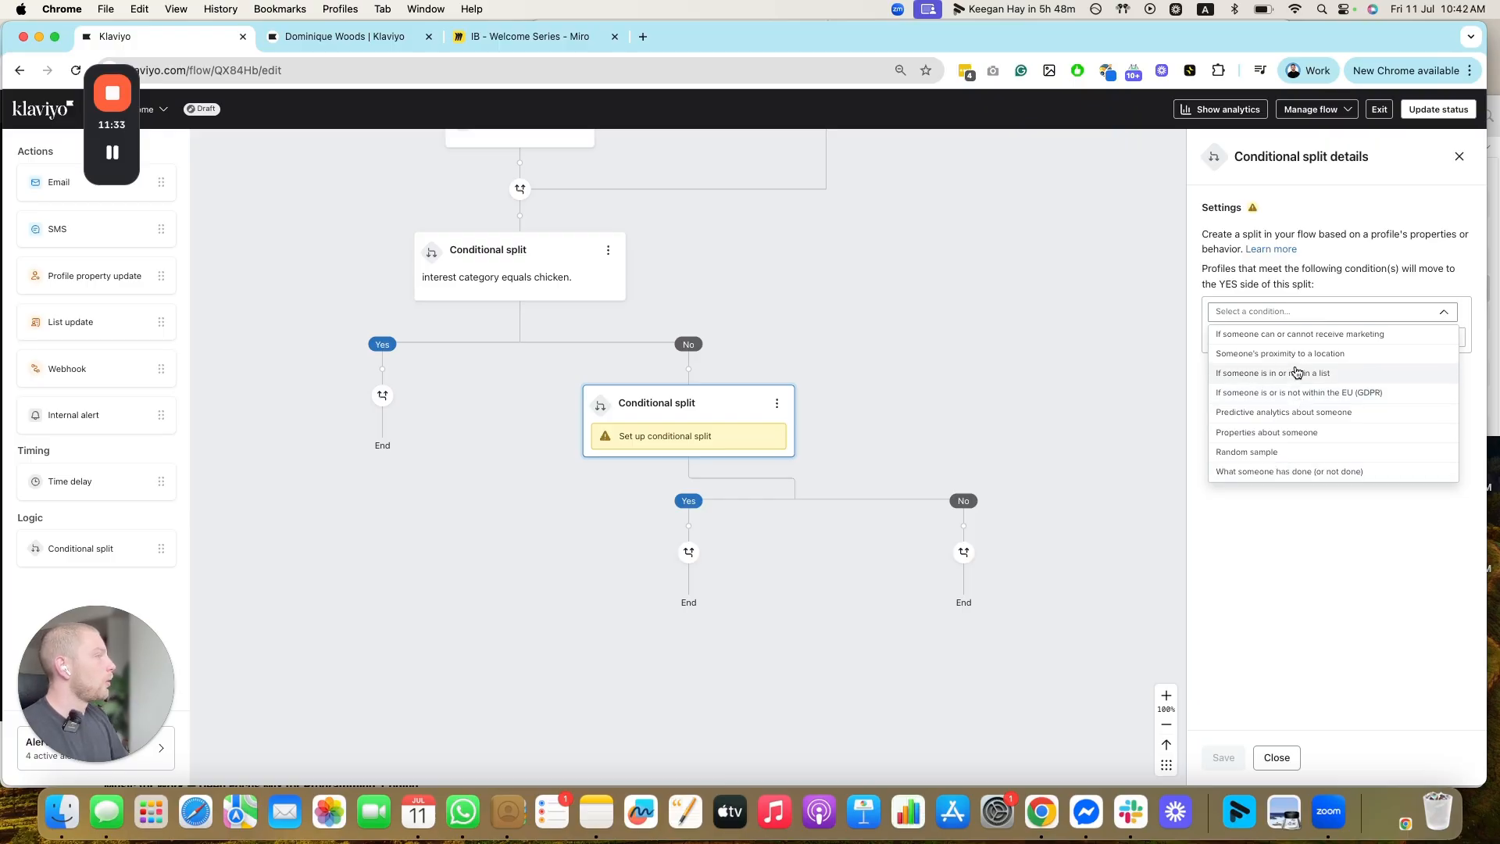
{"action": "left_click", "coordinate": [1288, 432]}
{"action": "left_click", "coordinate": [1303, 336]}
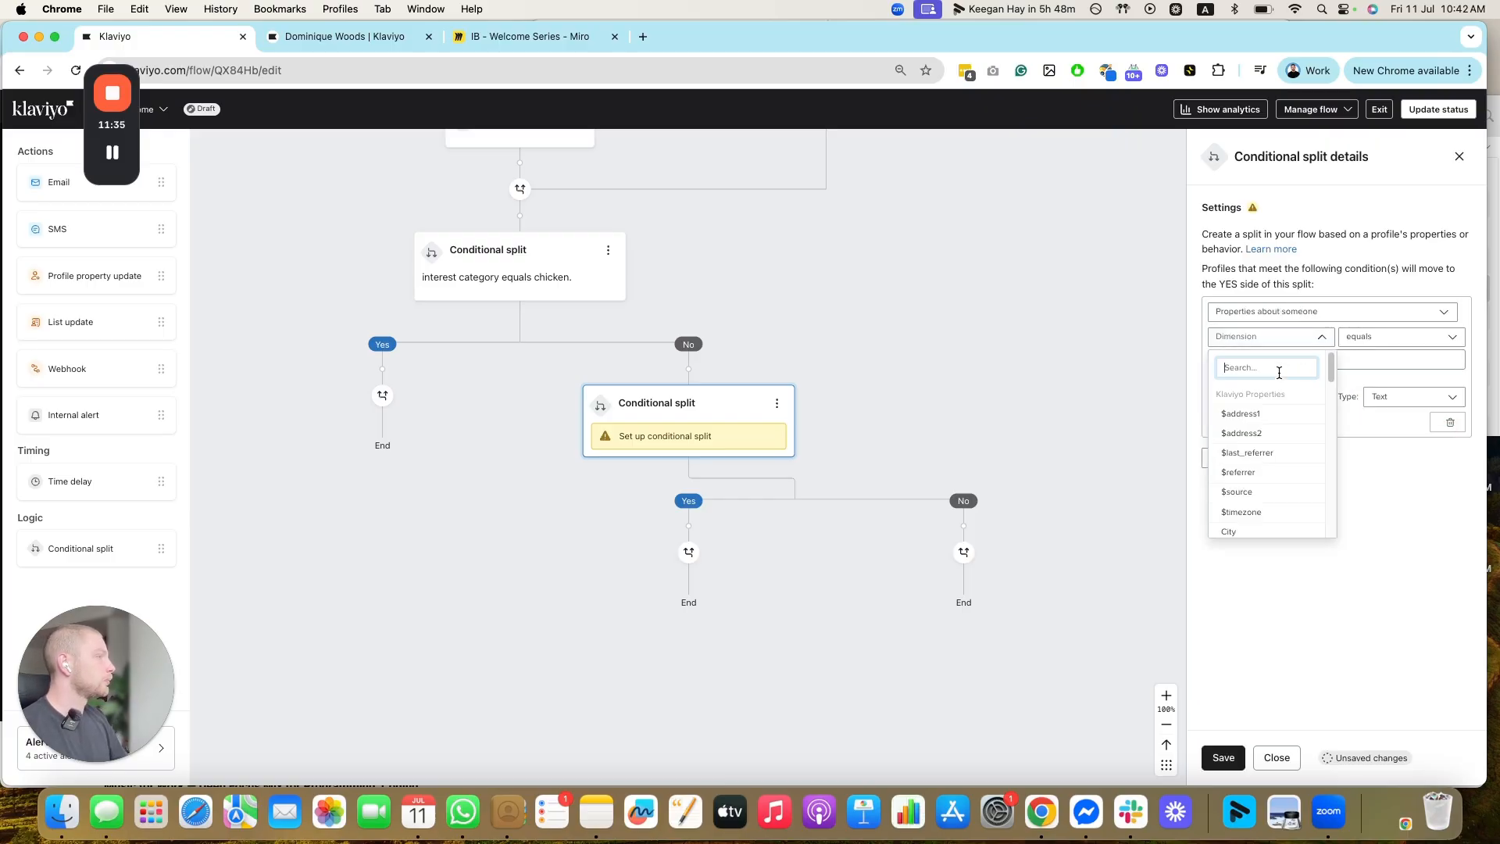
{"action": "type", "text": "in"}
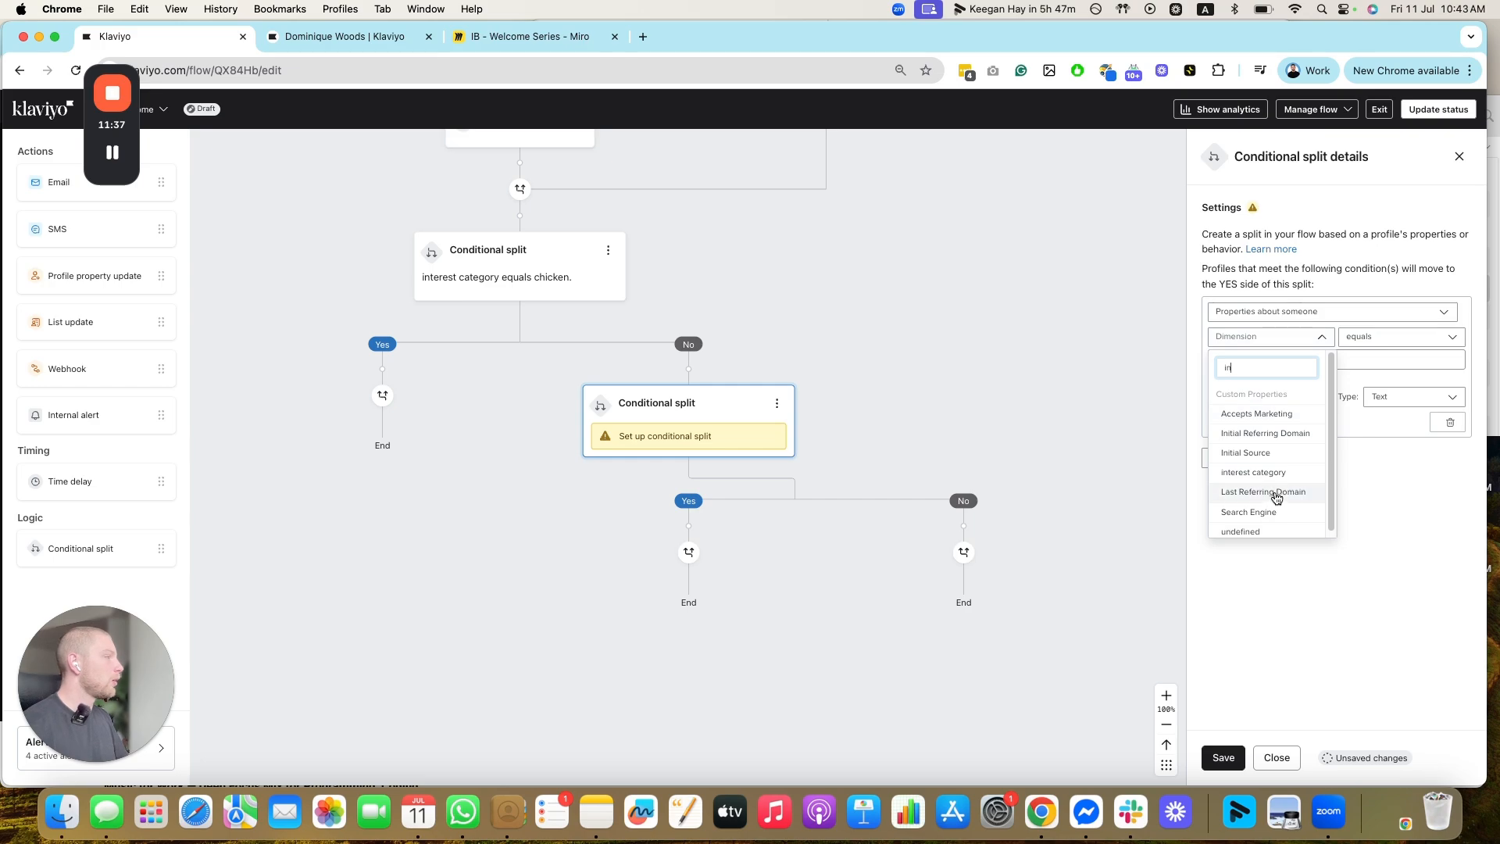
{"action": "type", "text": "tere"}
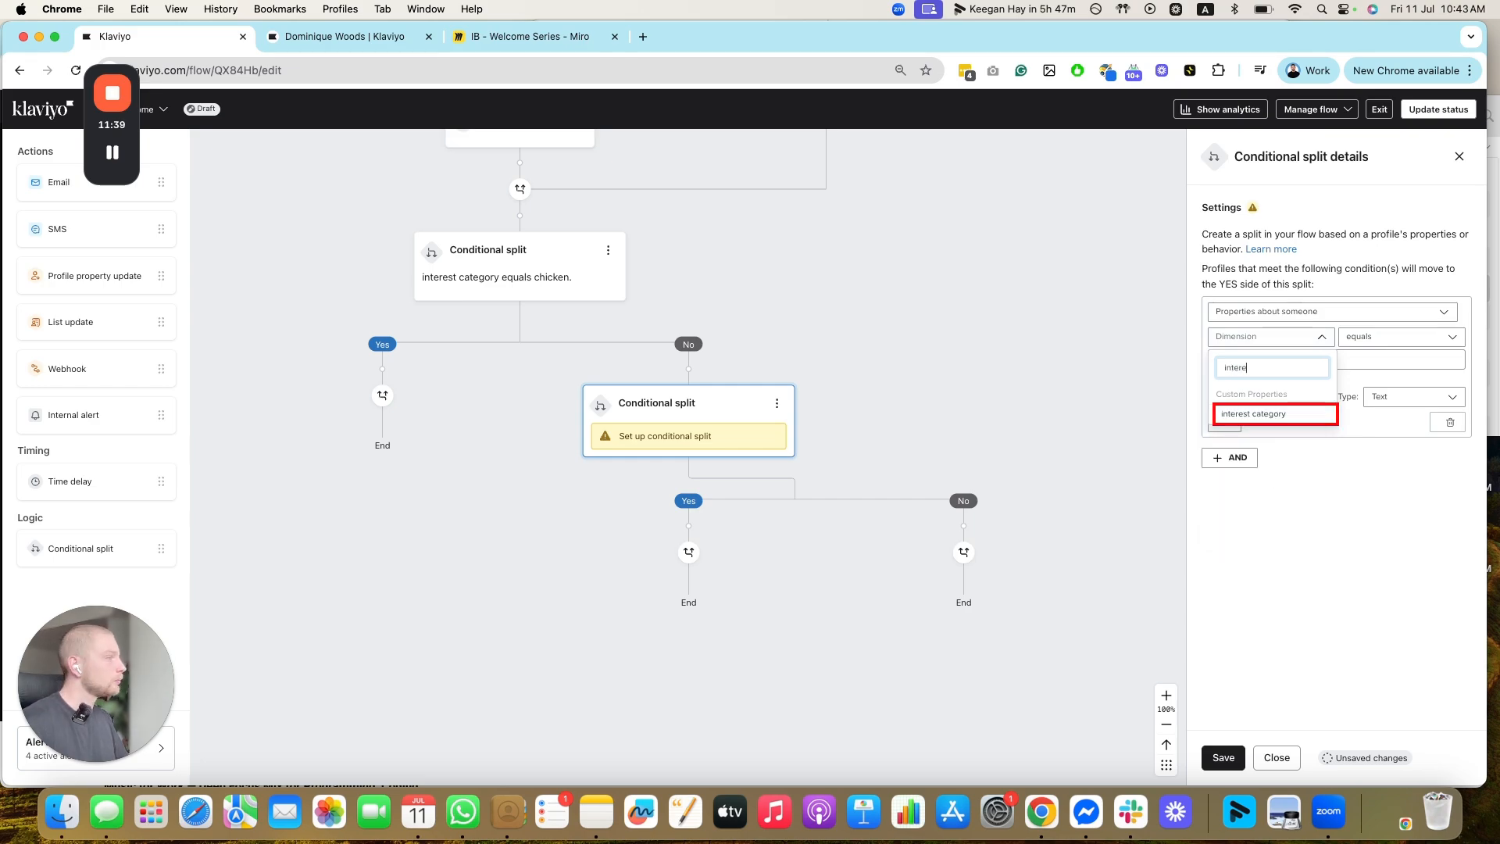
{"action": "left_click", "coordinate": [1282, 413]}
{"action": "left_click", "coordinate": [1302, 357]}
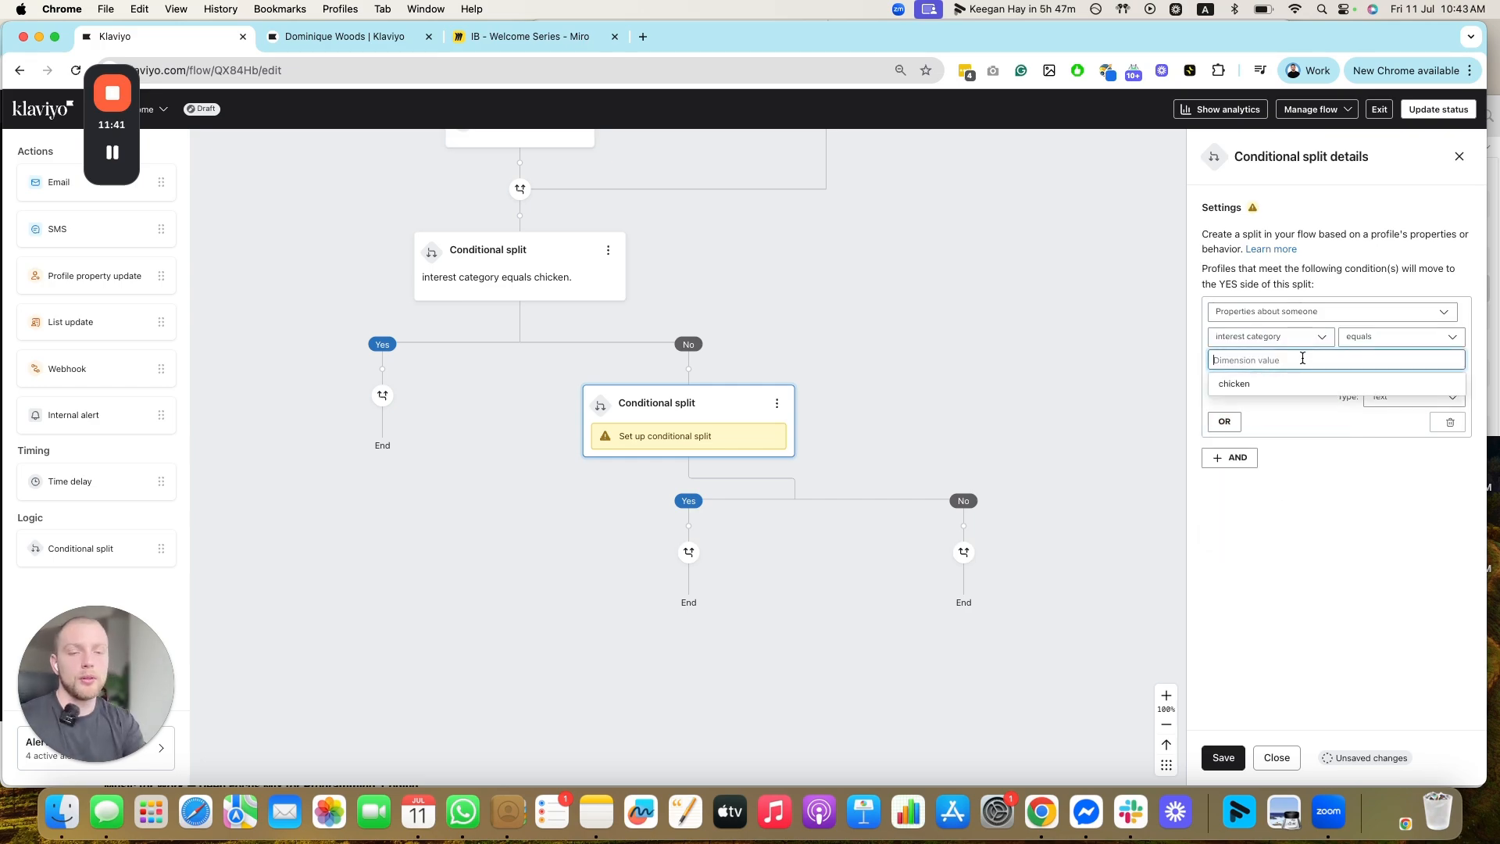
{"action": "type", "text": "p"}
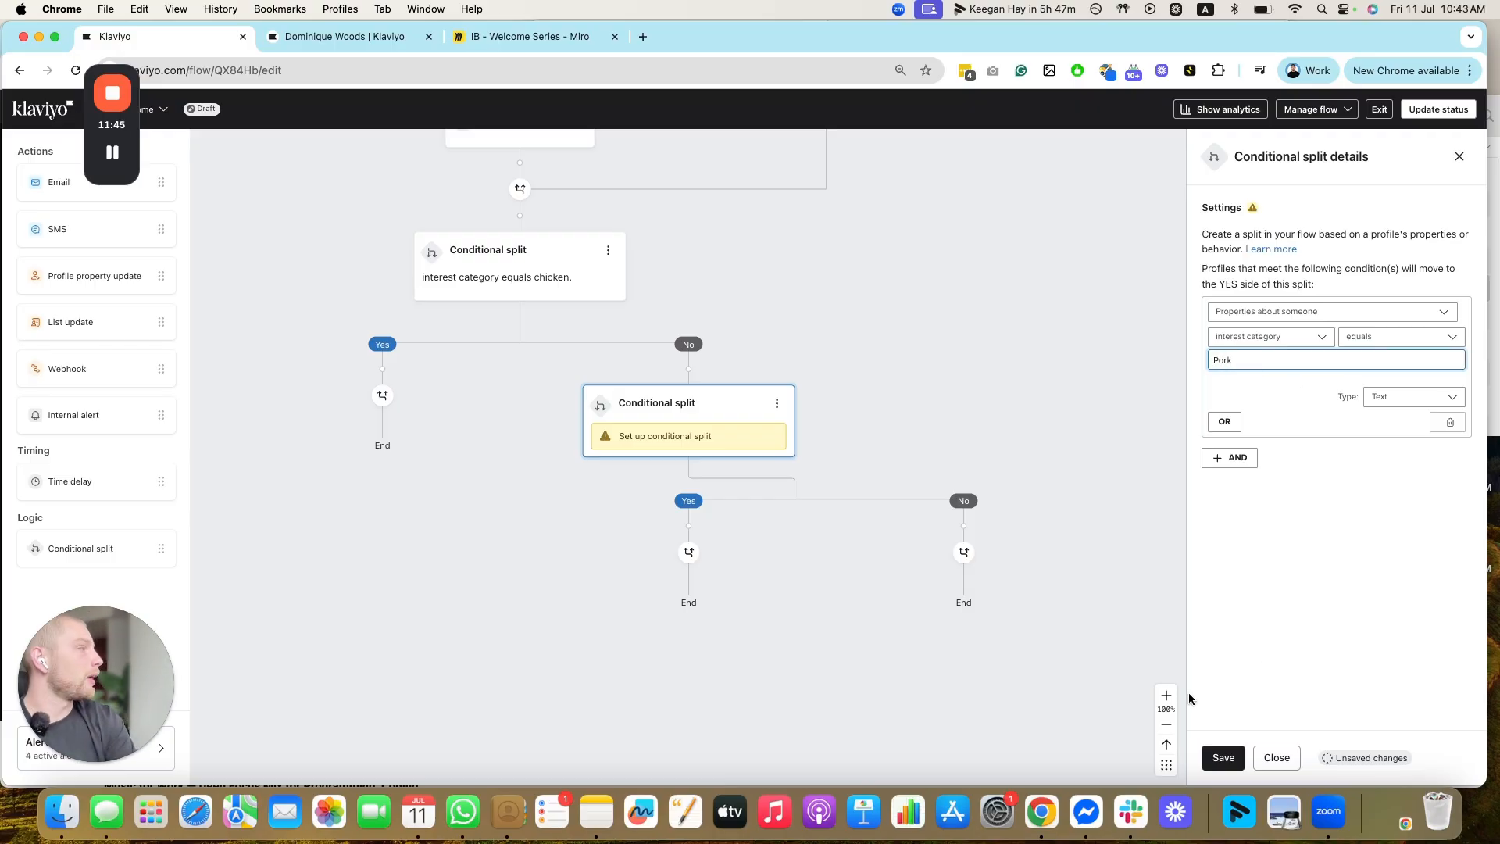
{"action": "left_click", "coordinate": [1229, 758]}
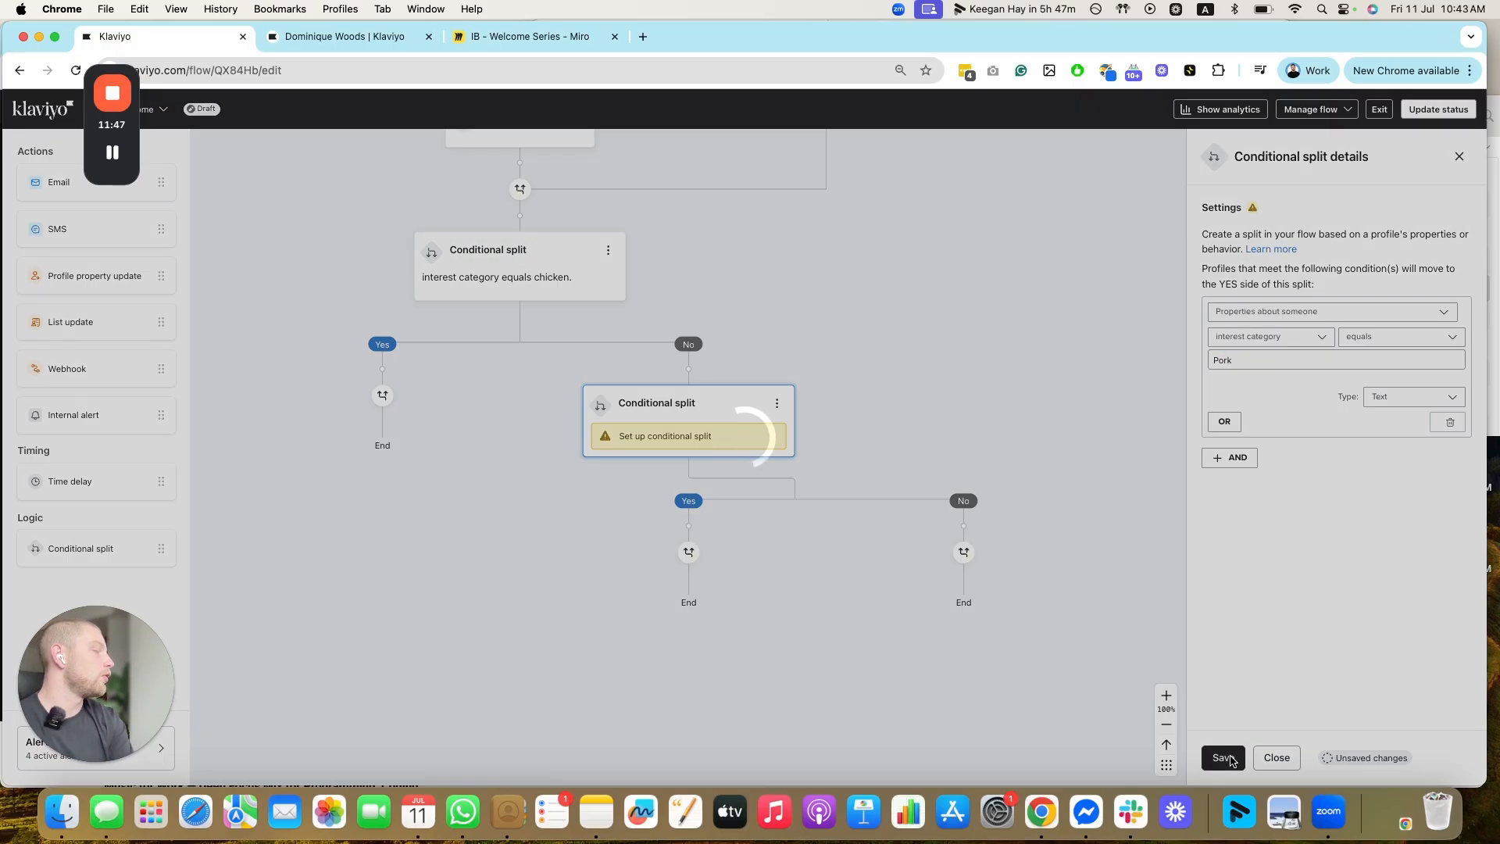
- Add an email to the chicken split's Yes branch and to both the Yes and No branches of the Pork split
{"action": "scroll", "coordinate": [626, 529], "scroll_direction": "up", "scroll_amount": 3}
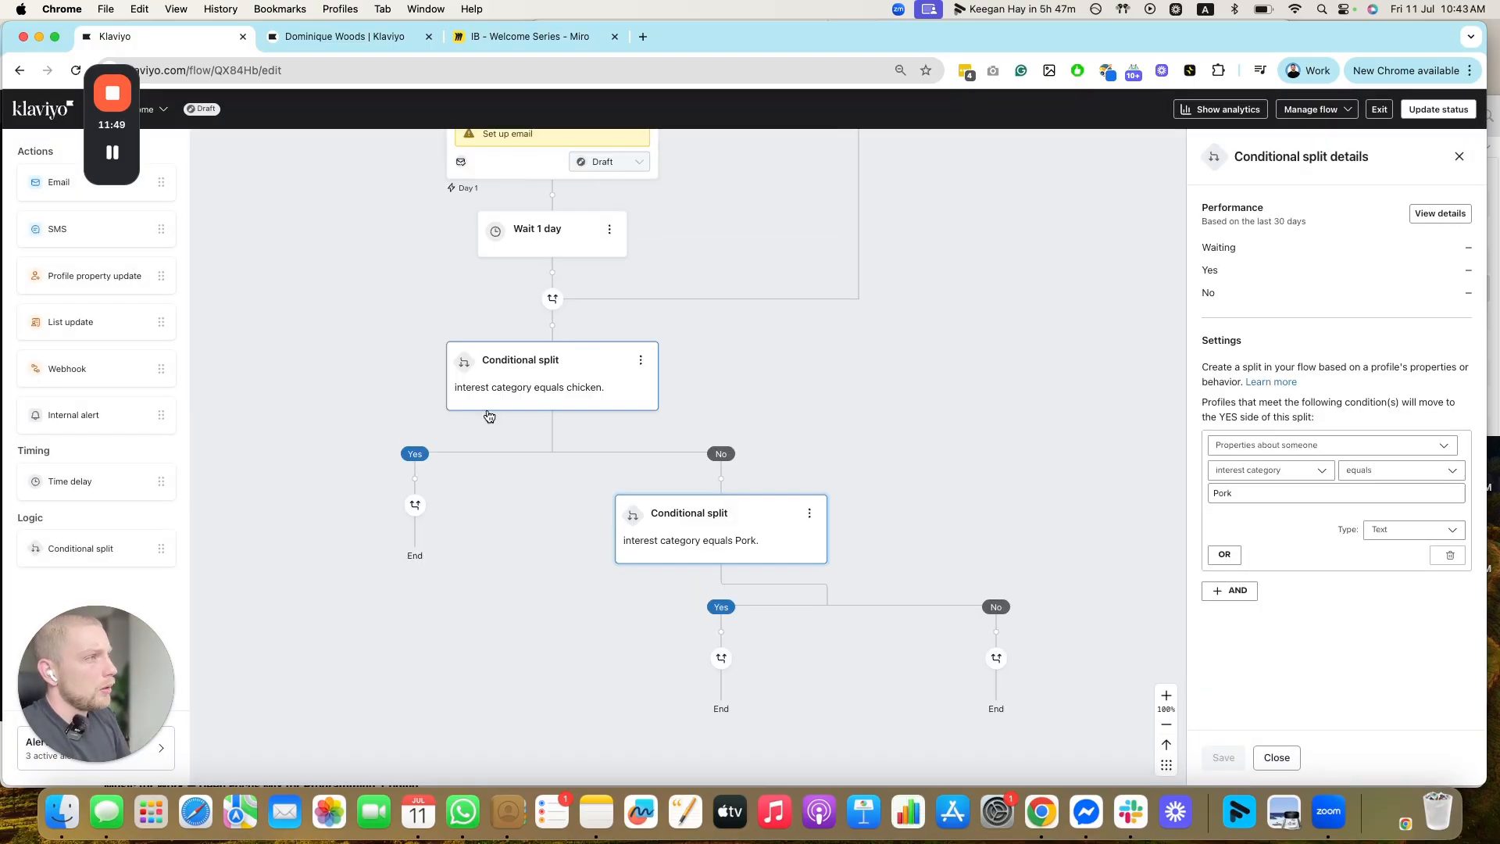
{"action": "left_click_drag", "start_coordinate": [94, 183], "coordinate": [406, 500]}
{"action": "scroll", "coordinate": [489, 496], "scroll_direction": "down", "scroll_amount": 2}
{"action": "left_click_drag", "start_coordinate": [78, 183], "coordinate": [686, 579]}
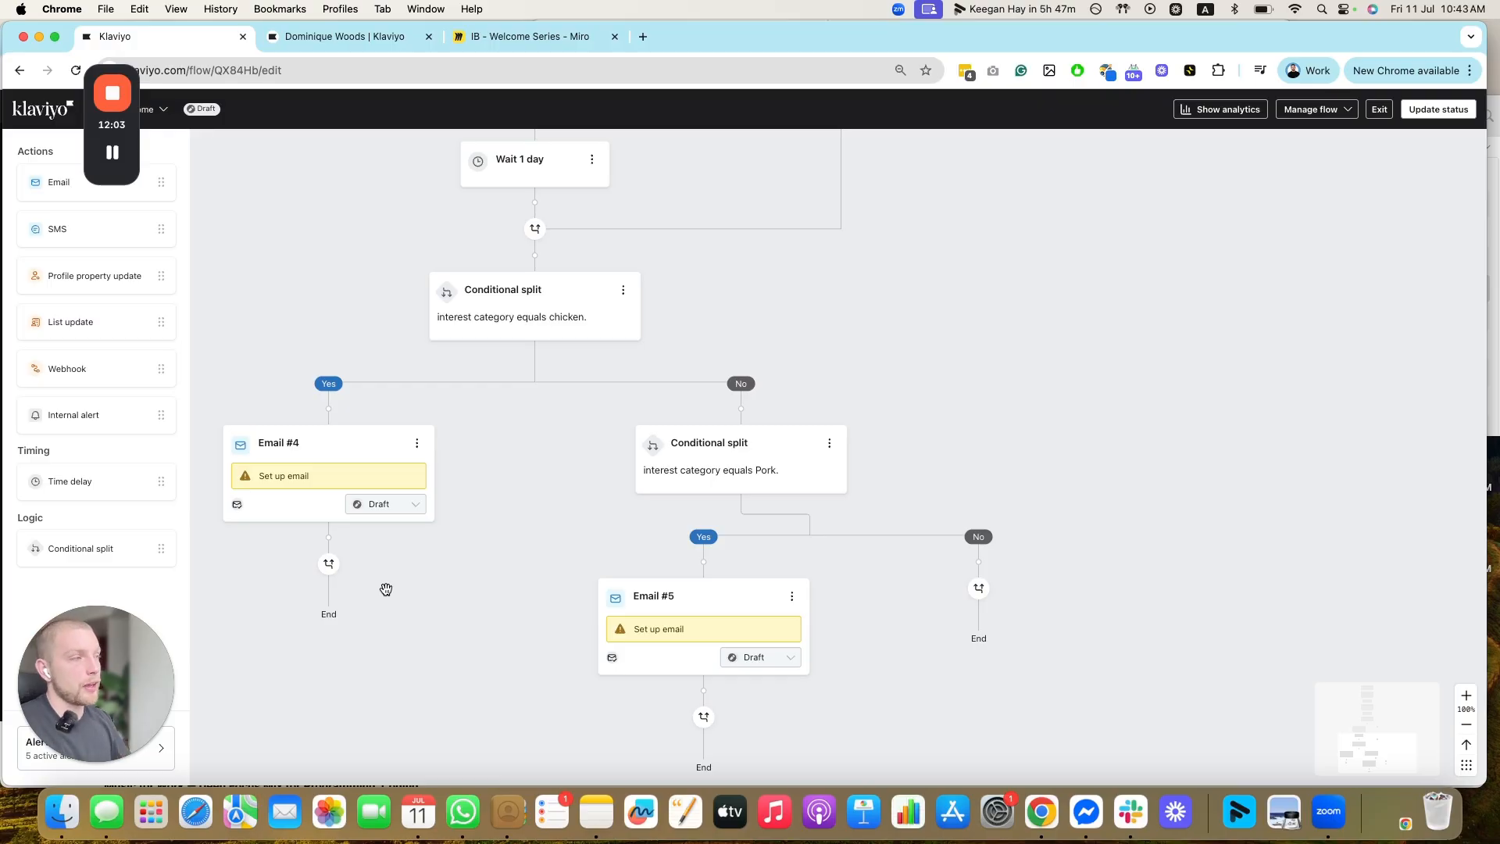
{"action": "left_click_drag", "start_coordinate": [94, 182], "coordinate": [976, 574]}
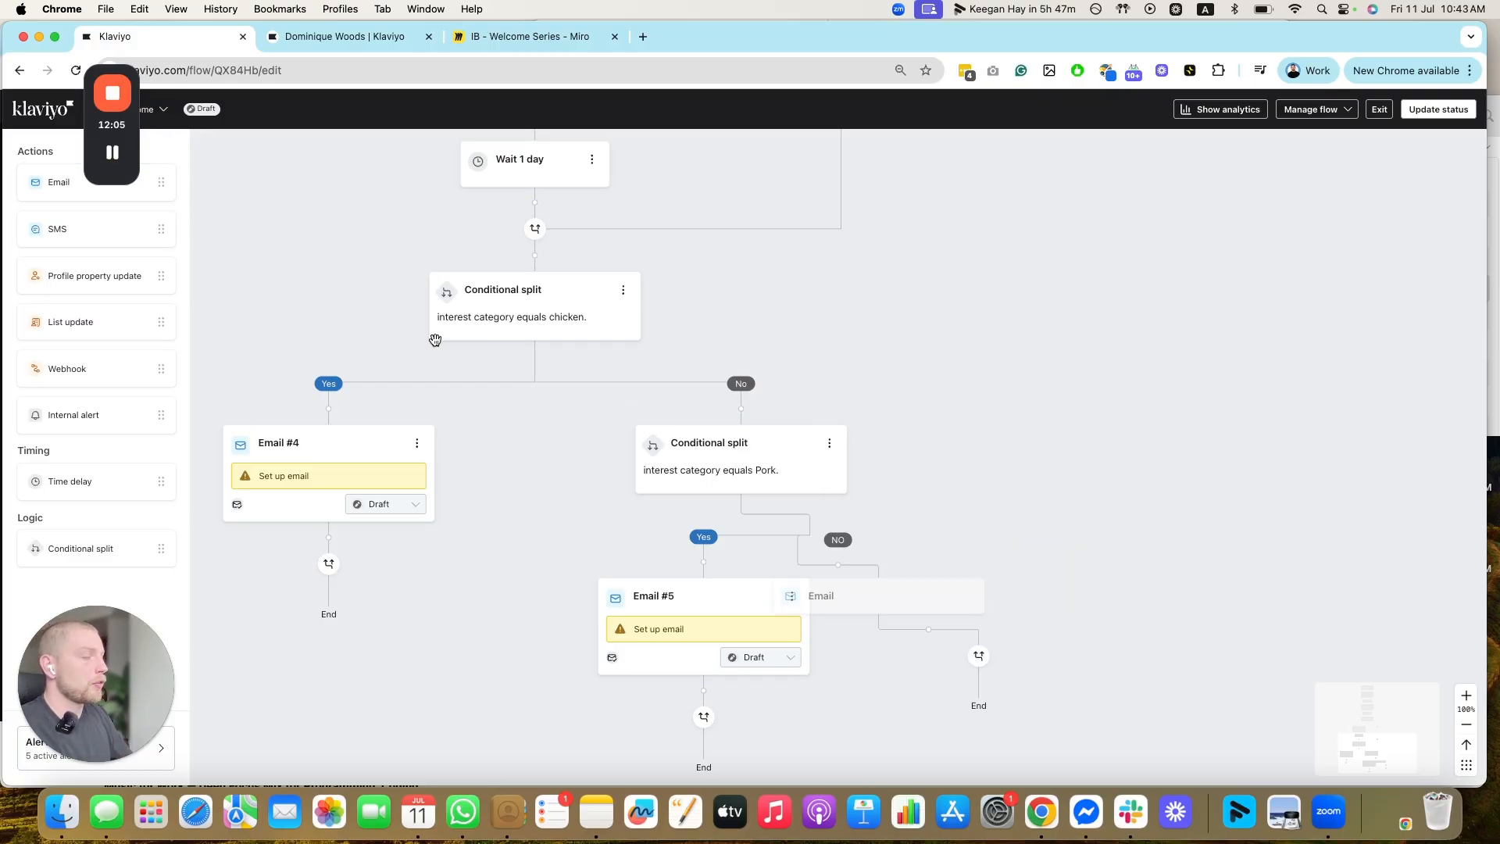
- Review the flow from the "interest category is not set" split down to the emails in the chicken and Pork branches
{"action": "left_click_drag", "start_coordinate": [516, 196], "coordinate": [736, 360]}
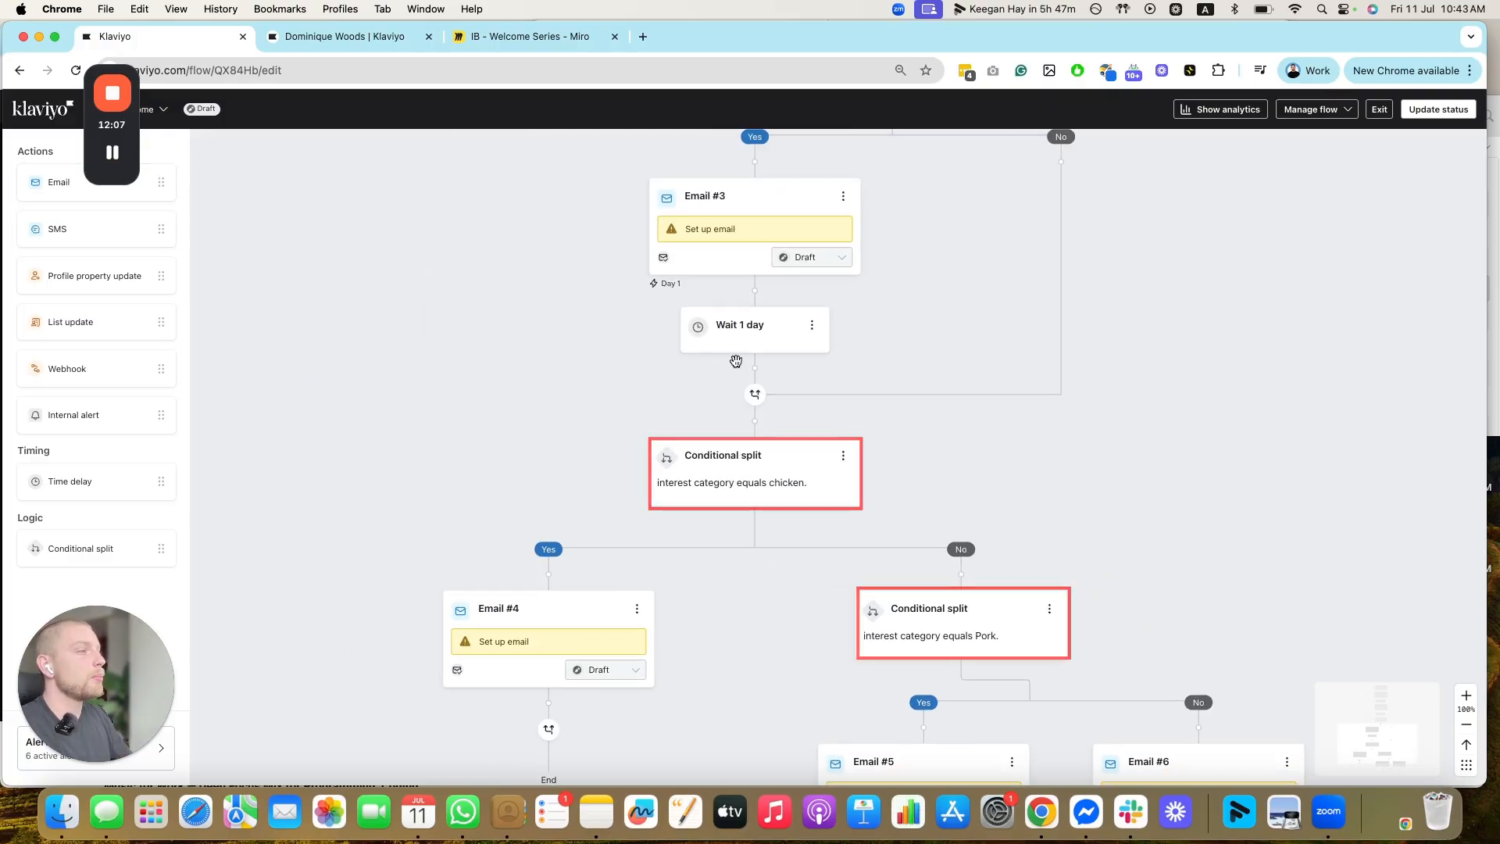
{"action": "left_click_drag", "start_coordinate": [1124, 647], "coordinate": [939, 548]}
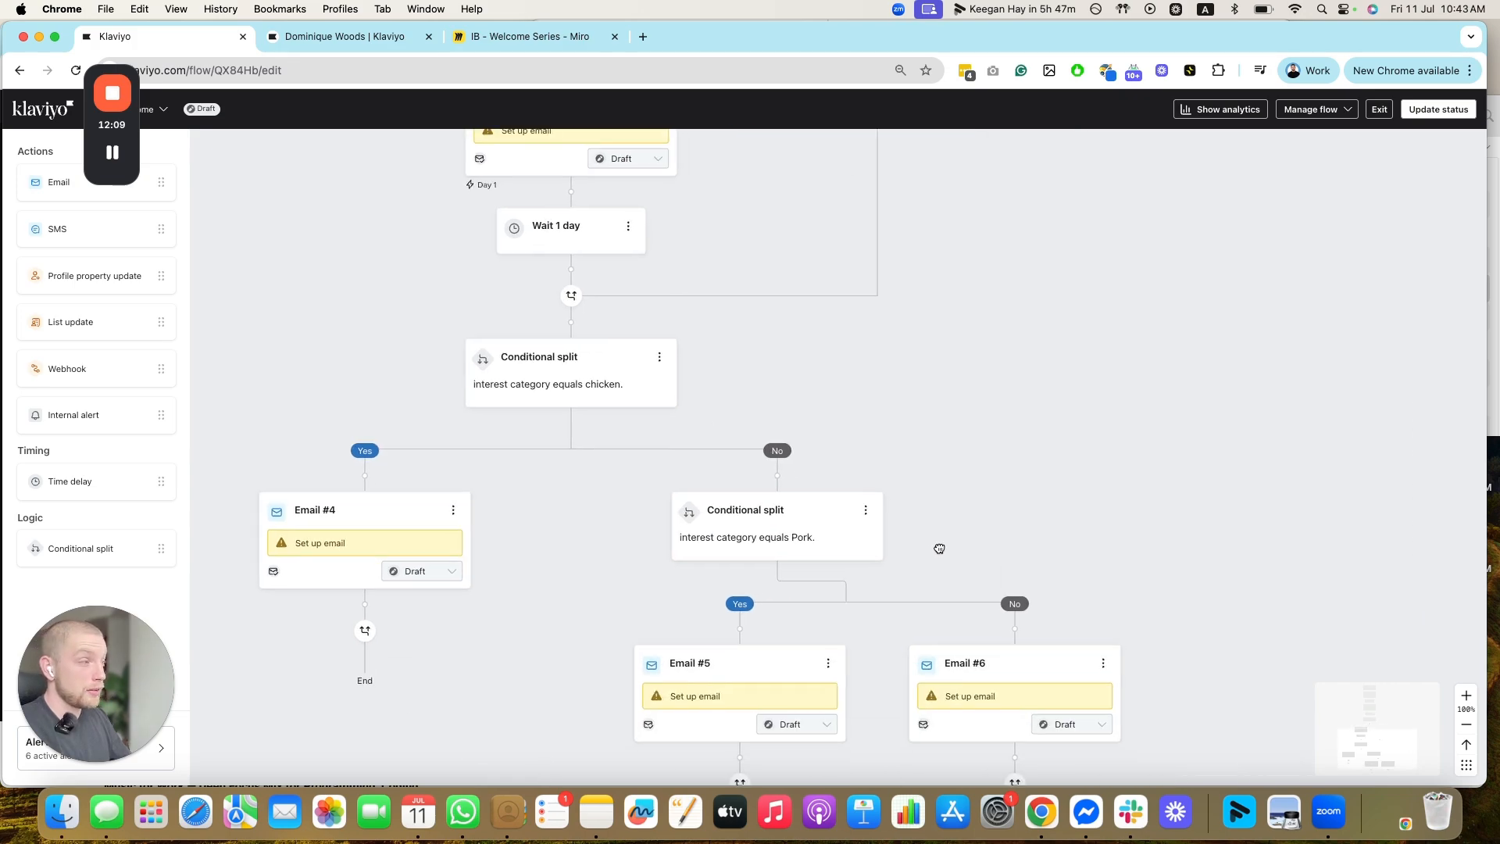
{"action": "scroll", "coordinate": [796, 227], "scroll_direction": "up", "scroll_amount": 3}
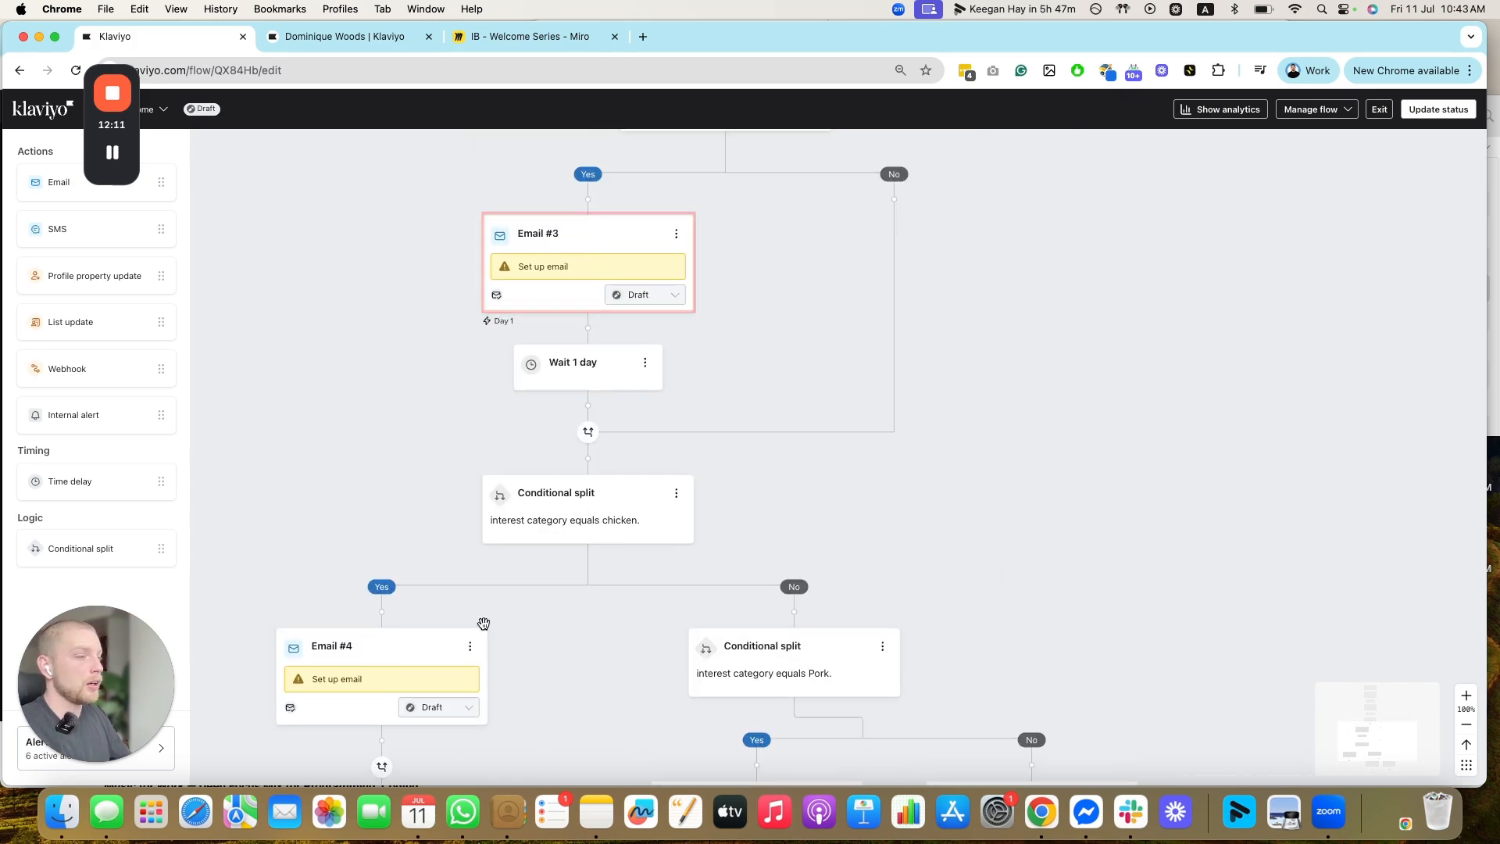
{"action": "scroll", "coordinate": [483, 623], "scroll_direction": "down", "scroll_amount": 3}
{"action": "scroll", "coordinate": [301, 556], "scroll_direction": "up", "scroll_amount": 5}
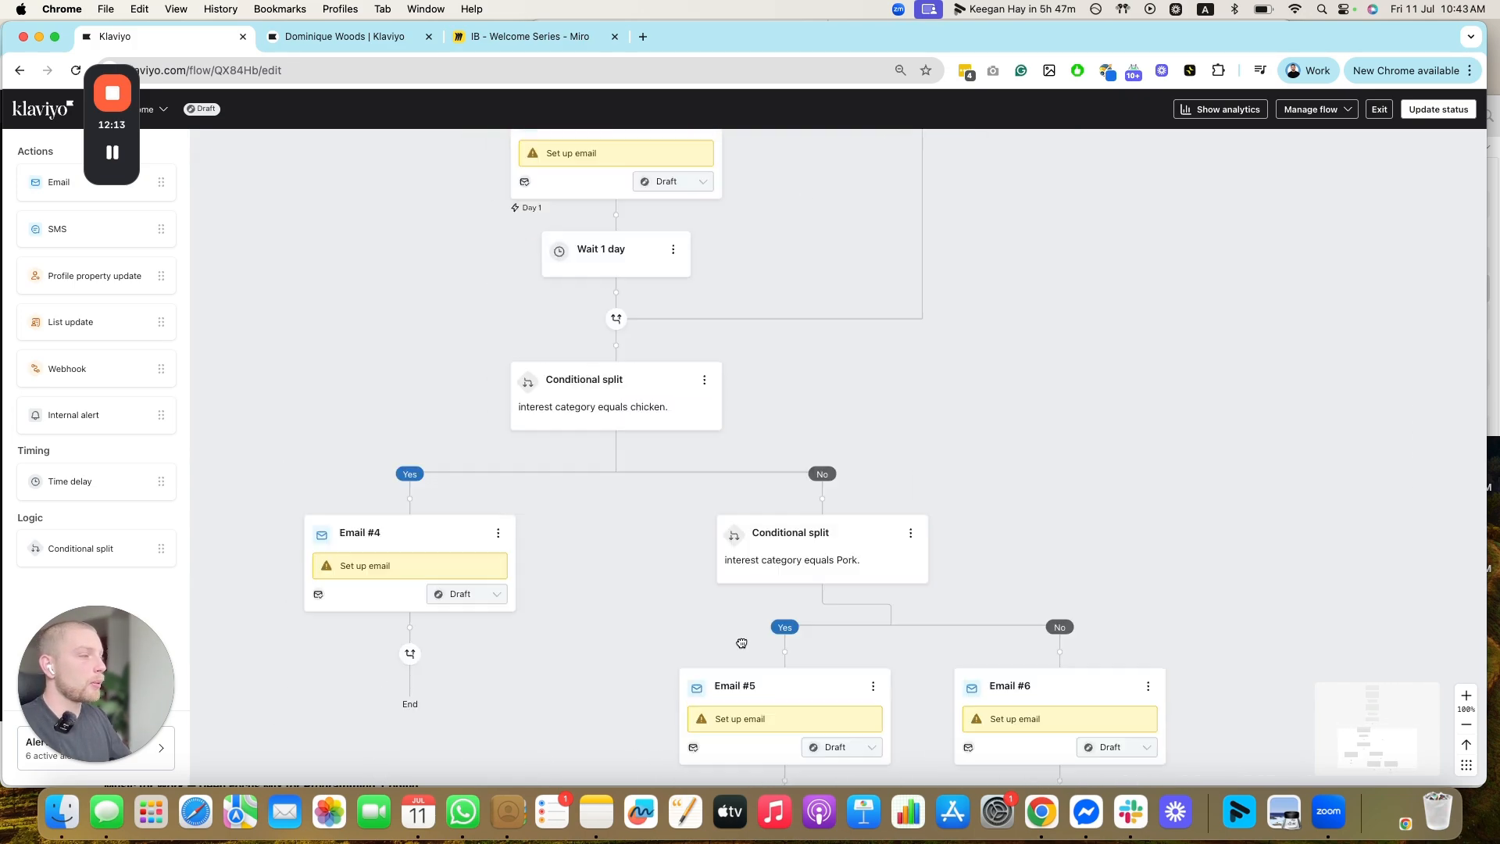
{"action": "scroll", "coordinate": [893, 304], "scroll_direction": "down", "scroll_amount": 5}
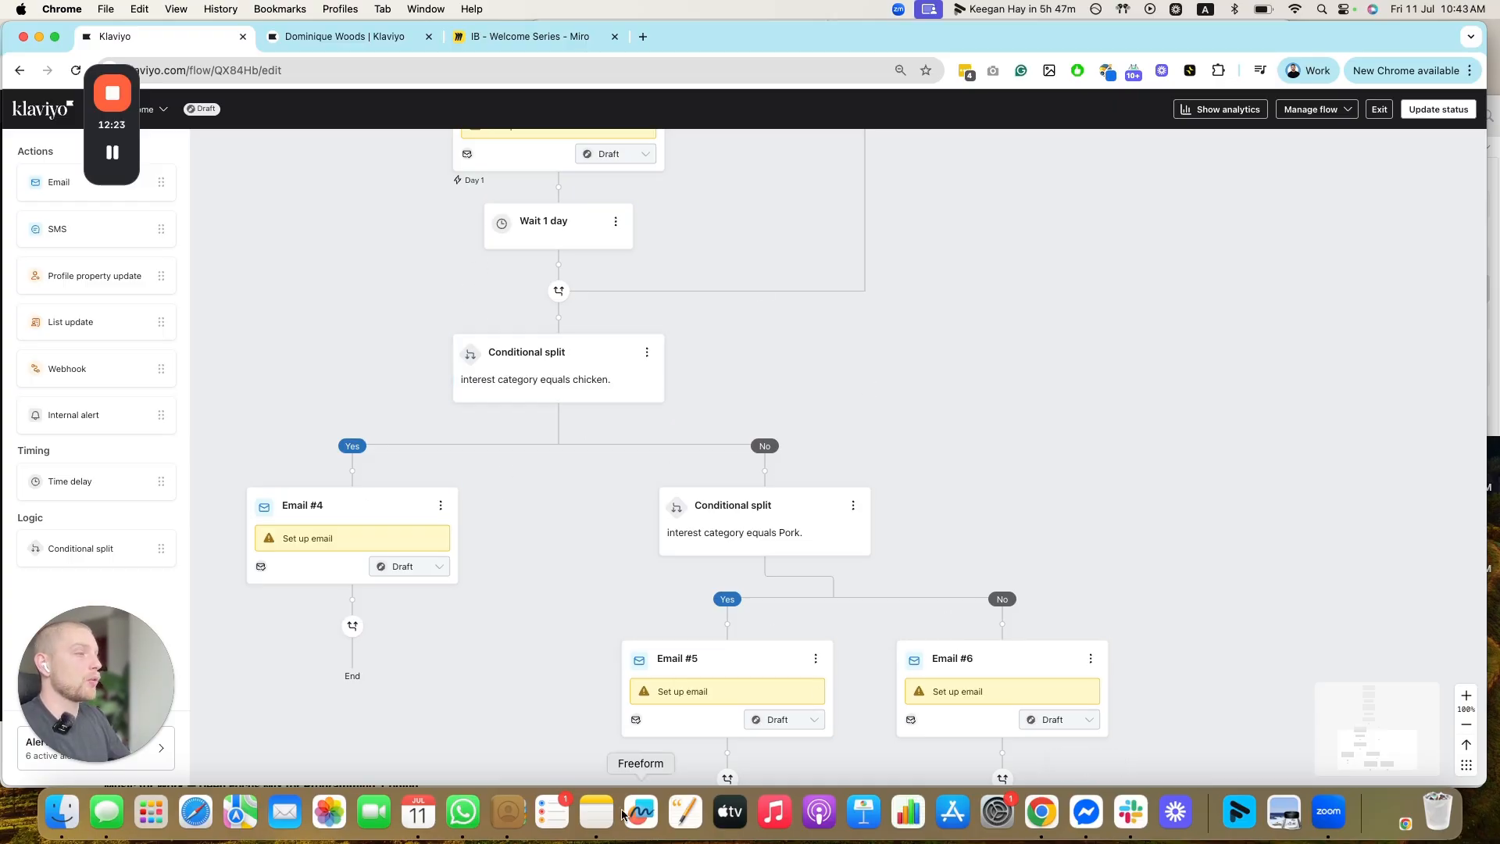
{"action": "left_click_drag", "start_coordinate": [1012, 560], "coordinate": [896, 440]}
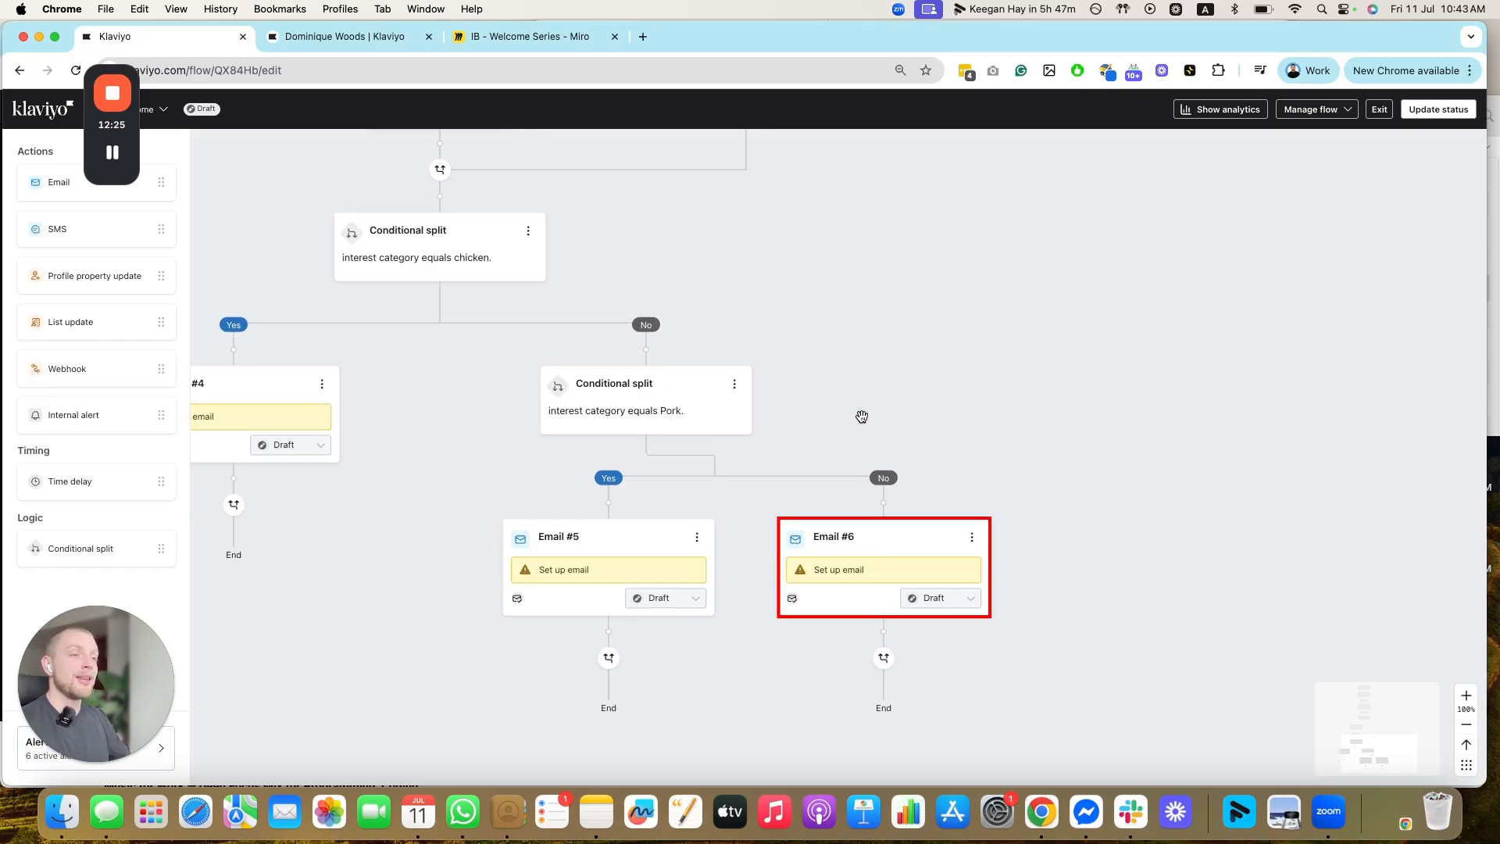
{"action": "scroll", "coordinate": [506, 518], "scroll_direction": "up", "scroll_amount": 10}
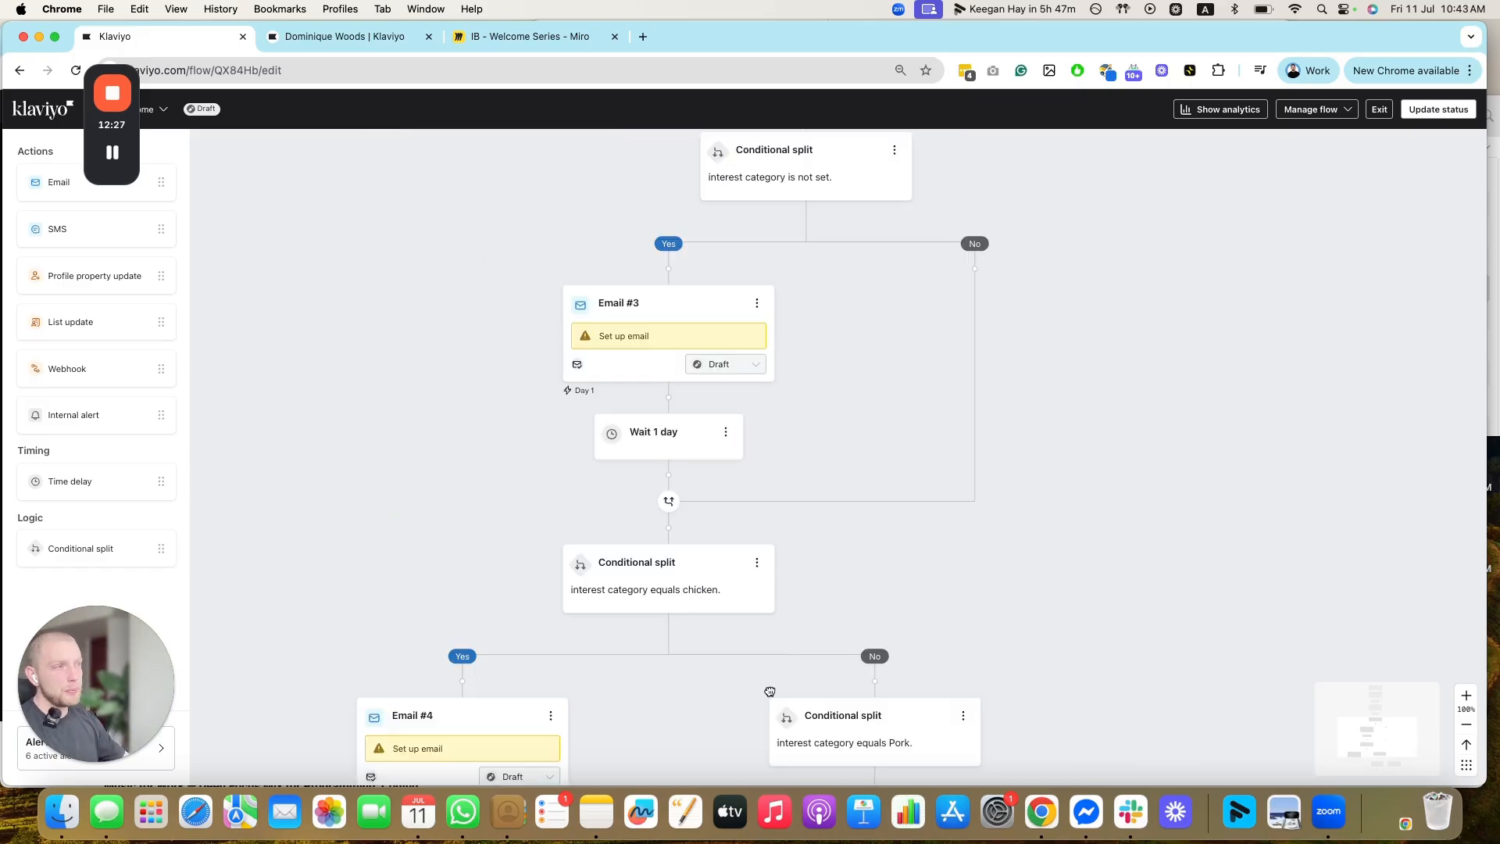
{"action": "scroll", "coordinate": [730, 502], "scroll_direction": "down", "scroll_amount": 8}
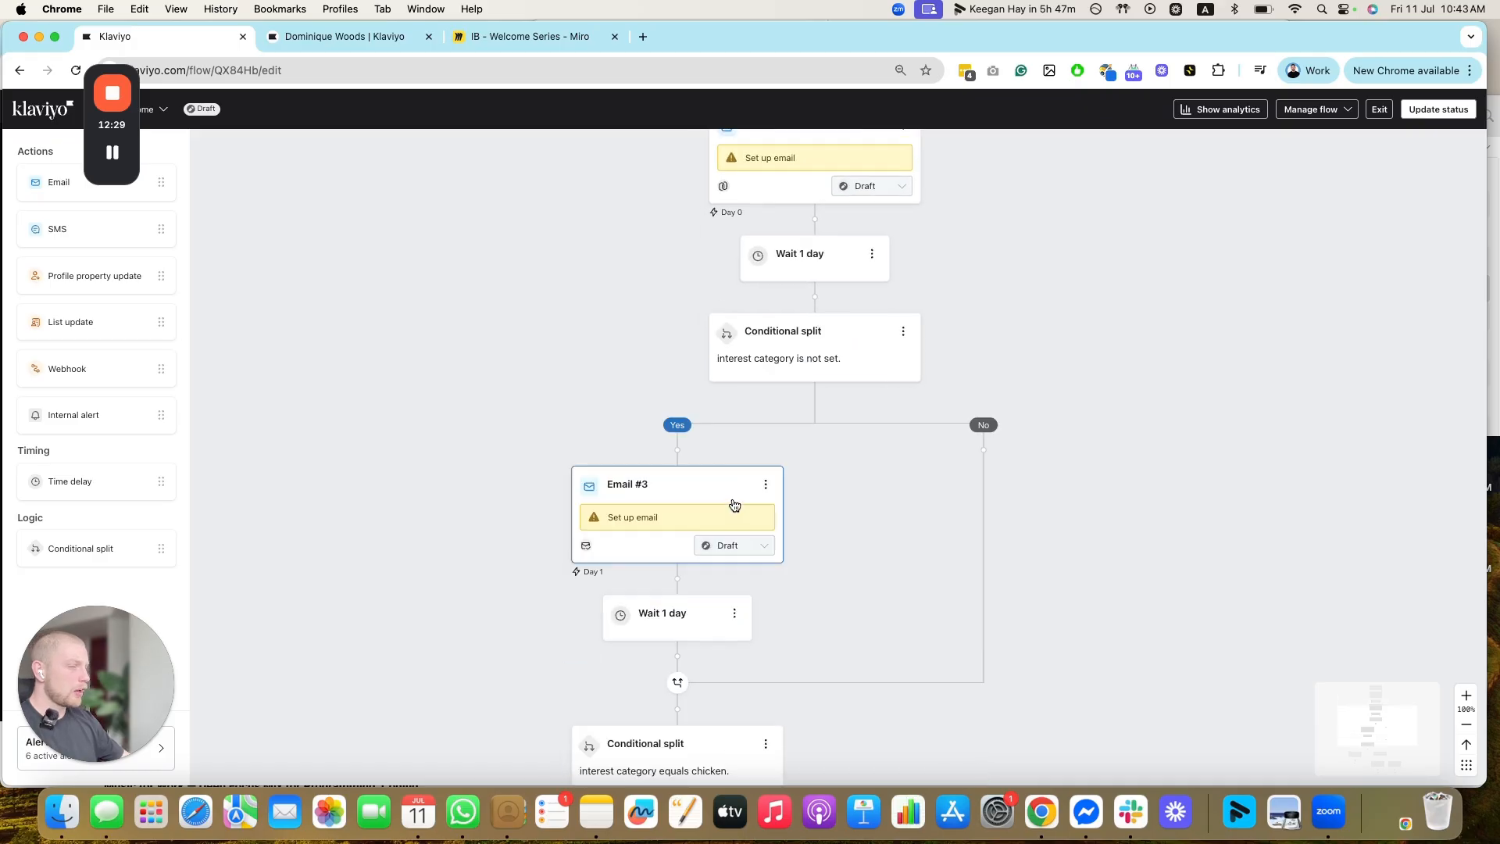
{"action": "scroll", "coordinate": [906, 367], "scroll_direction": "down", "scroll_amount": 3}
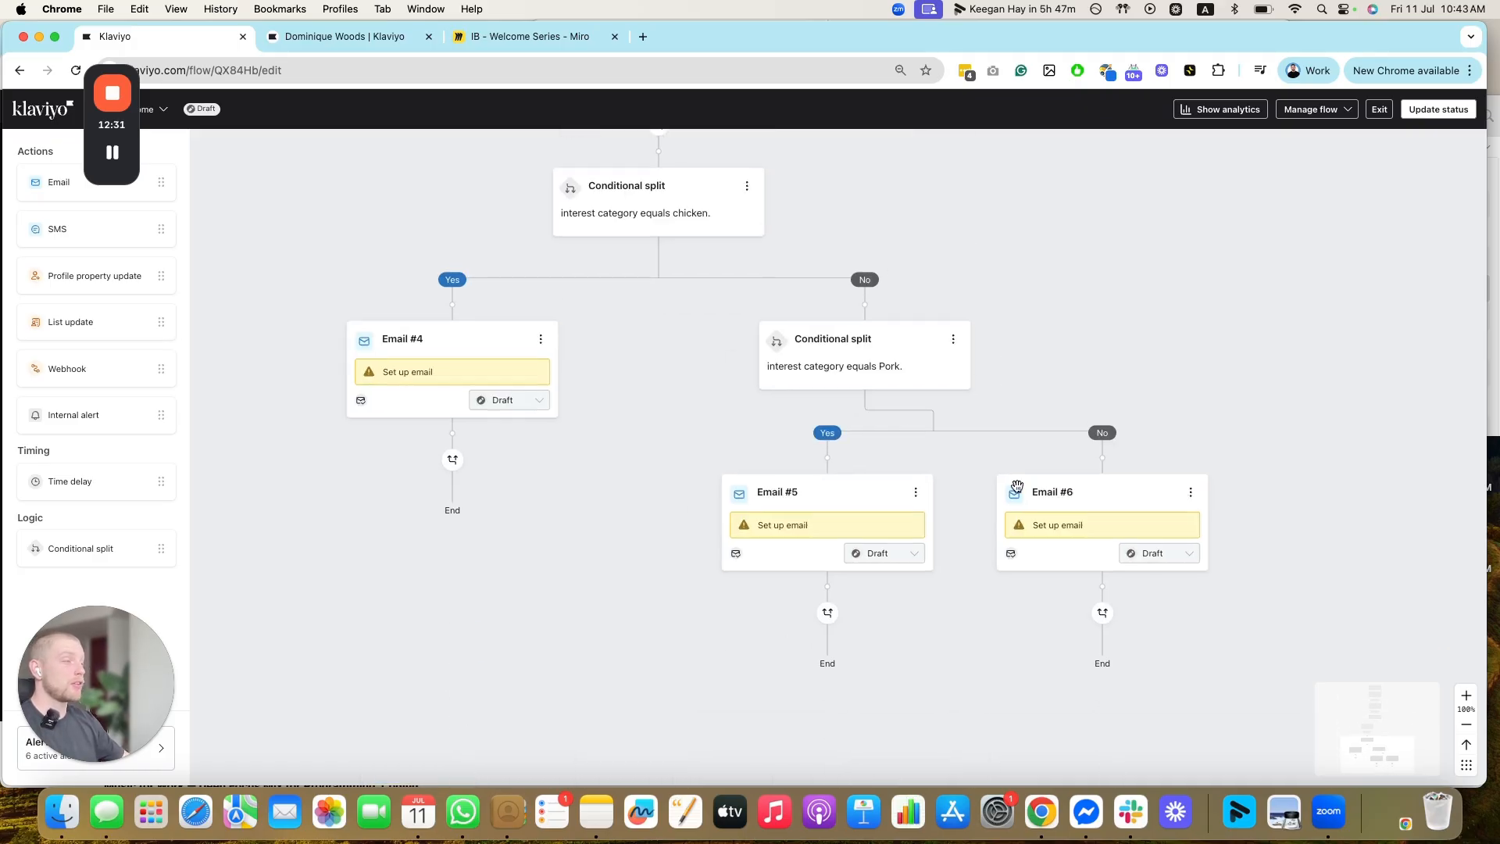
- Rejoin the Pork split's Yes and No branches below Email #5, and connect that path to the chicken split's Yes branch below Email #4
{"action": "left_click_drag", "start_coordinate": [911, 608], "coordinate": [830, 614]}
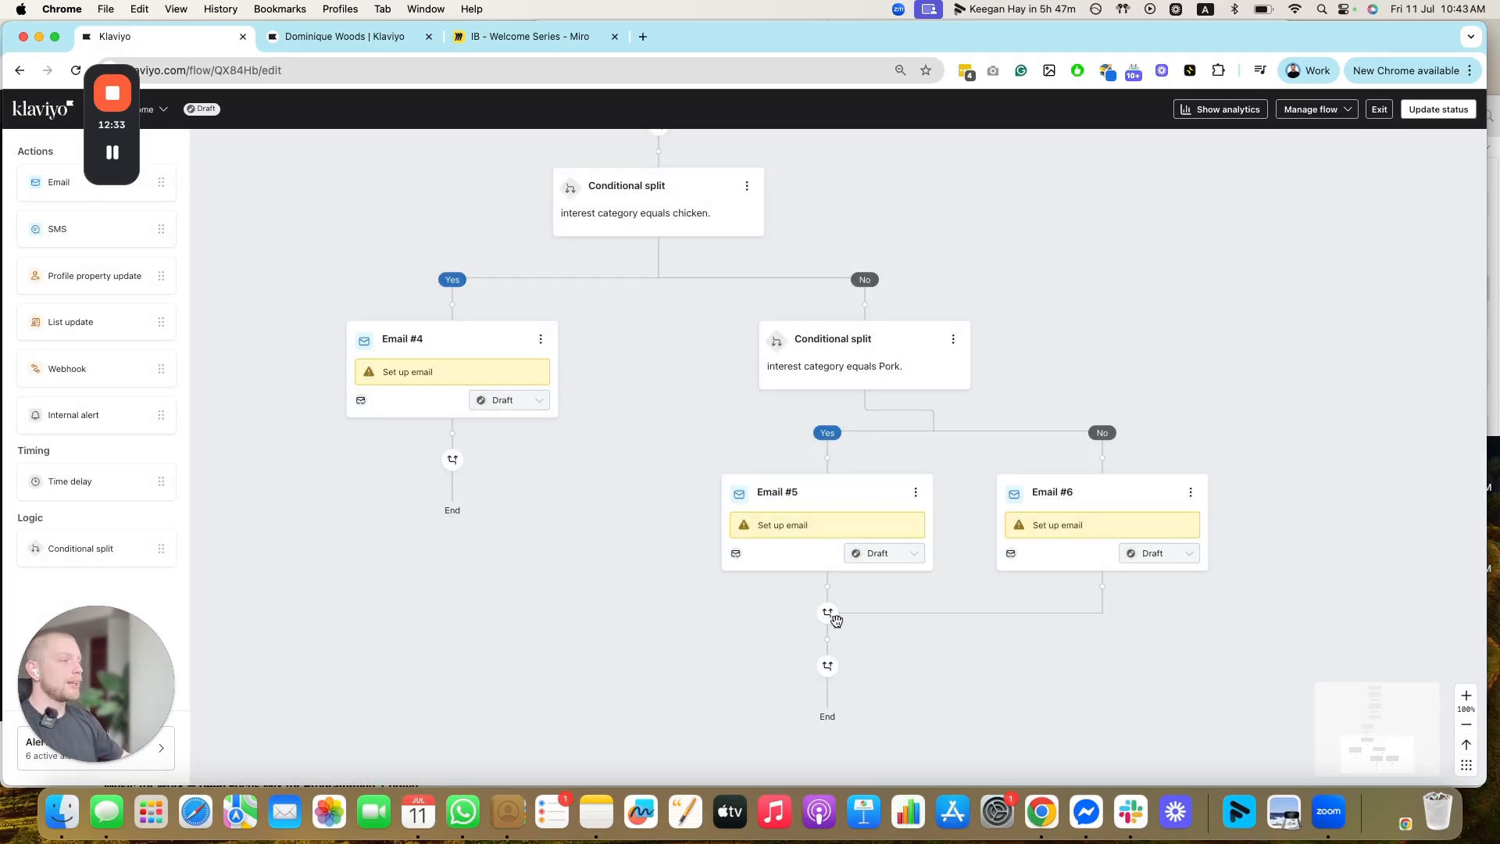
{"action": "left_click_drag", "start_coordinate": [828, 671], "coordinate": [469, 437]}
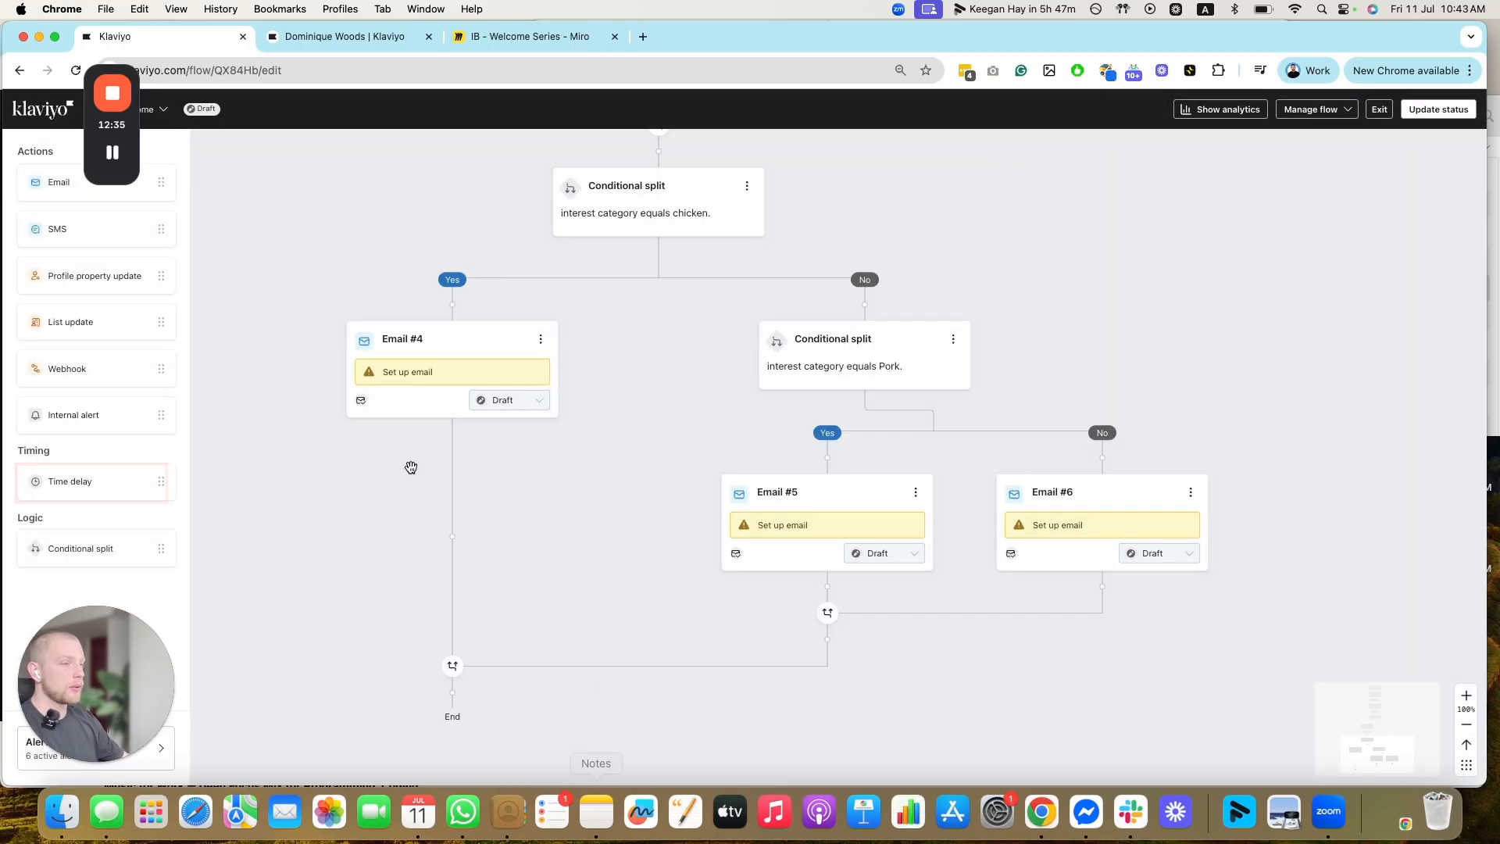
- Add a time delay where all the branches rejoin, and check the wait before Flow email #1E in the Miro plan
{"action": "left_click_drag", "start_coordinate": [96, 482], "coordinate": [449, 660]}
{"action": "left_click", "coordinate": [546, 36]}
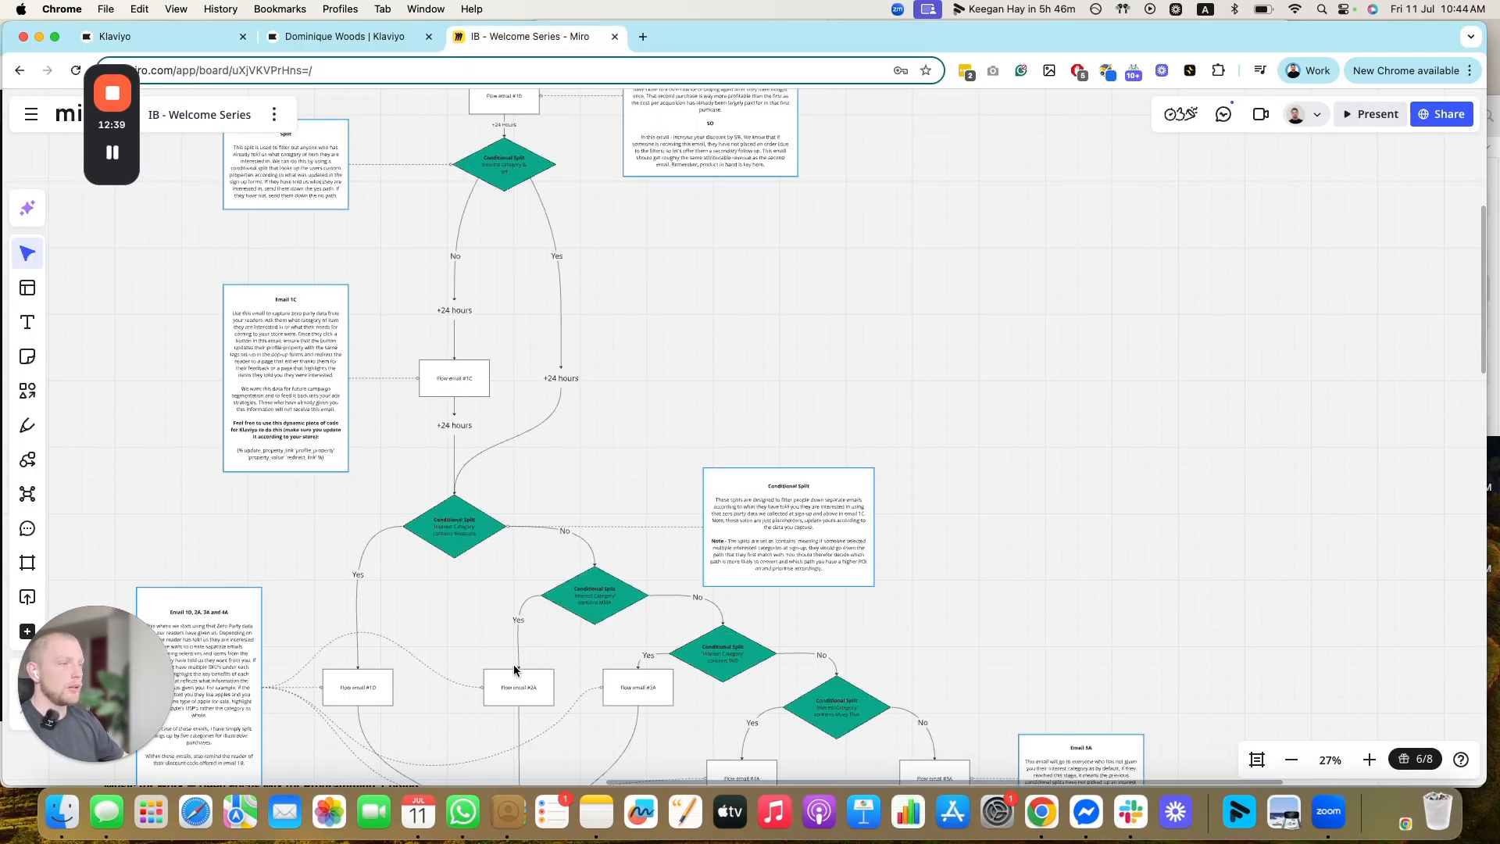
{"action": "scroll", "coordinate": [513, 669], "scroll_direction": "down", "scroll_amount": 5}
{"action": "scroll", "coordinate": [492, 513], "scroll_direction": "up", "scroll_amount": 2}
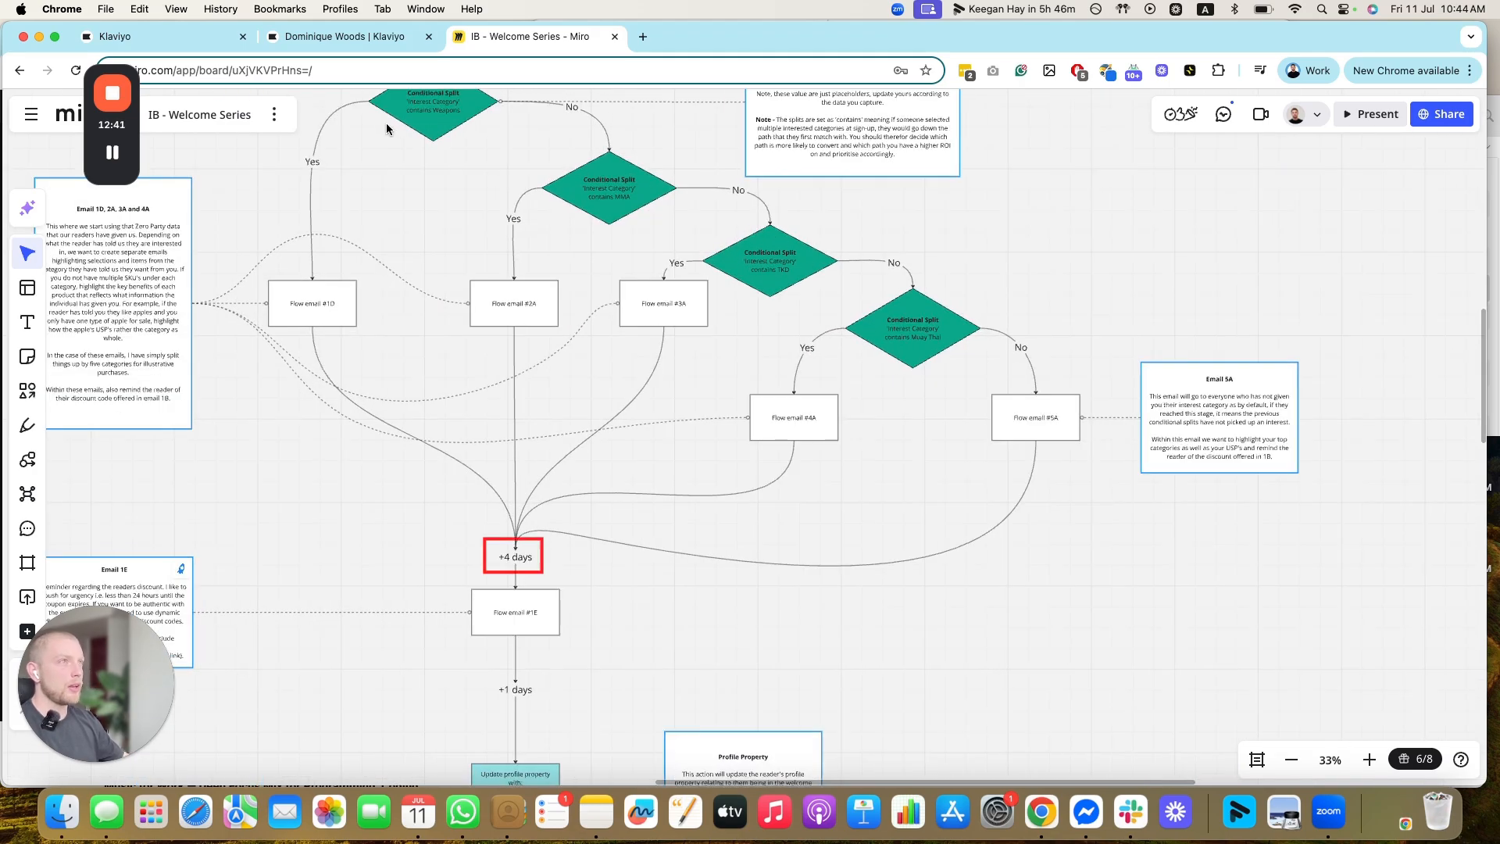
{"action": "left_click", "coordinate": [366, 45]}
{"action": "left_click", "coordinate": [201, 41]}
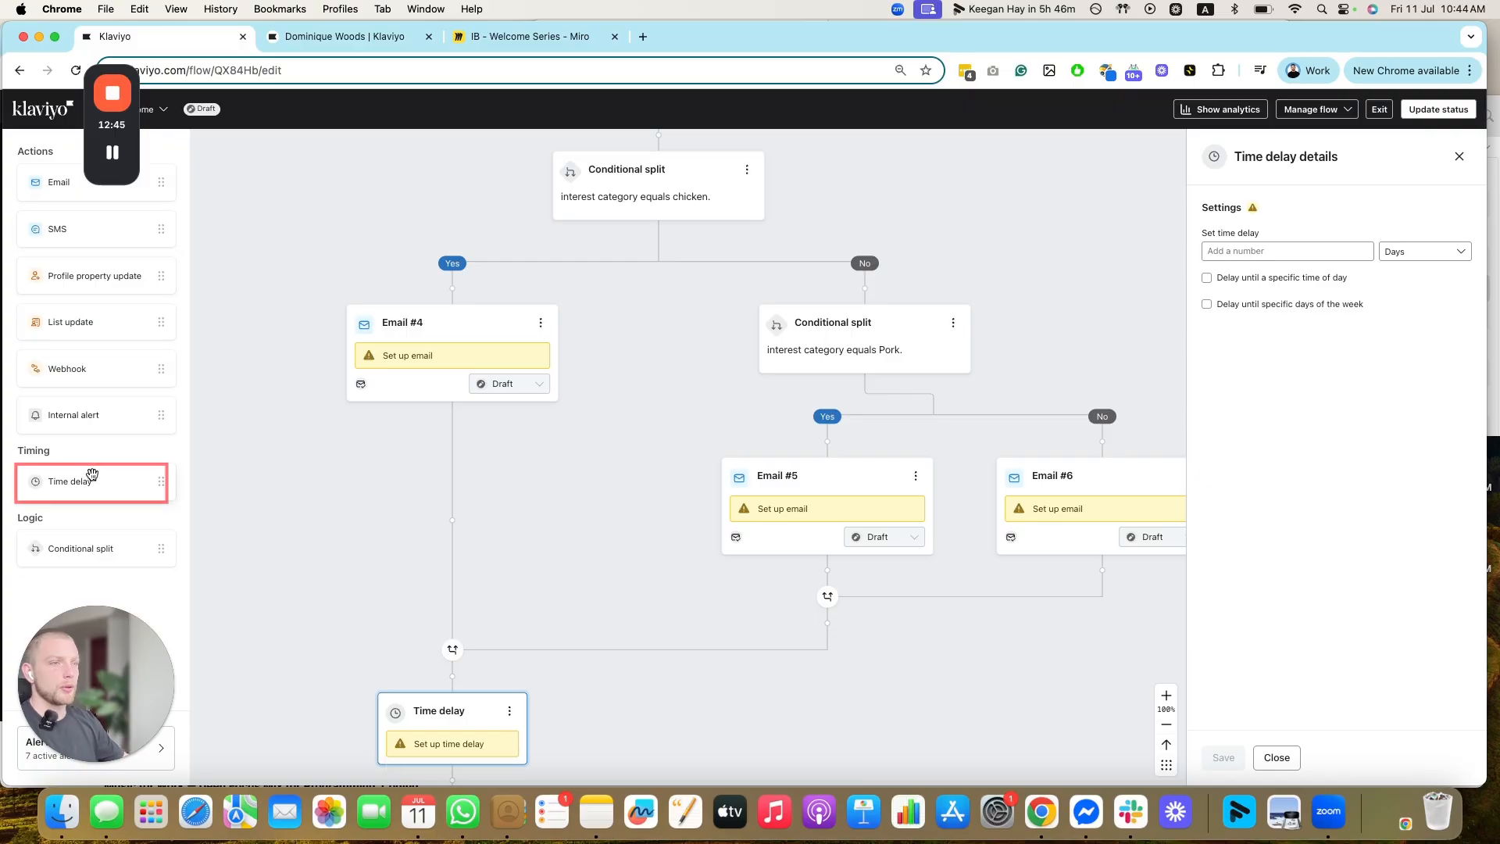
{"action": "left_click_drag", "start_coordinate": [71, 481], "coordinate": [472, 782]}
{"action": "scroll", "coordinate": [569, 623], "scroll_direction": "down", "scroll_amount": 3}
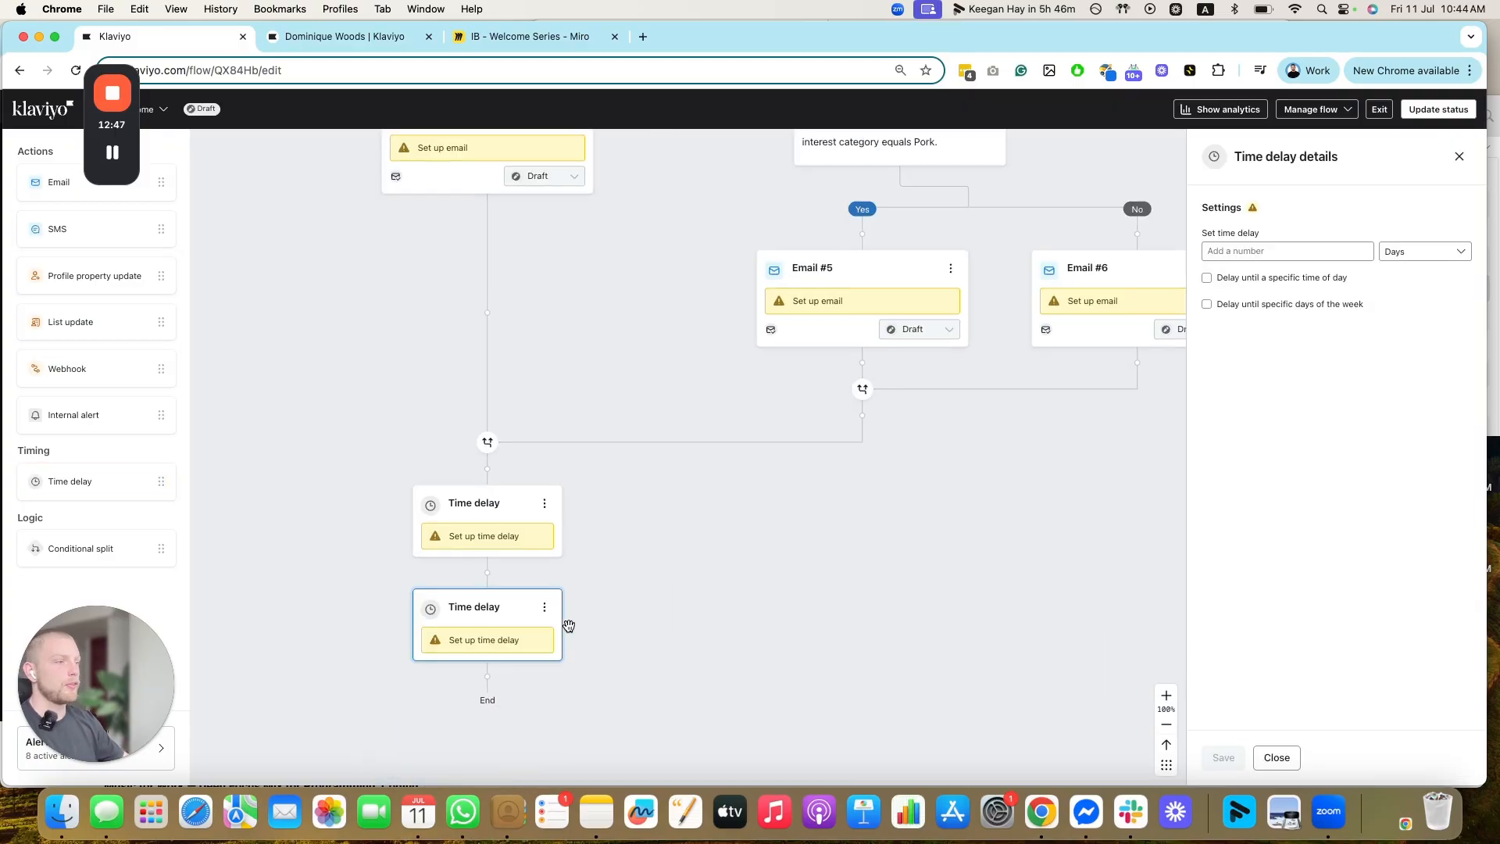
{"action": "left_click", "coordinate": [542, 606]}
{"action": "left_click", "coordinate": [570, 658]}
{"action": "left_click", "coordinate": [860, 478]}
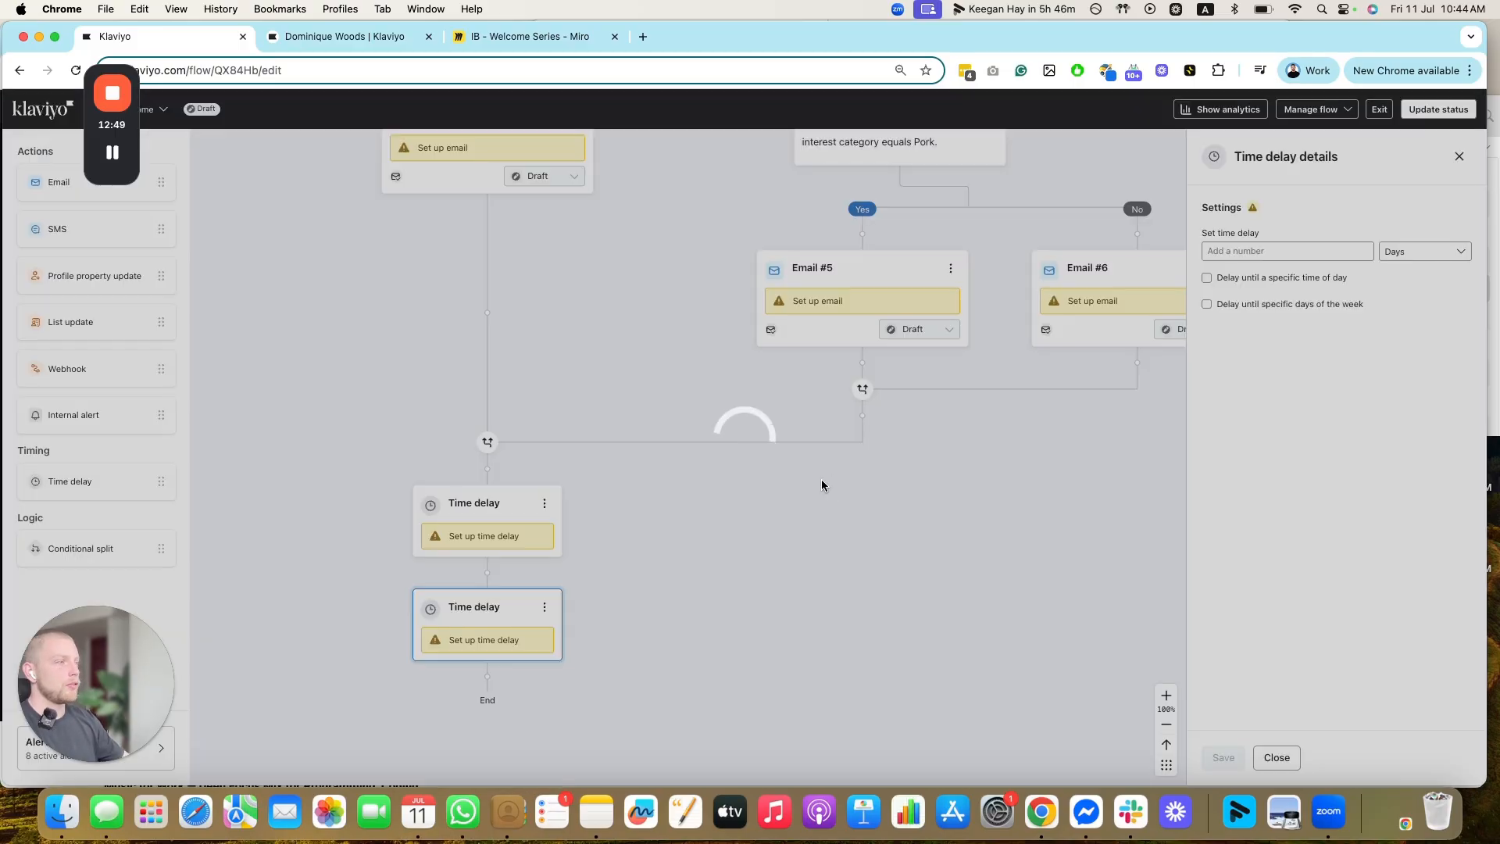
- Set the time delay below the rejoined branches to 4 days and save it
{"action": "left_click", "coordinate": [488, 512]}
{"action": "scroll", "coordinate": [928, 435], "scroll_direction": "up", "scroll_amount": 6}
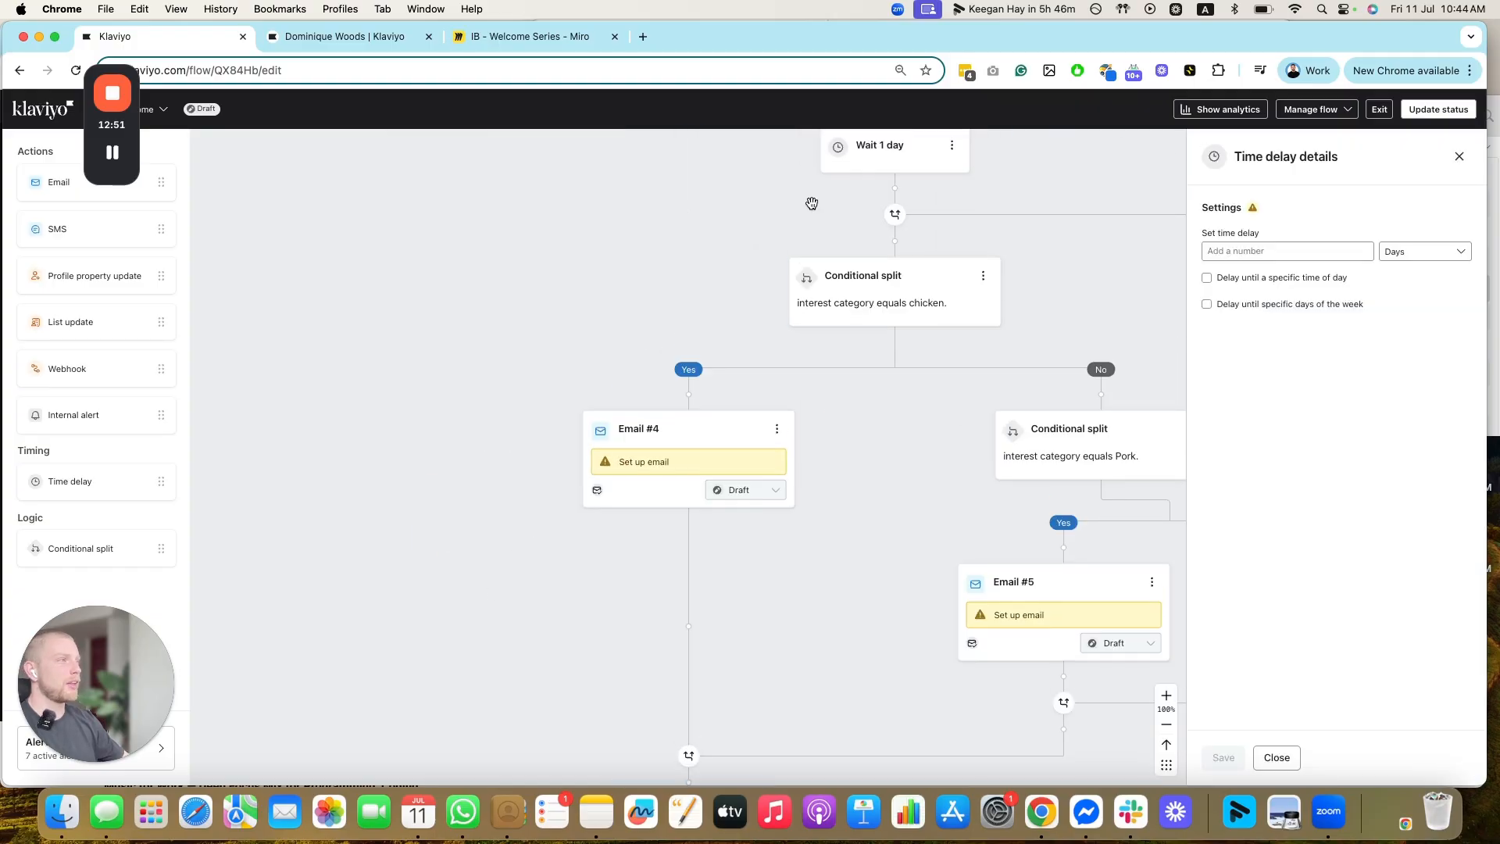
{"action": "scroll", "coordinate": [868, 364], "scroll_direction": "down", "scroll_amount": 3}
{"action": "left_click", "coordinate": [1301, 250]}
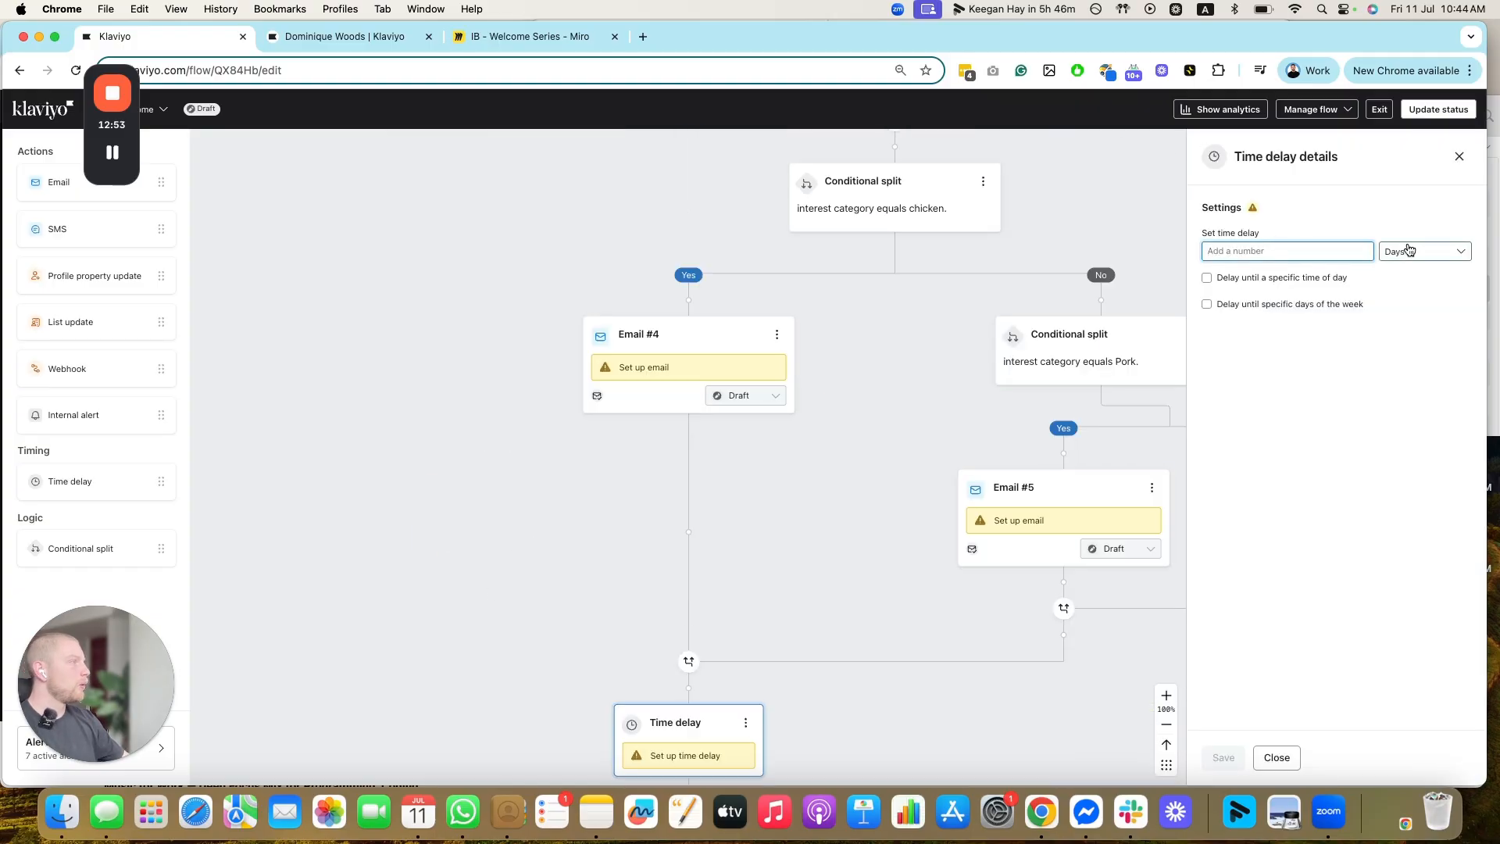
{"action": "type", "text": "4"}
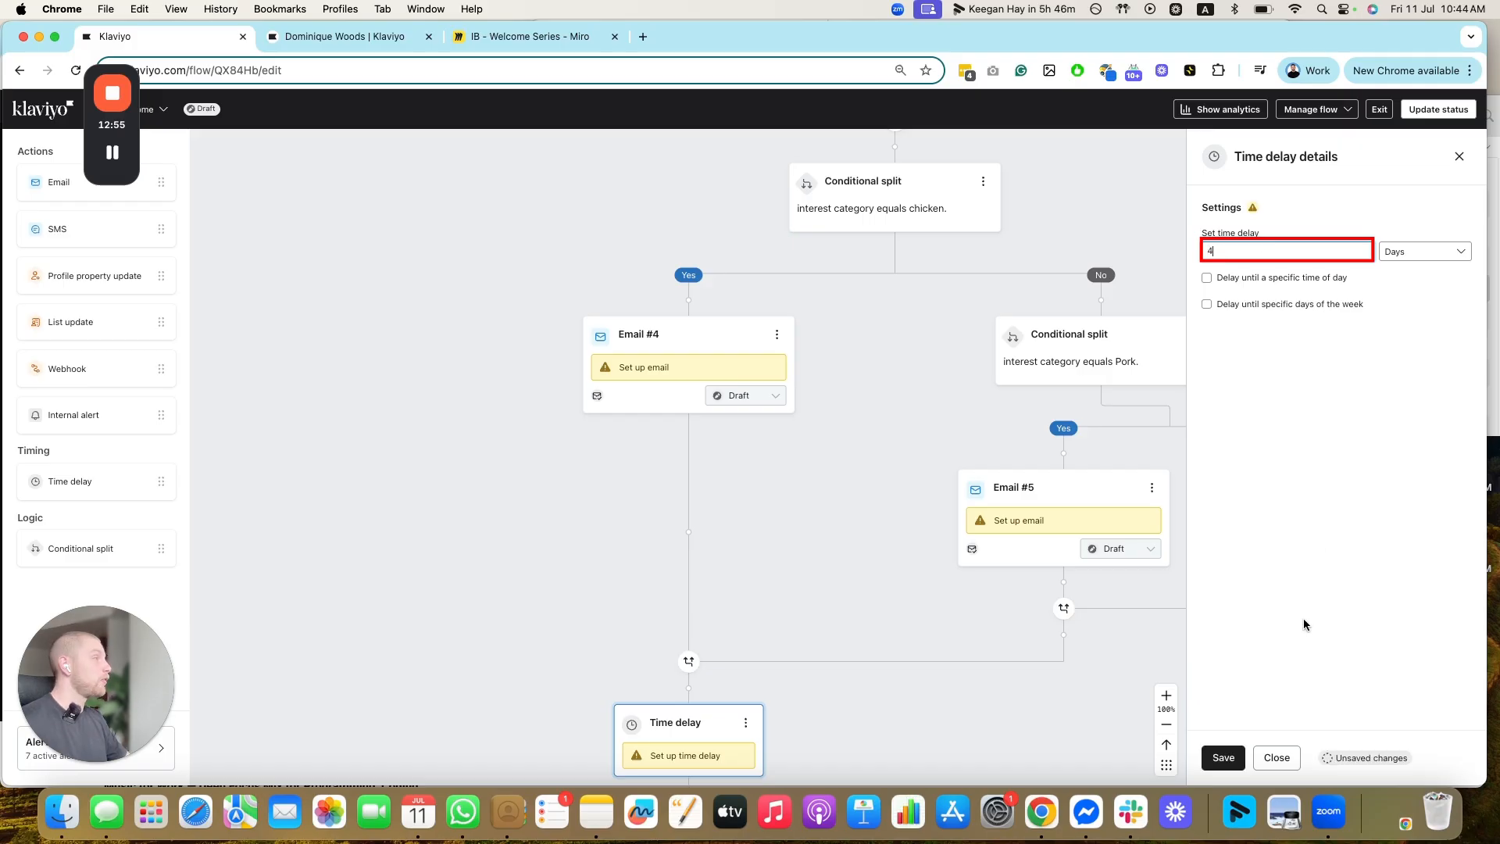
{"action": "left_click", "coordinate": [1213, 764]}
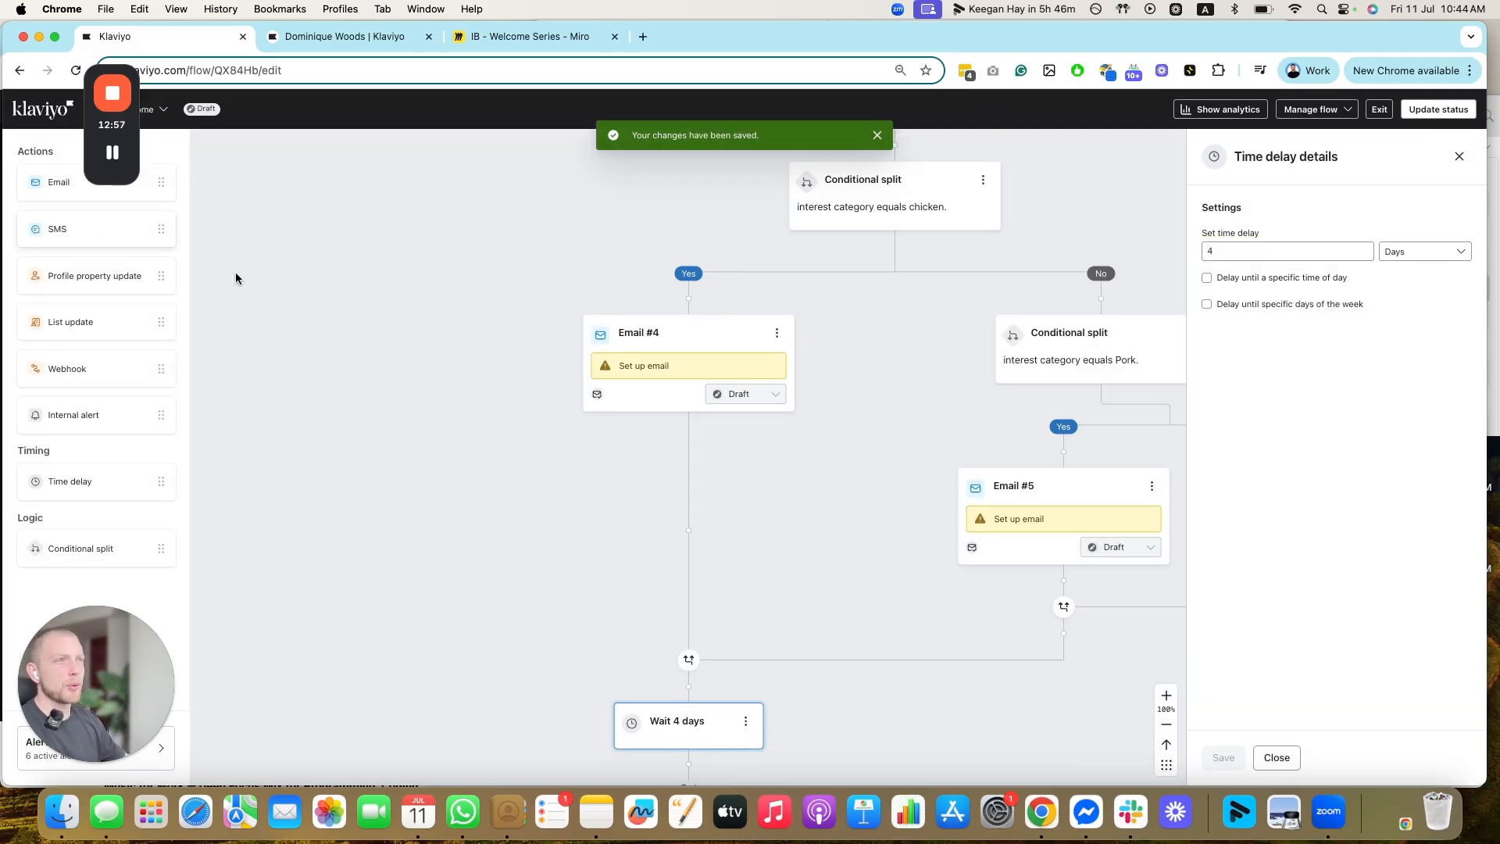
- Add an email below the 4-day delay, and read the Email 1E note in the Miro plan
{"action": "left_click_drag", "start_coordinate": [697, 481], "coordinate": [475, 242]}
{"action": "left_click_drag", "start_coordinate": [58, 186], "coordinate": [471, 518]}
{"action": "left_click", "coordinate": [500, 29]}
{"action": "scroll", "coordinate": [611, 589], "scroll_direction": "down", "scroll_amount": 10}
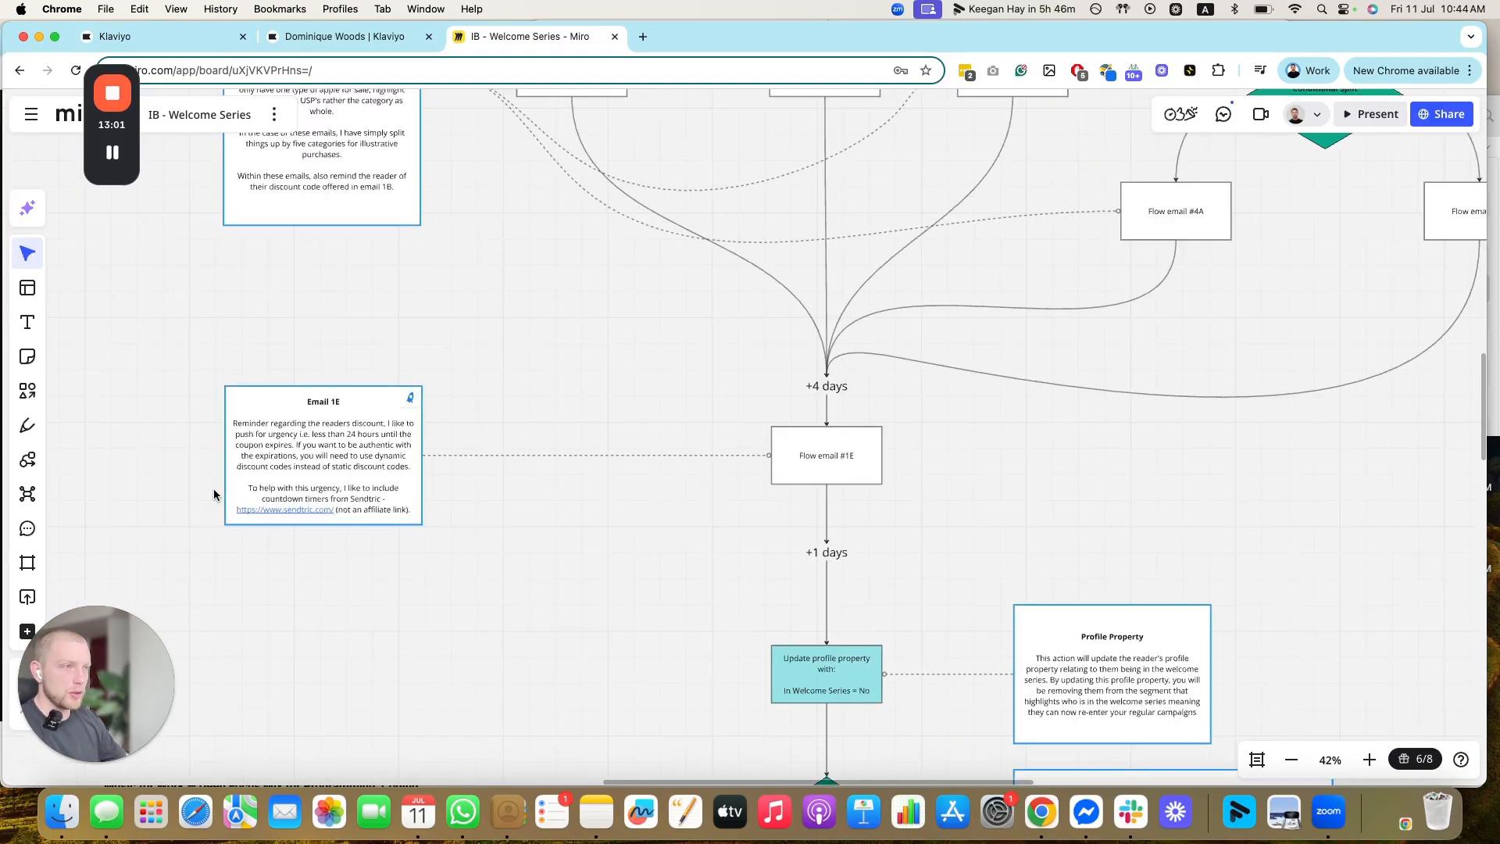
{"action": "scroll", "coordinate": [180, 476], "scroll_direction": "up", "scroll_amount": 3}
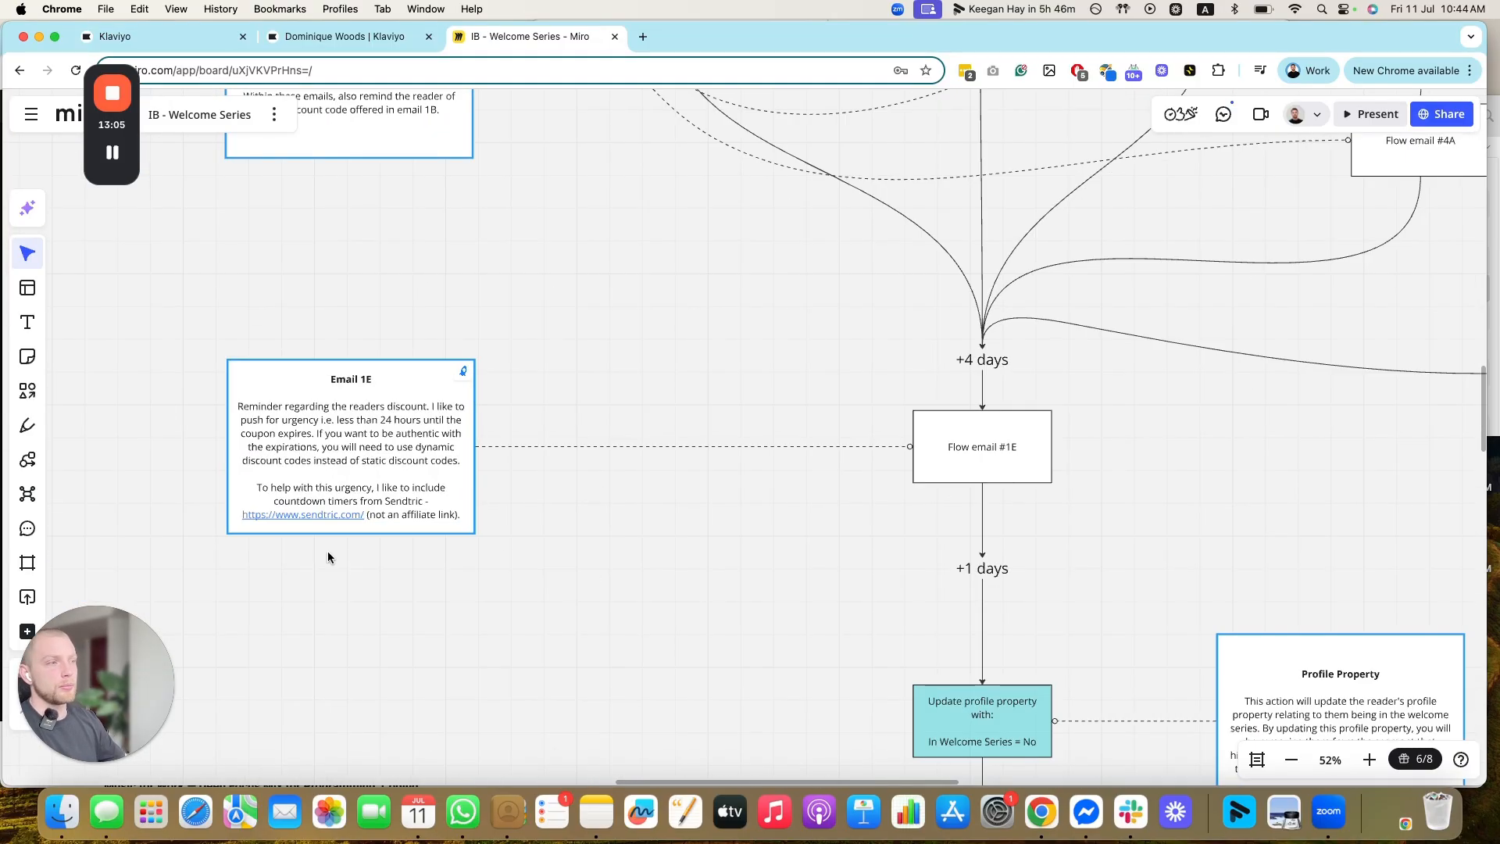
{"action": "scroll", "coordinate": [720, 517], "scroll_direction": "down", "scroll_amount": 5}
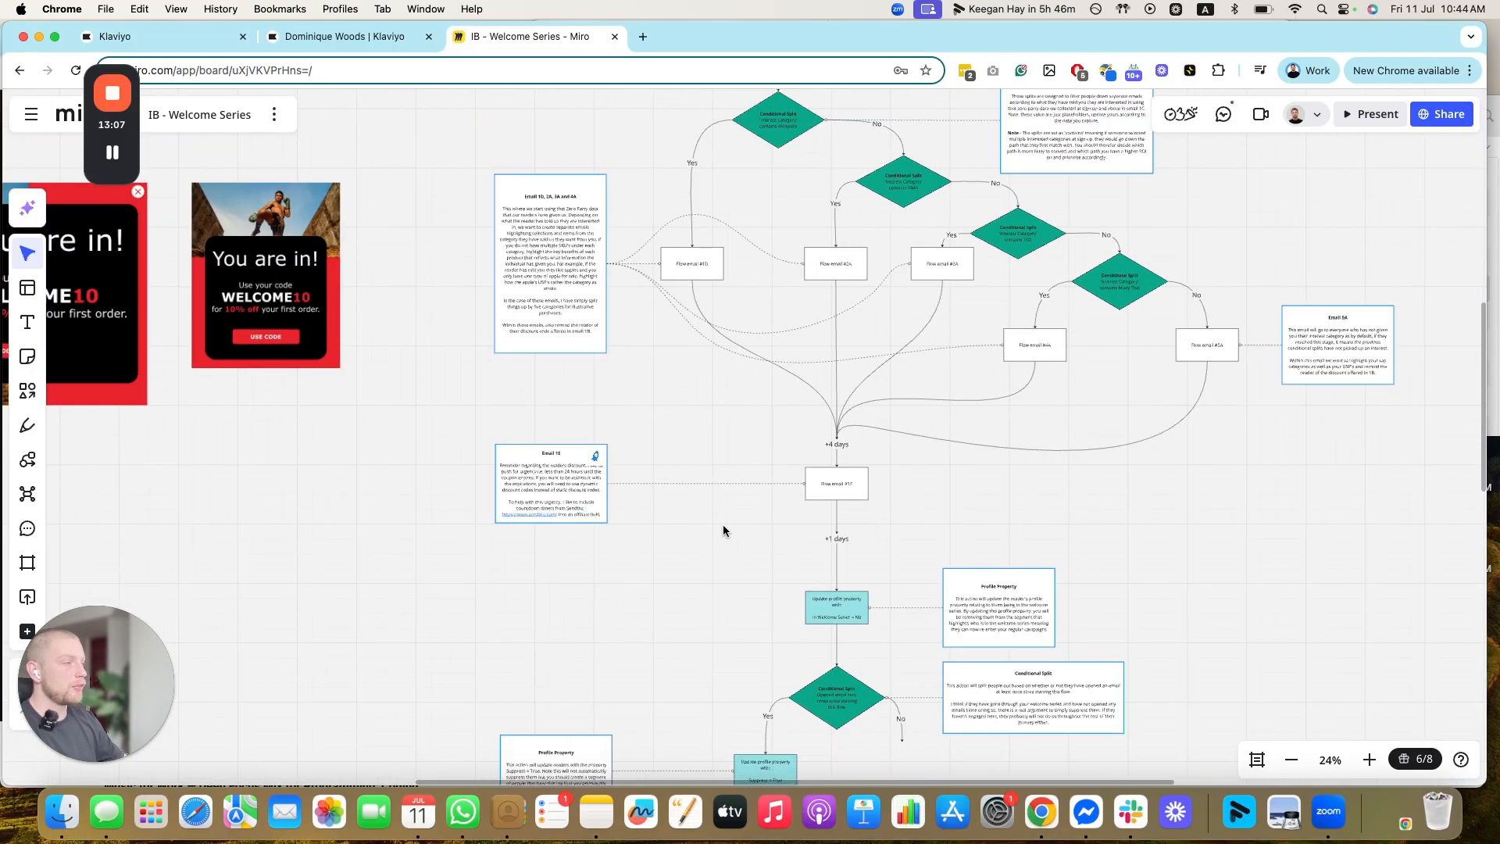
{"action": "left_click", "coordinate": [398, 39]}
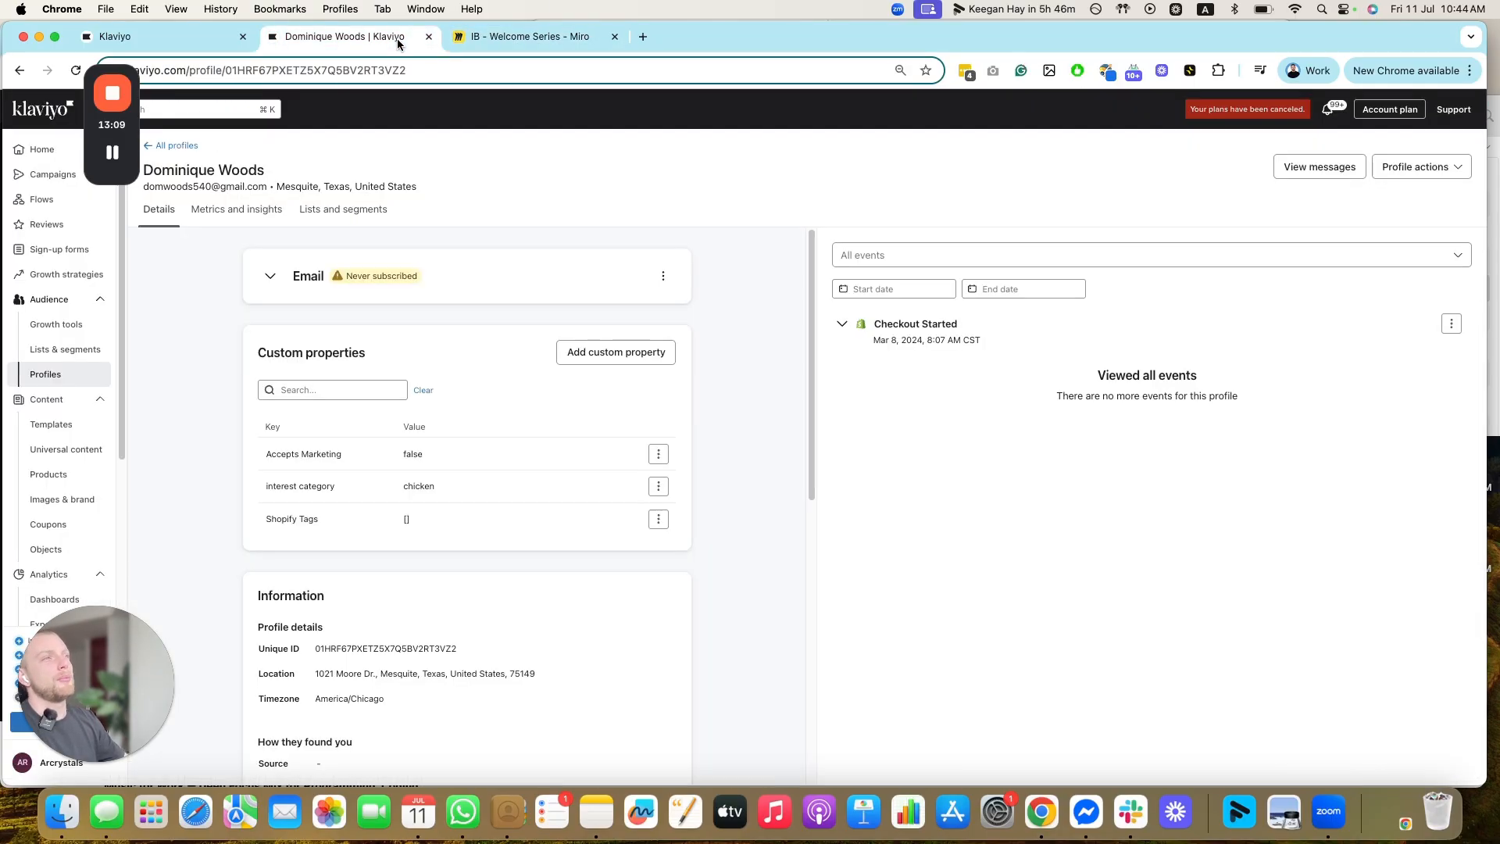
{"action": "left_click", "coordinate": [200, 41]}
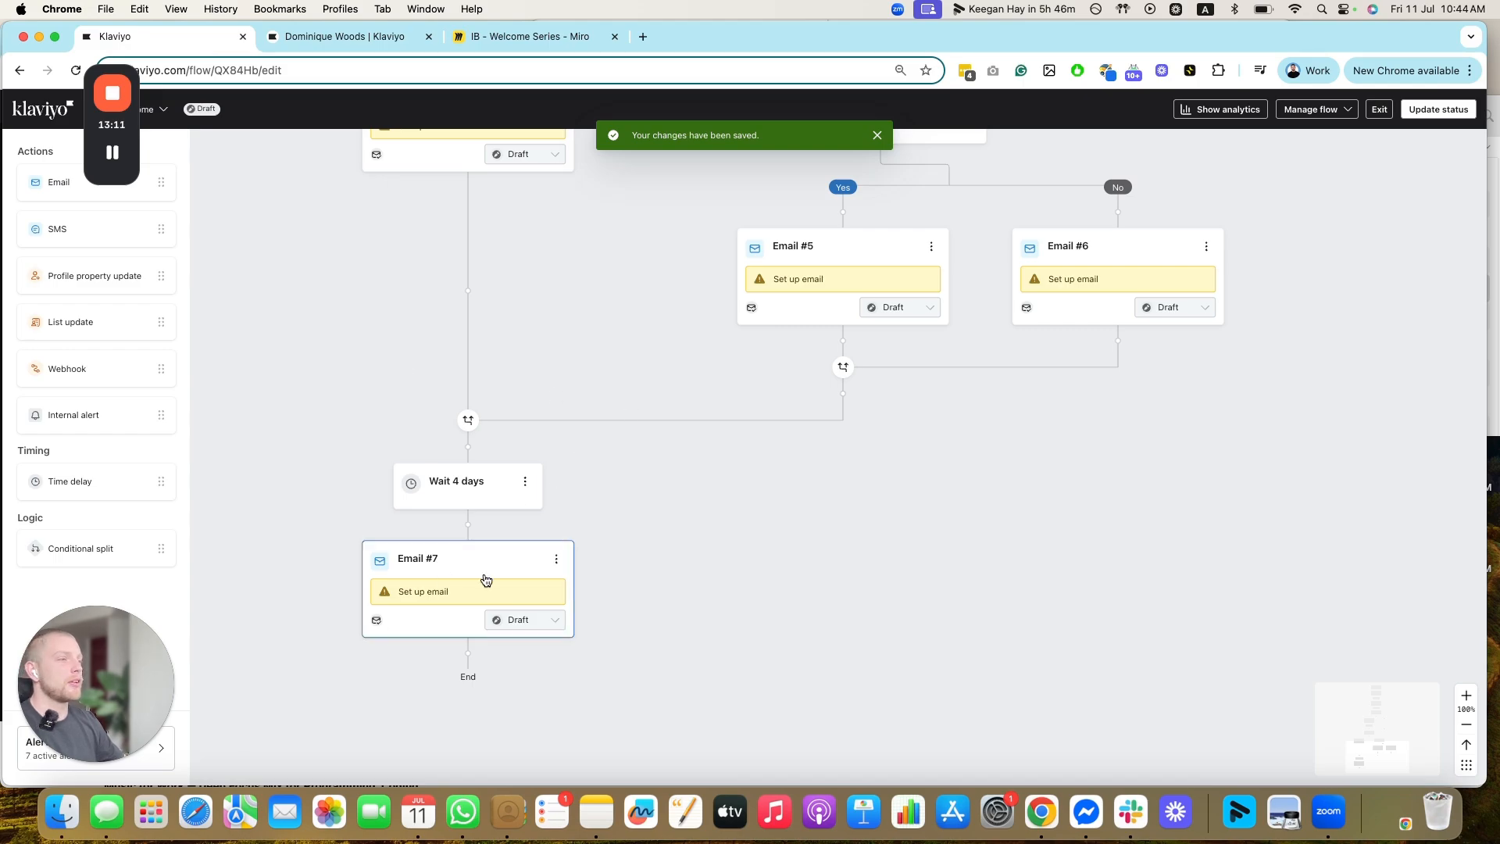
- Review the Miro plan for what follows Flow email #1E and for the profile property updates at its start
{"action": "left_click_drag", "start_coordinate": [457, 571], "coordinate": [851, 402]}
{"action": "left_click", "coordinate": [499, 46]}
{"action": "scroll", "coordinate": [1047, 320], "scroll_direction": "down", "scroll_amount": 4}
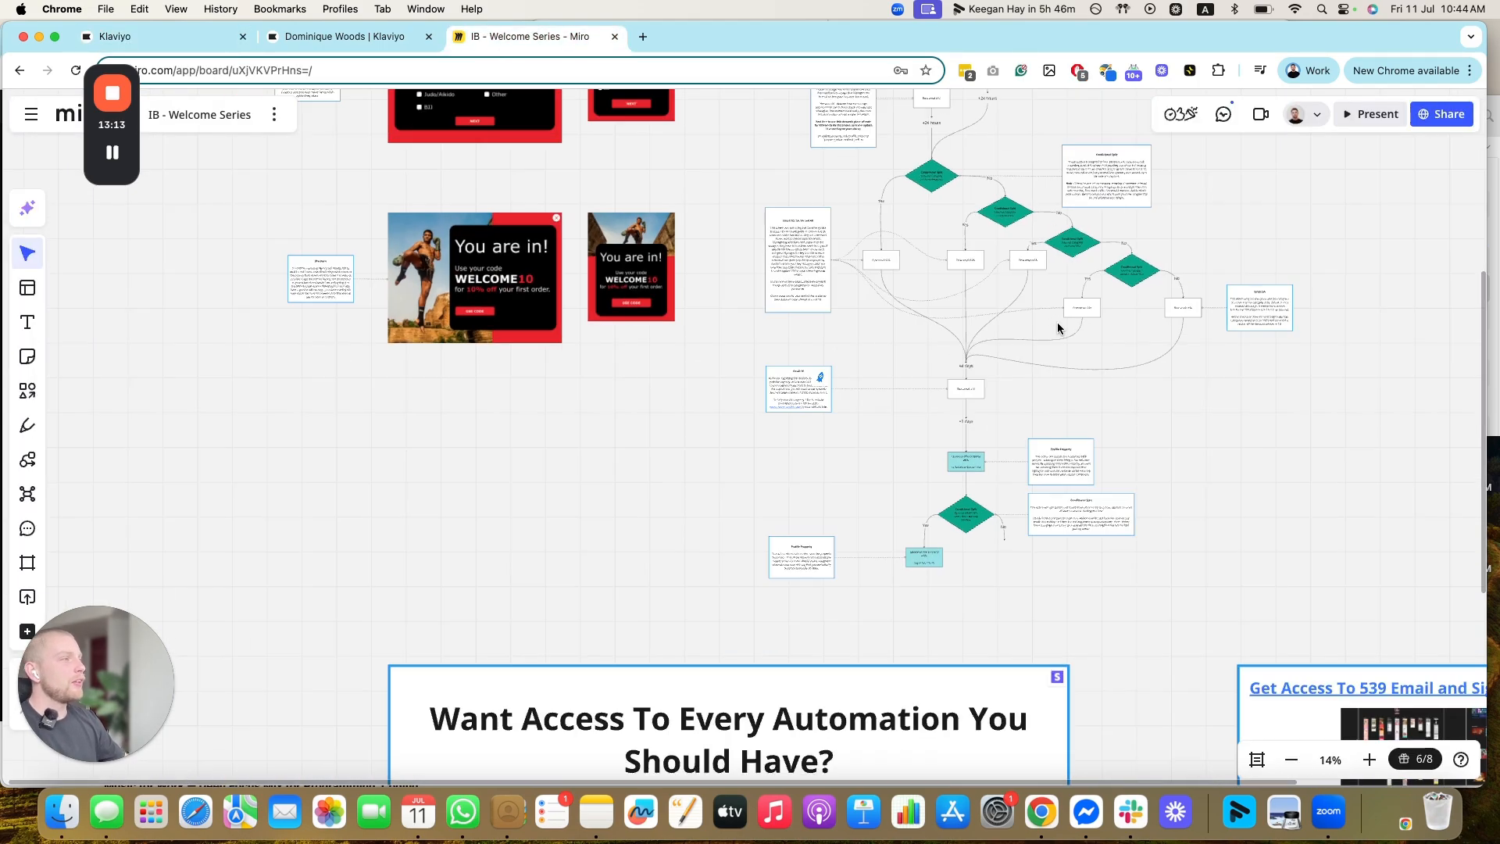
{"action": "left_click_drag", "start_coordinate": [1035, 317], "coordinate": [664, 516]}
{"action": "scroll", "coordinate": [638, 694], "scroll_direction": "up", "scroll_amount": 7}
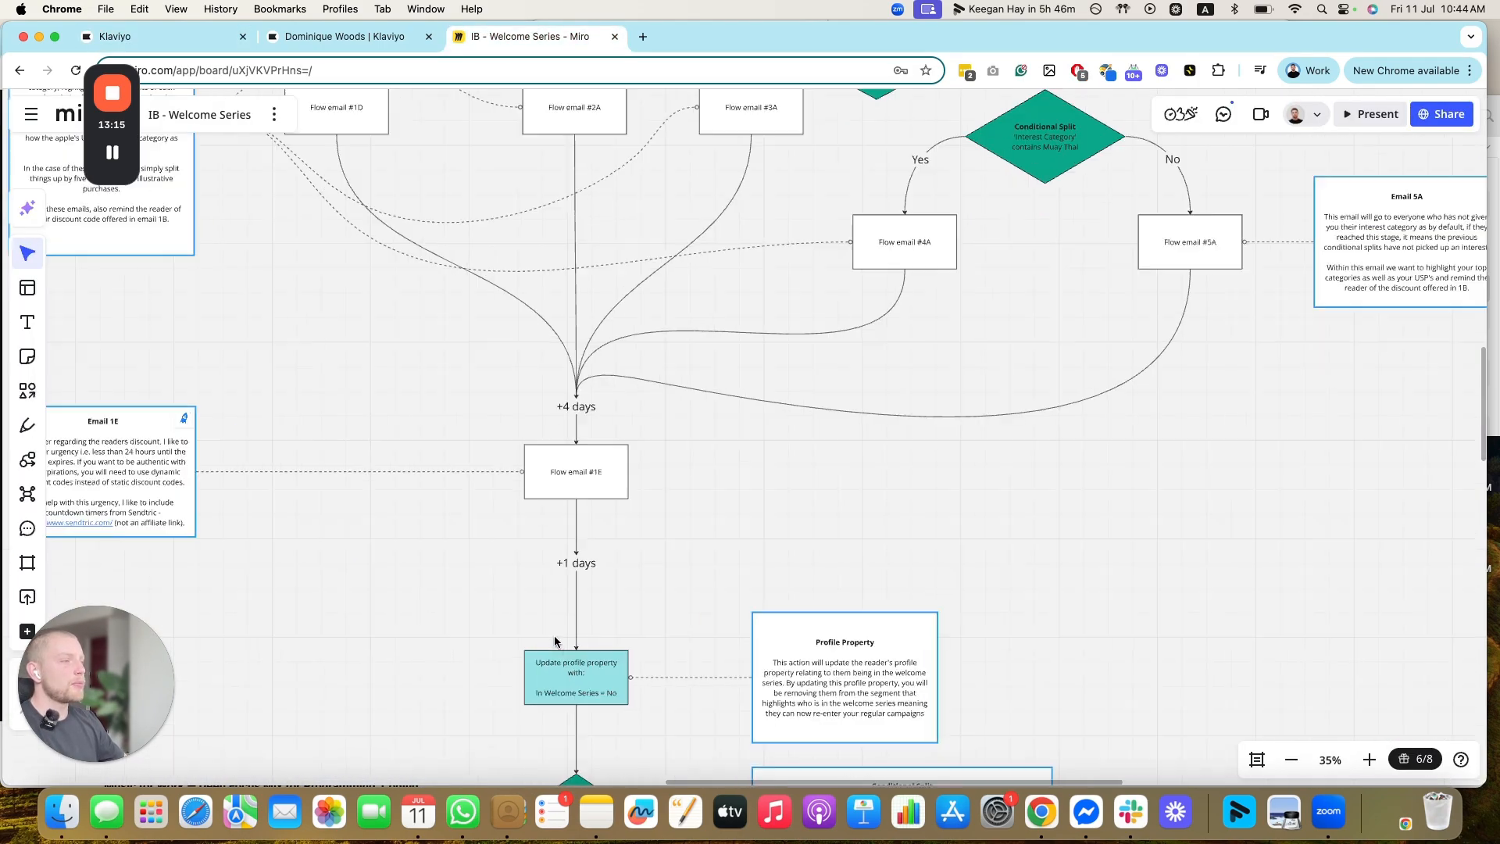
{"action": "scroll", "coordinate": [577, 769], "scroll_direction": "down", "scroll_amount": 10}
{"action": "scroll", "coordinate": [581, 687], "scroll_direction": "up", "scroll_amount": 8}
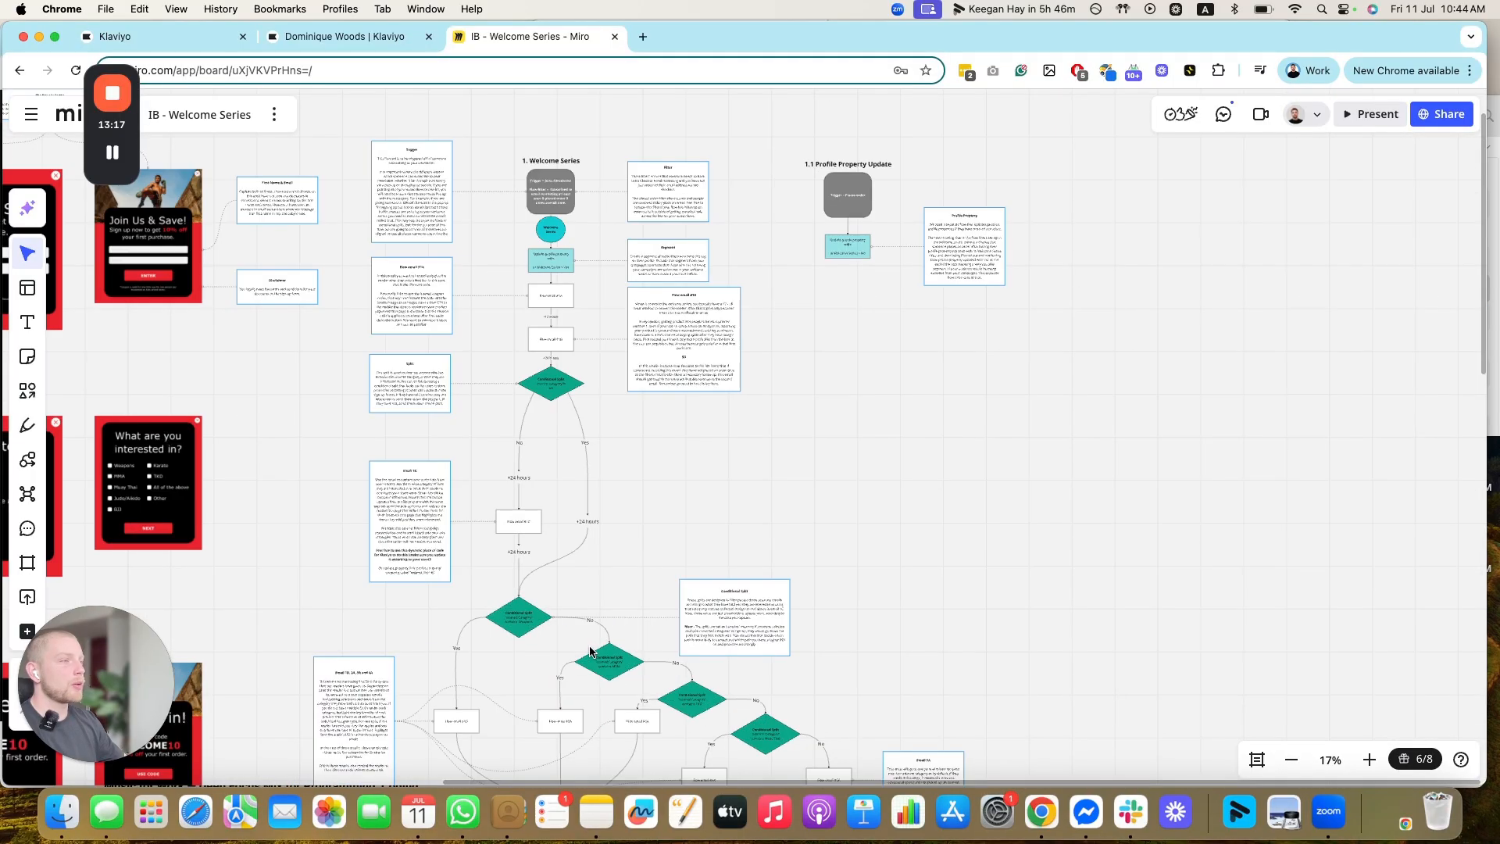
{"action": "scroll", "coordinate": [392, 207], "scroll_direction": "up", "scroll_amount": 5}
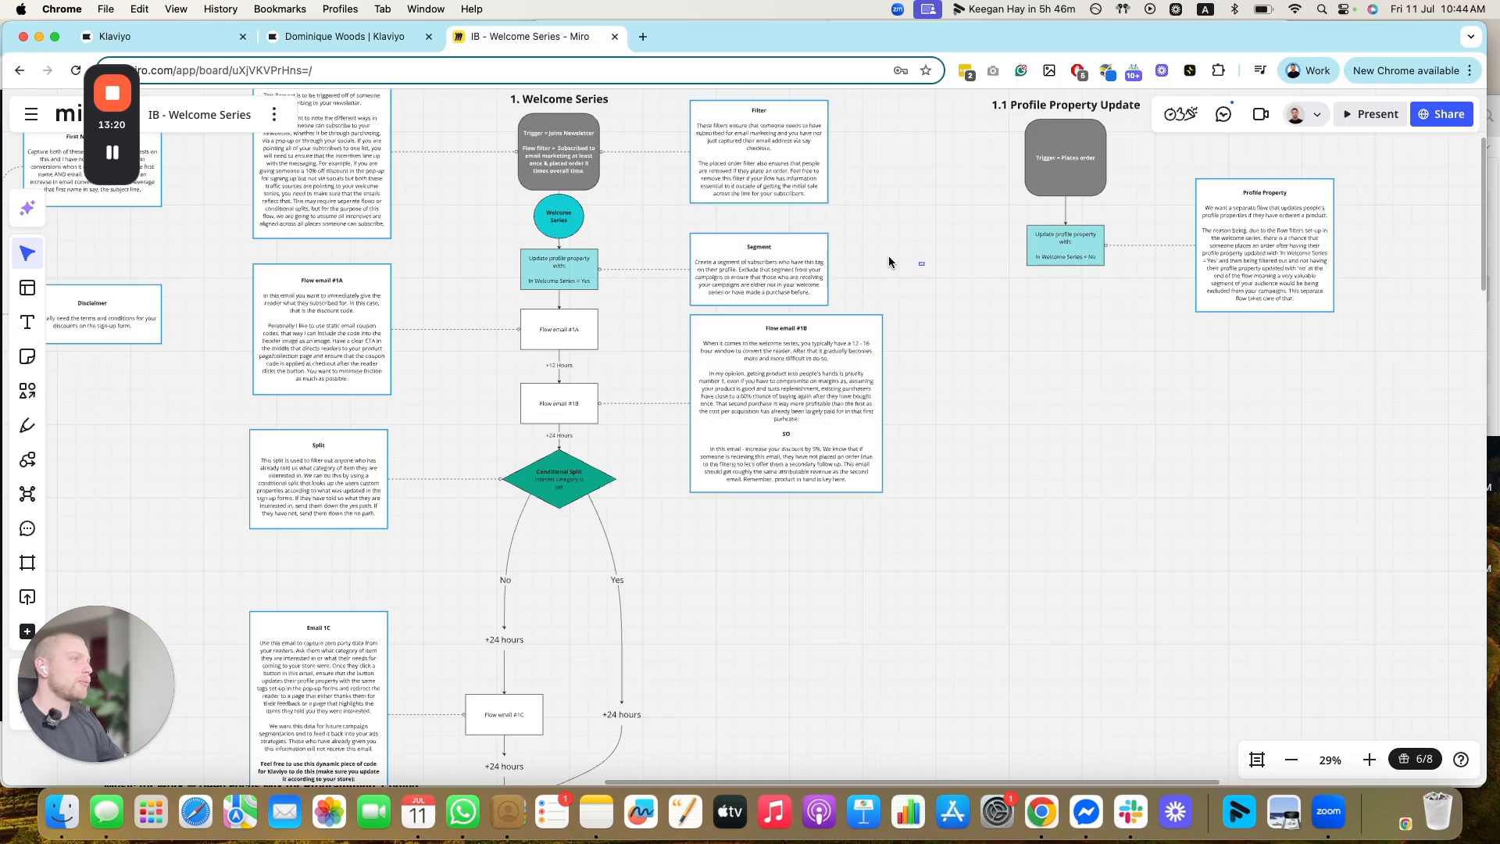
- Delete the "In Welcome Series = Yes" update box with its Segment note, and connect the Welcome Series circle to Flow email #1A
{"action": "left_click_drag", "start_coordinate": [922, 263], "coordinate": [558, 277]}
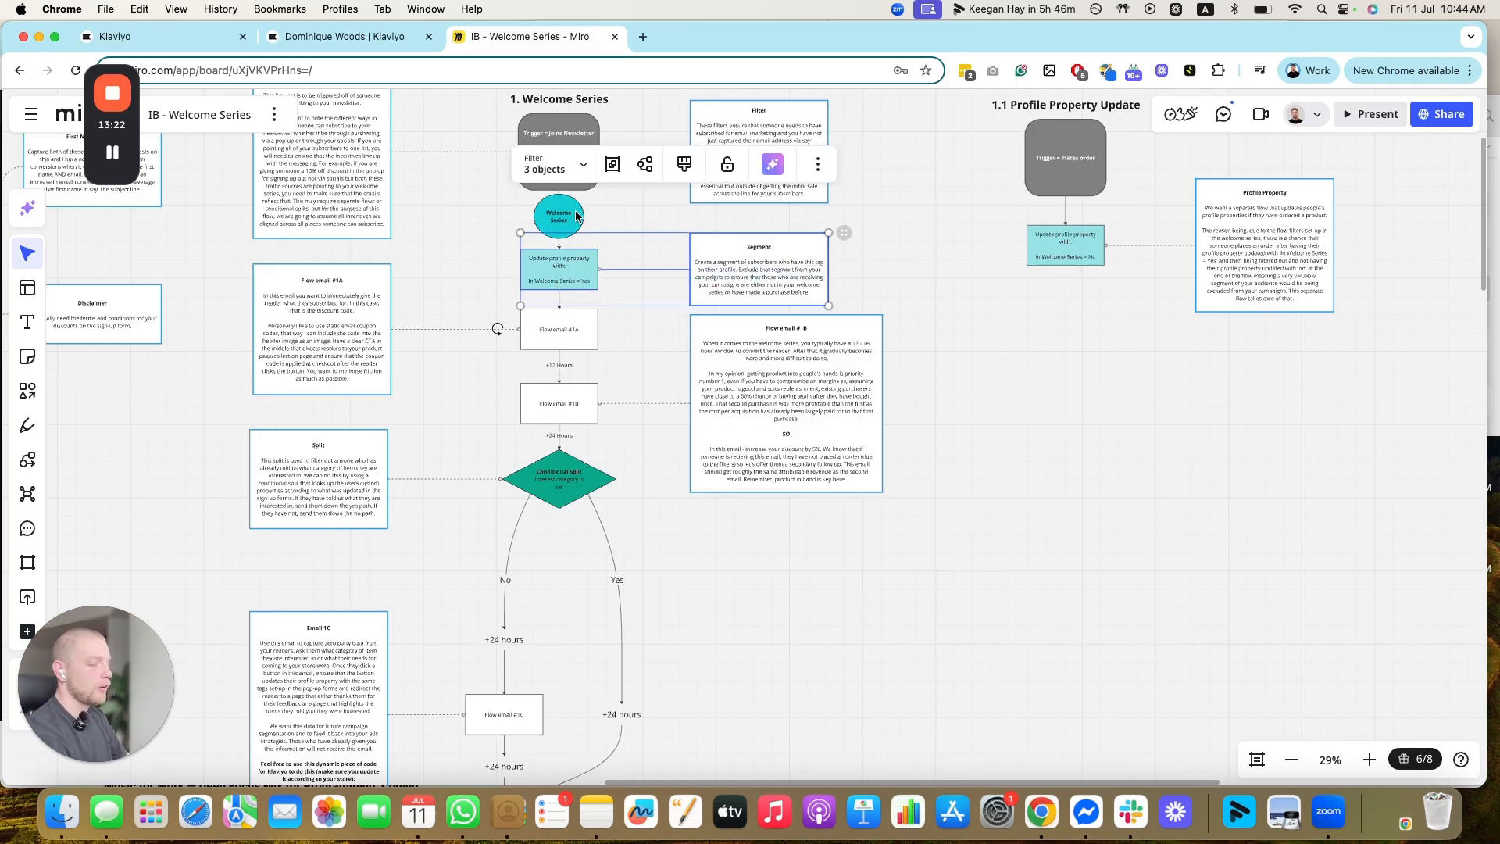
{"action": "key", "text": "BackSpace"}
{"action": "left_click", "coordinate": [567, 225]}
{"action": "left_click_drag", "start_coordinate": [559, 250], "coordinate": [561, 314]}
- Delete the whole "1.1 Profile Property Update" diagram, including its Profile Property note, from the Miro board
{"action": "left_click", "coordinate": [1208, 305]}
{"action": "left_click_drag", "start_coordinate": [983, 100], "coordinate": [1227, 360]}
{"action": "scroll", "coordinate": [1056, 335], "scroll_direction": "down", "scroll_amount": 5}
- Delete the "In Welcome Series = No" profile property update box above the last conditional split
{"action": "scroll", "coordinate": [924, 466], "scroll_direction": "down", "scroll_amount": 10}
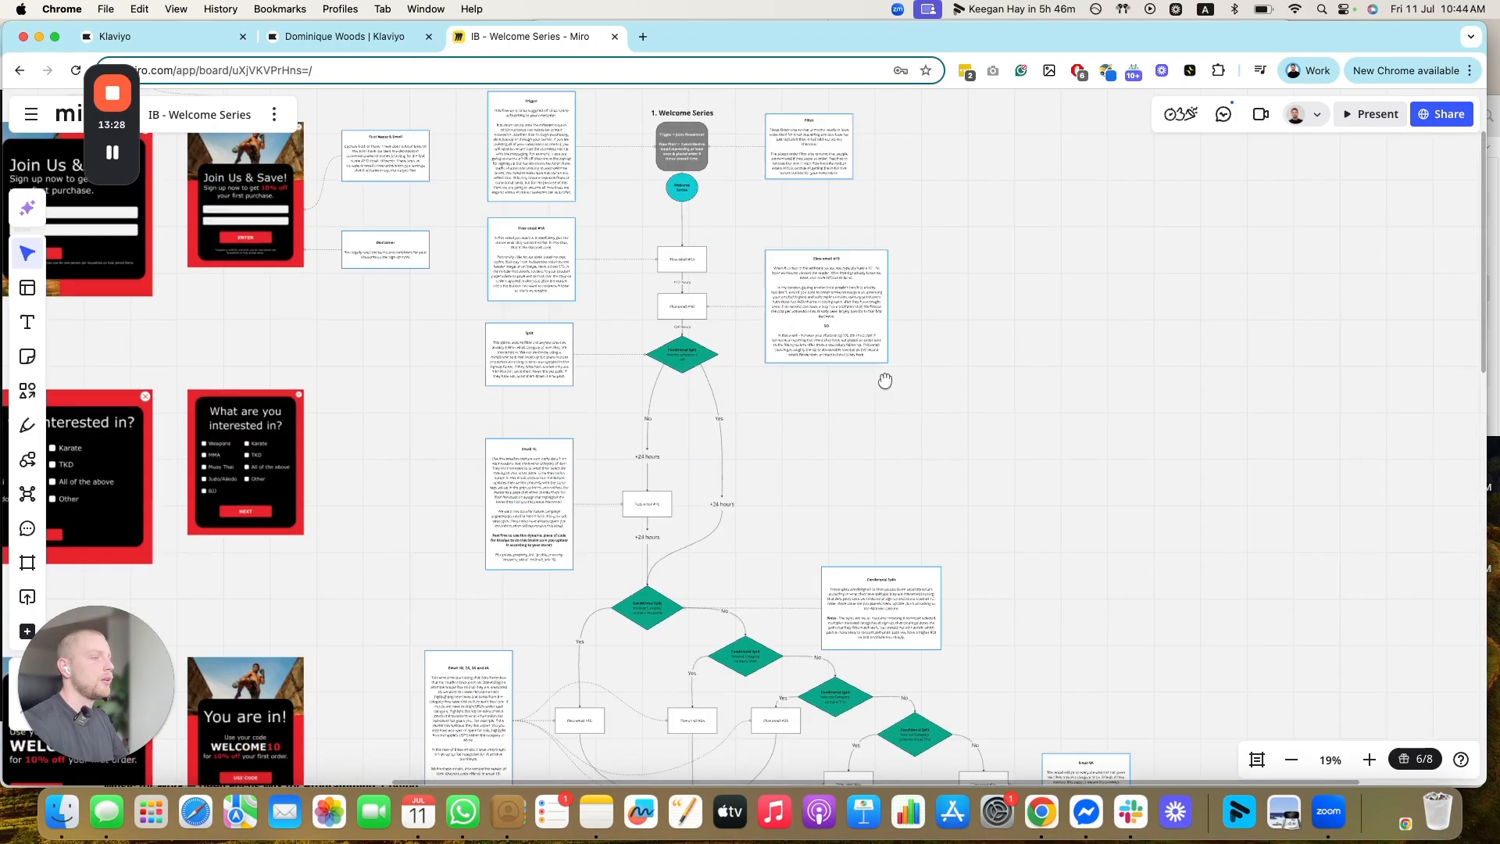
{"action": "left_click", "coordinate": [640, 371]}
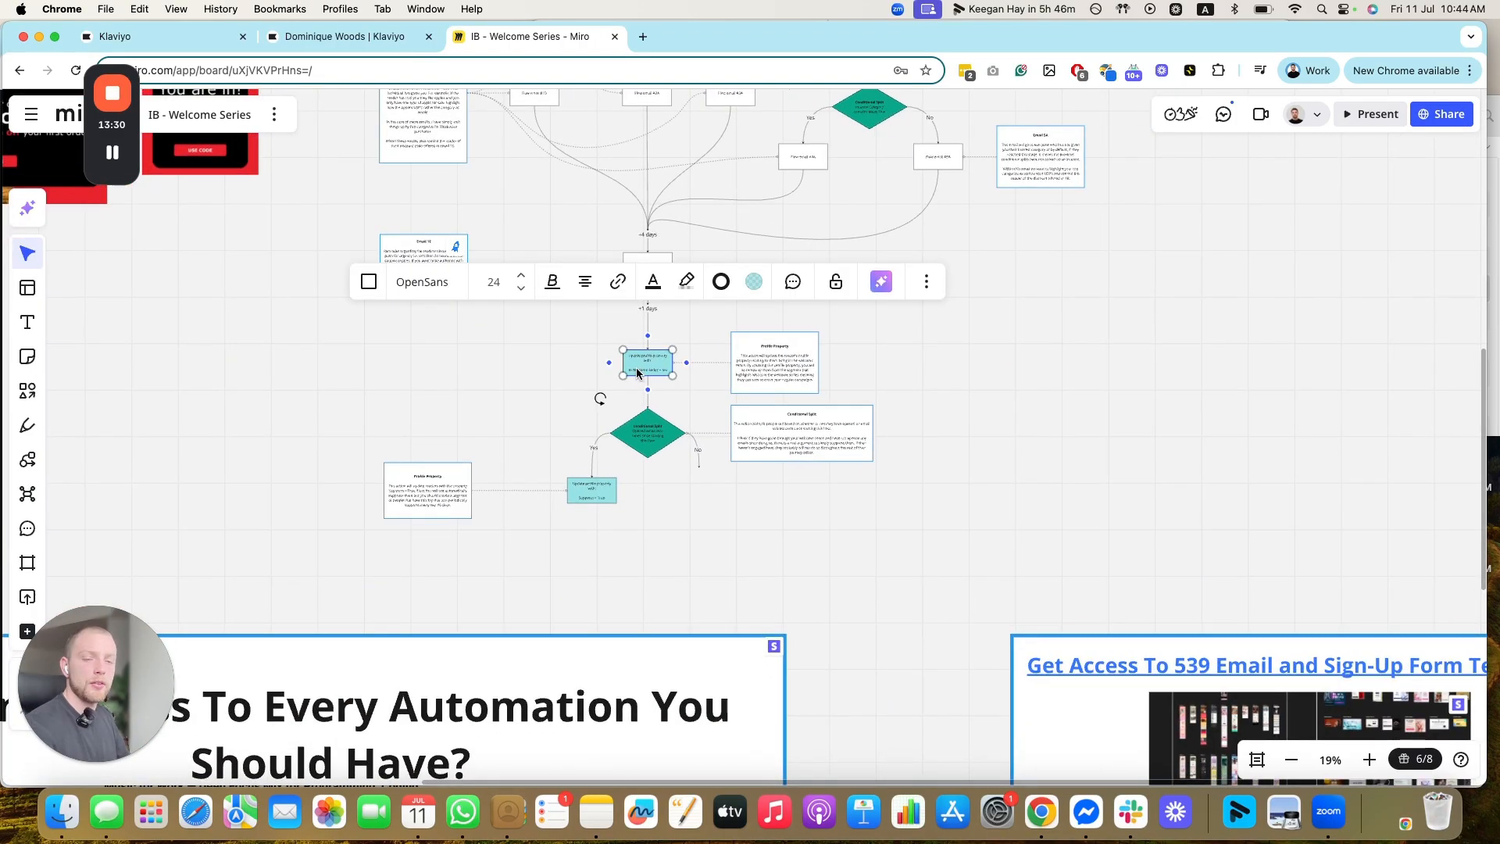
{"action": "key", "text": "Delete"}
{"action": "left_click", "coordinate": [646, 307]}
- Connect the "+1 days" label below Flow email #1E to the last conditional split, and delete the detached Profile Property note
{"action": "scroll", "coordinate": [650, 325], "scroll_direction": "up", "scroll_amount": 5}
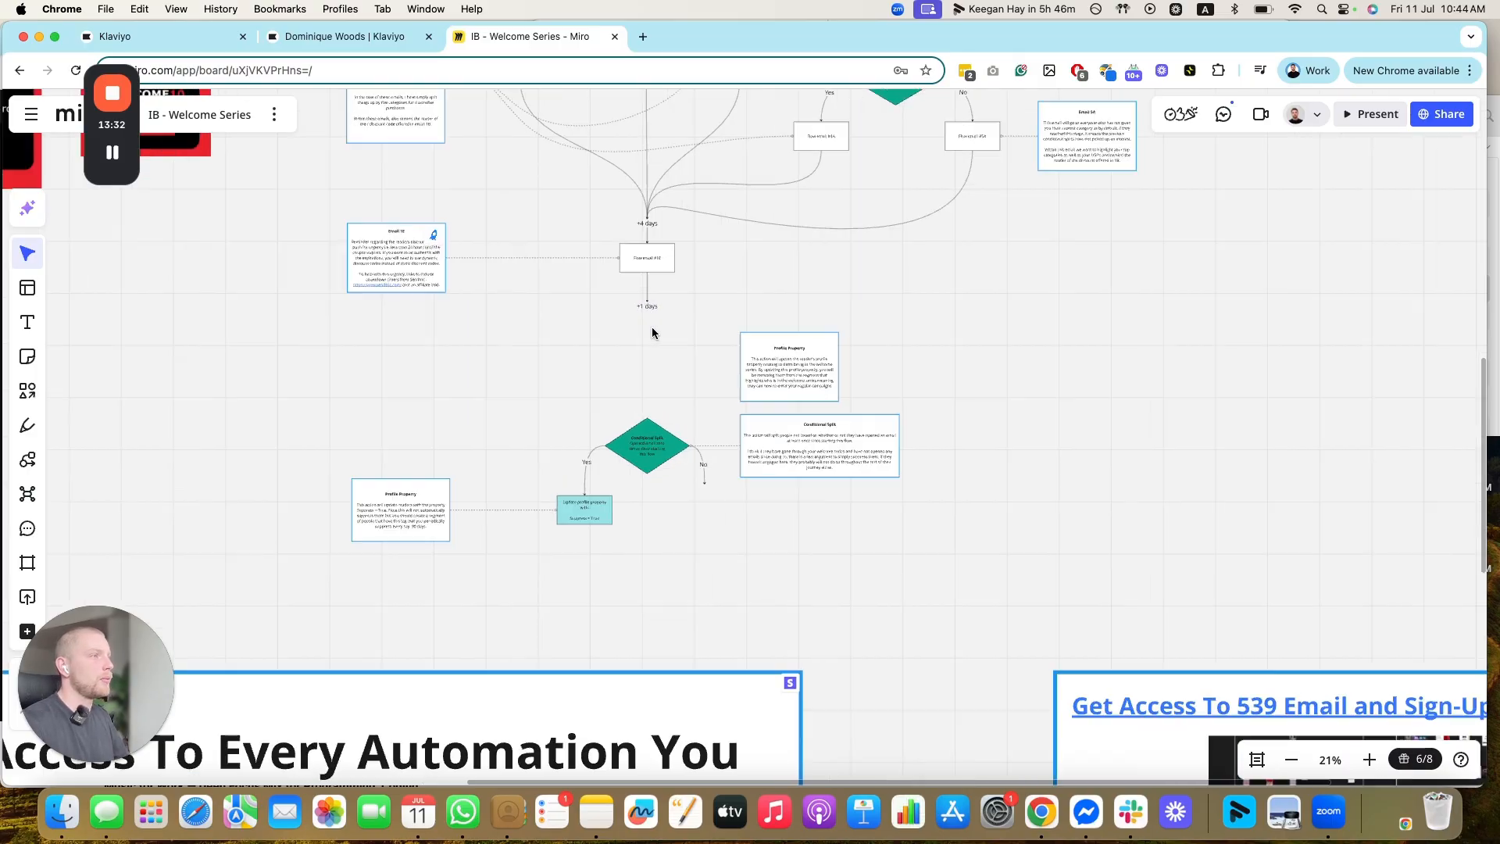
{"action": "left_click", "coordinate": [649, 279]}
{"action": "left_click_drag", "start_coordinate": [639, 303], "coordinate": [637, 547]}
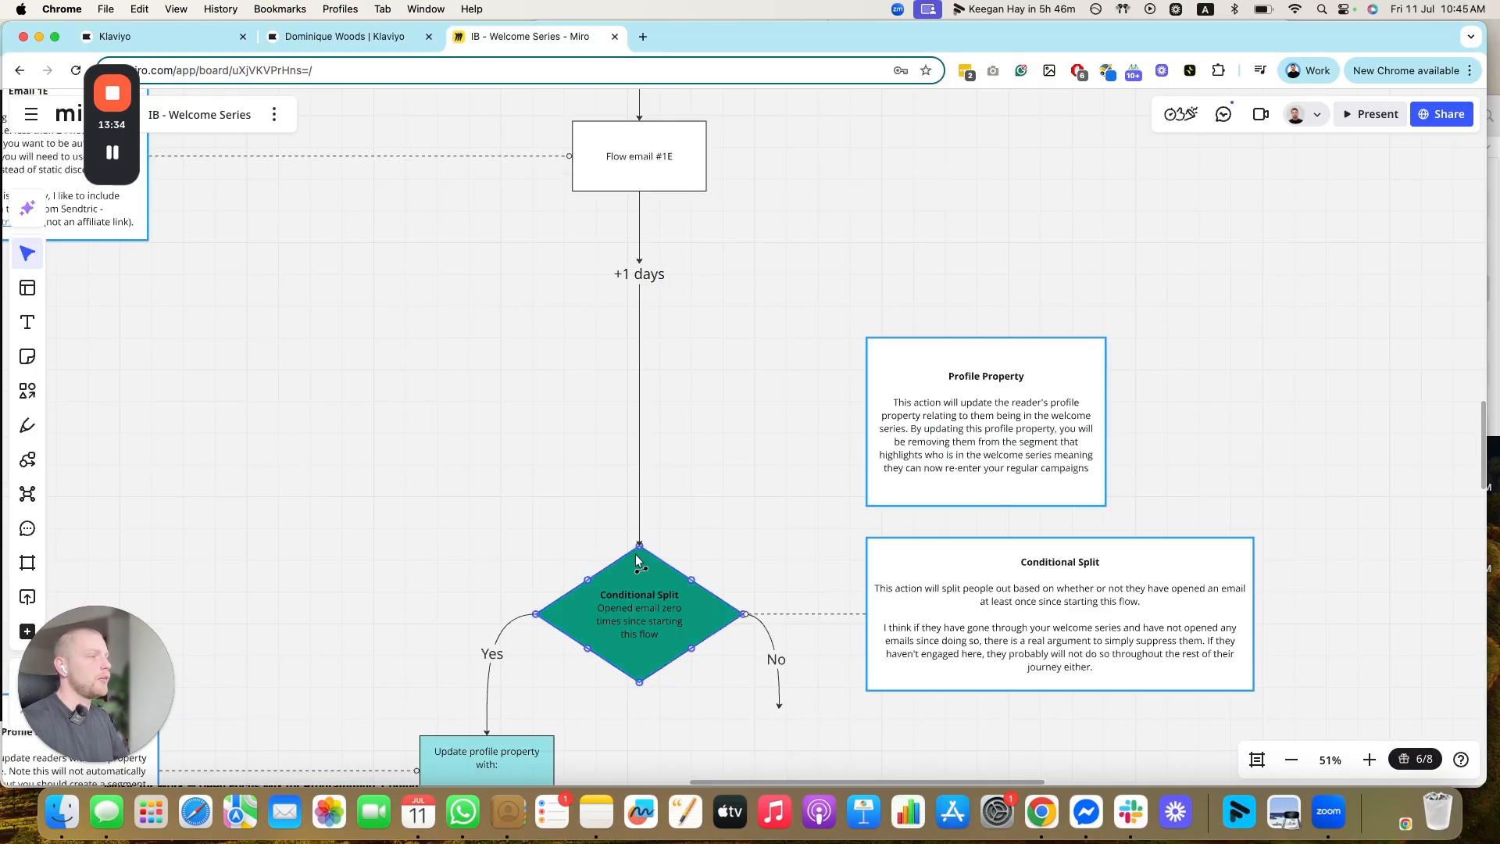
{"action": "left_click", "coordinate": [871, 401]}
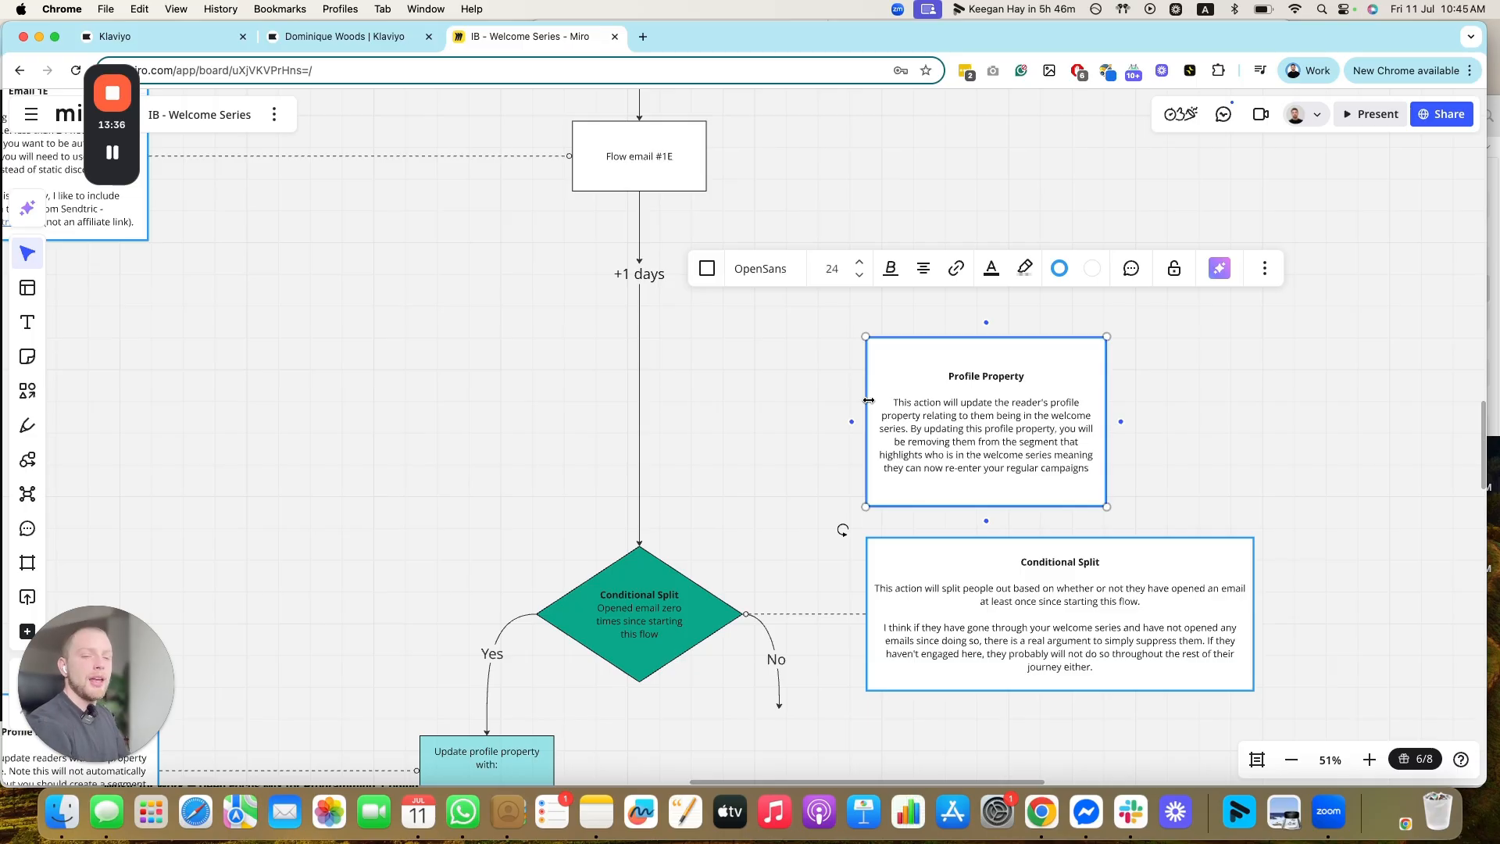
{"action": "key", "text": "Delete"}
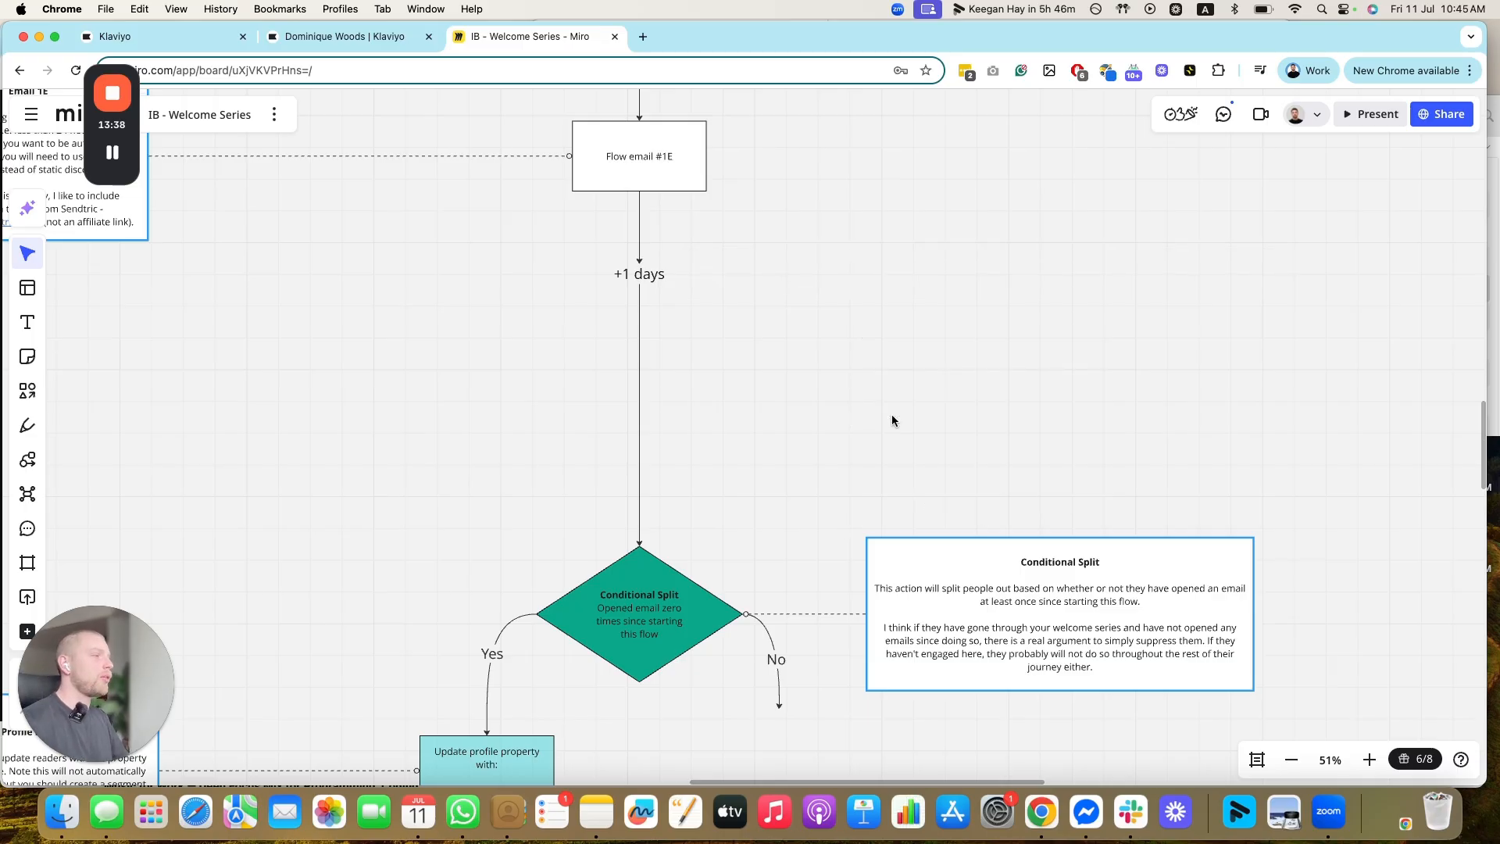
- Review the simplified Miro plan, from the email sequence and category splits down to the final conditional split and Suppress = True update
{"action": "scroll", "coordinate": [892, 420], "scroll_direction": "down", "scroll_amount": 3}
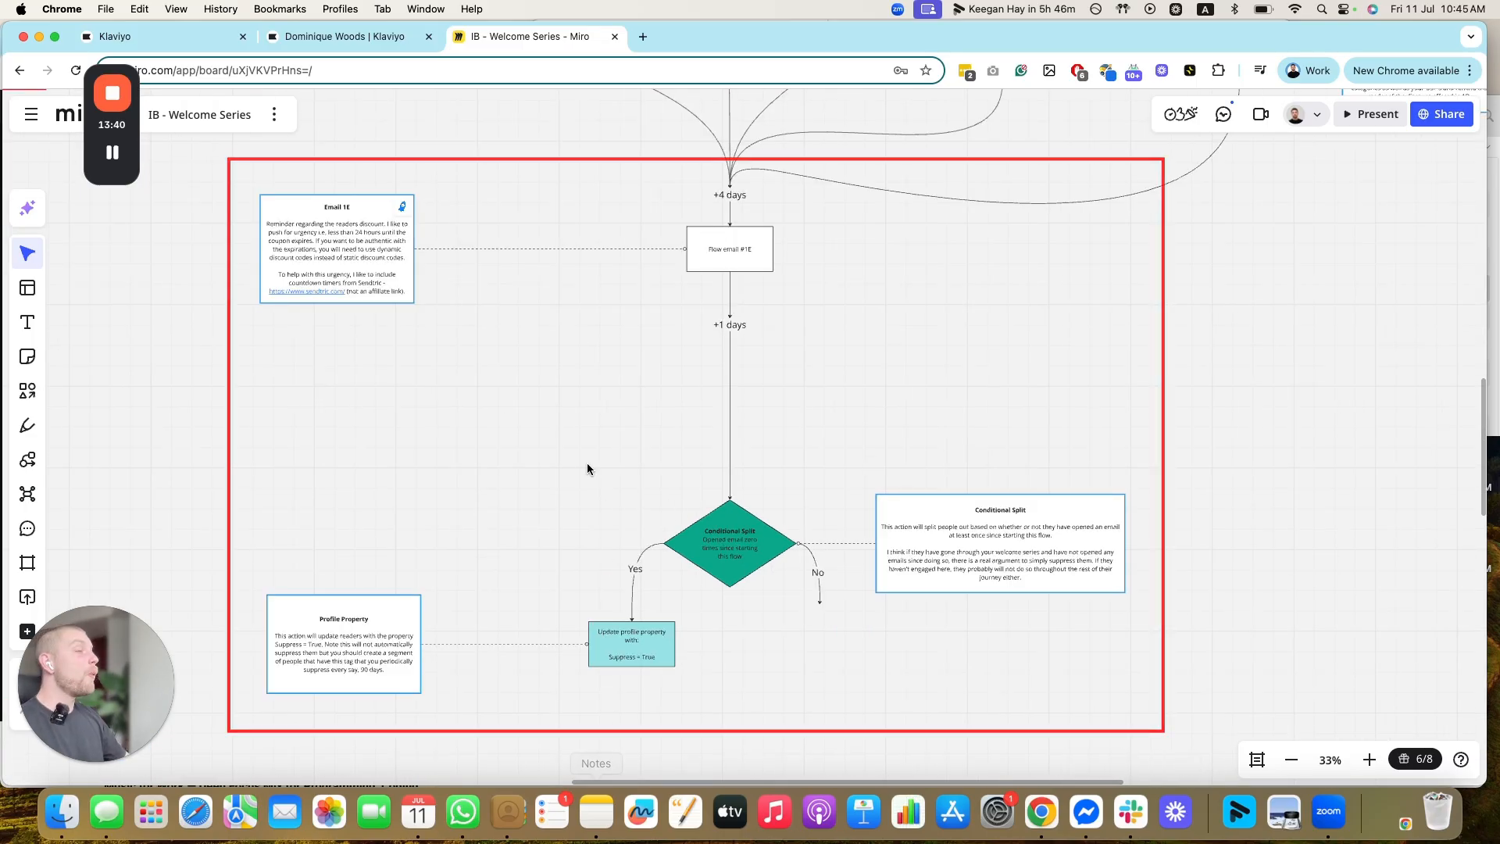
{"action": "scroll", "coordinate": [616, 414], "scroll_direction": "up", "scroll_amount": 5}
{"action": "scroll", "coordinate": [621, 415], "scroll_direction": "down", "scroll_amount": 8}
{"action": "left_click_drag", "start_coordinate": [622, 415], "coordinate": [653, 621]}
{"action": "scroll", "coordinate": [648, 558], "scroll_direction": "up", "scroll_amount": 3}
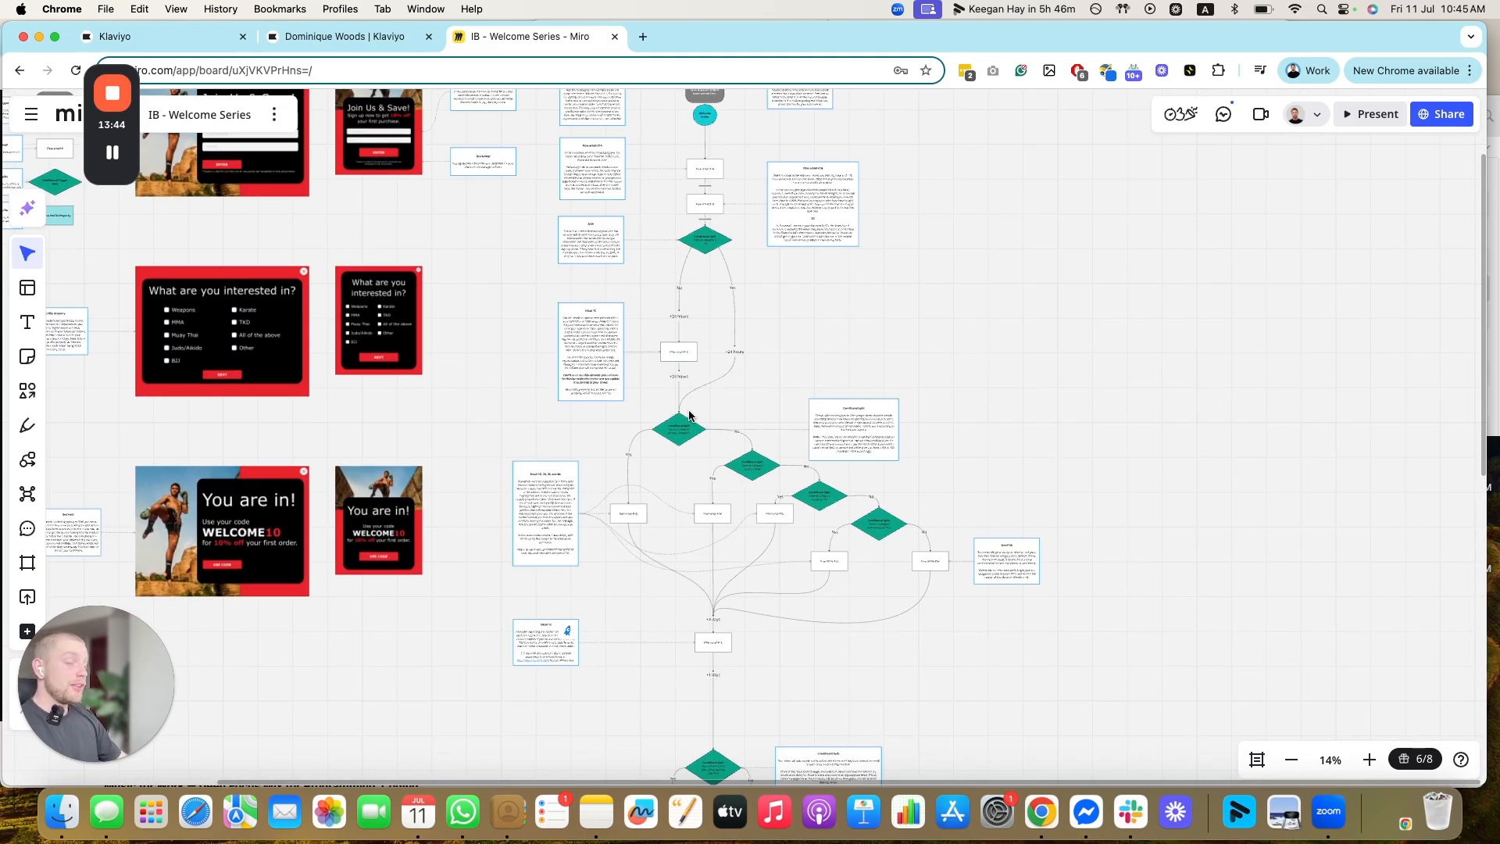
{"action": "scroll", "coordinate": [572, 372], "scroll_direction": "down", "scroll_amount": 3}
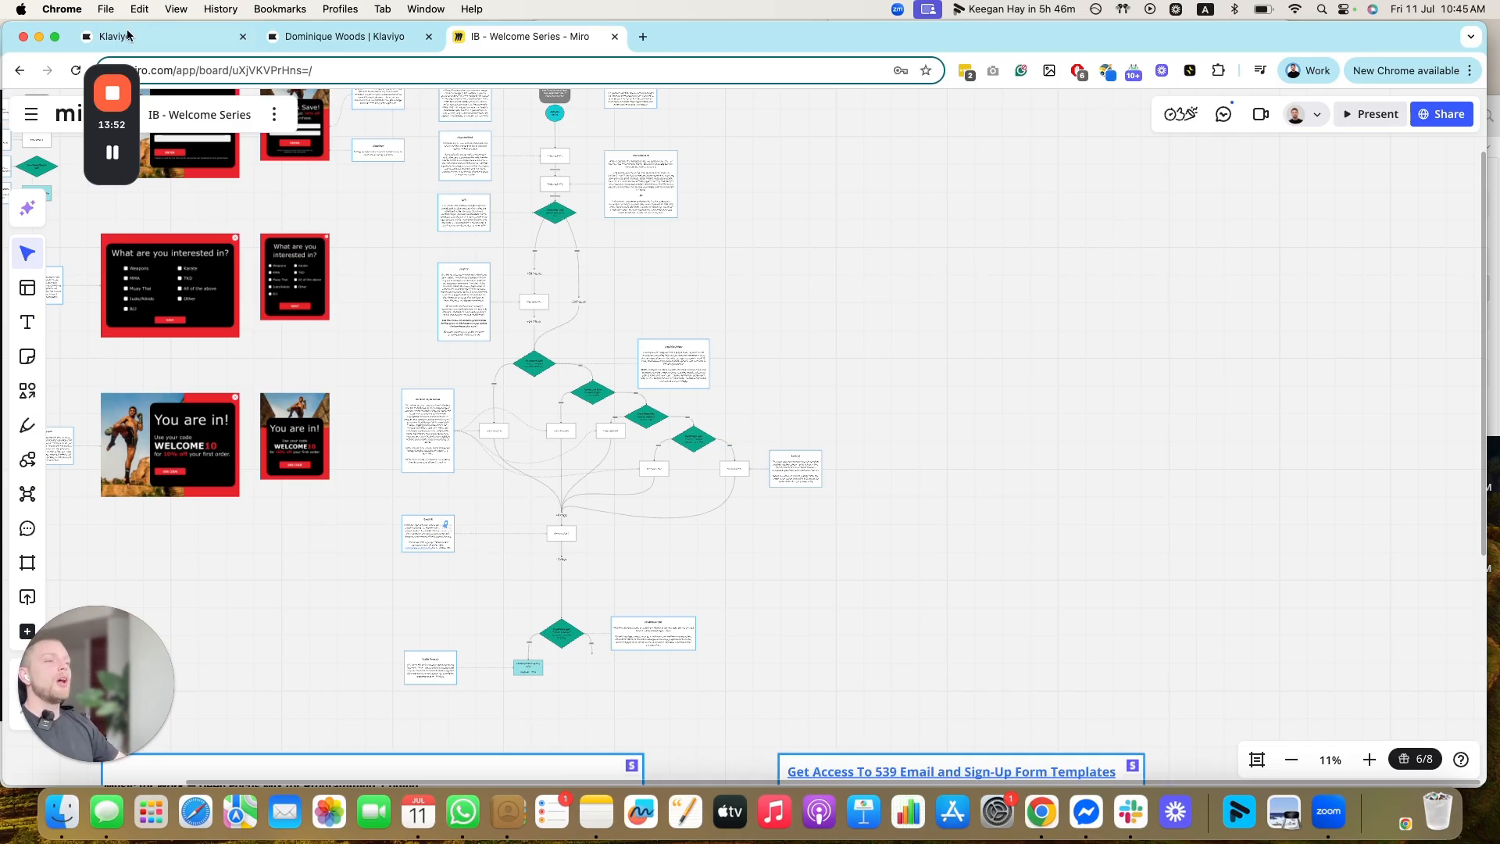
- Return to the Klaviyo flow, add a time delay below Email #7, set it to 1 day and save it
{"action": "left_click", "coordinate": [359, 34]}
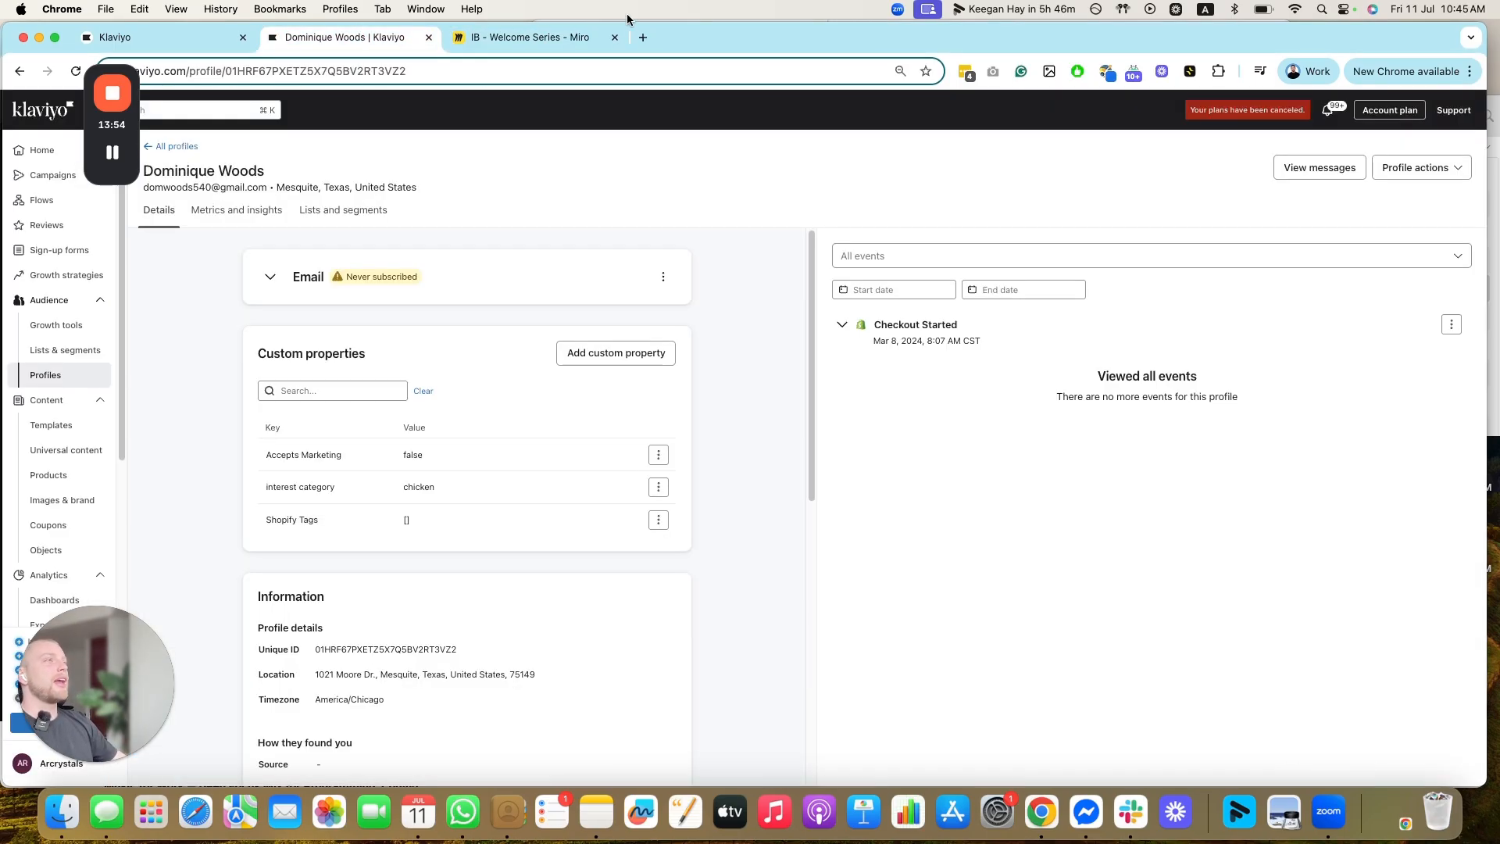
{"action": "left_click", "coordinate": [225, 40]}
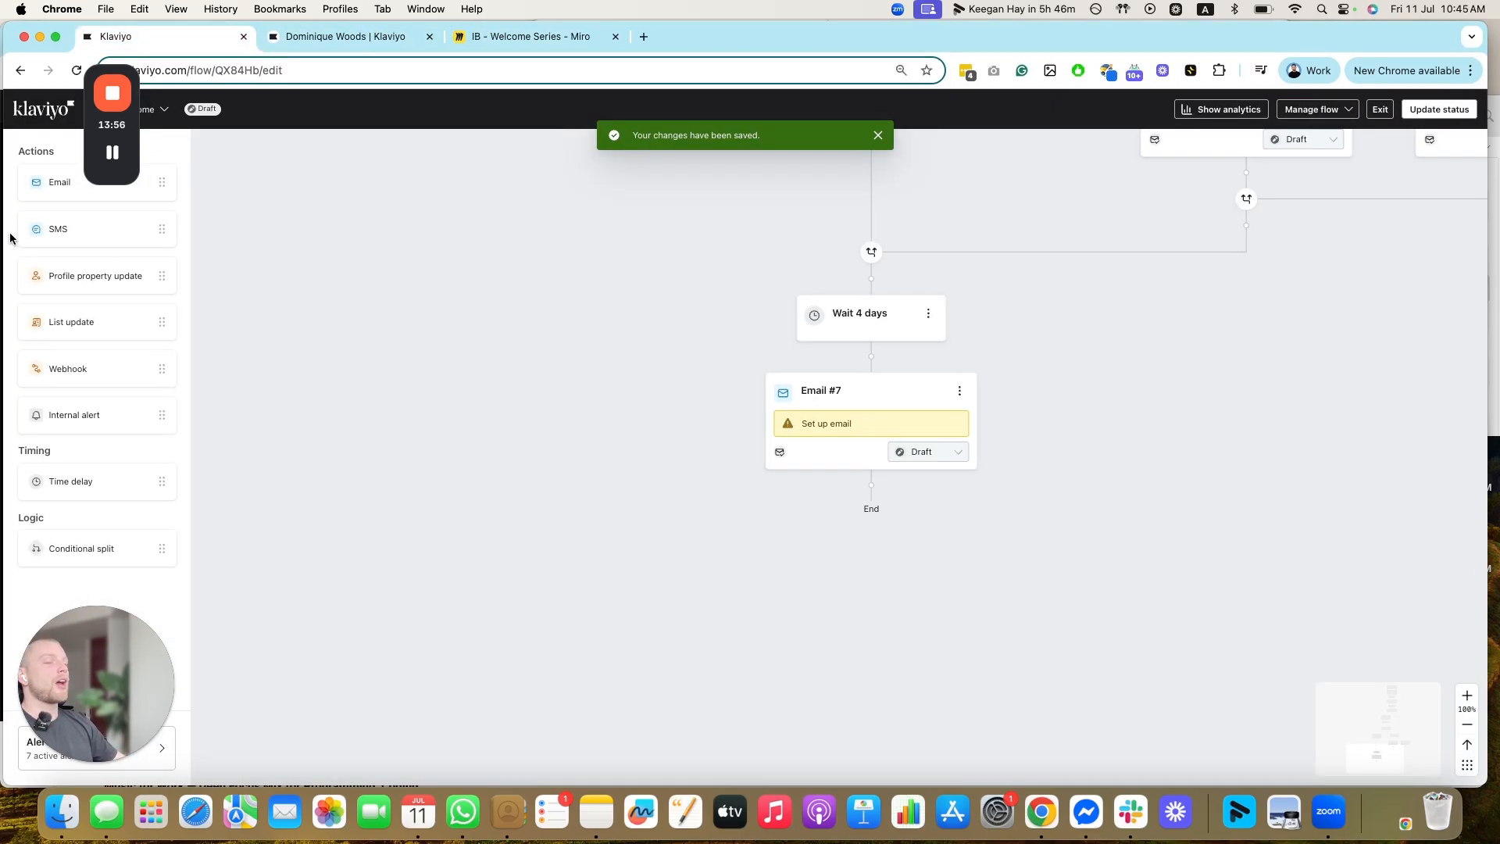
{"action": "left_click_drag", "start_coordinate": [382, 610], "coordinate": [321, 570]}
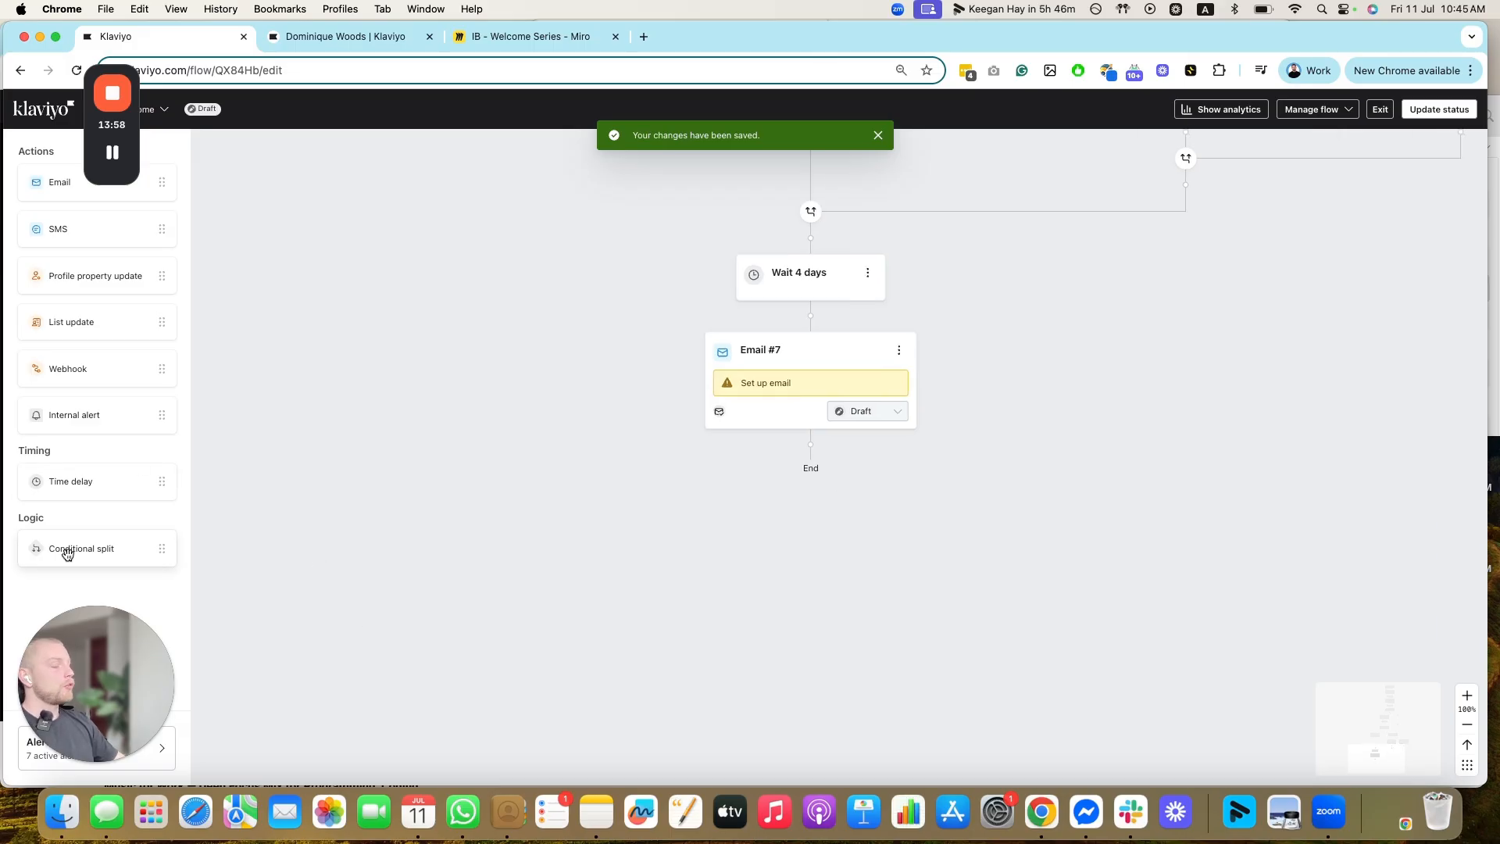
{"action": "left_click_drag", "start_coordinate": [58, 480], "coordinate": [734, 459]}
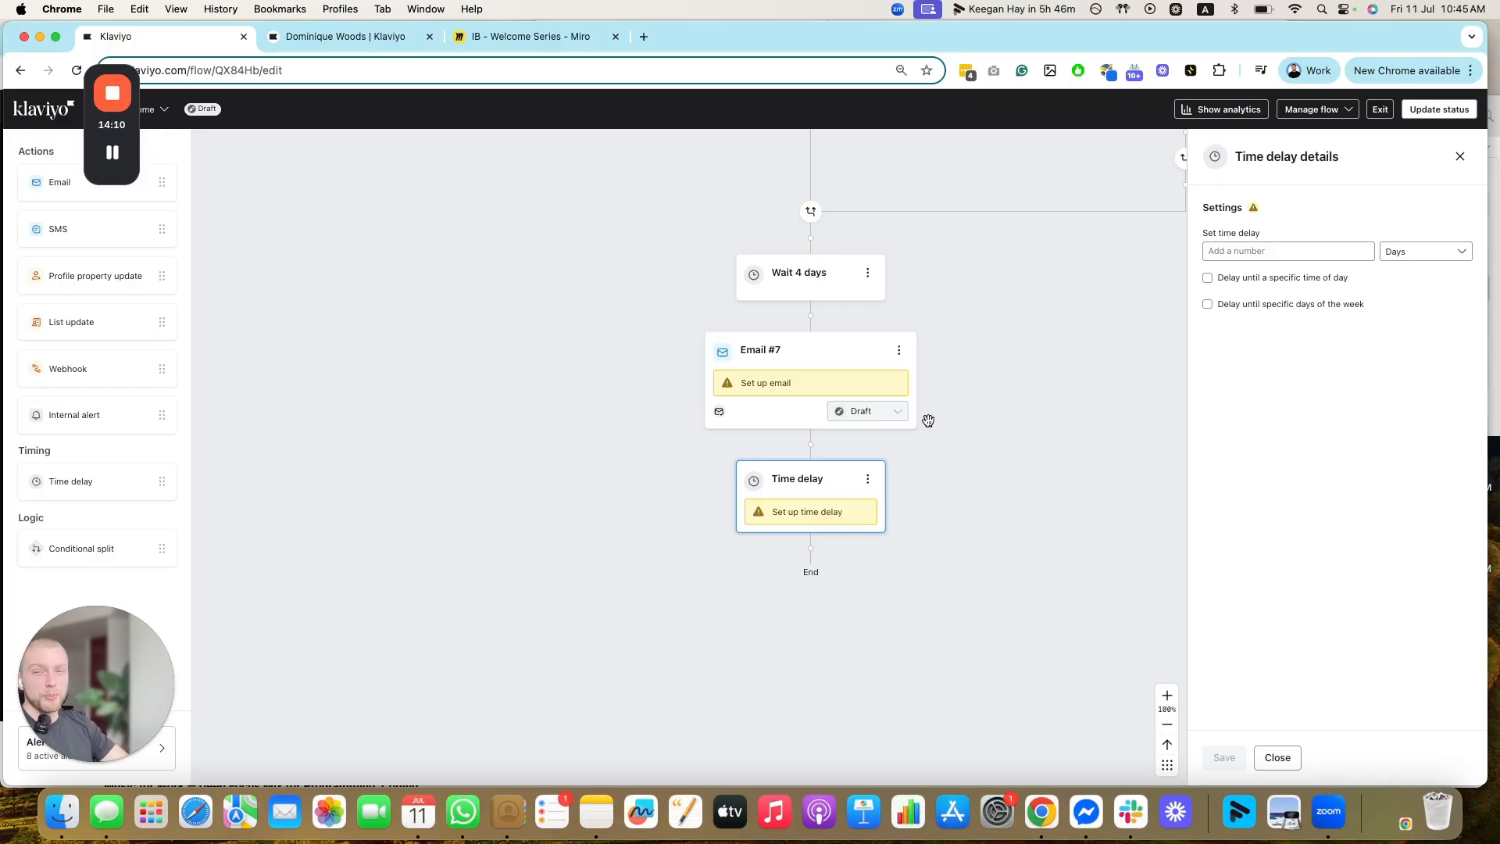
{"action": "left_click", "coordinate": [1303, 246]}
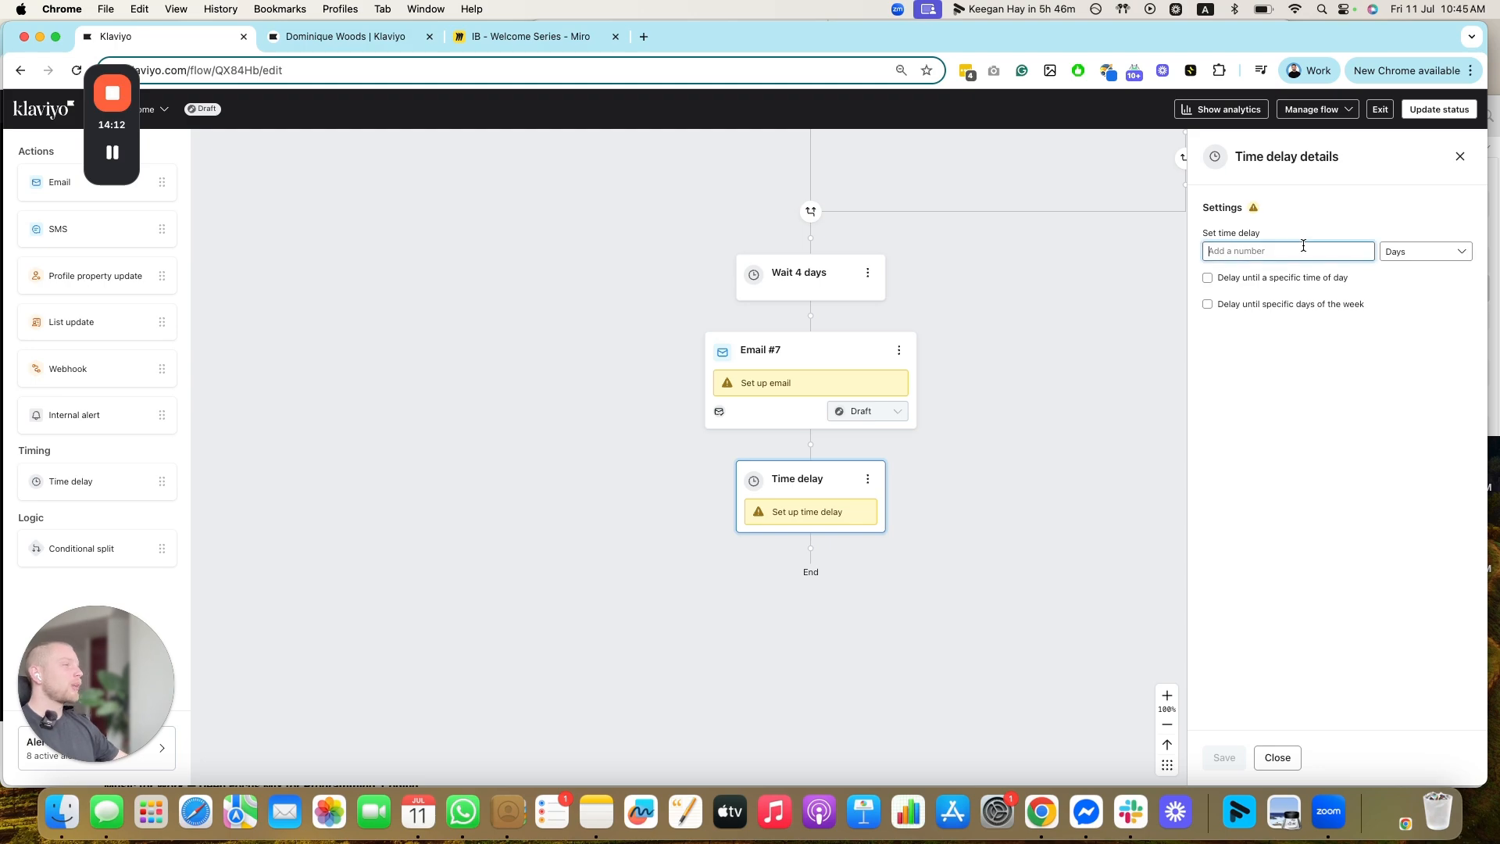
{"action": "type", "text": "1"}
{"action": "left_click", "coordinate": [1221, 757]}
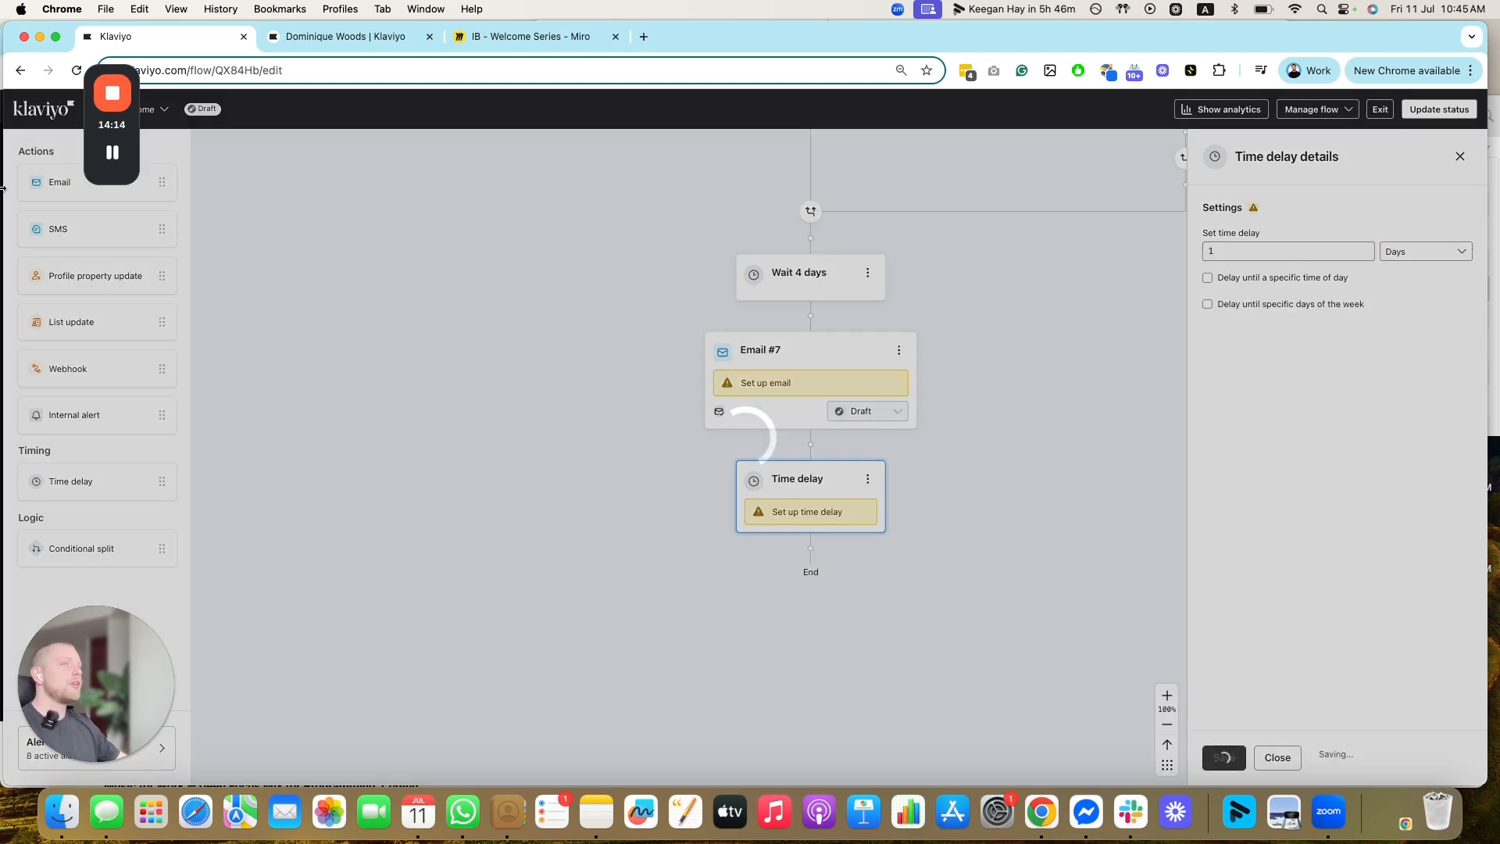
- Add a conditional split below the 1-day delay, based on what someone has done, using the Opened Email metric
{"action": "left_click_drag", "start_coordinate": [104, 547], "coordinate": [783, 481]}
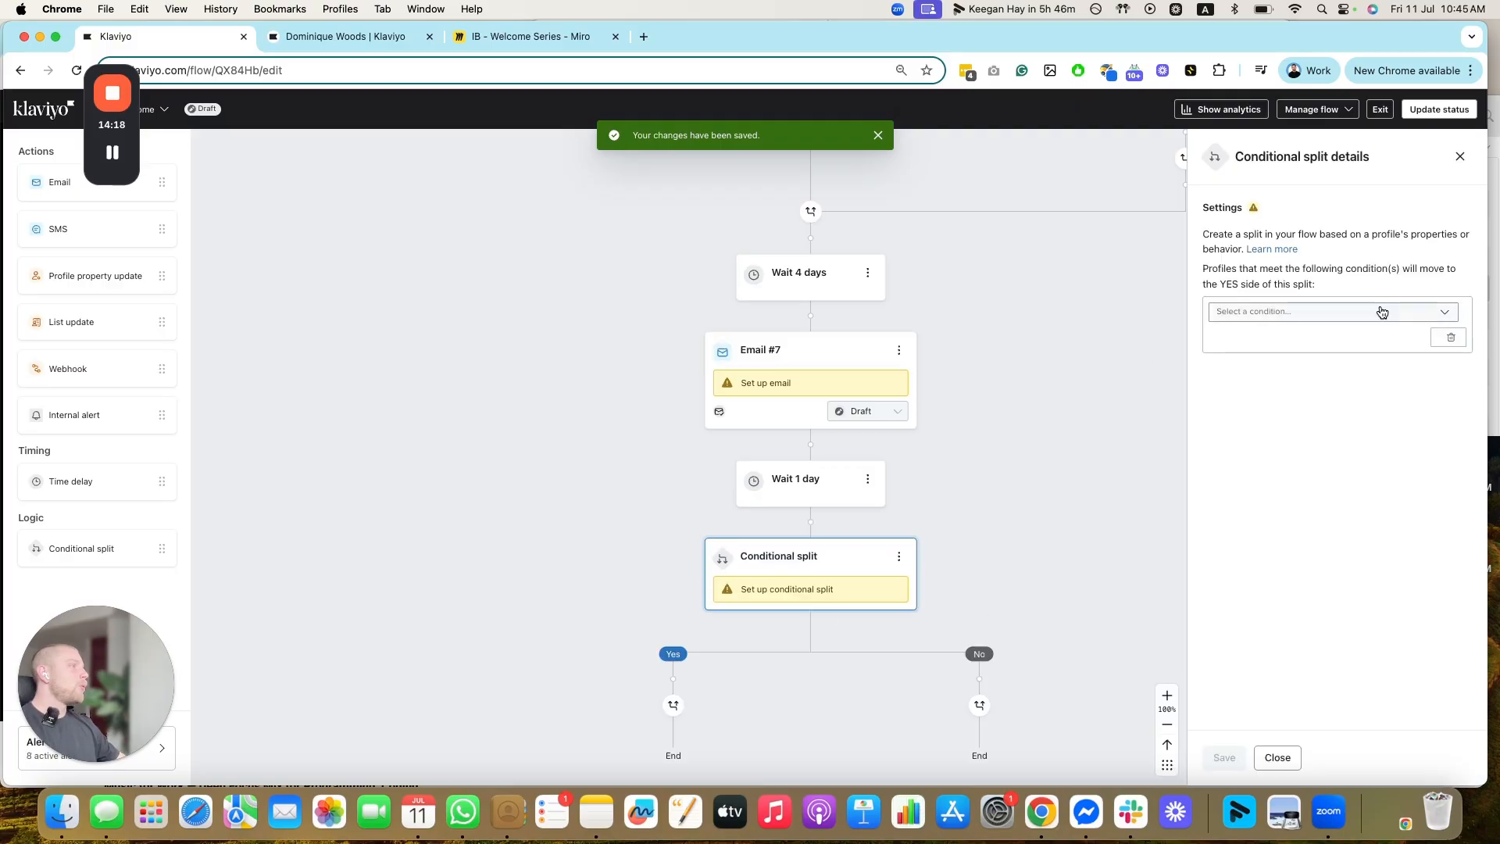
{"action": "left_click", "coordinate": [1382, 311]}
{"action": "left_click", "coordinate": [1330, 472]}
{"action": "double_click", "coordinate": [1309, 338]}
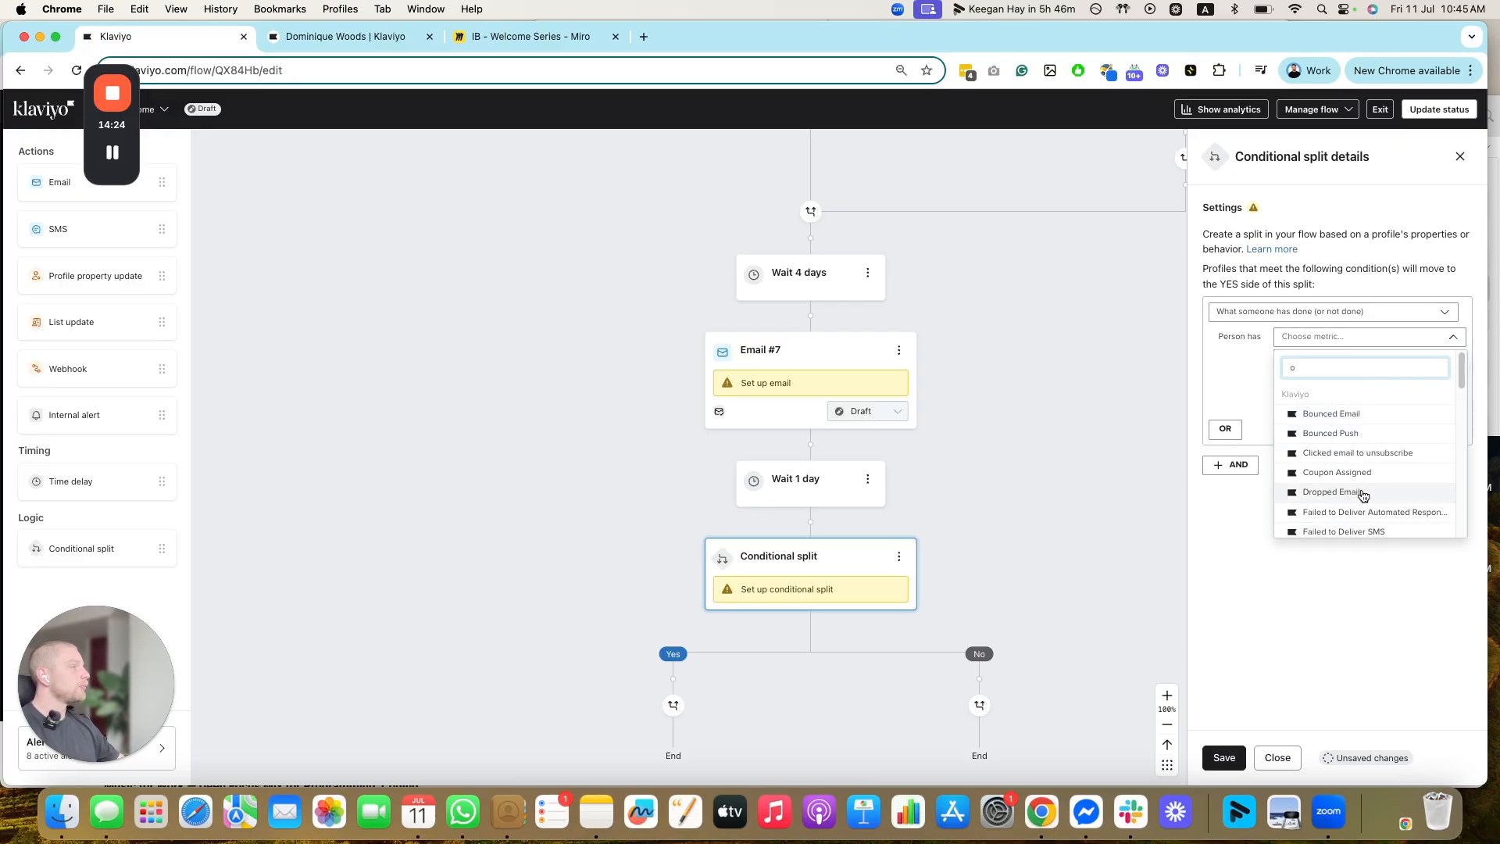
{"action": "type", "text": "ope"}
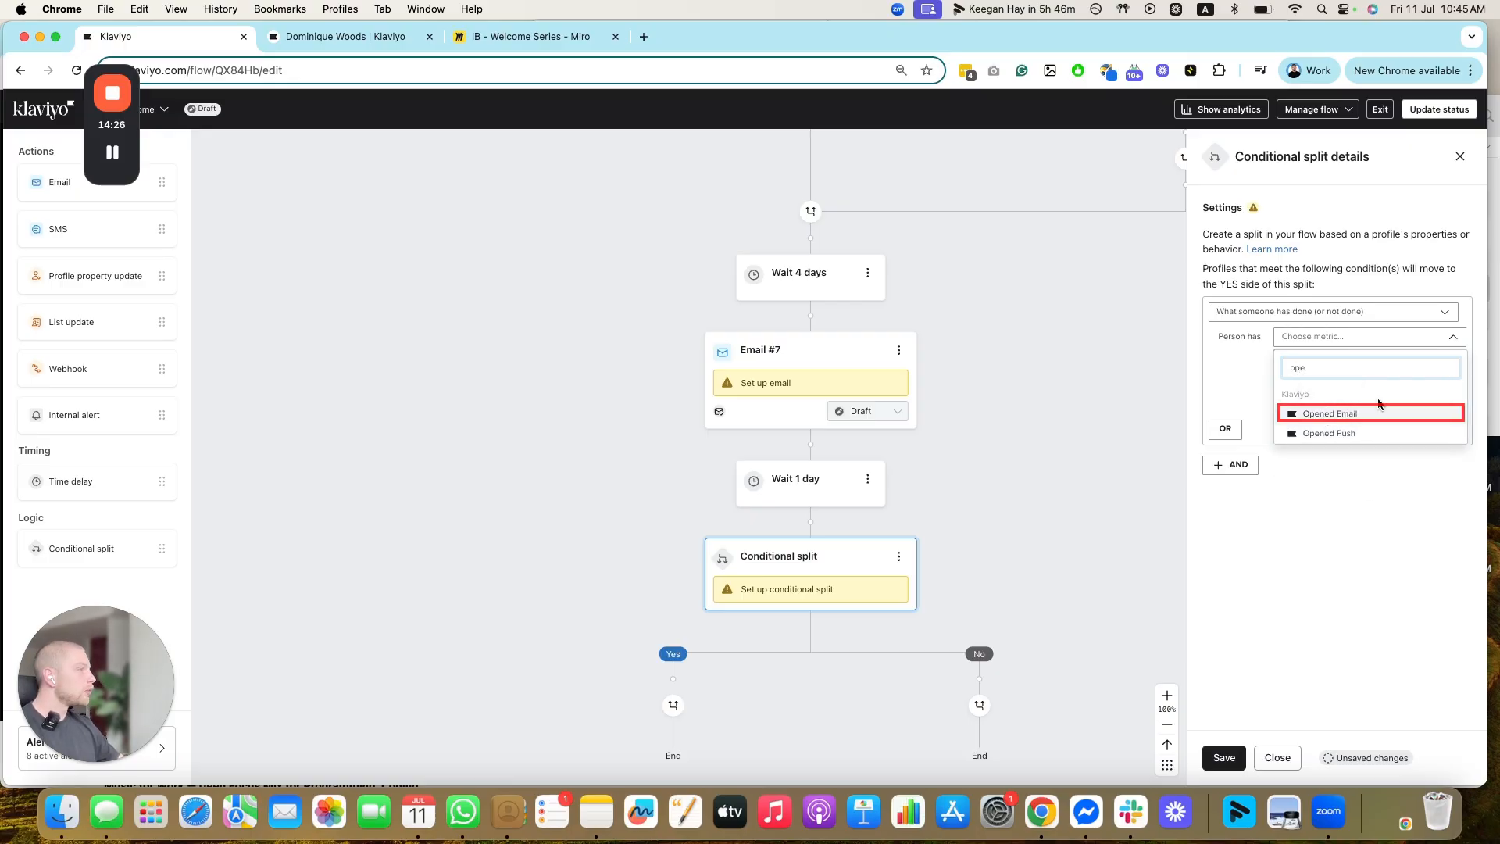
{"action": "left_click", "coordinate": [1368, 411]}
- Set the Opened Email condition to zero times over all time and save the conditional split
{"action": "left_click", "coordinate": [1379, 359]}
{"action": "left_click", "coordinate": [1324, 402]}
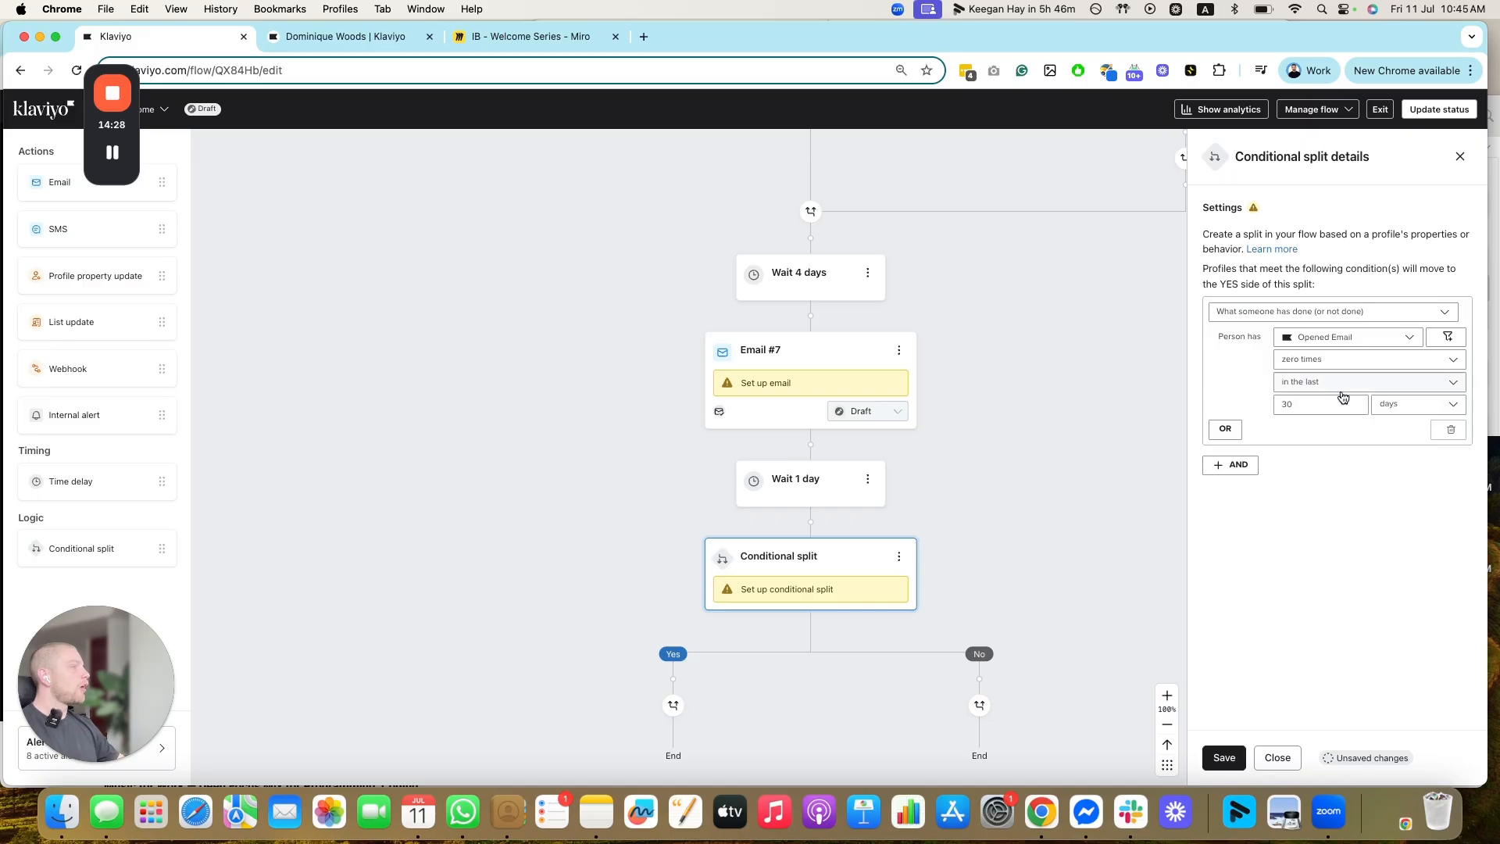
{"action": "left_click", "coordinate": [1340, 382]}
{"action": "left_click", "coordinate": [1328, 404]}
{"action": "left_click", "coordinate": [1223, 757]}
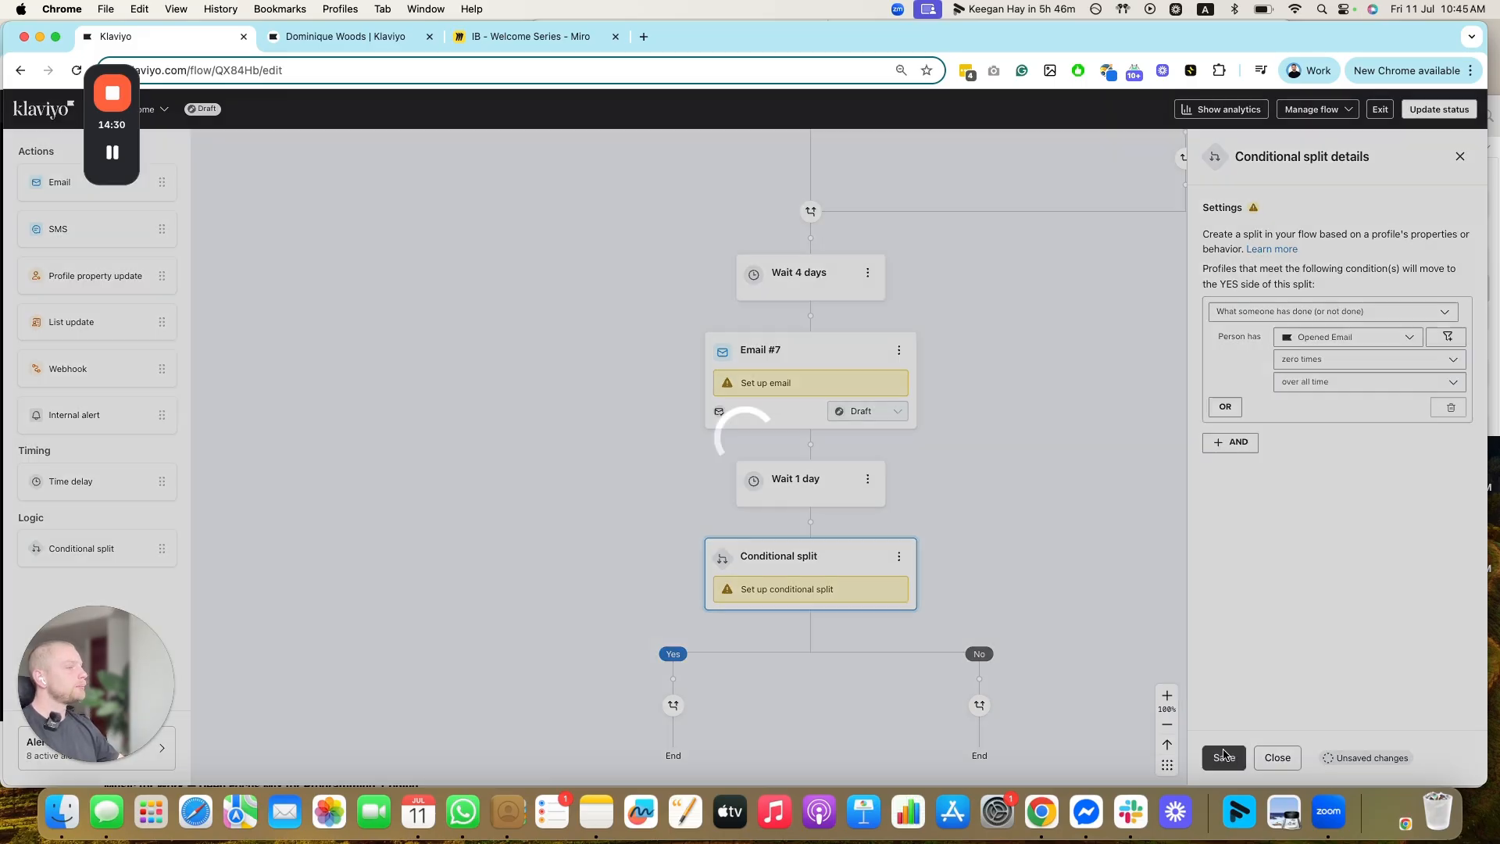
- Add a profile property update on the final split's Yes branch, with a step that creates a new property
{"action": "left_click_drag", "start_coordinate": [730, 661], "coordinate": [753, 552]}
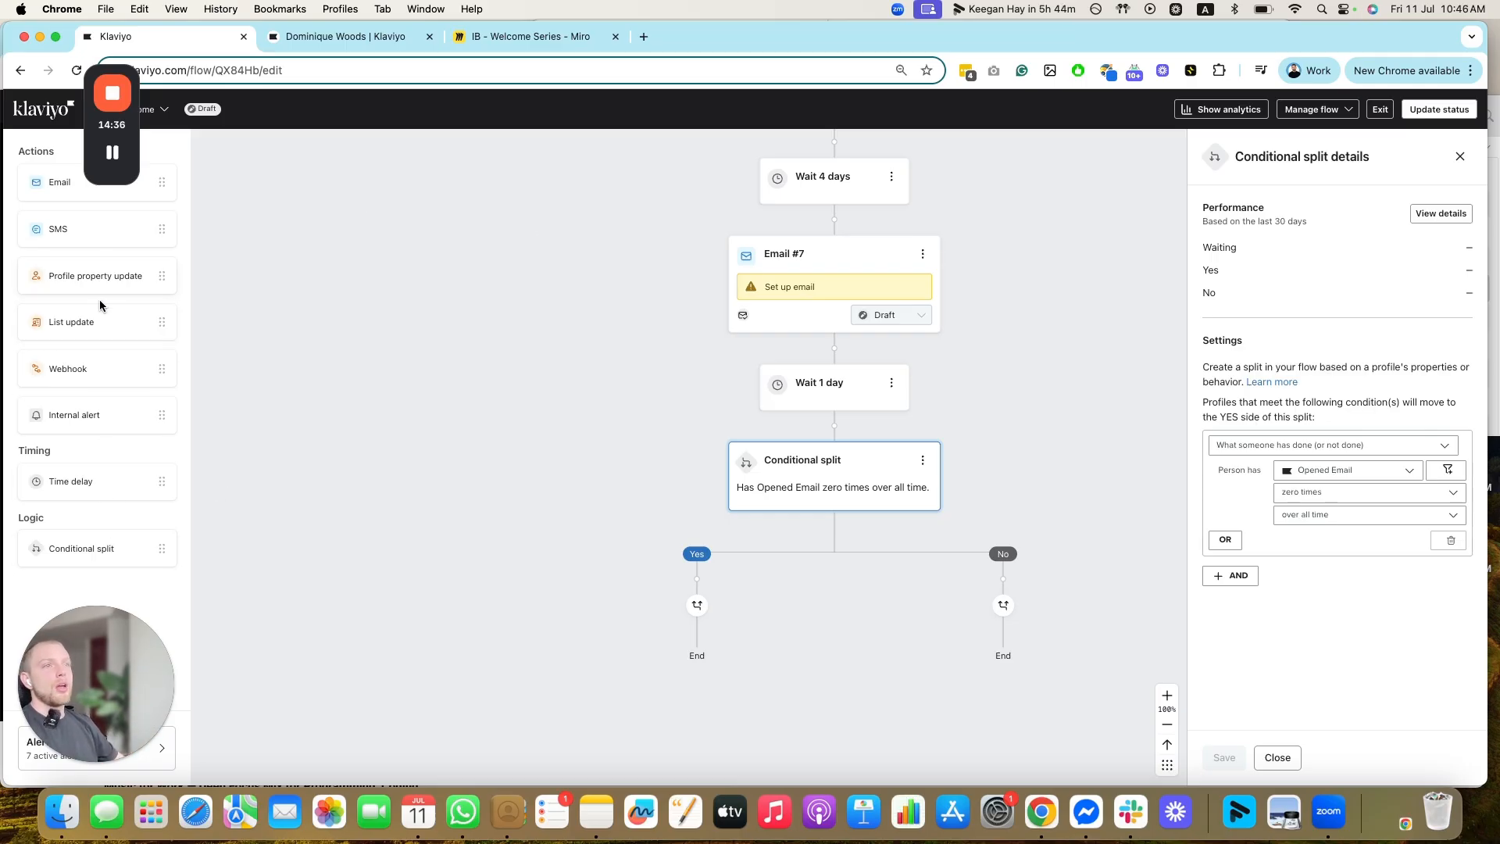
{"action": "left_click_drag", "start_coordinate": [95, 276], "coordinate": [696, 601]}
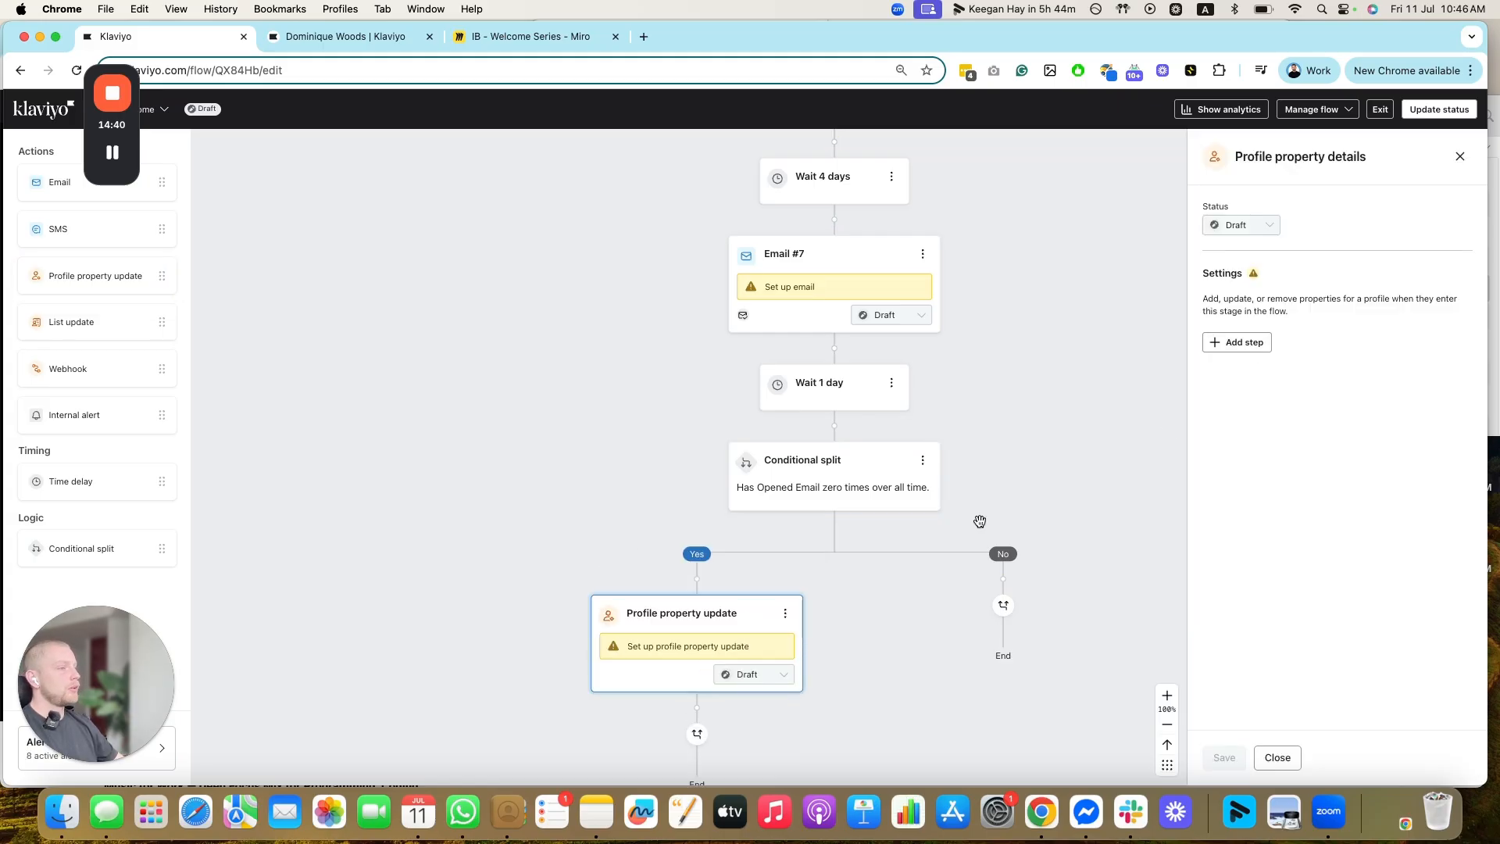
{"action": "left_click", "coordinate": [1237, 342]}
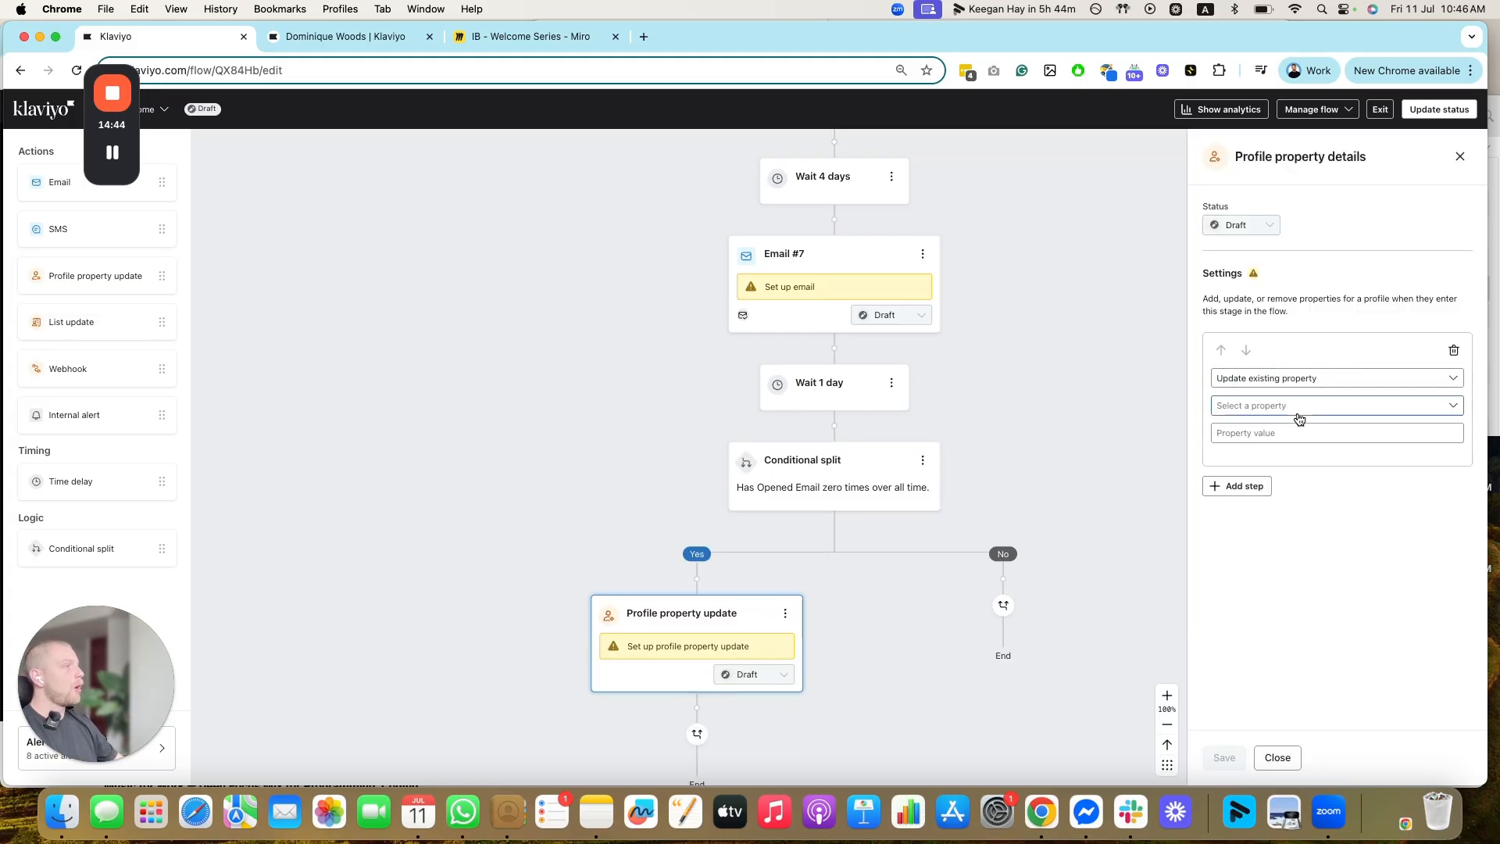
{"action": "left_click", "coordinate": [1328, 378]}
{"action": "left_click", "coordinate": [1281, 422]}
- Label the new property suppress, set its value to True and save the profile property update
{"action": "left_click", "coordinate": [1289, 405]}
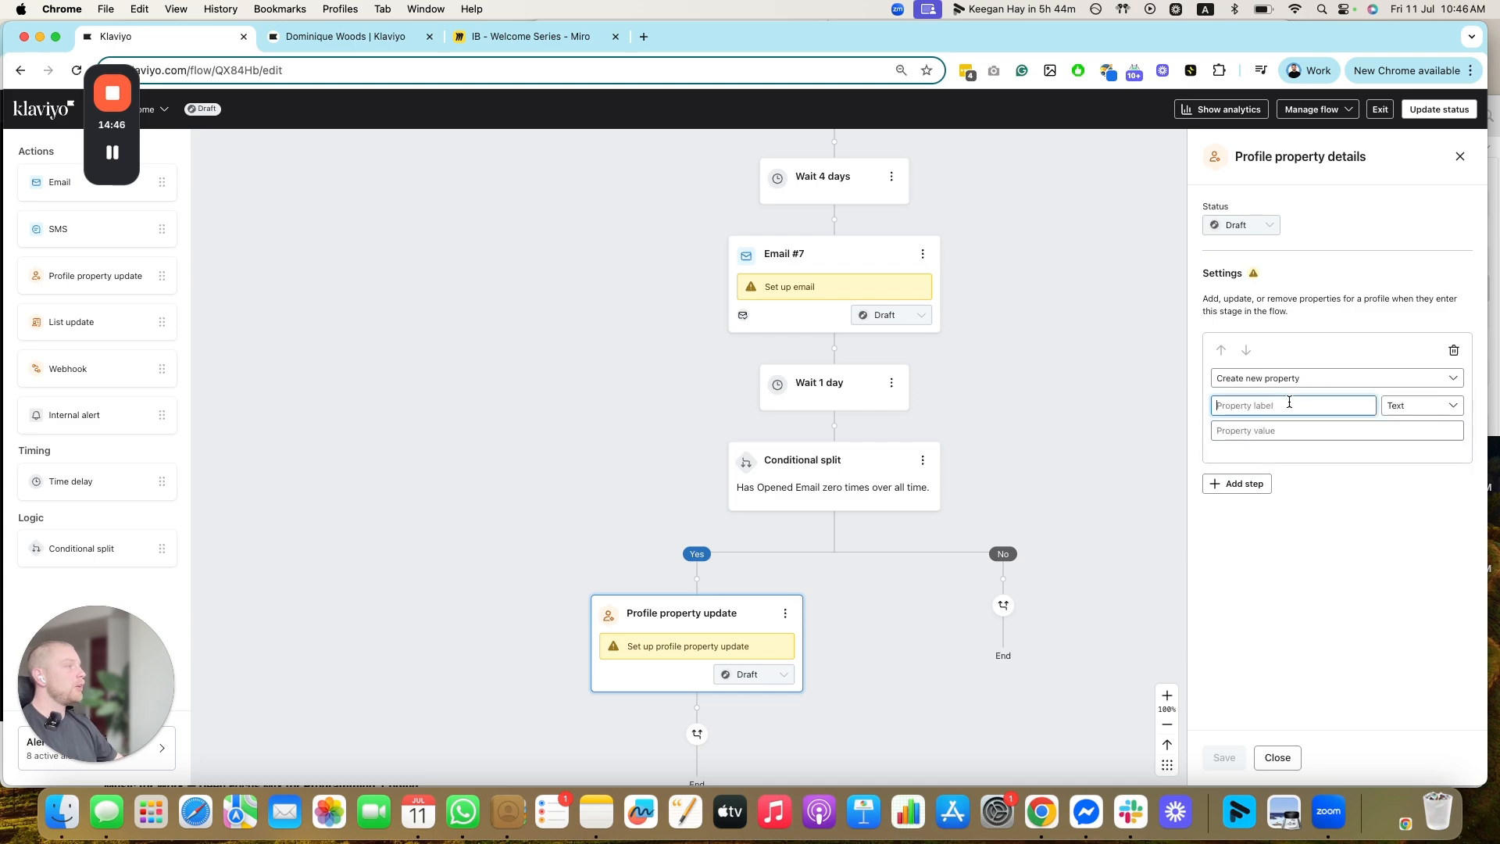
{"action": "type", "text": "suppress"}
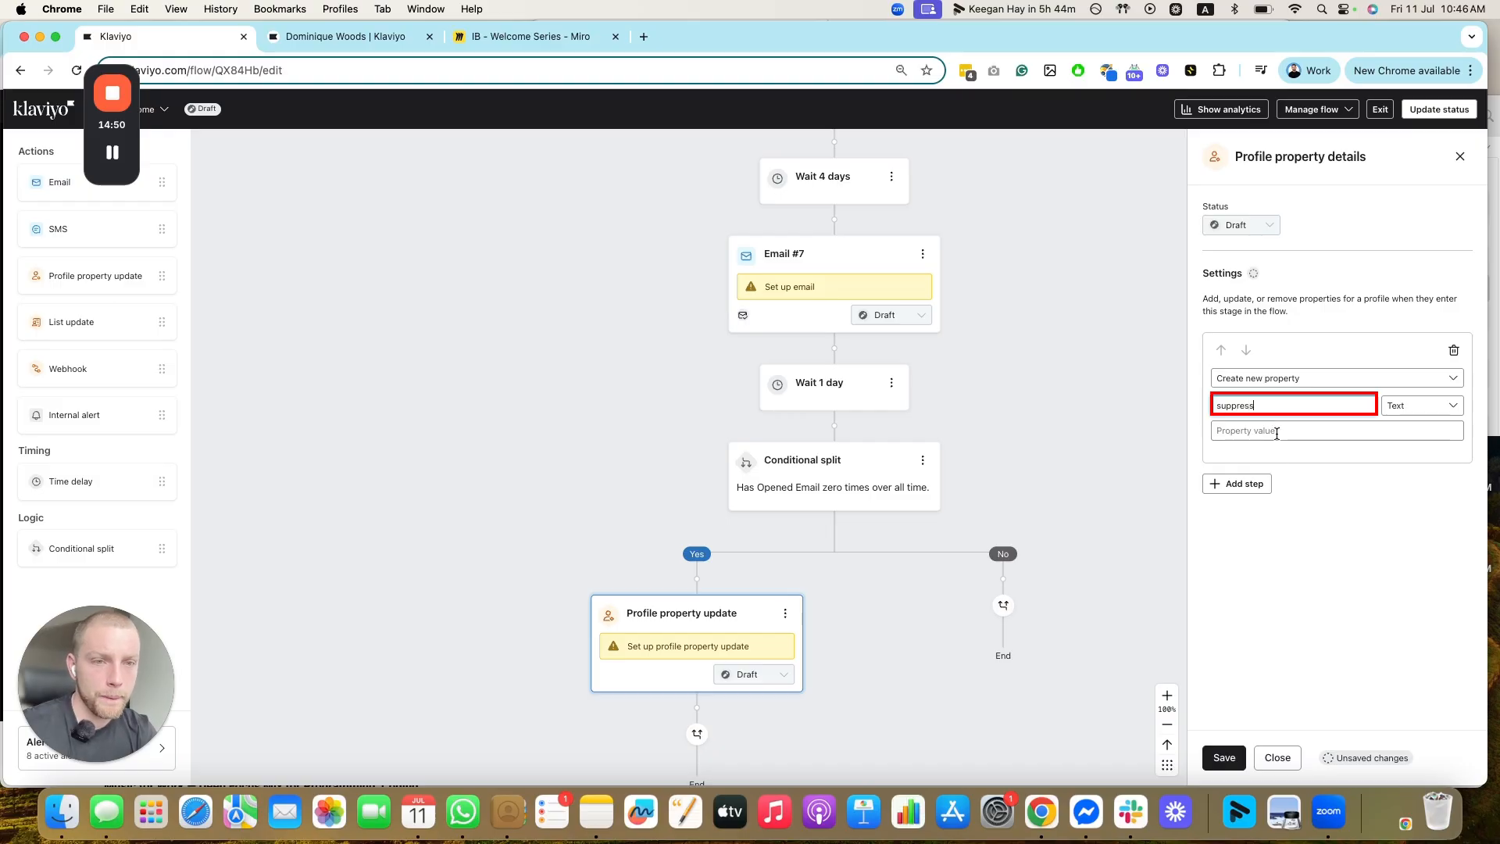
{"action": "left_click", "coordinate": [1276, 432]}
{"action": "type", "text": "True"}
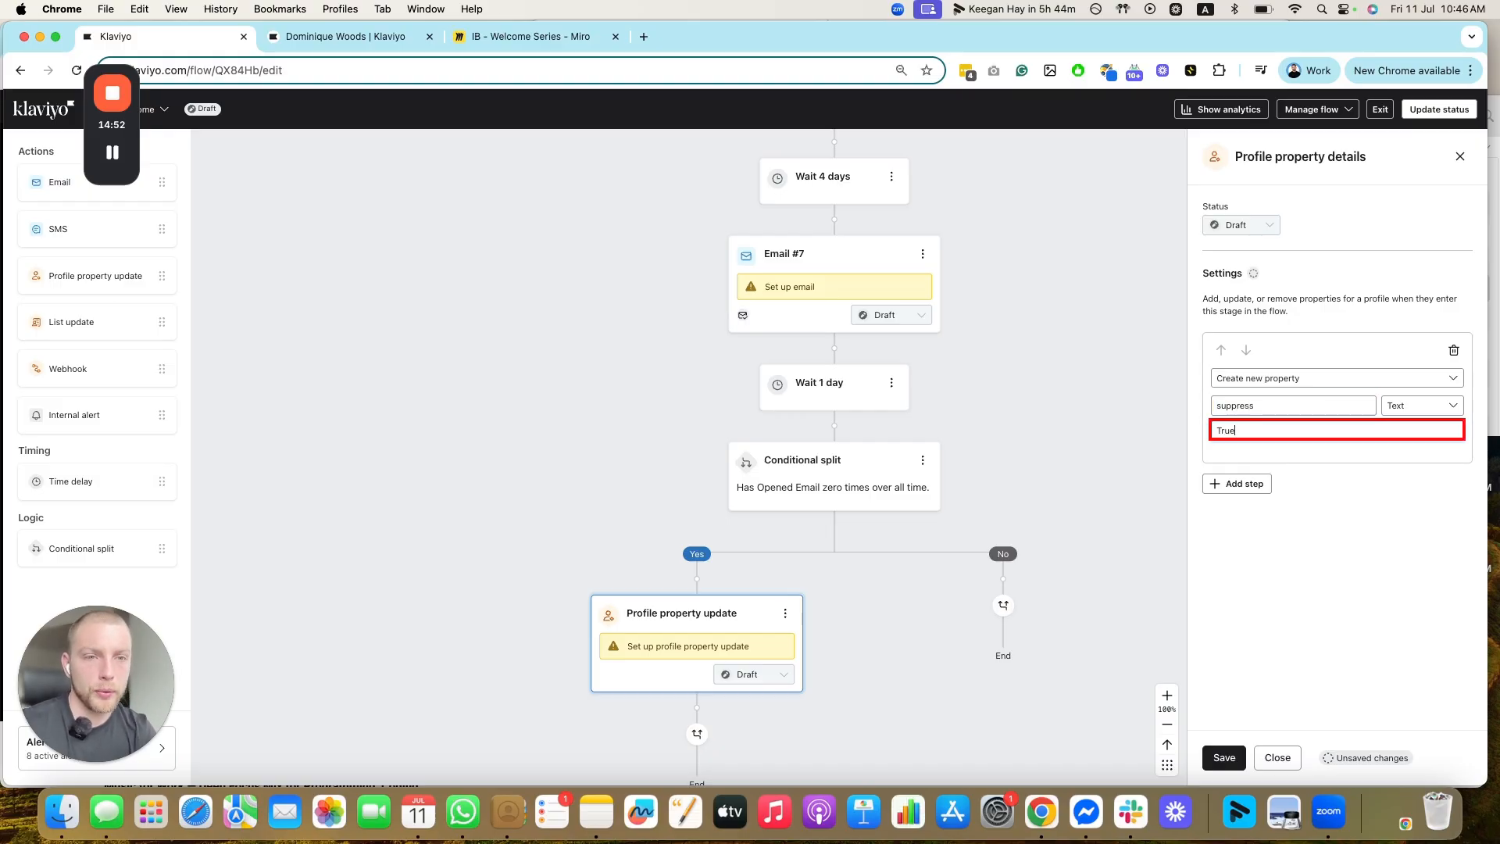
{"action": "left_click", "coordinate": [1223, 758]}
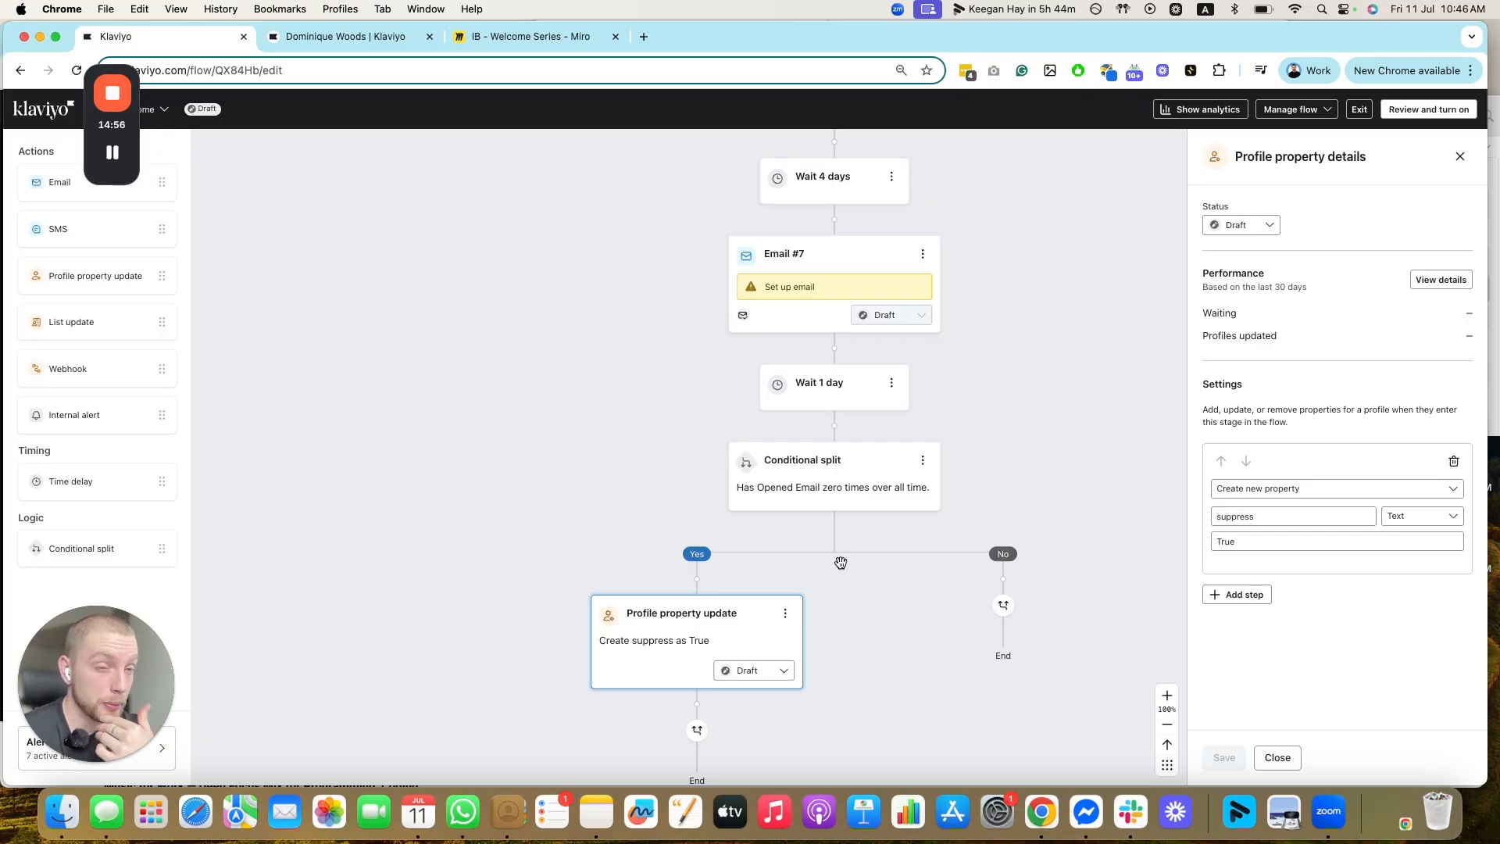
- Review the built flow from the interest category splits down to the final conditional split and its suppress property update
{"action": "scroll", "coordinate": [848, 508], "scroll_direction": "up", "scroll_amount": 15}
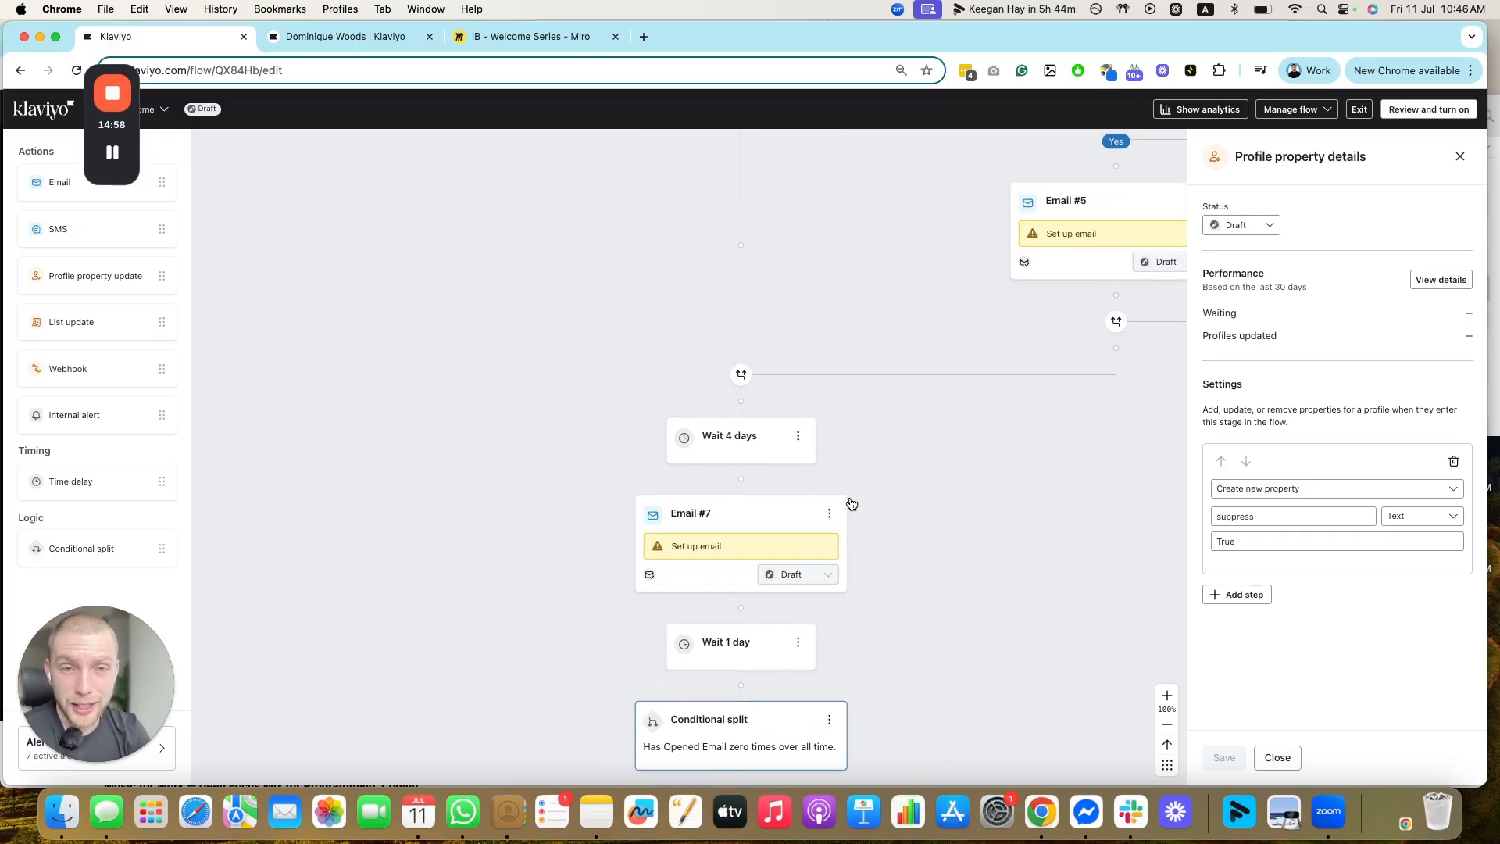
{"action": "scroll", "coordinate": [850, 504], "scroll_direction": "down", "scroll_amount": 15}
{"action": "scroll", "coordinate": [850, 504], "scroll_direction": "right", "scroll_amount": 5}
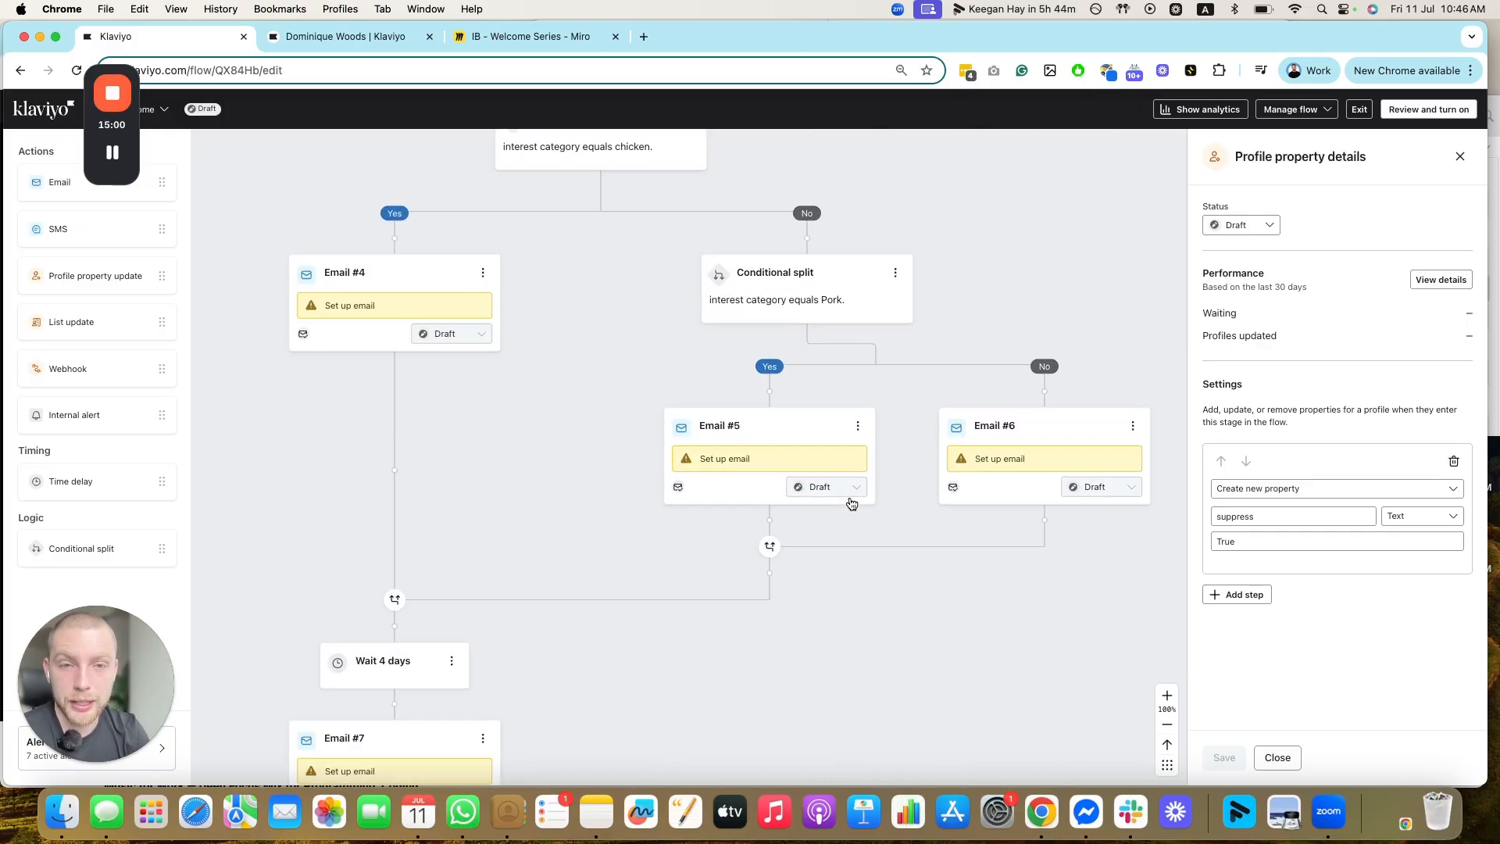
{"action": "scroll", "coordinate": [640, 522], "scroll_direction": "down", "scroll_amount": 15}
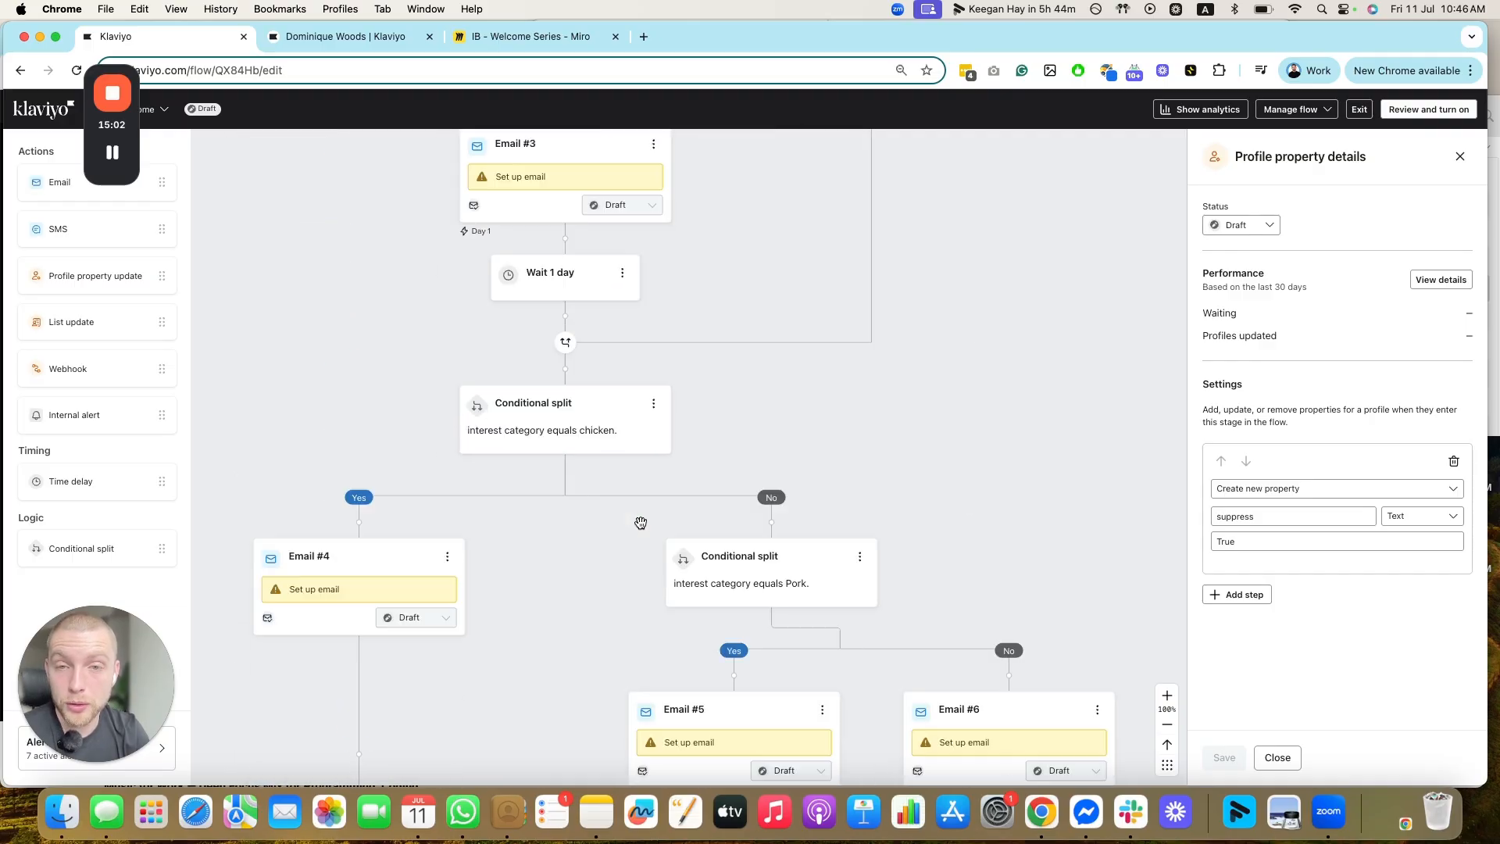
{"action": "scroll", "coordinate": [640, 522], "scroll_direction": "left", "scroll_amount": 5}
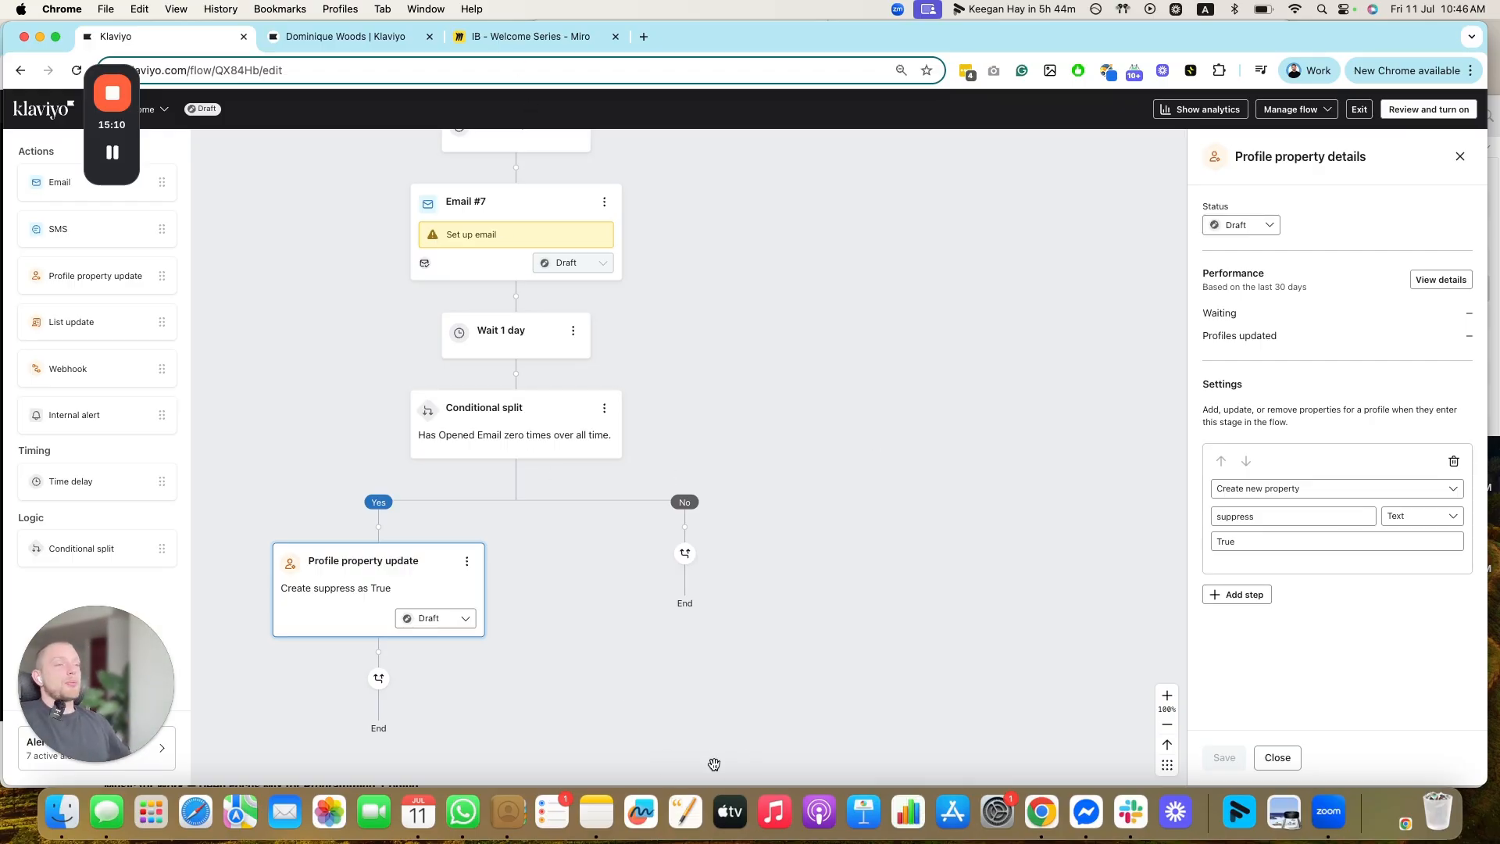
{"action": "scroll", "coordinate": [823, 422], "scroll_direction": "up", "scroll_amount": 4}
{"action": "scroll", "coordinate": [823, 422], "scroll_direction": "left", "scroll_amount": 3}
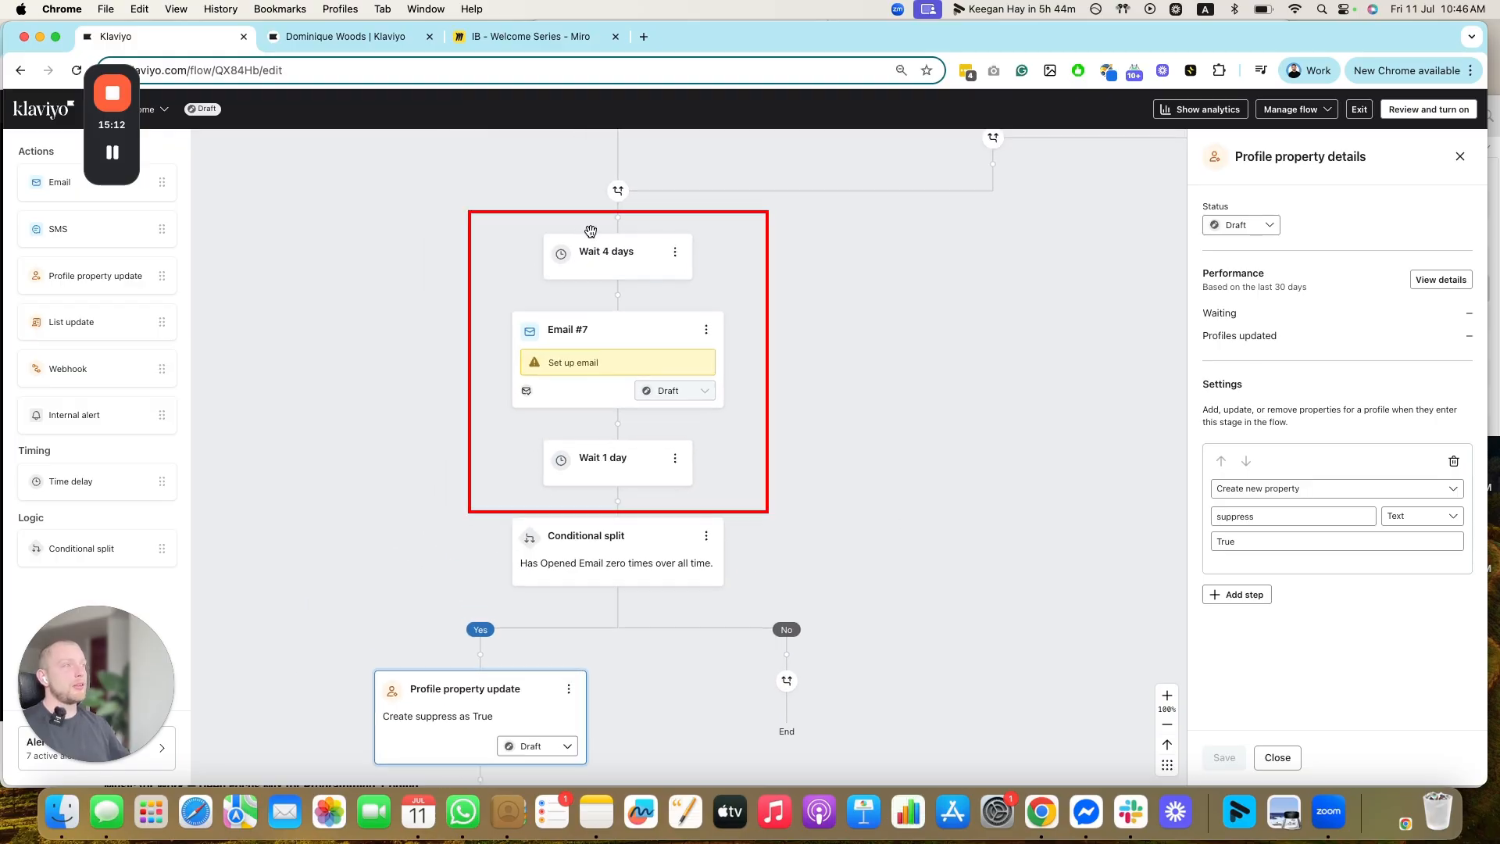
{"action": "scroll", "coordinate": [547, 585], "scroll_direction": "down", "scroll_amount": 2}
{"action": "scroll", "coordinate": [547, 585], "scroll_direction": "left", "scroll_amount": 1}
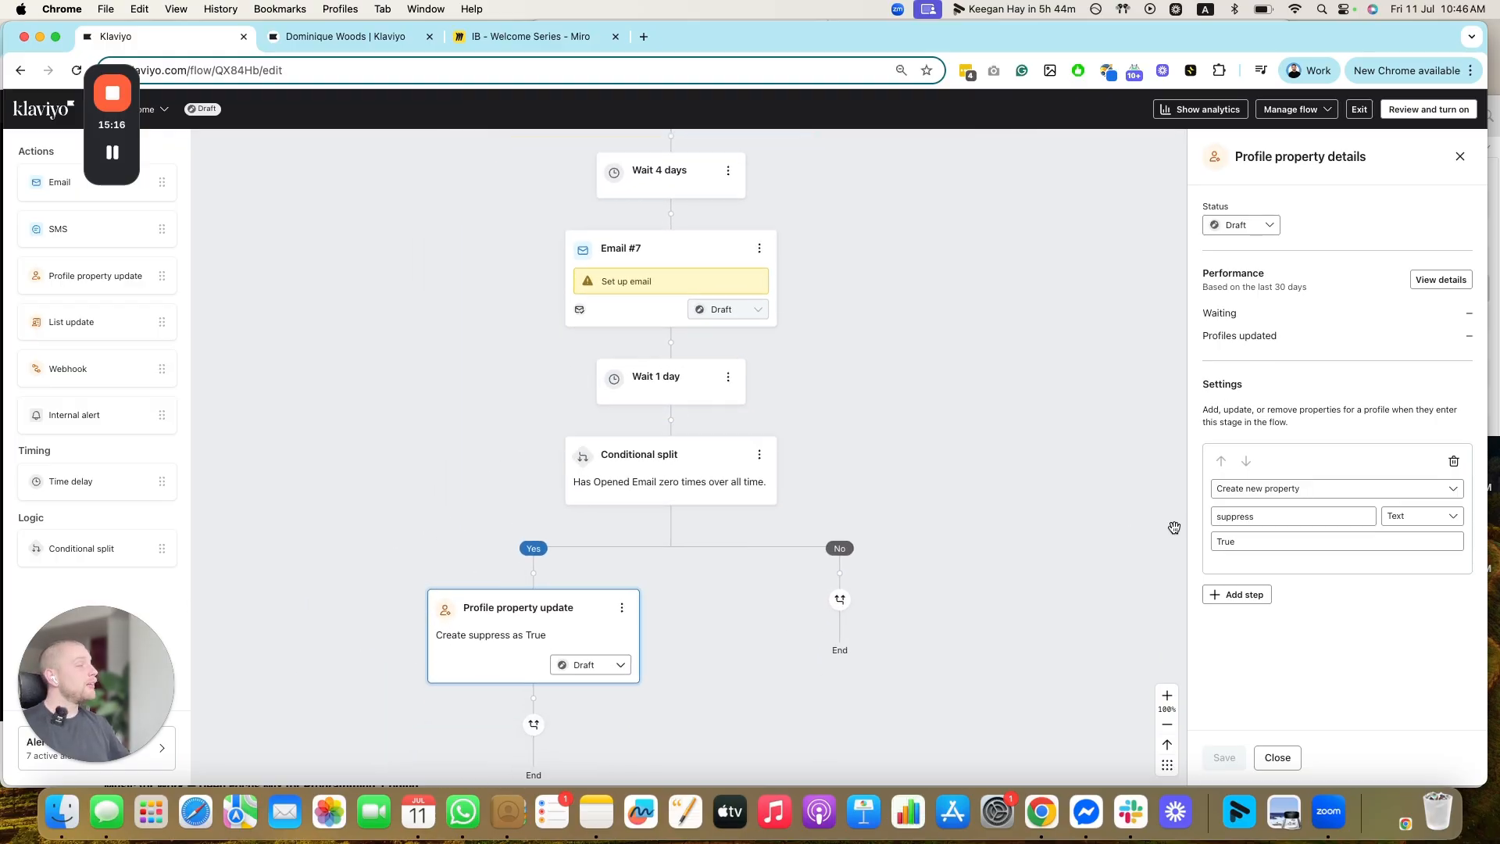
{"action": "left_click", "coordinate": [1256, 518]}
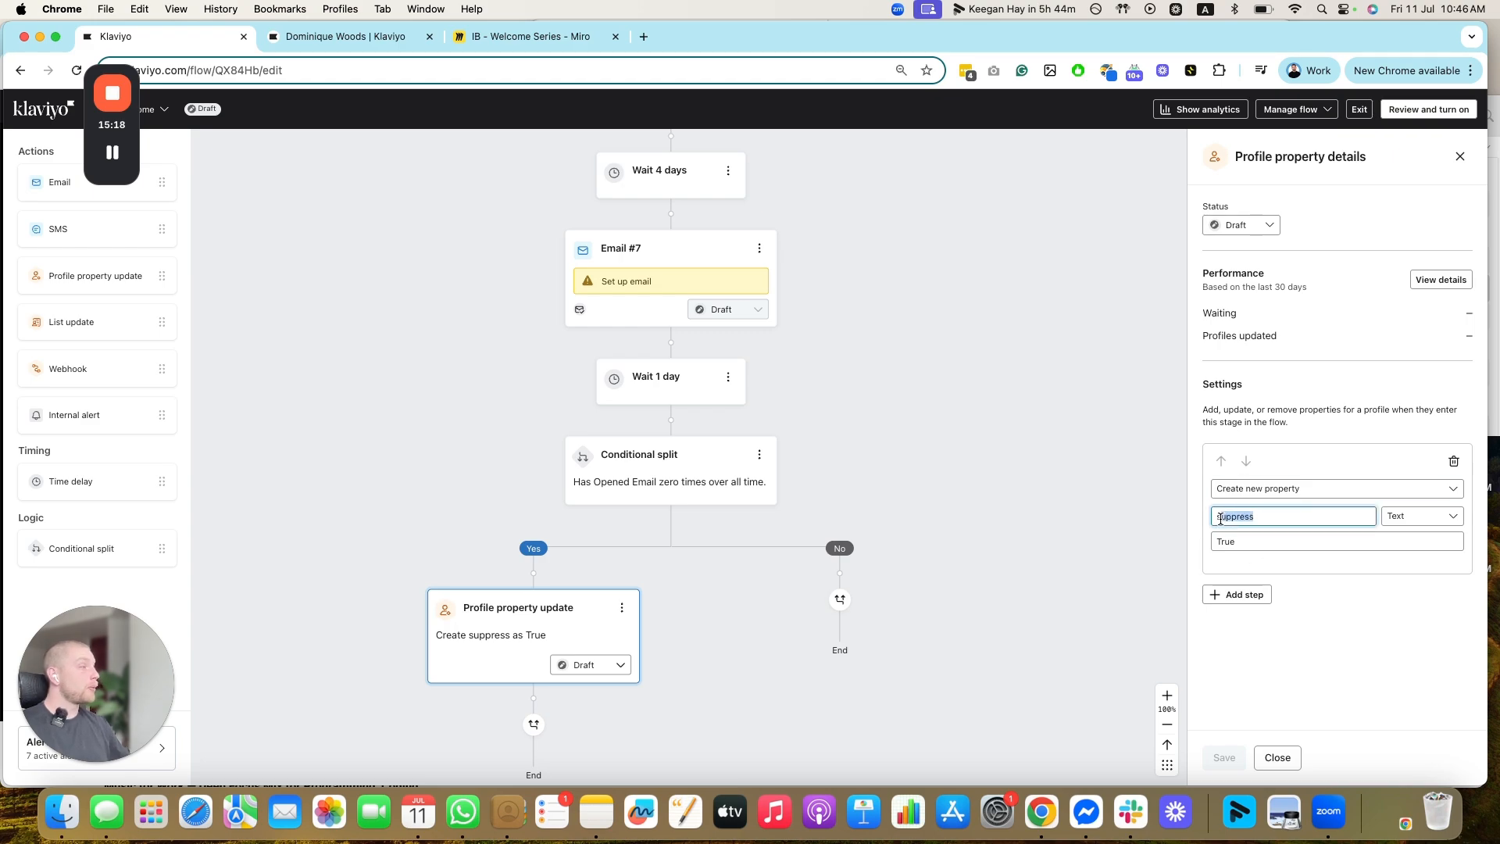
{"action": "key", "text": "Tab"}
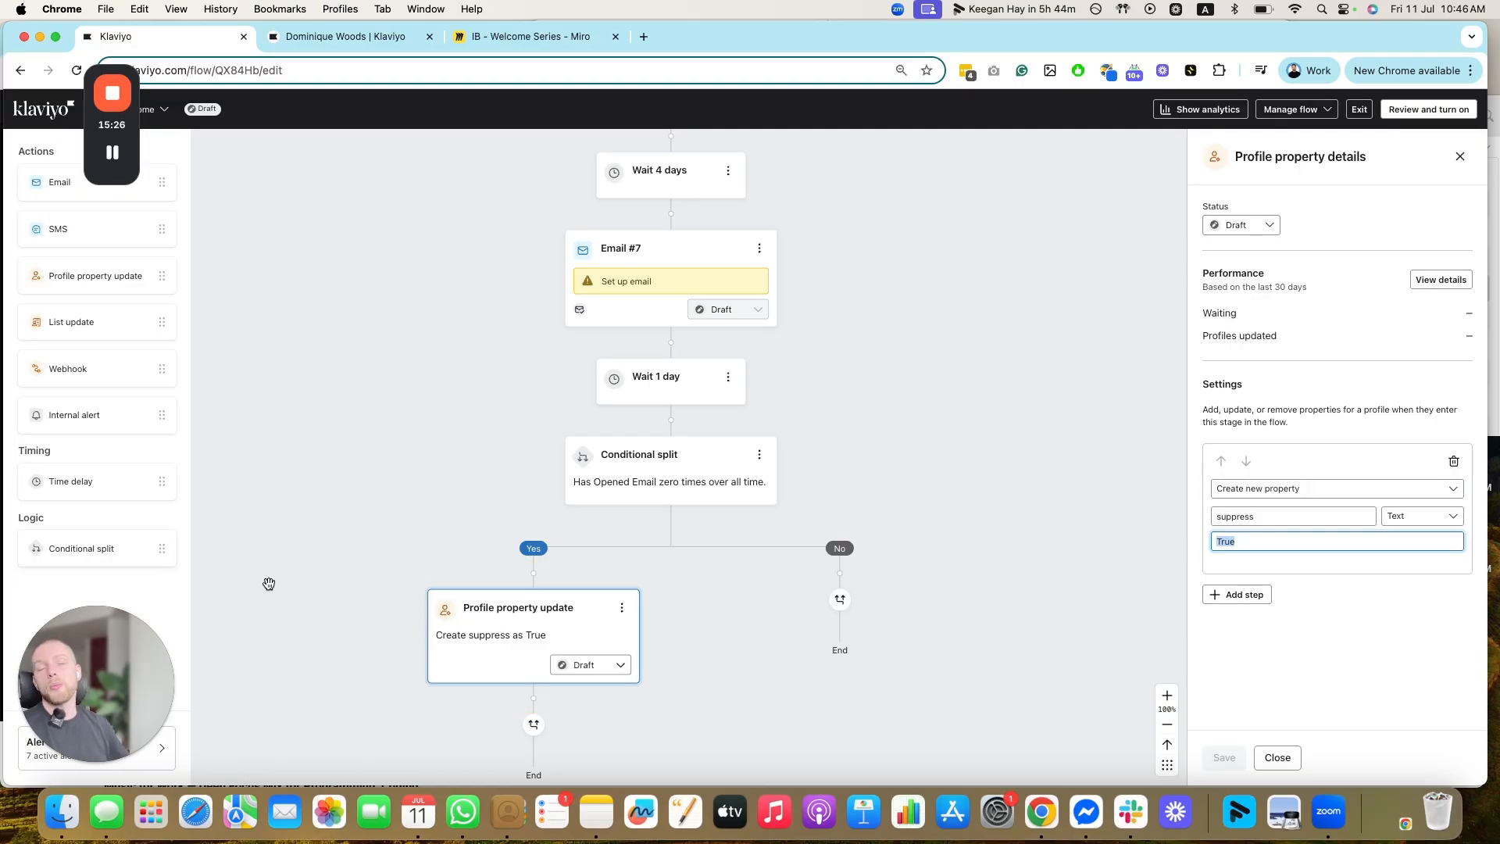
{"action": "scroll", "coordinate": [428, 431], "scroll_direction": "up", "scroll_amount": 3}
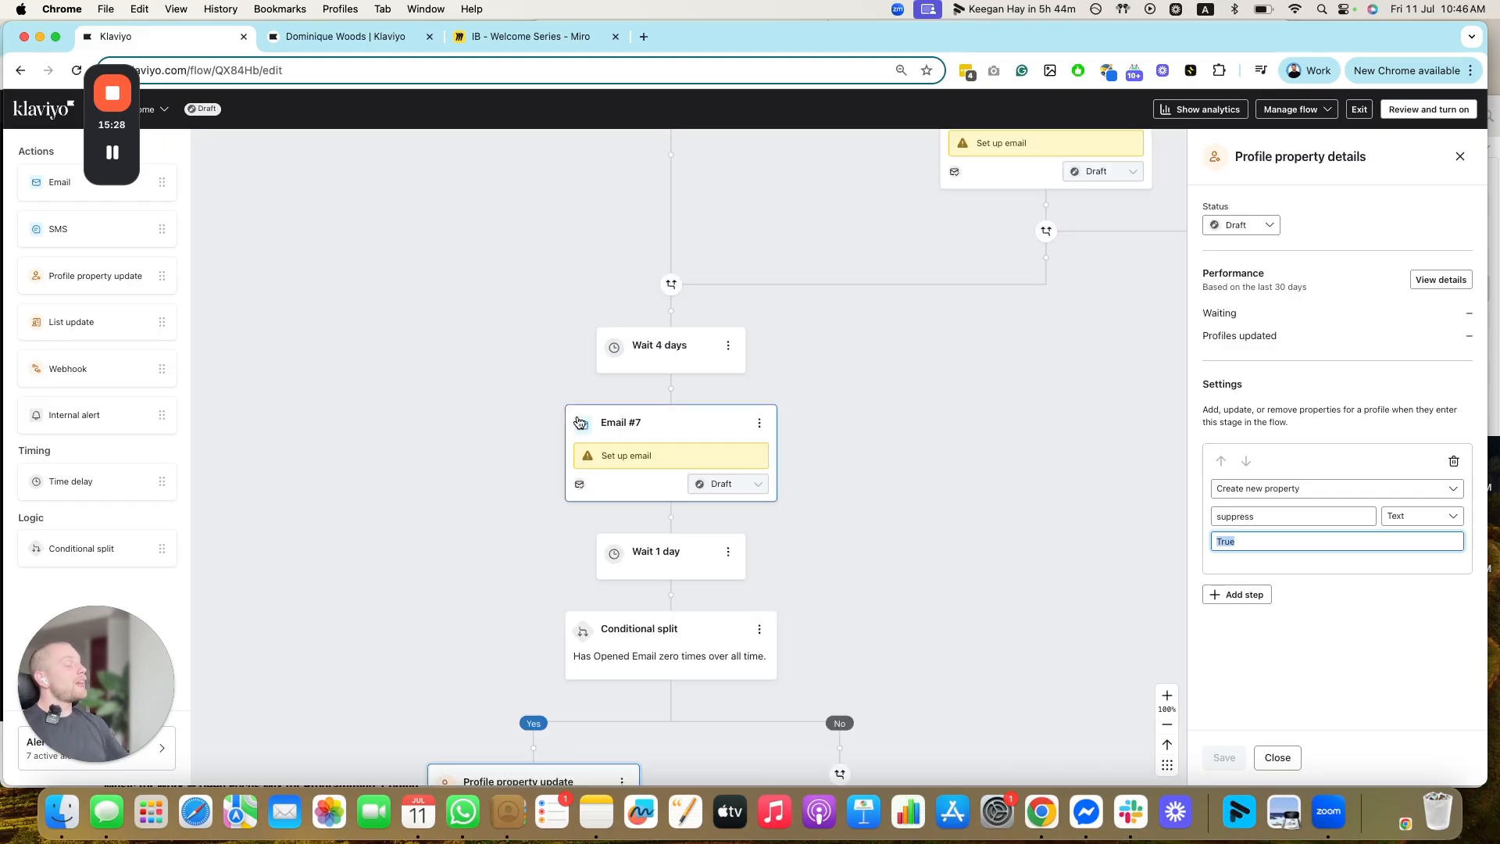
{"action": "scroll", "coordinate": [547, 507], "scroll_direction": "up", "scroll_amount": 5}
{"action": "scroll", "coordinate": [672, 609], "scroll_direction": "down", "scroll_amount": 8}
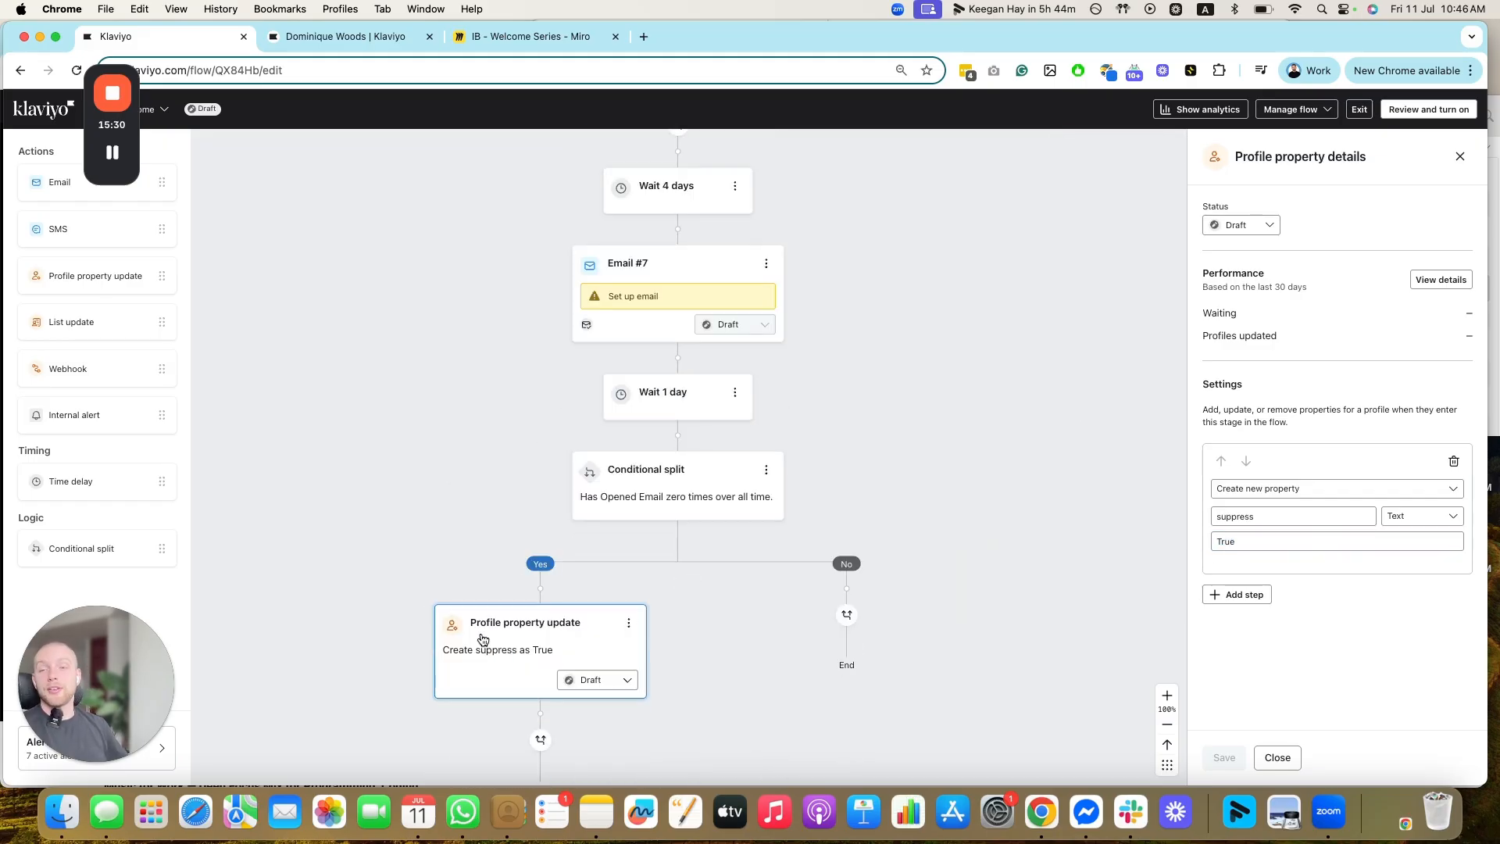
{"action": "scroll", "coordinate": [857, 425], "scroll_direction": "up", "scroll_amount": 7}
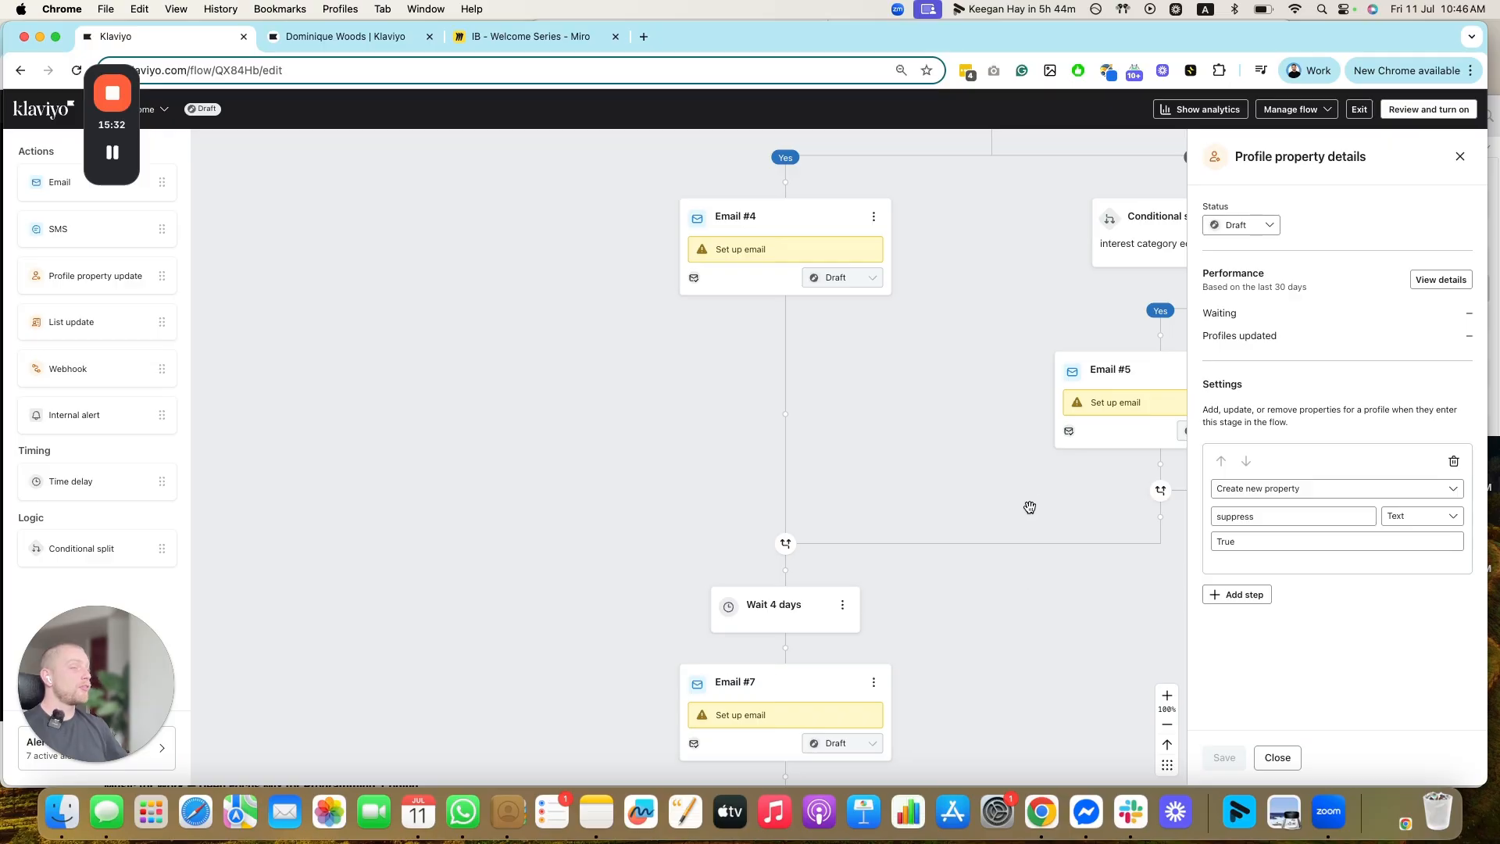
{"action": "left_click_drag", "start_coordinate": [1031, 509], "coordinate": [533, 570]}
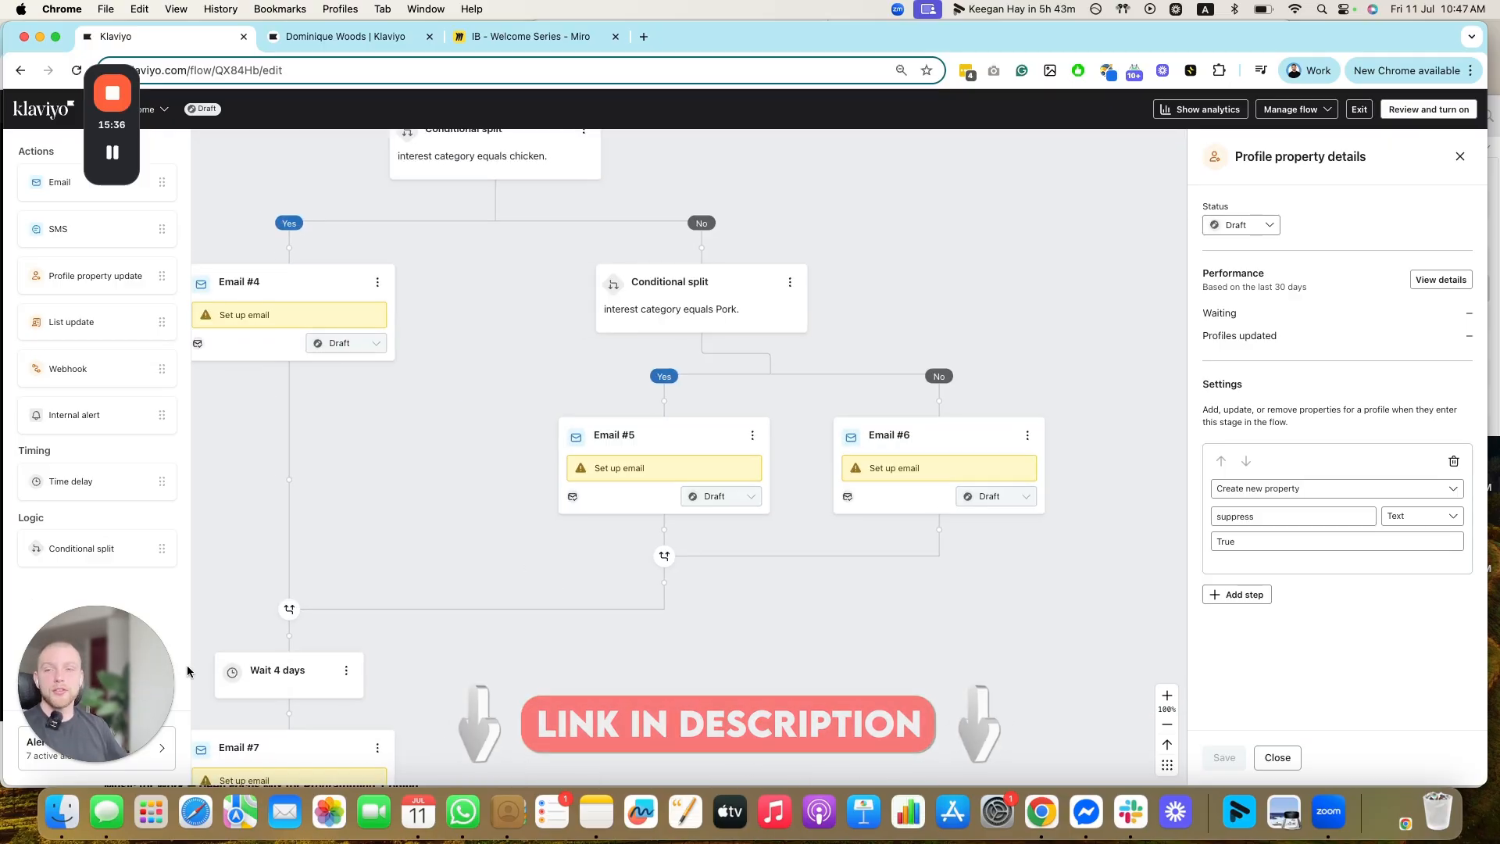
{"action": "left_click_drag", "start_coordinate": [152, 685], "coordinate": [656, 455]}
{"action": "left_click", "coordinate": [593, 532]}
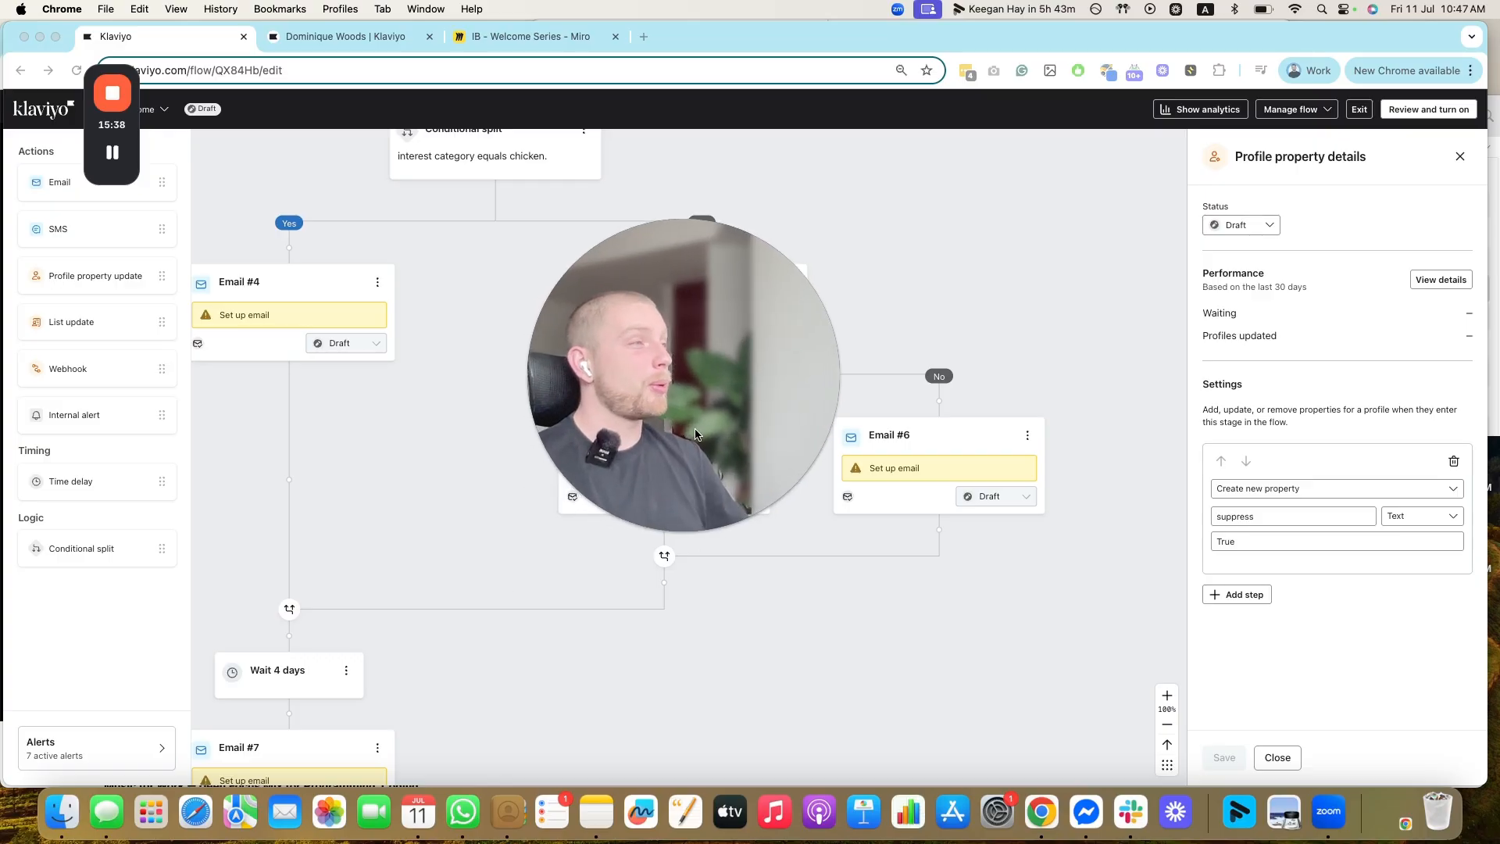